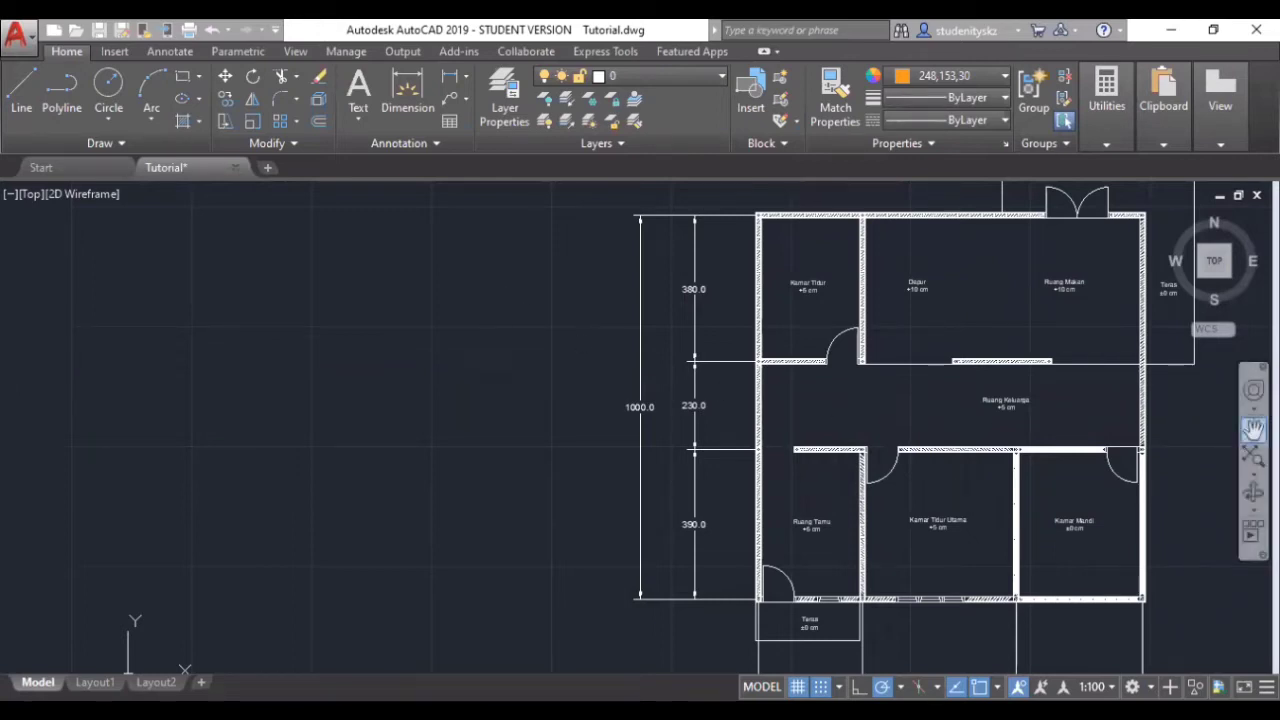
- Draw a 15 by 15 square in the empty area to the left of the floor plan
click(1253, 428)
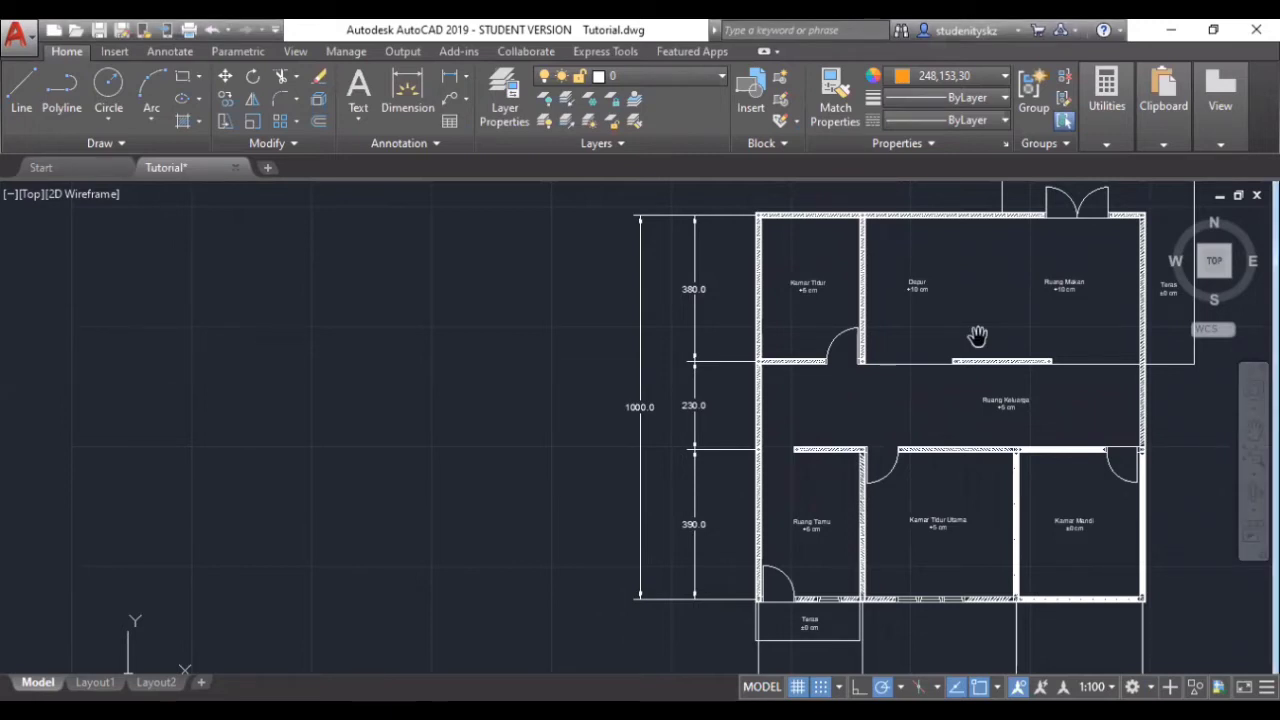
drag(977, 336, 868, 336)
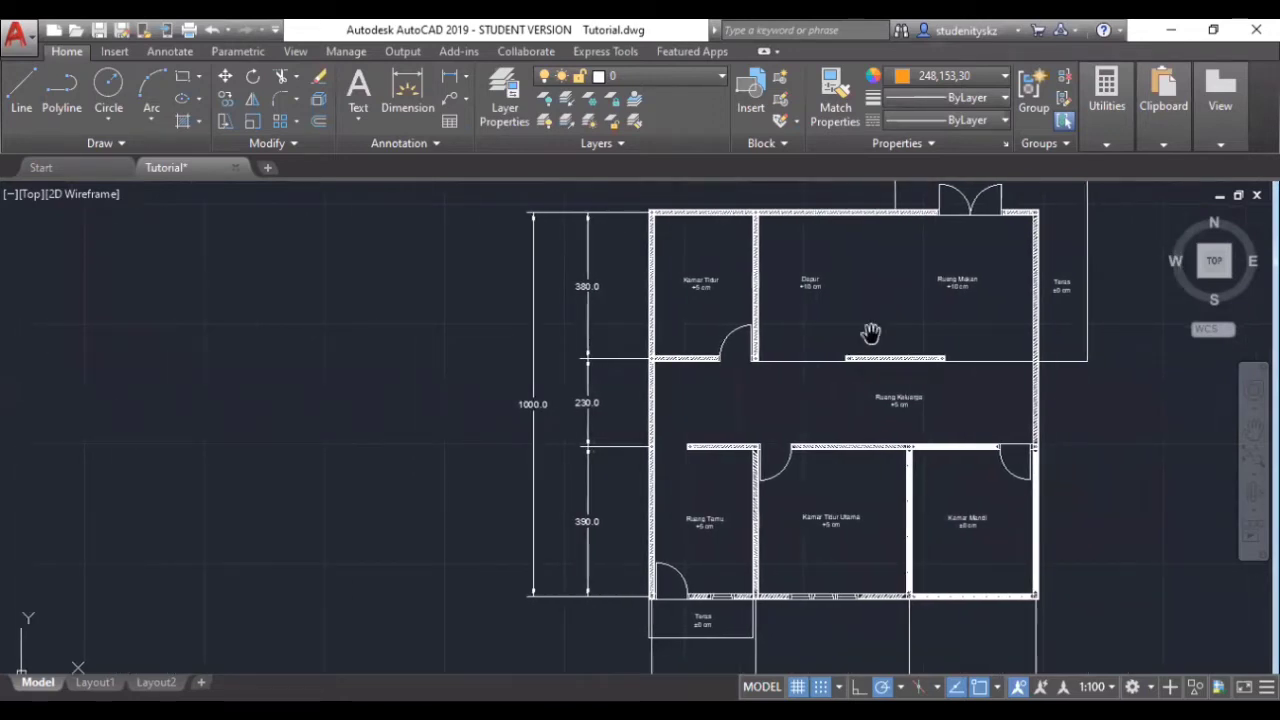
drag(708, 529, 728, 443)
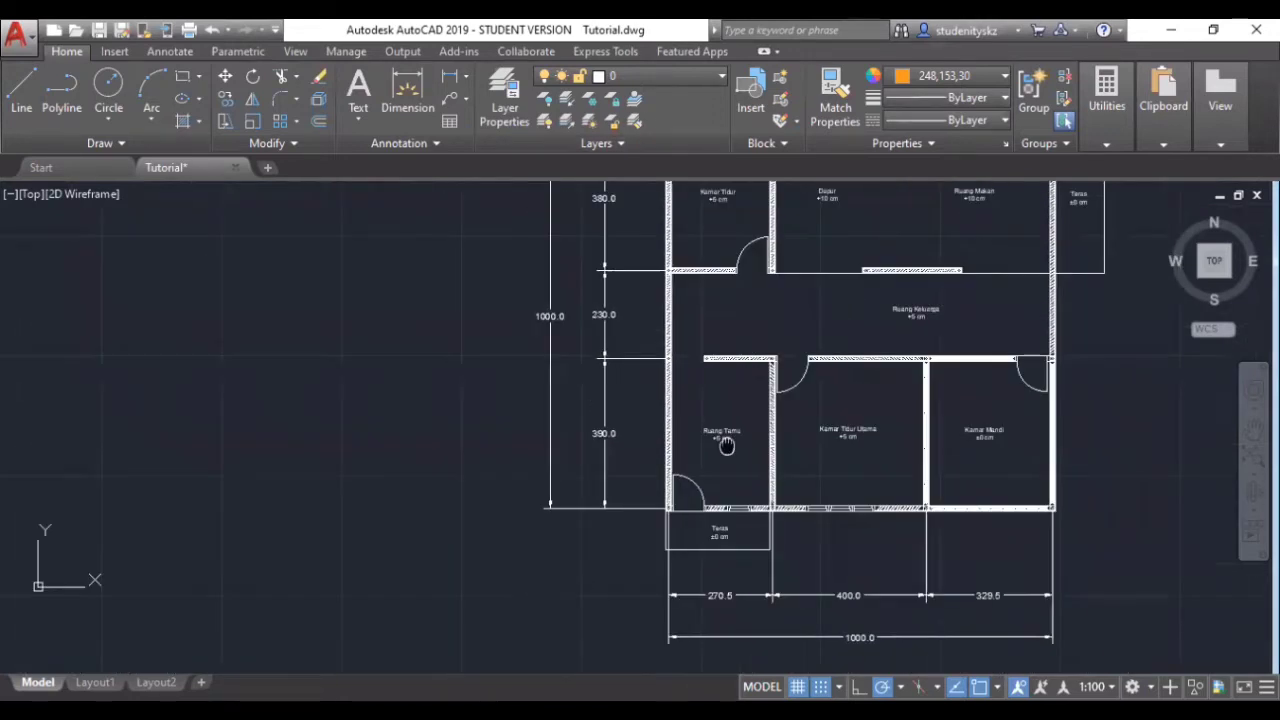
scroll(712, 447, up, 6)
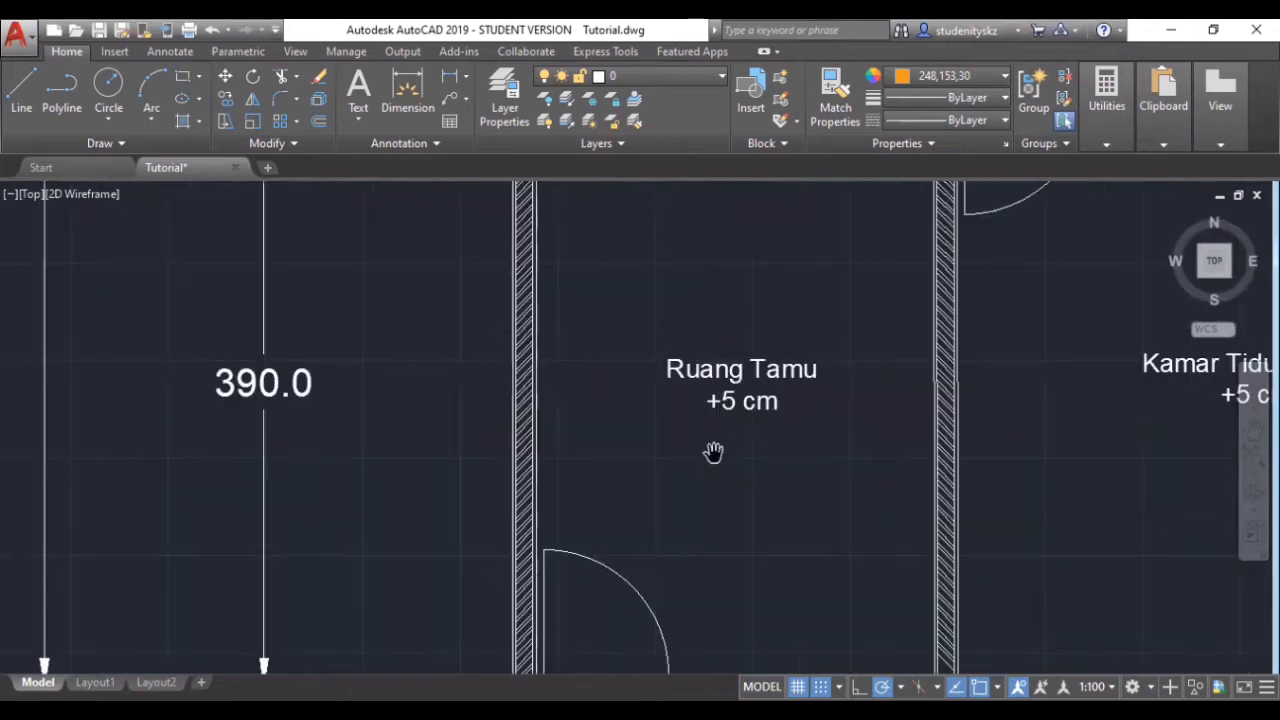
drag(566, 597, 712, 403)
scroll(494, 292, down, 5)
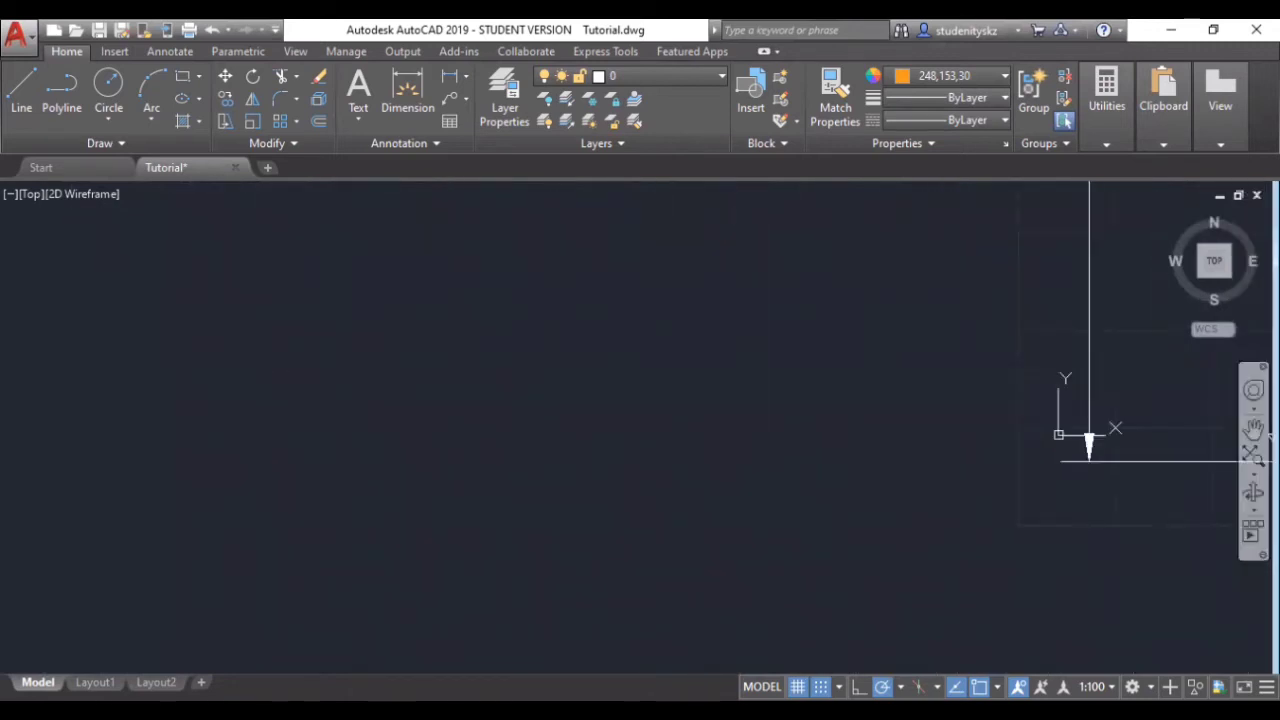
scroll(260, 314, up, 5)
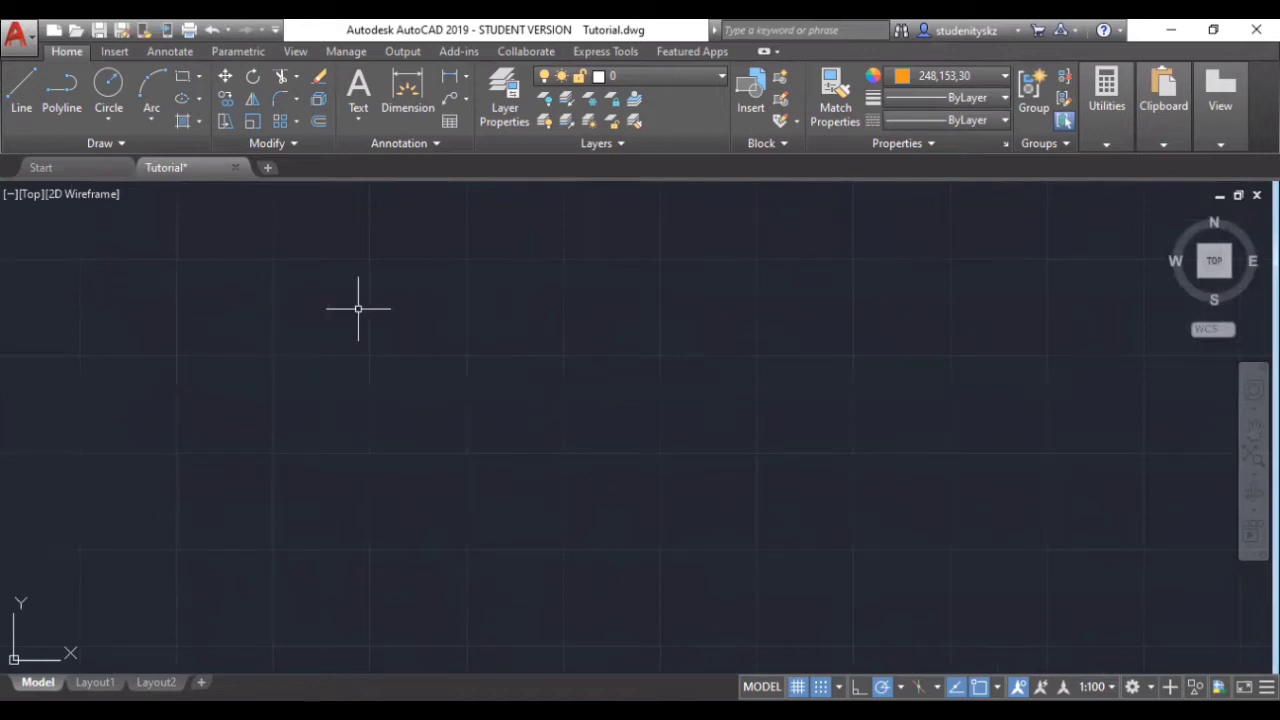
text(REC)
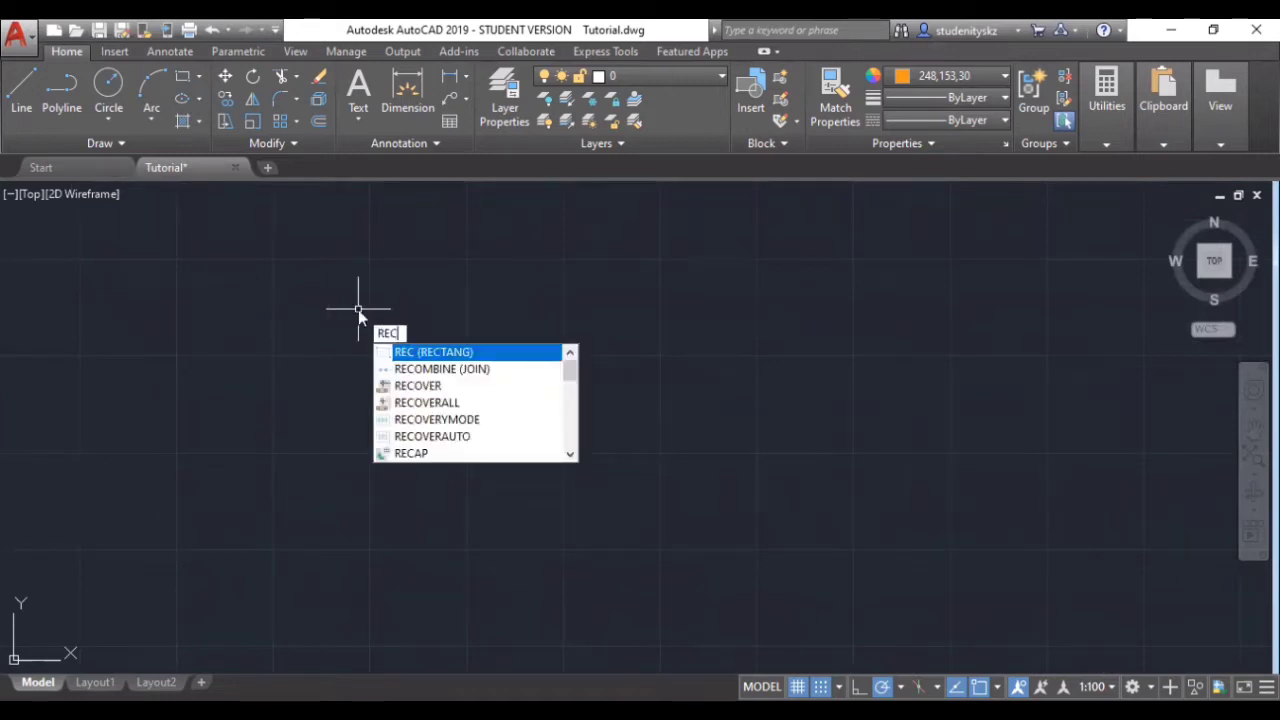
key(Return)
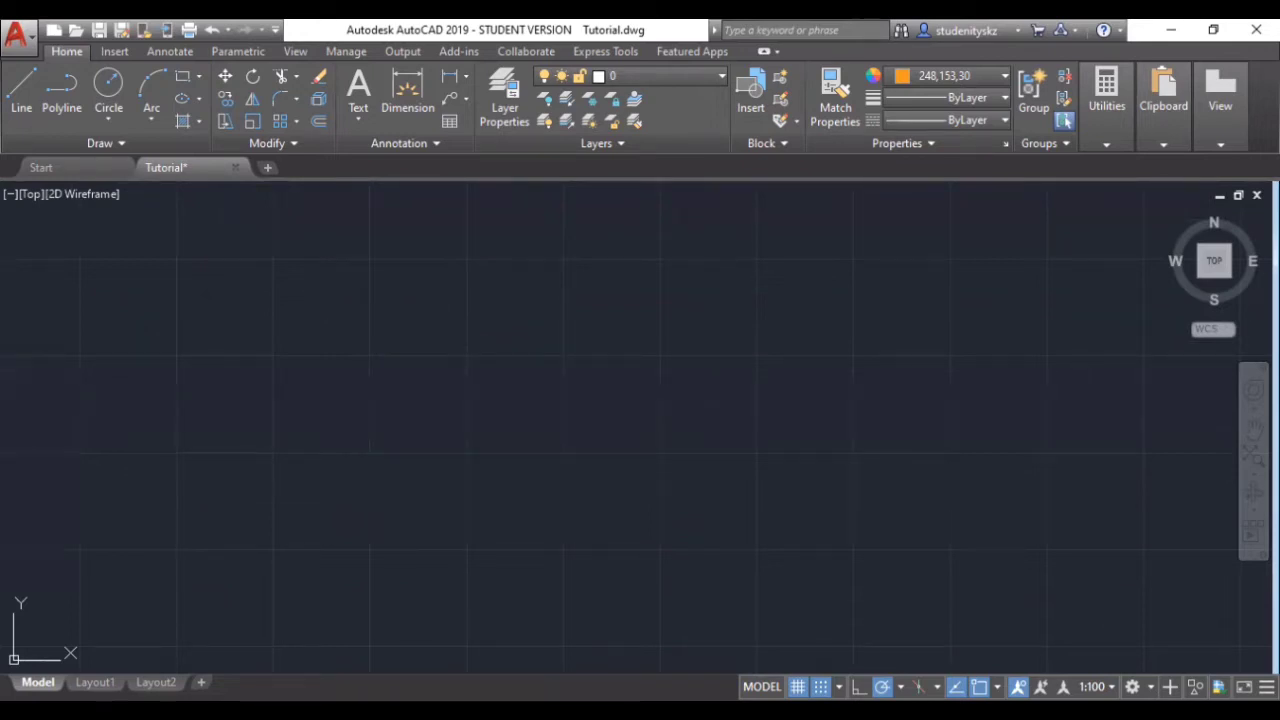
click(367, 322)
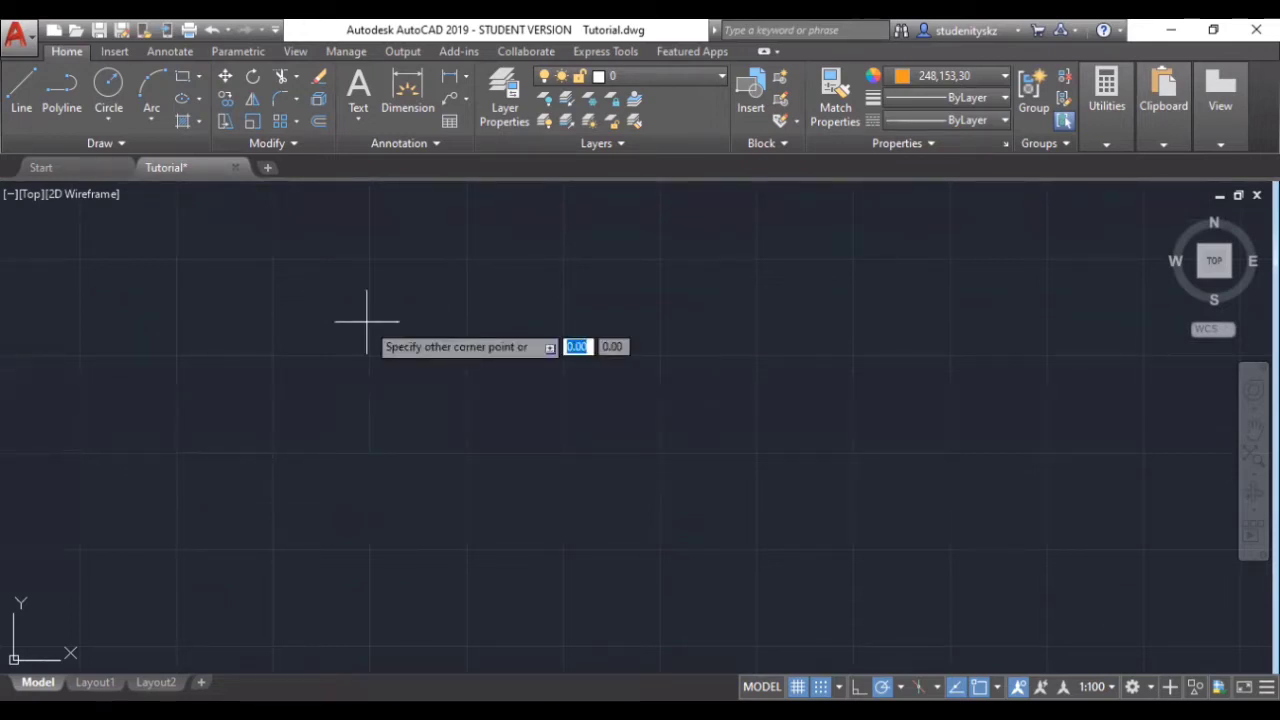
text(15)
key(Tab)
text(15)
key(Return)
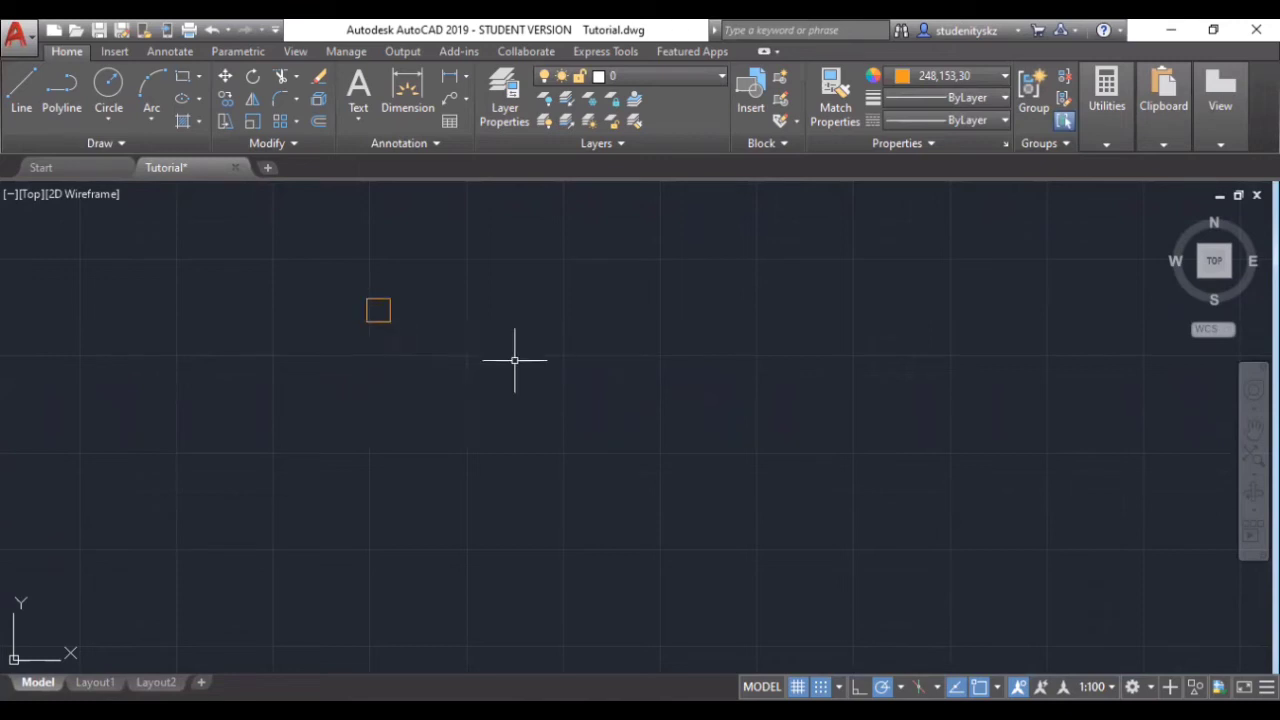
- Set the drawing's insertion scale units to Centimeters
text(UN)
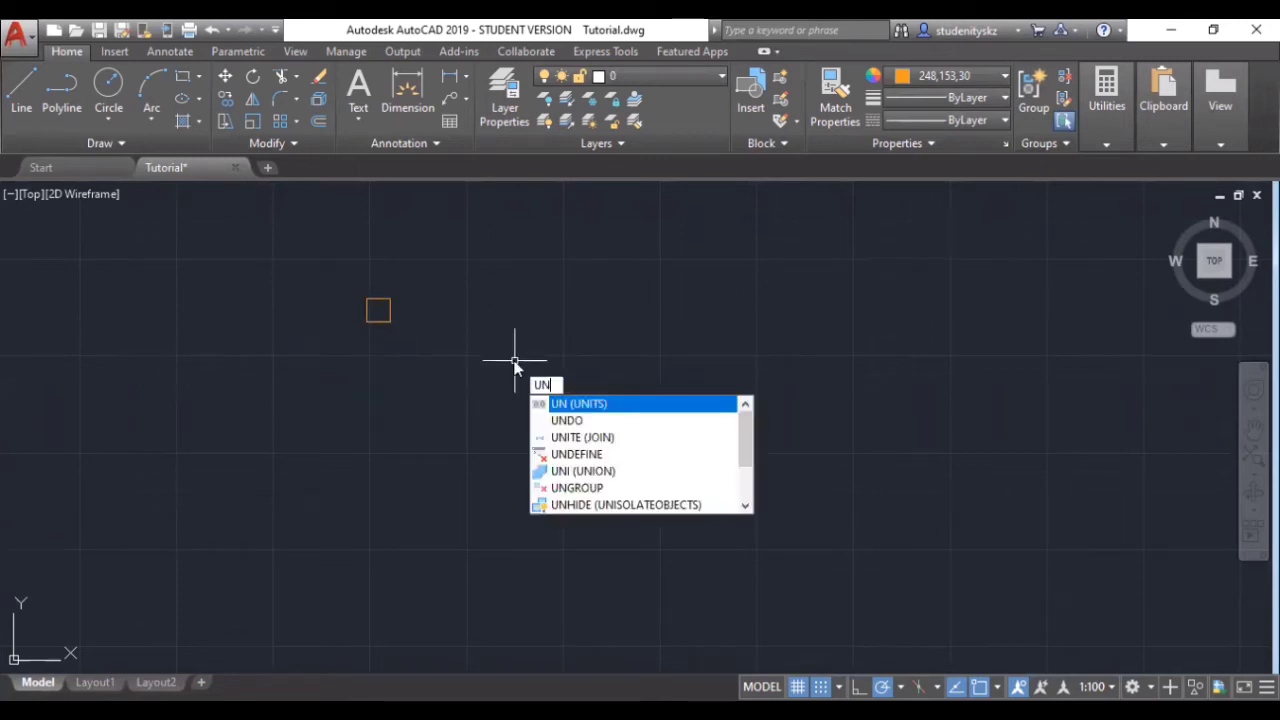
key(Return)
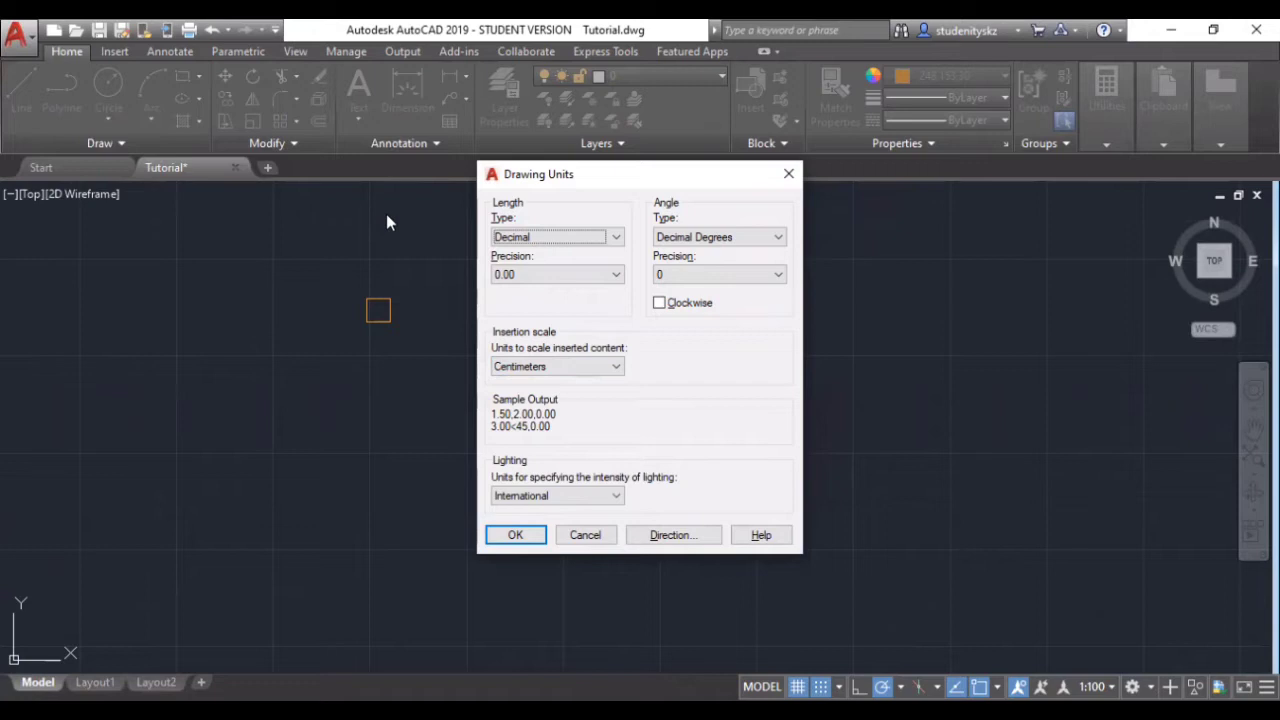
click(521, 368)
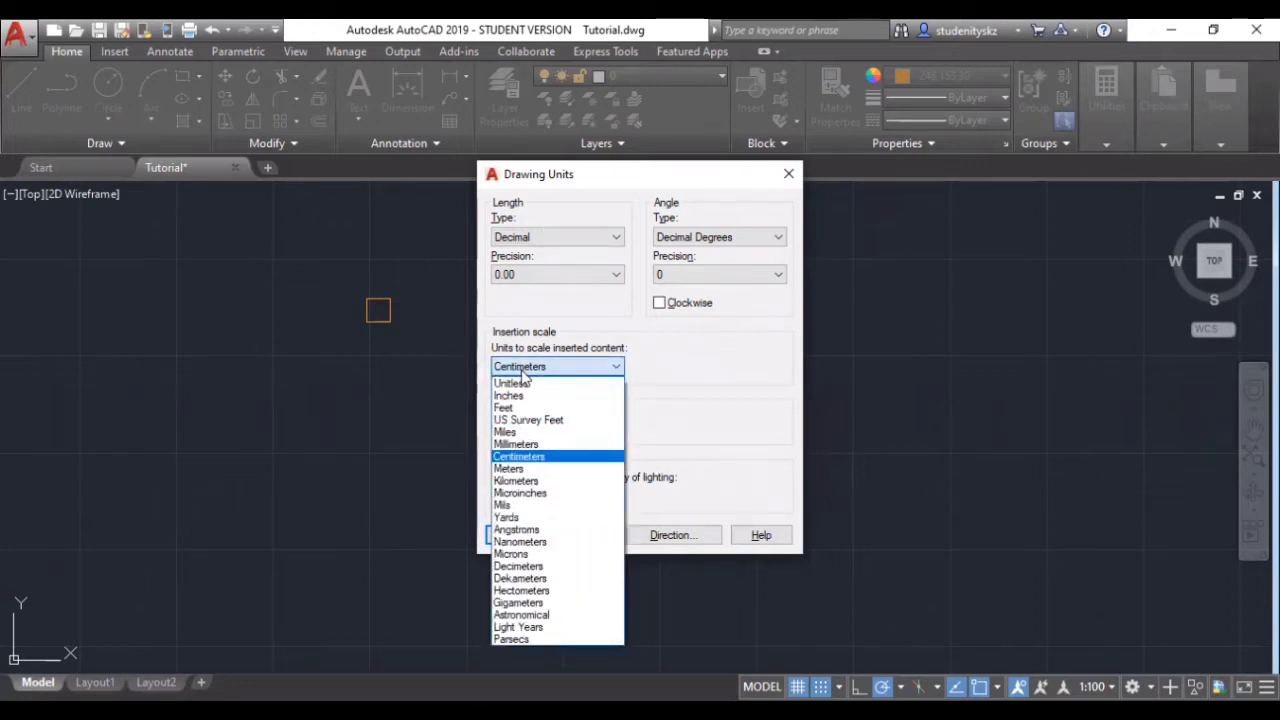
click(518, 457)
click(515, 535)
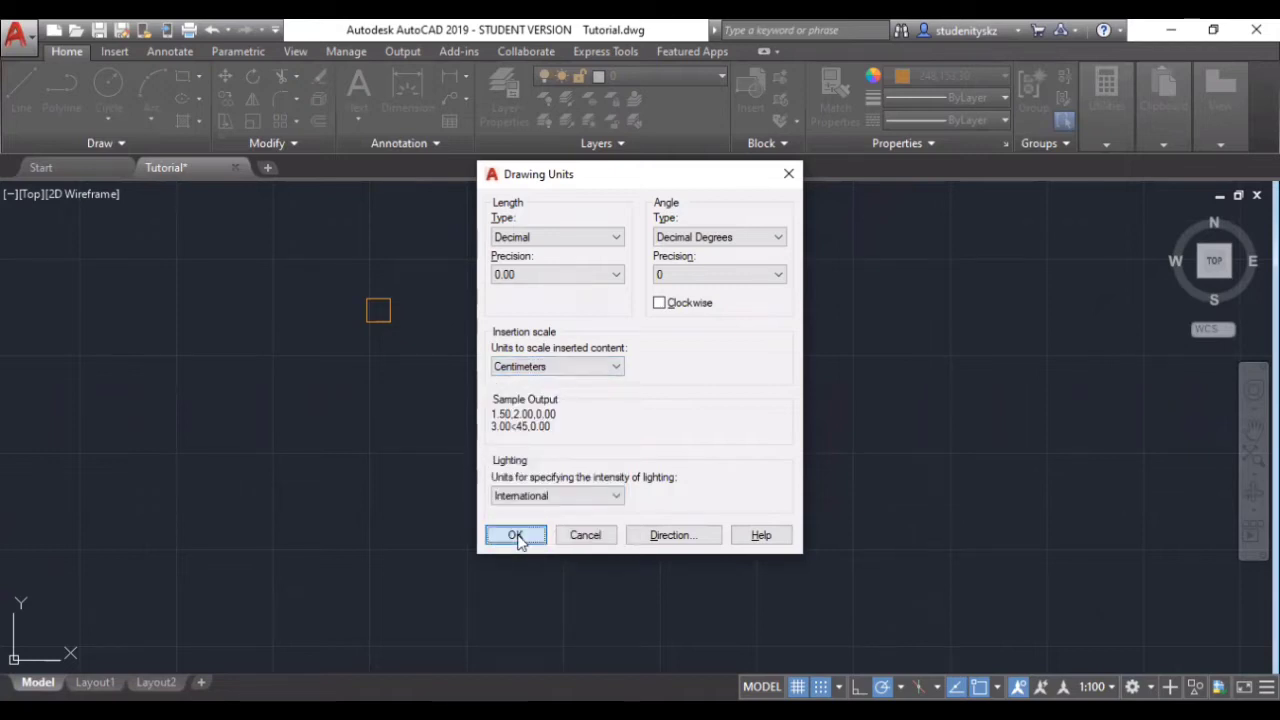
- Change the new square's color to ByLayer
scroll(376, 286, up, 5)
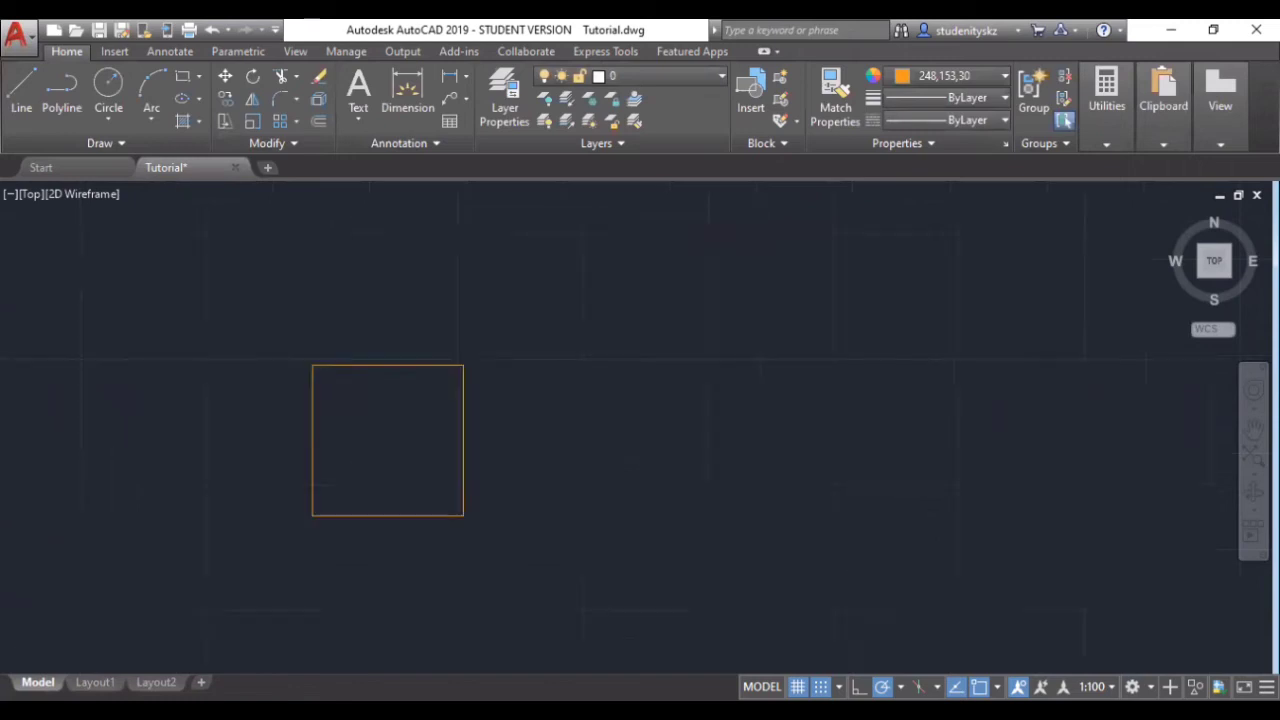
click(384, 363)
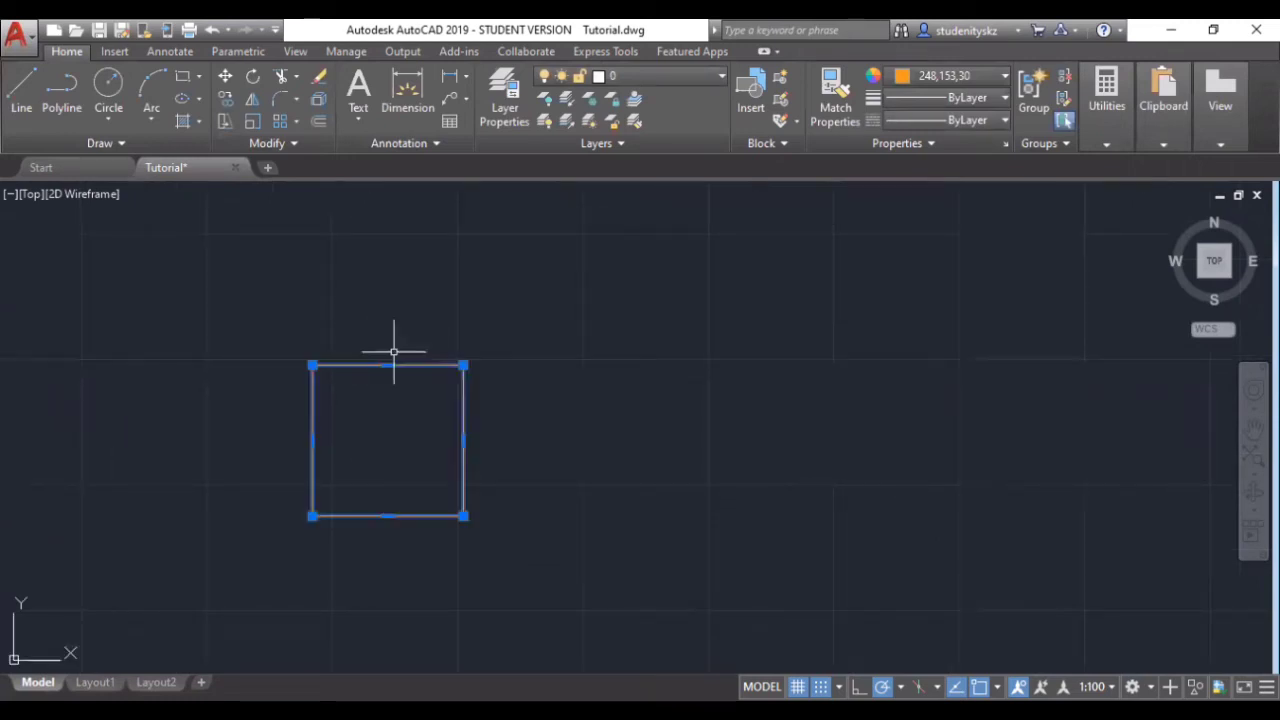
click(905, 77)
click(922, 105)
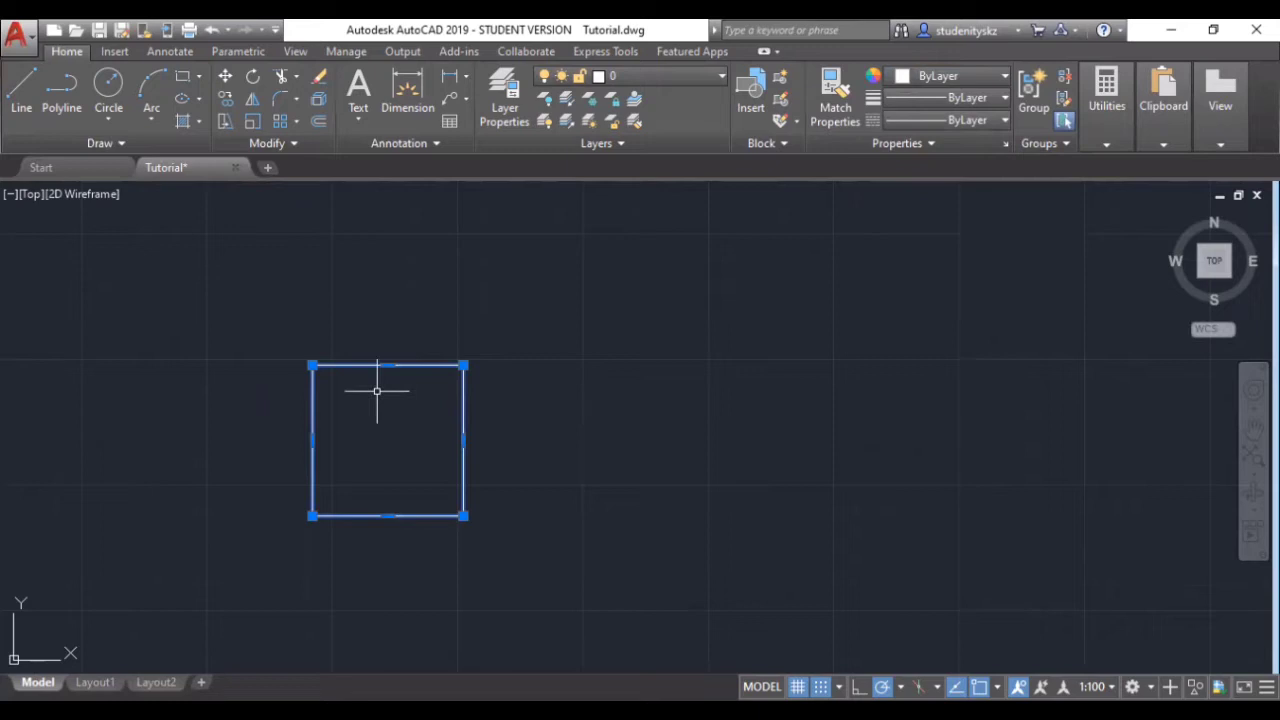
- Offset the square inward by 2 to make a smaller concentric square
text(off)
key(Return)
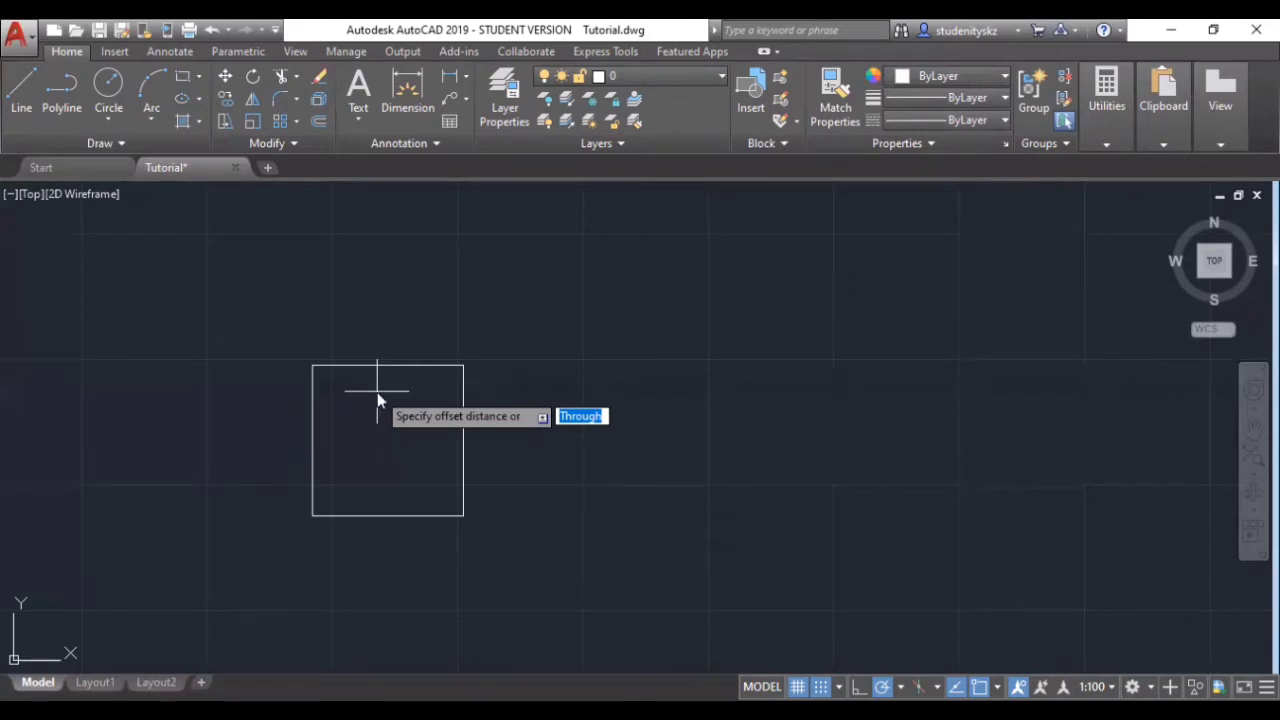
text(2)
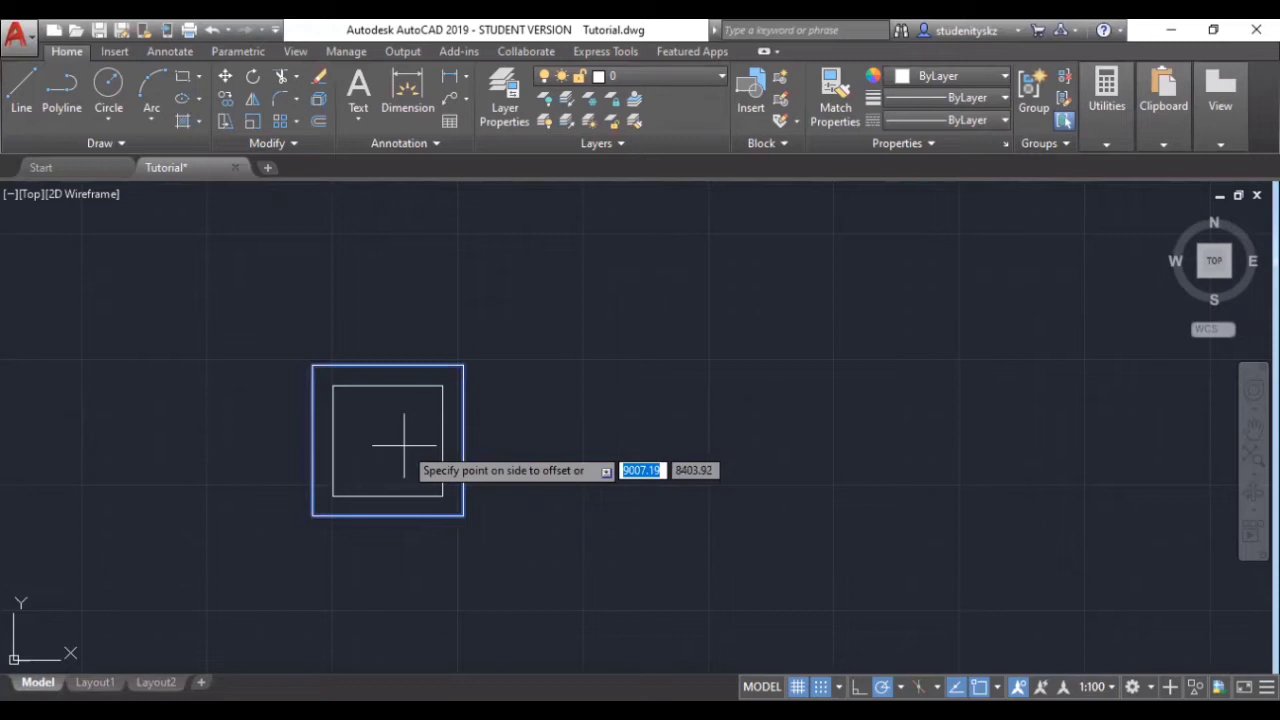
right_click(403, 446)
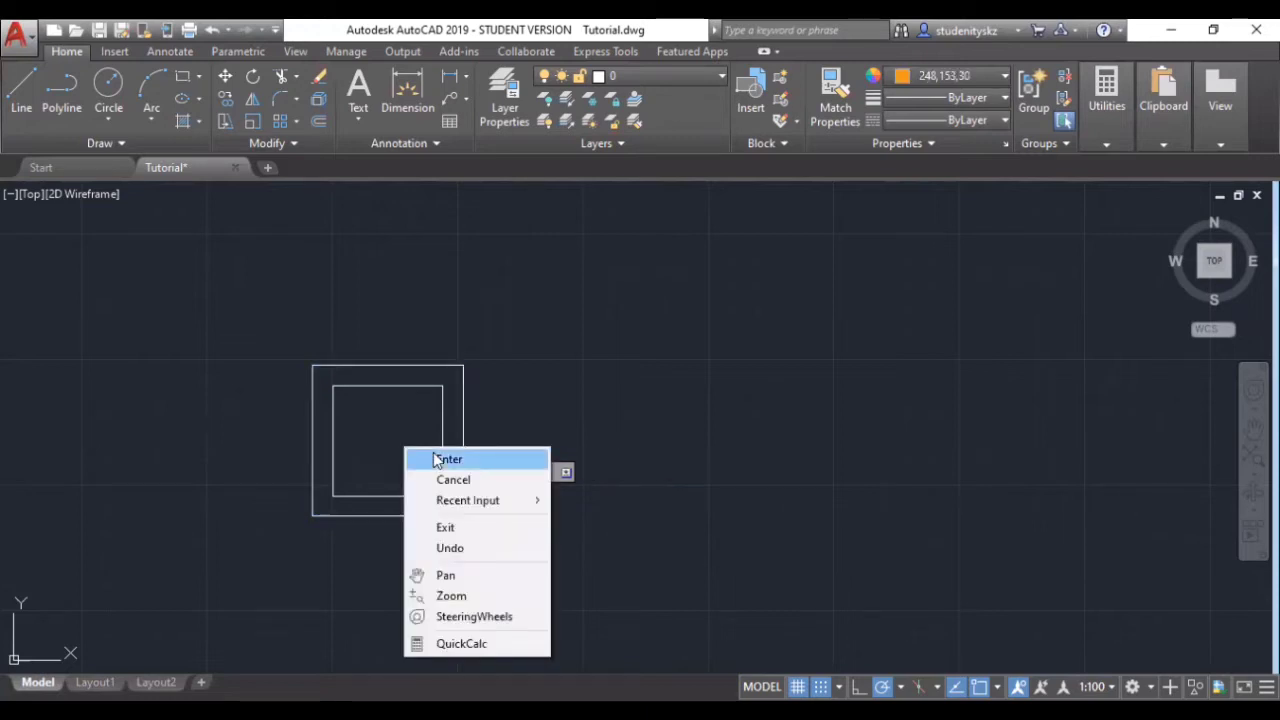
click(445, 459)
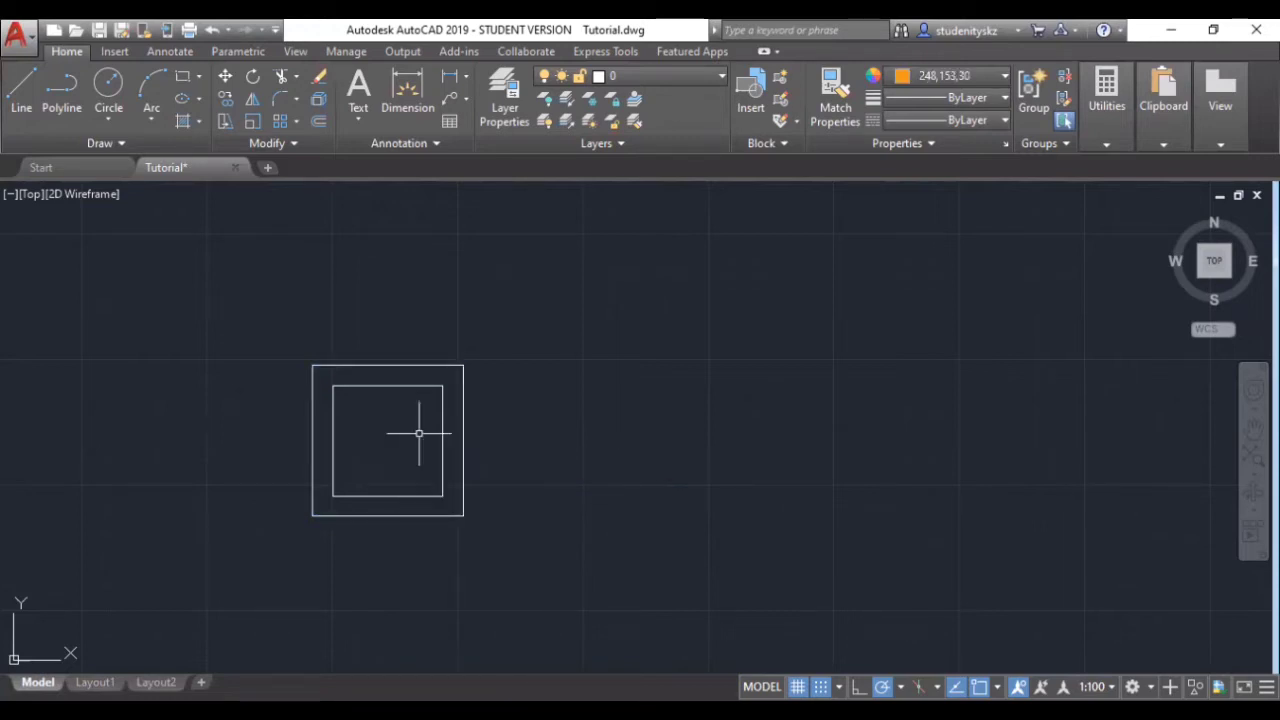
- Draw a diagonal line from the outer square's lower-left corner to its upper-right corner
key(l)
key(space)
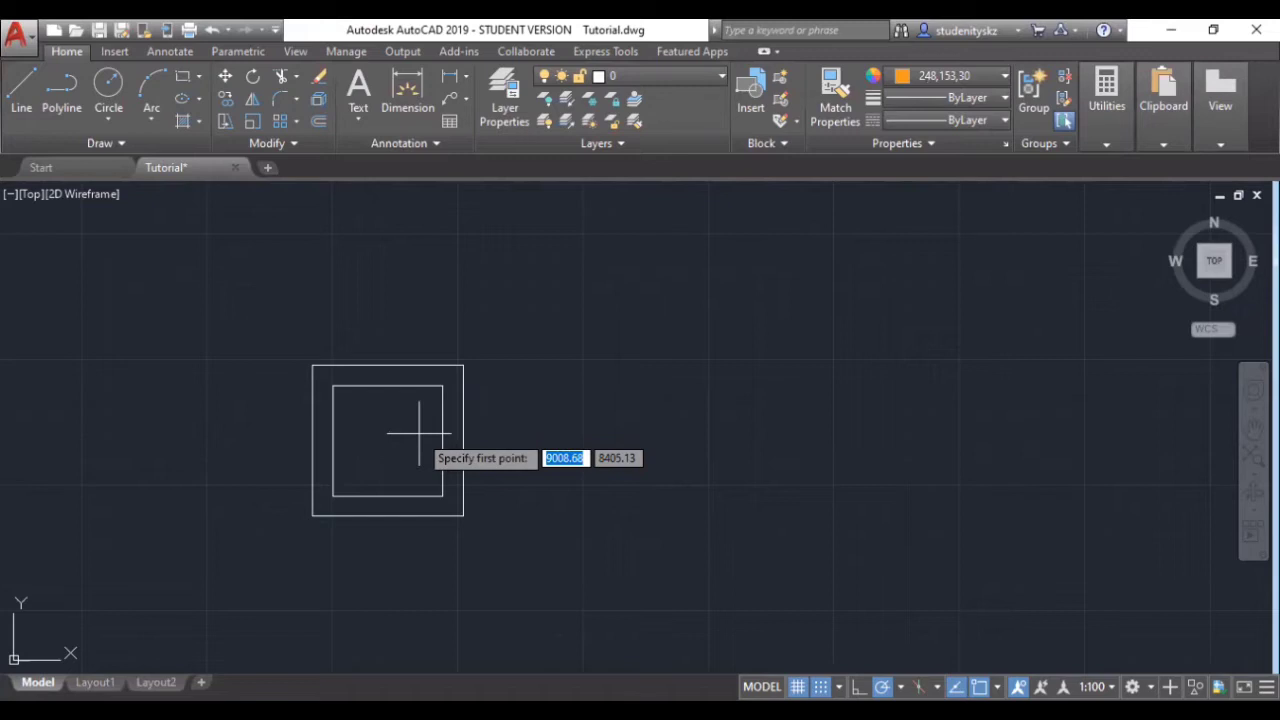
click(313, 516)
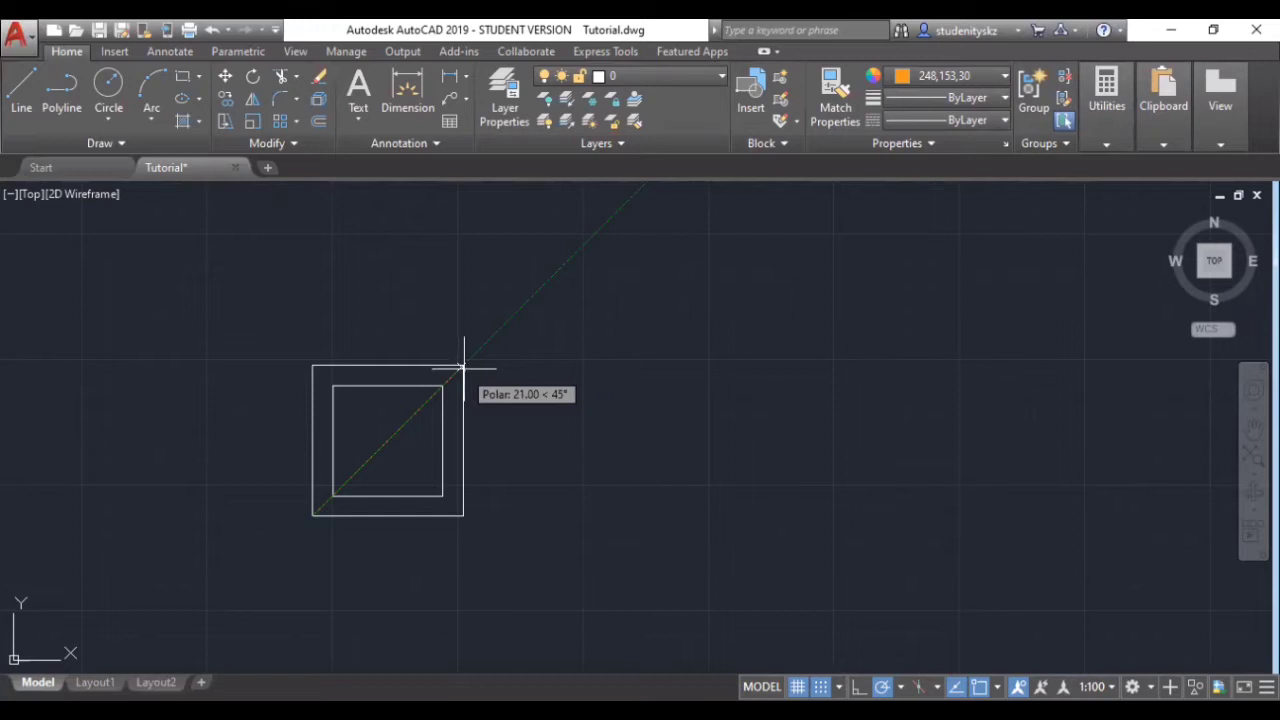
click(463, 367)
key(Return)
- Draw the second diagonal from the outer square's upper-left corner to its lower-right corner
text(L)
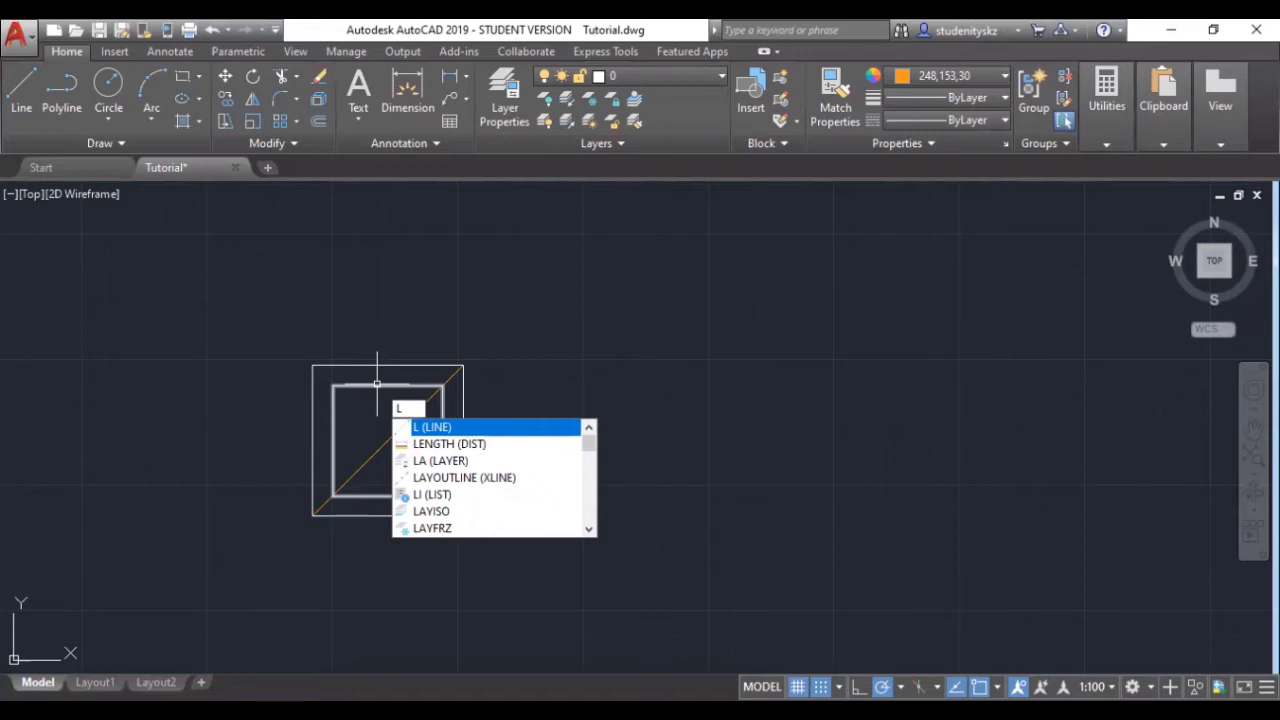
key(Return)
click(312, 367)
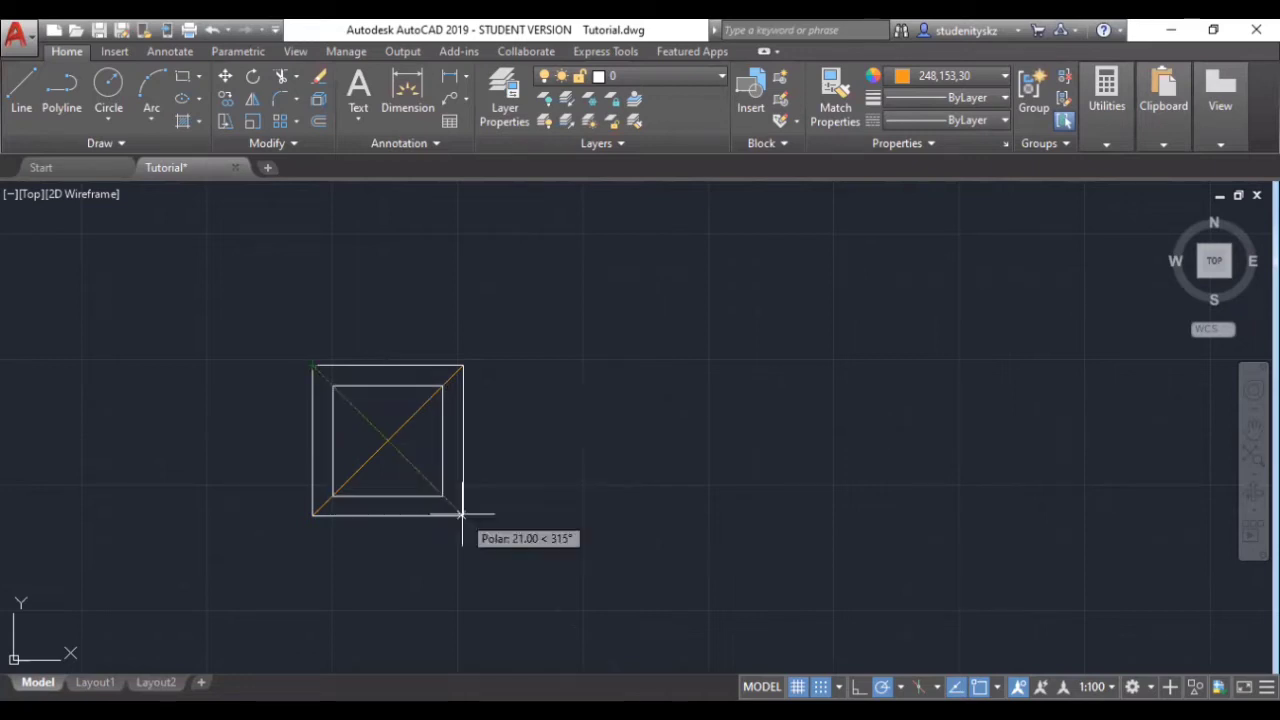
click(461, 514)
right_click(457, 276)
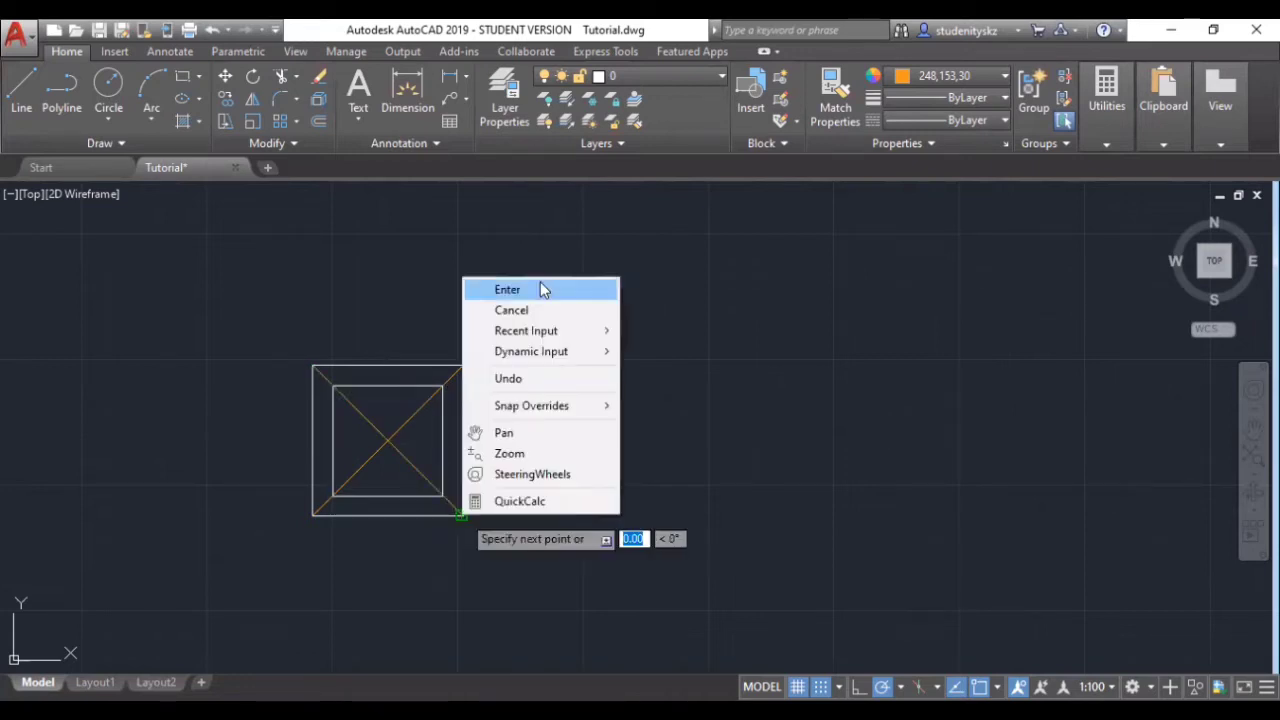
click(543, 286)
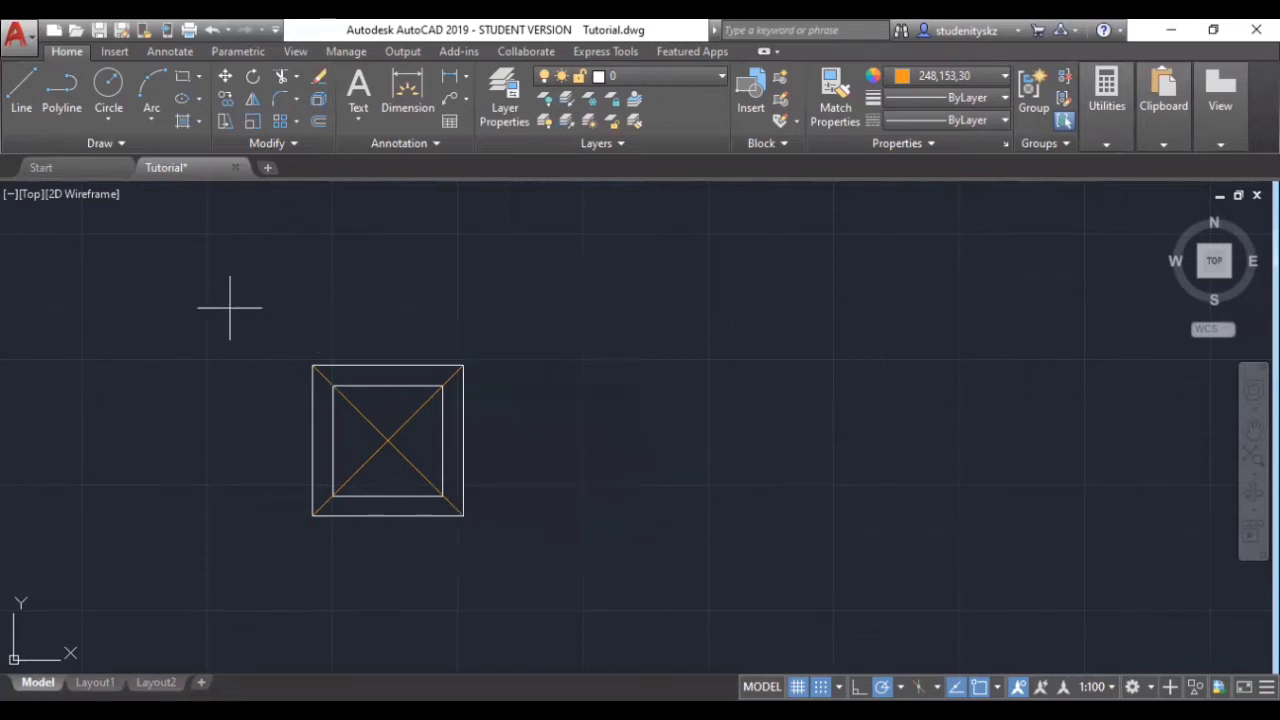
- Set the color of the crossed squares, including both diagonals, to ByLayer
key(ctrl+a)
click(925, 78)
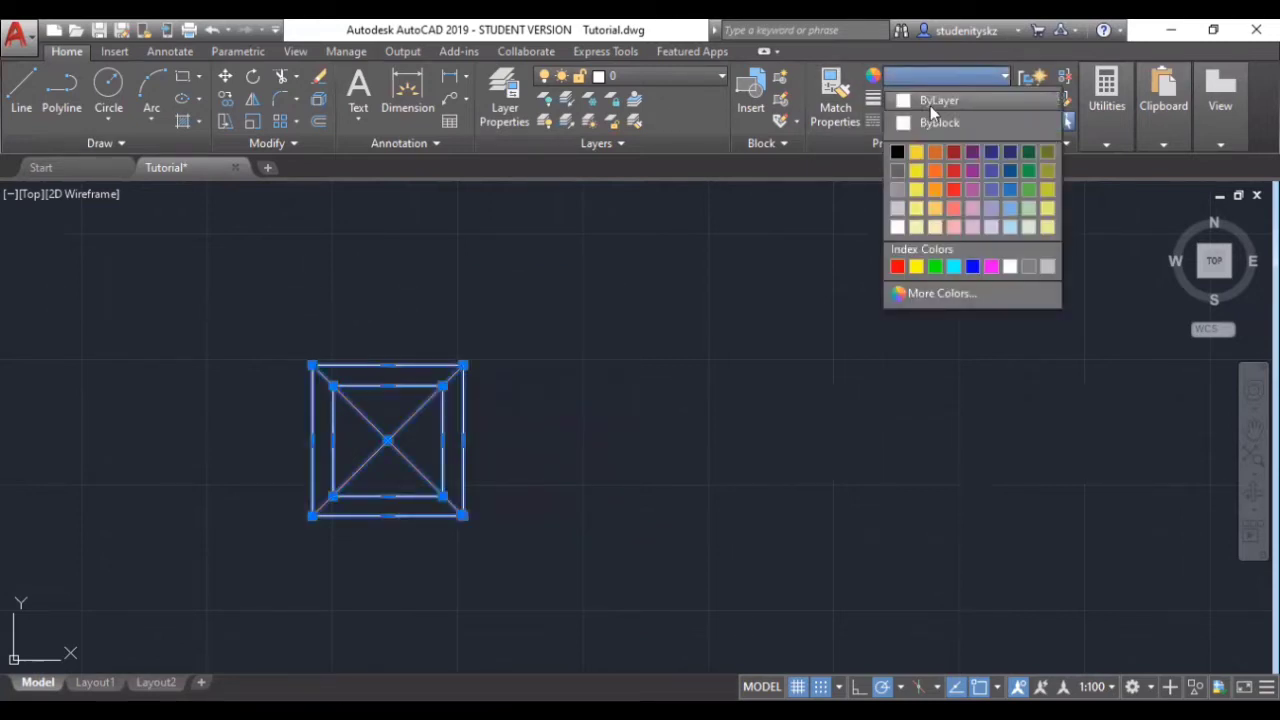
click(930, 101)
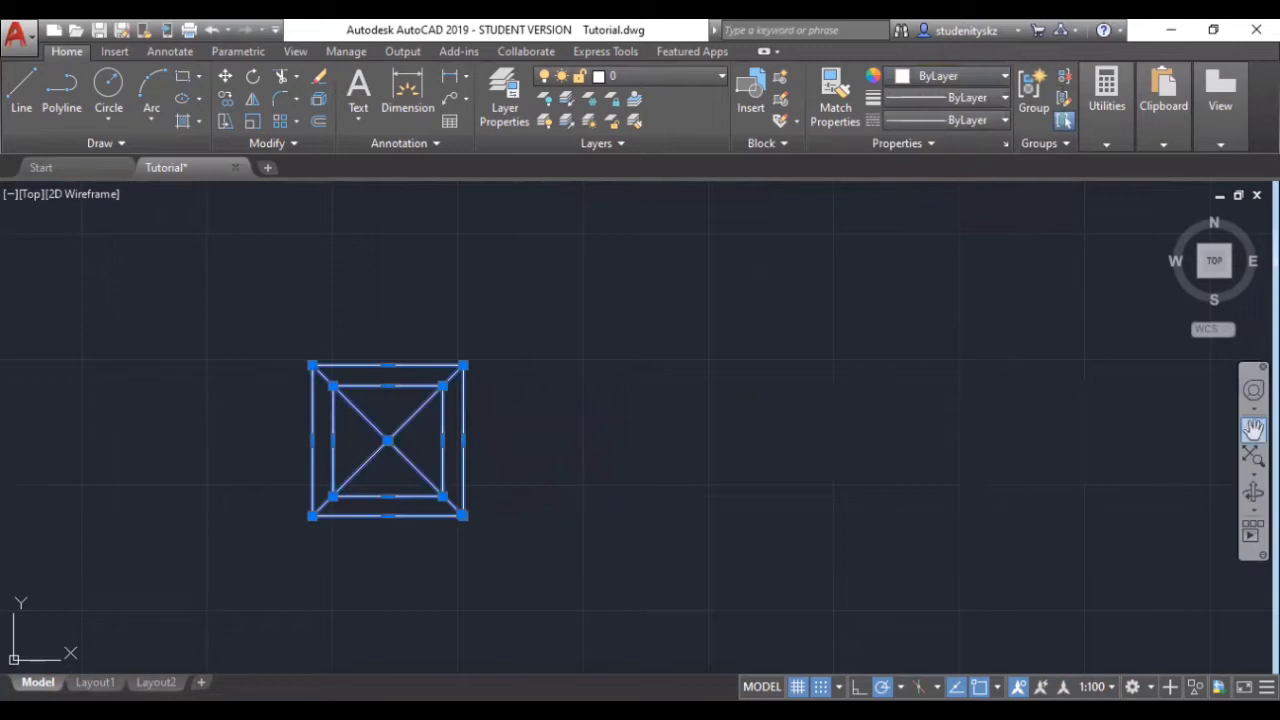
- Examine how the crossed-square columns sit at the wall corners around the Teras in the floor plan
click(1253, 428)
scroll(860, 406, down, 5)
drag(1126, 397, 571, 400)
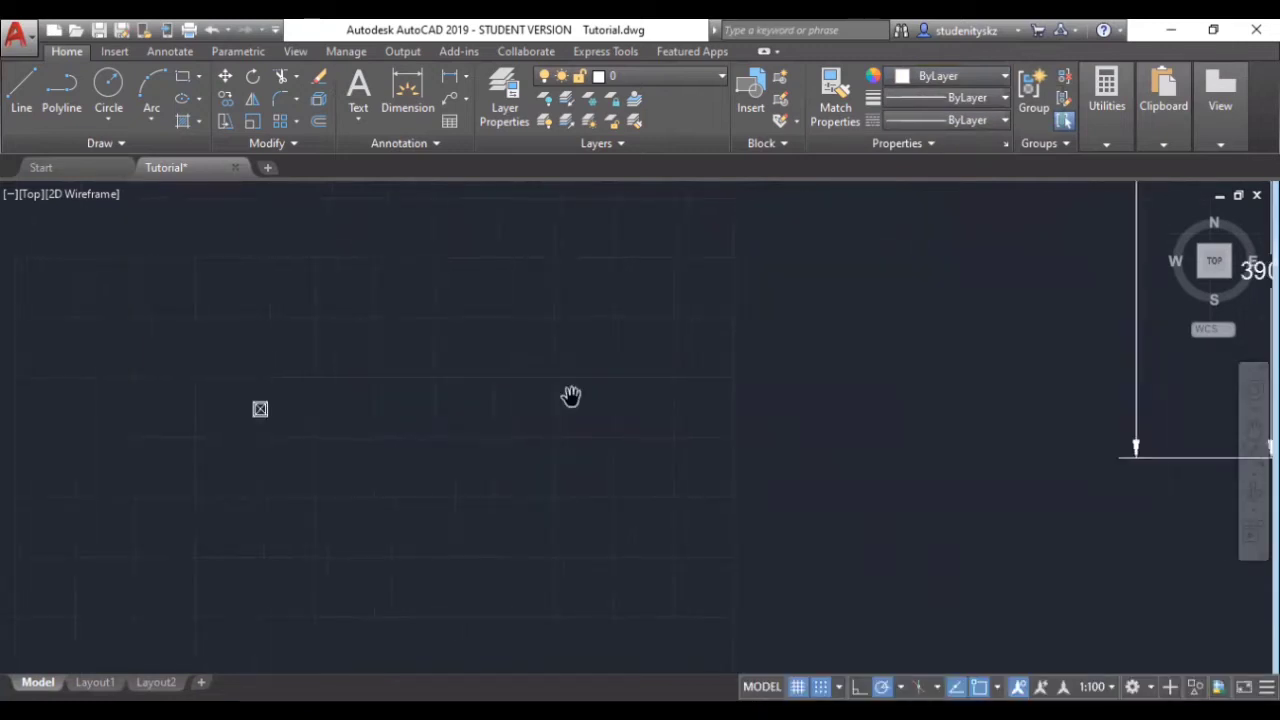
drag(1086, 380, 437, 343)
scroll(466, 366, down, 3)
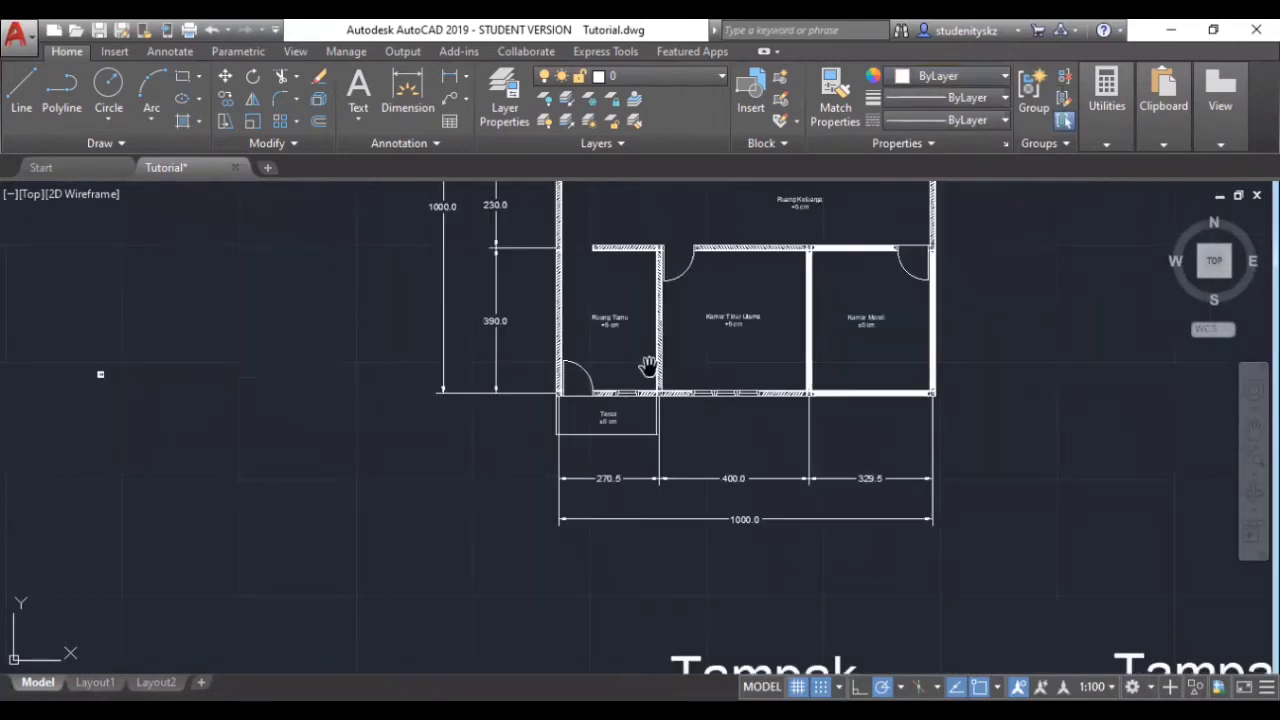
scroll(648, 366, up, 8)
drag(360, 557, 757, 334)
scroll(758, 336, down, 4)
scroll(758, 336, up, 4)
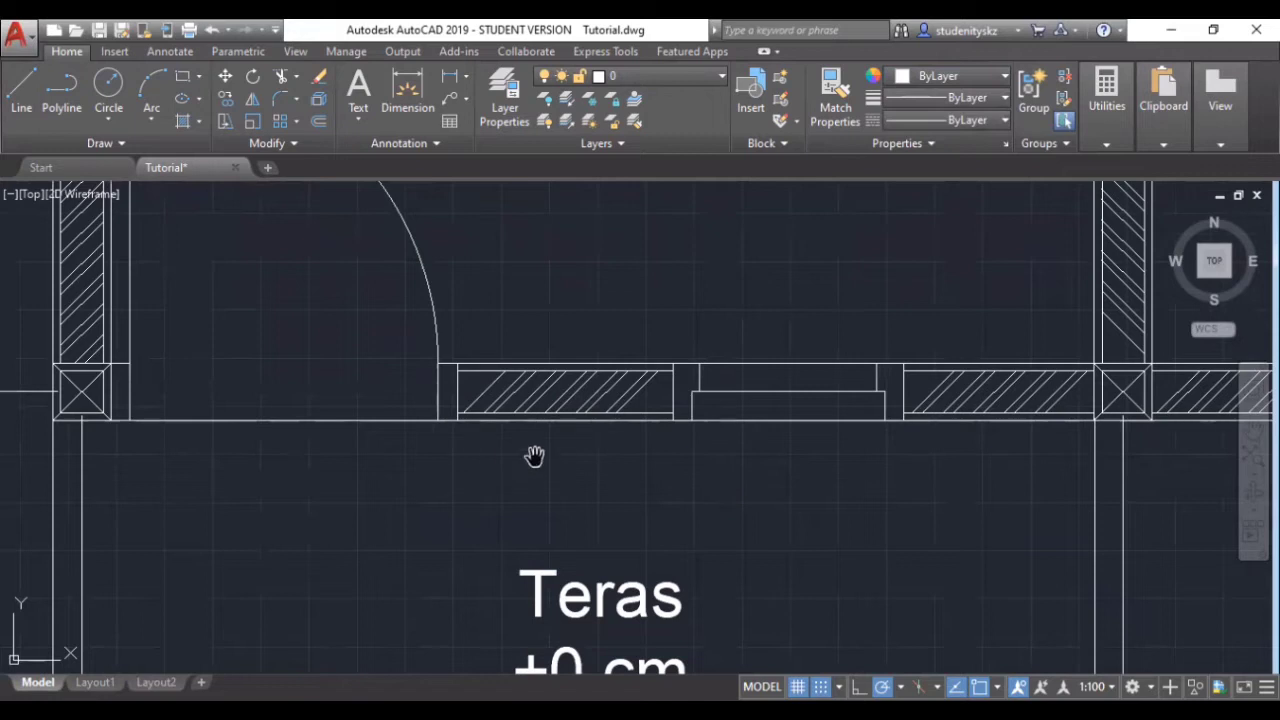
scroll(533, 457, down, 3)
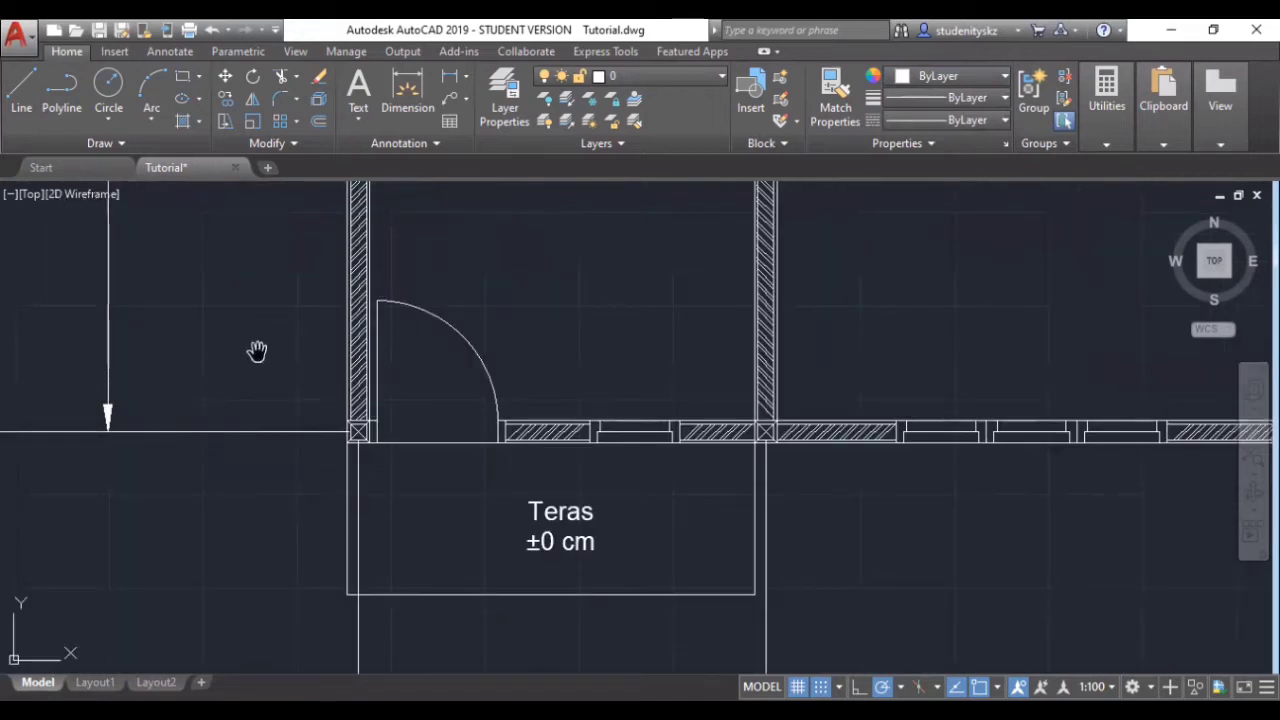
mouse_move(100, 337)
mouse_down()
mouse_move(1040, 449)
mouse_move(689, 429)
mouse_up()
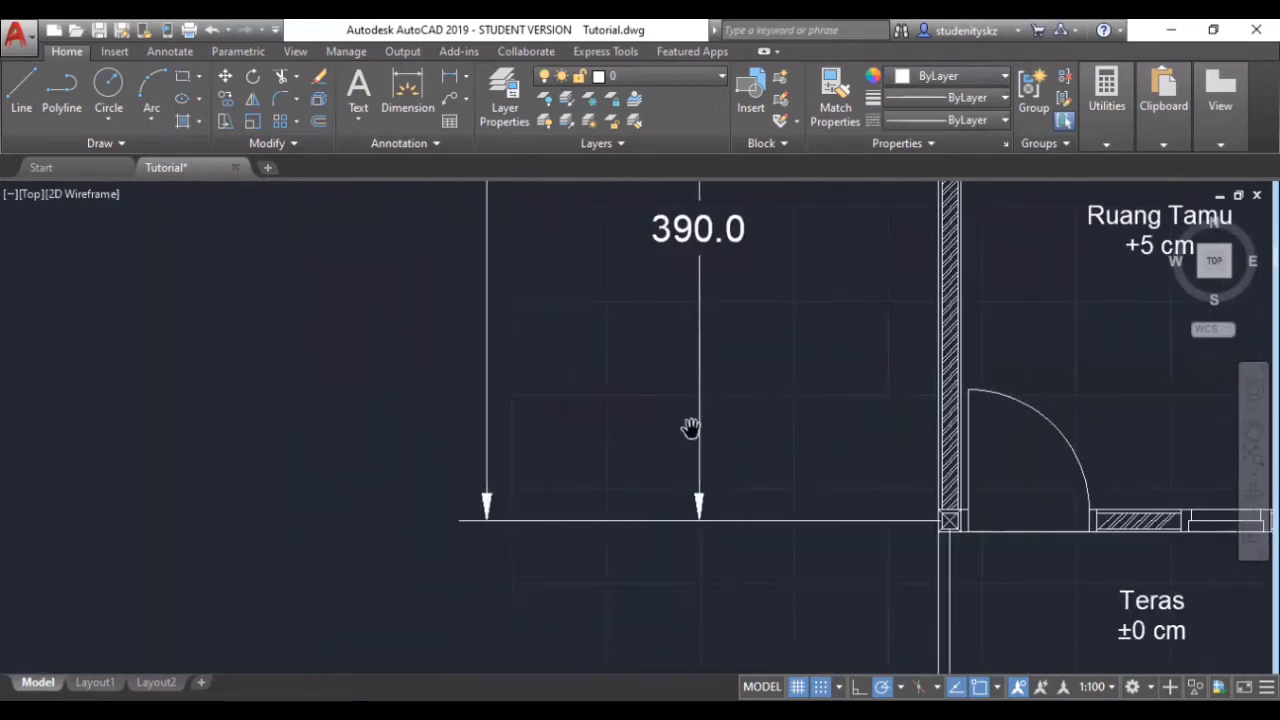
drag(114, 400, 831, 406)
scroll(831, 406, down, 5)
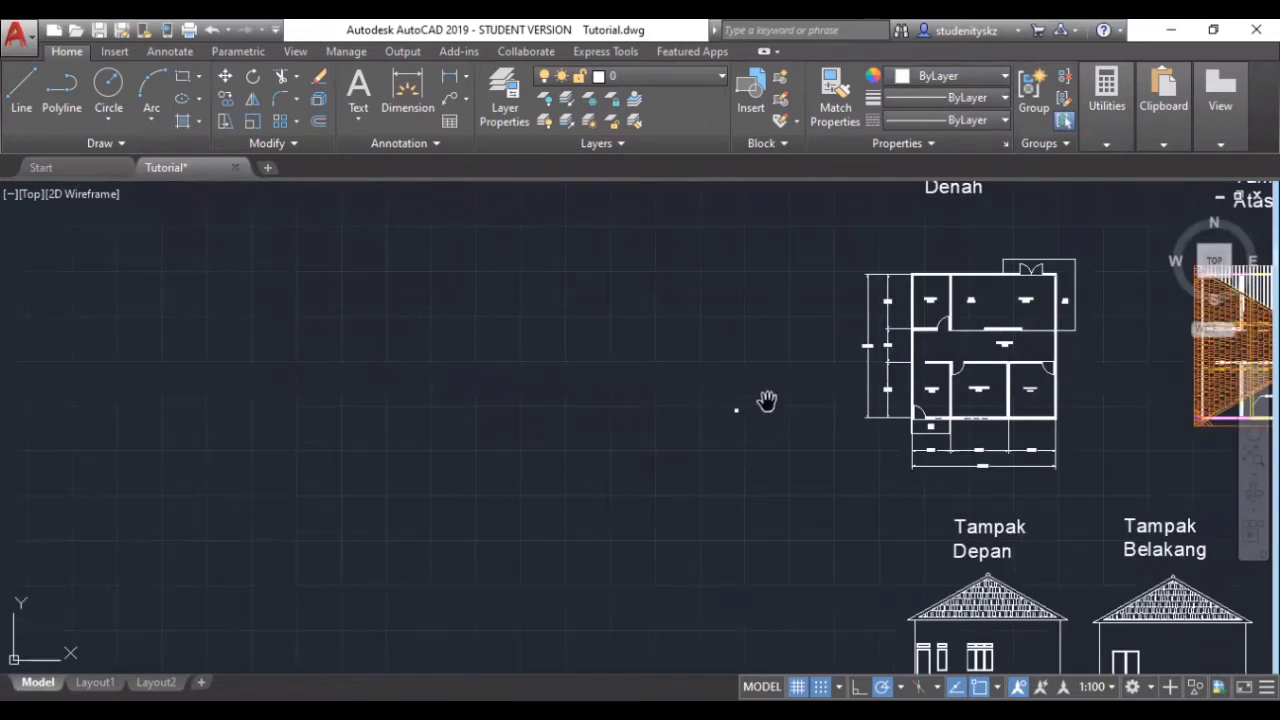
- Start a multiline beside the column symbol with its scale set to 15 and open its justification setting
scroll(767, 403, up, 4)
scroll(767, 403, up, 2)
scroll(477, 446, up, 7)
drag(509, 351, 214, 477)
scroll(214, 477, down, 4)
right_click(229, 472)
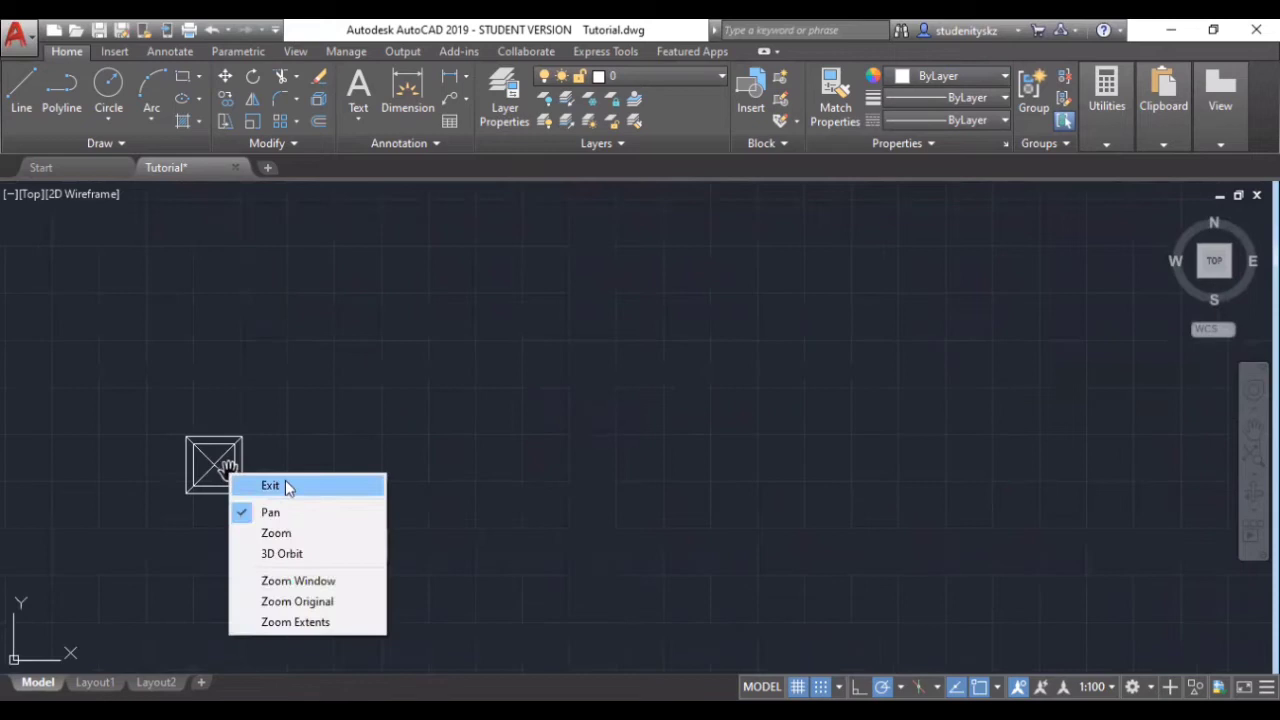
click(287, 486)
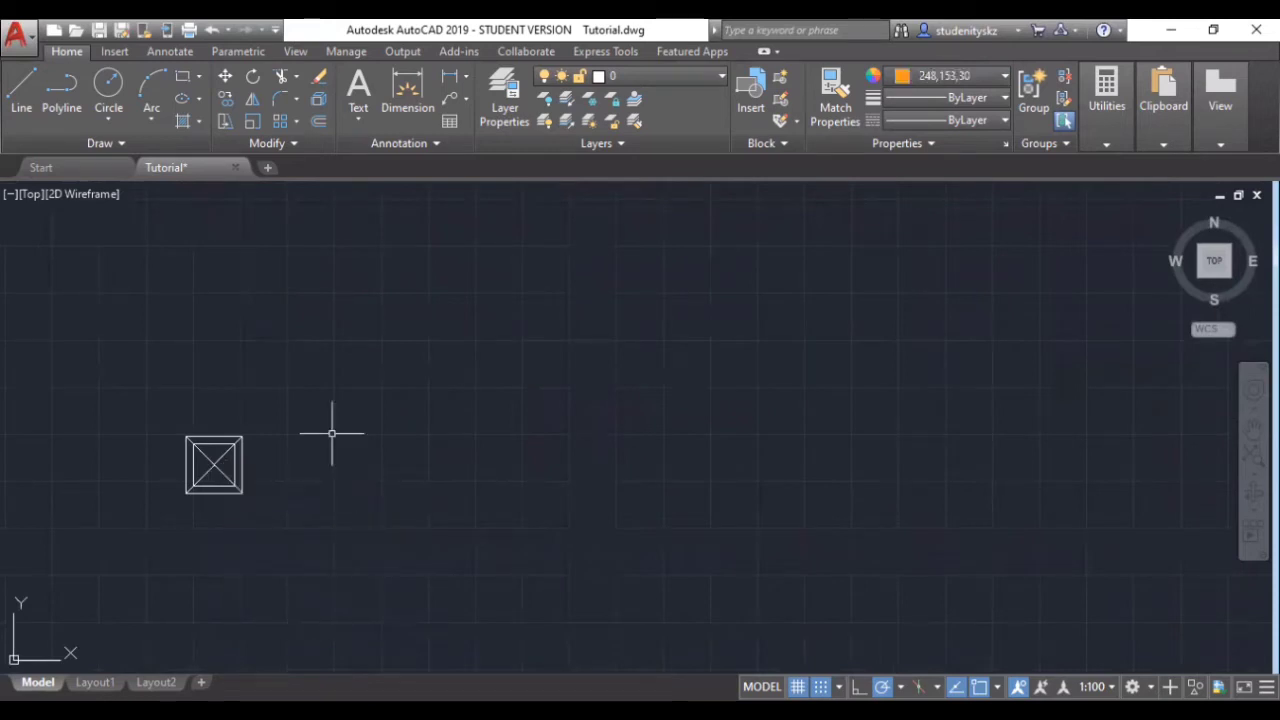
text(ML)
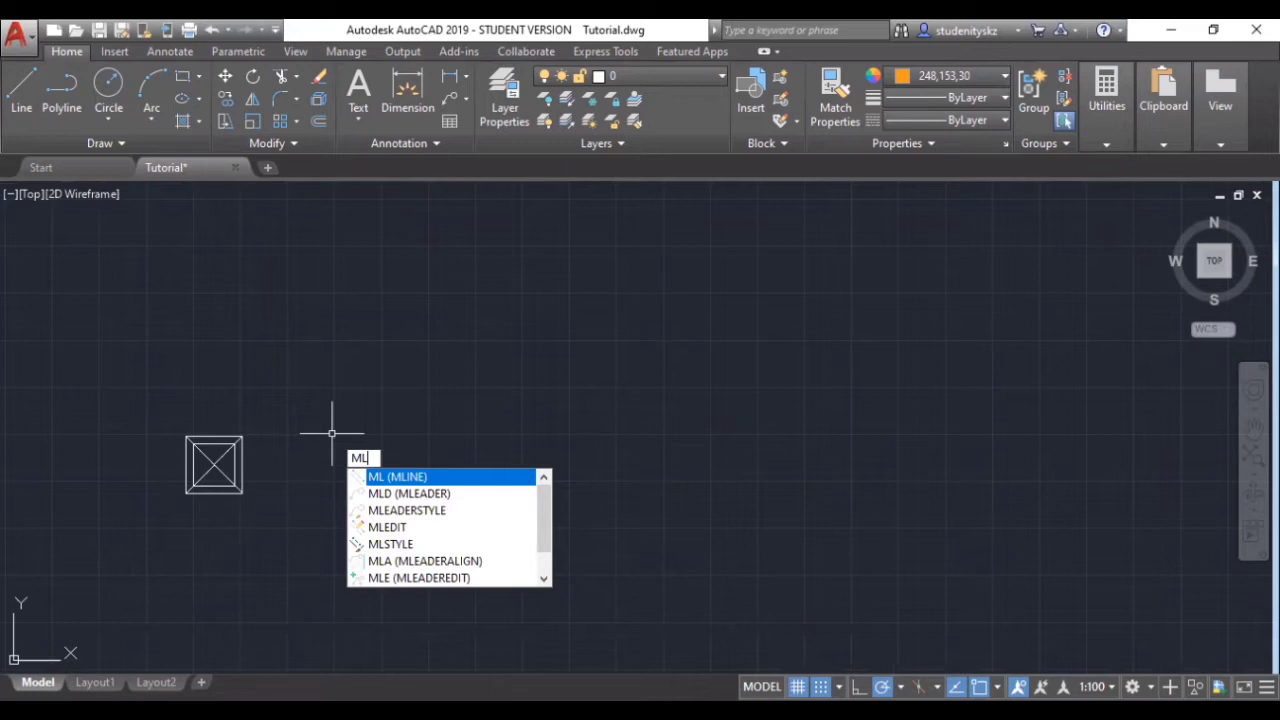
key(Return)
text(s)
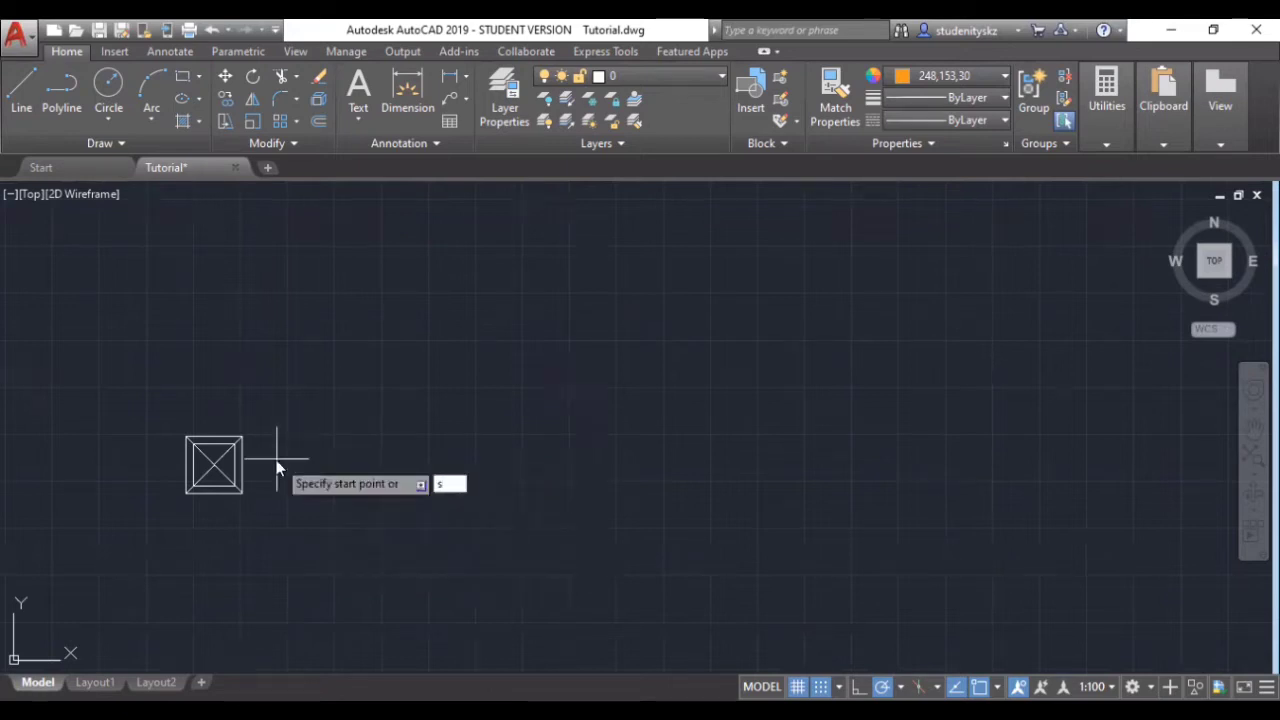
key(Return)
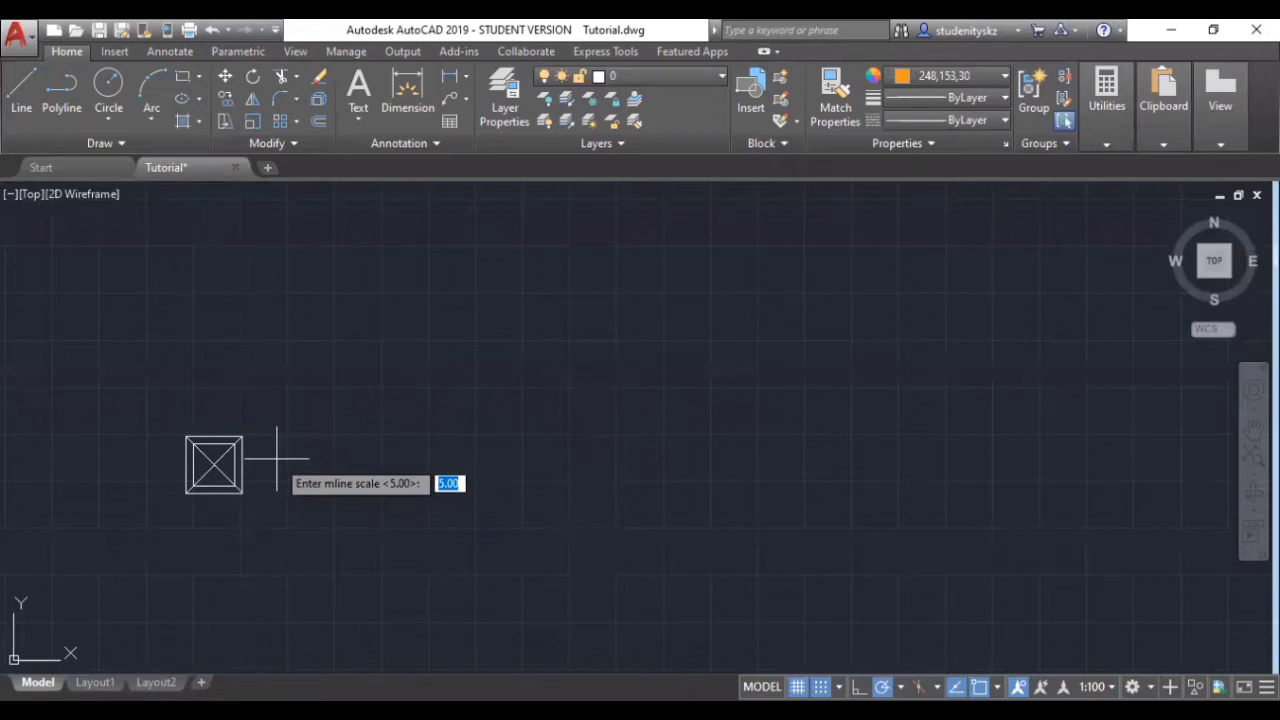
text(15)
key(Return)
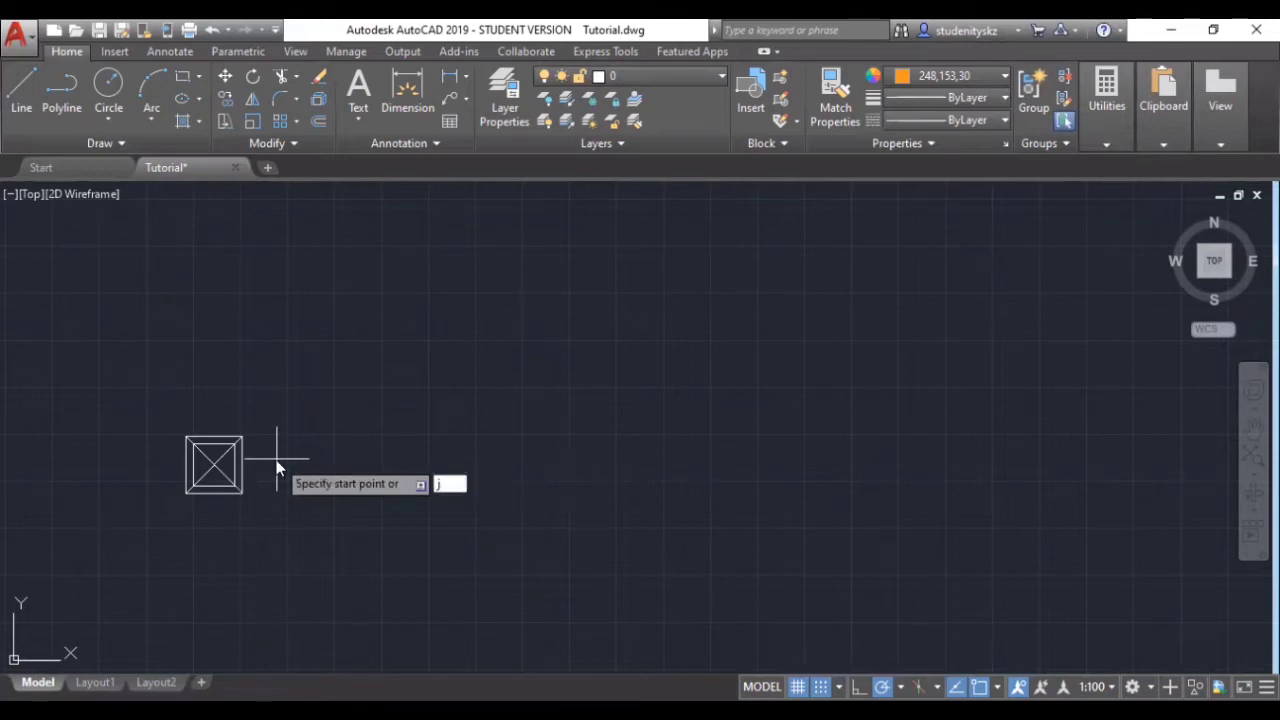
text(j)
key(Return)
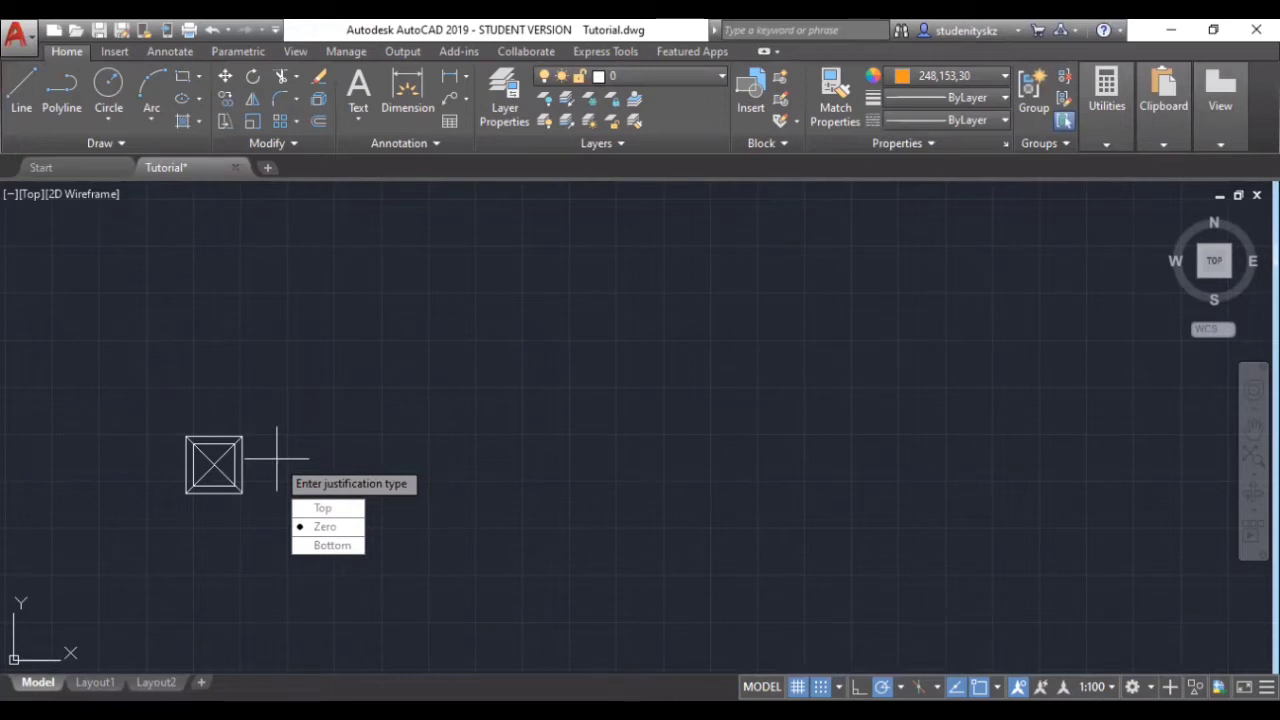
- With Zero justification, draw the multiline horizontally from the midpoint of the column's right side with a length of 1000
scroll(277, 459, up, 5)
click(325, 430)
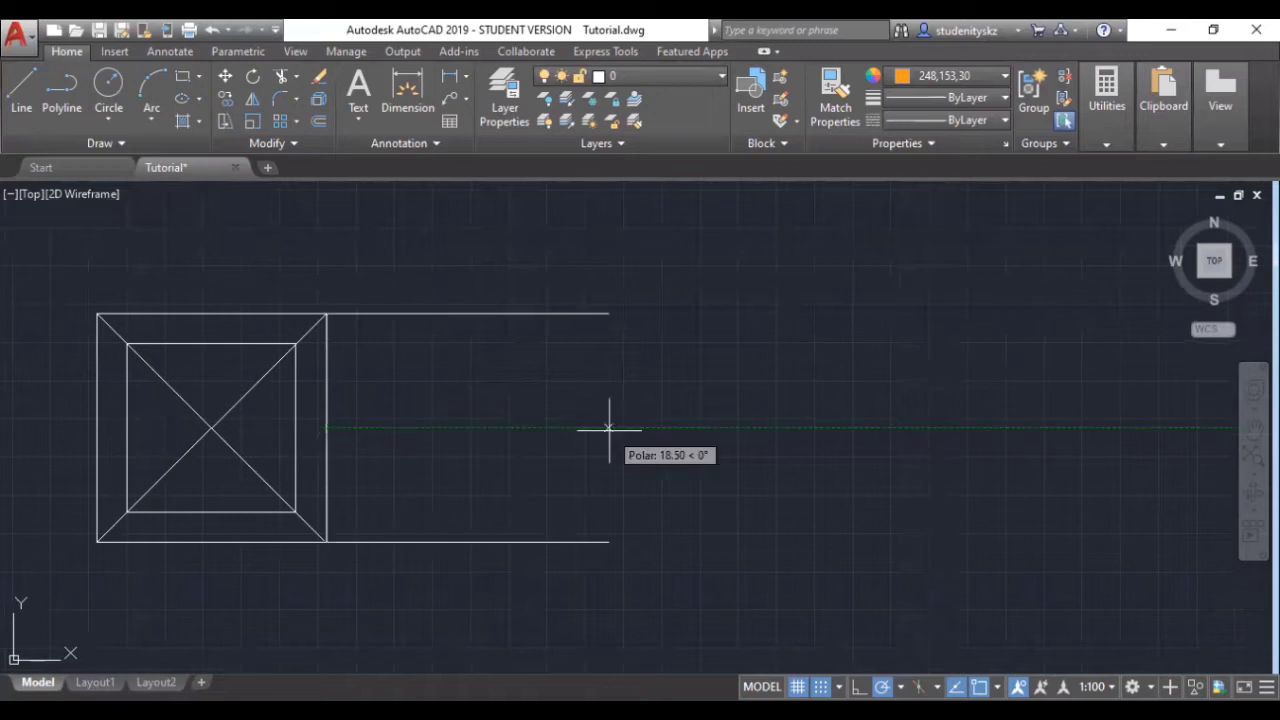
scroll(609, 430, down, 10)
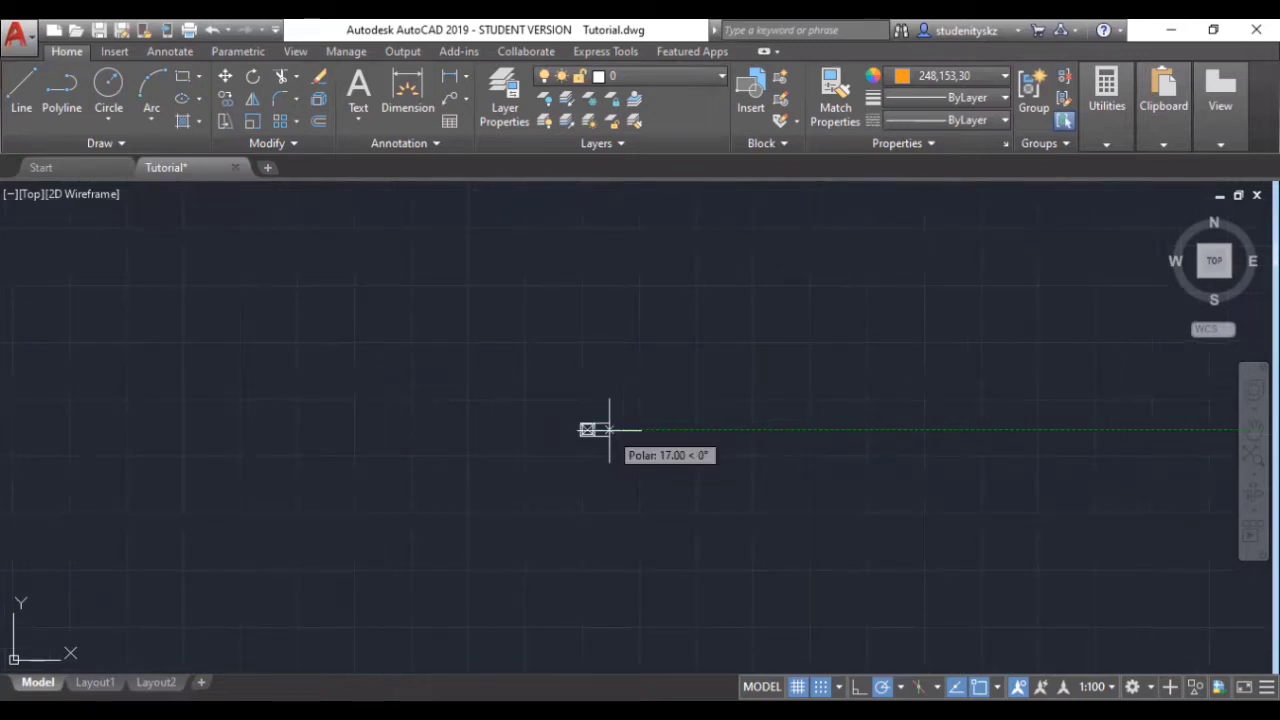
scroll(609, 430, up, 5)
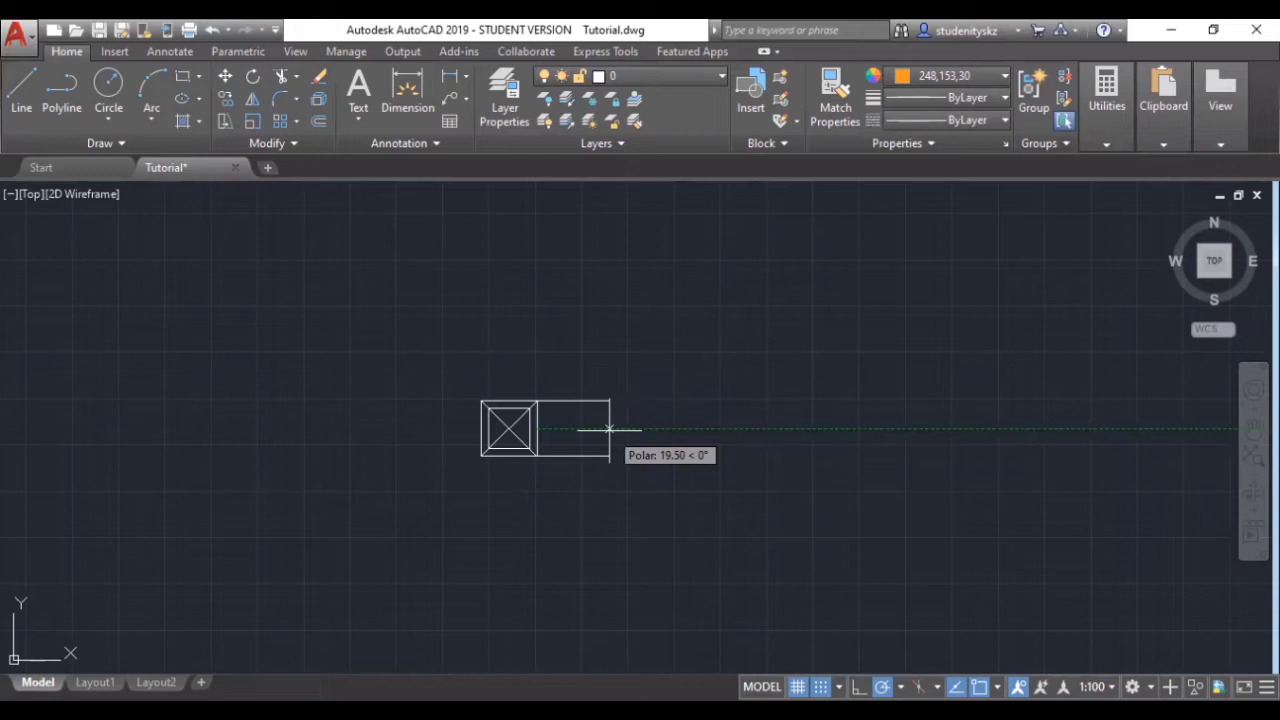
text(1)
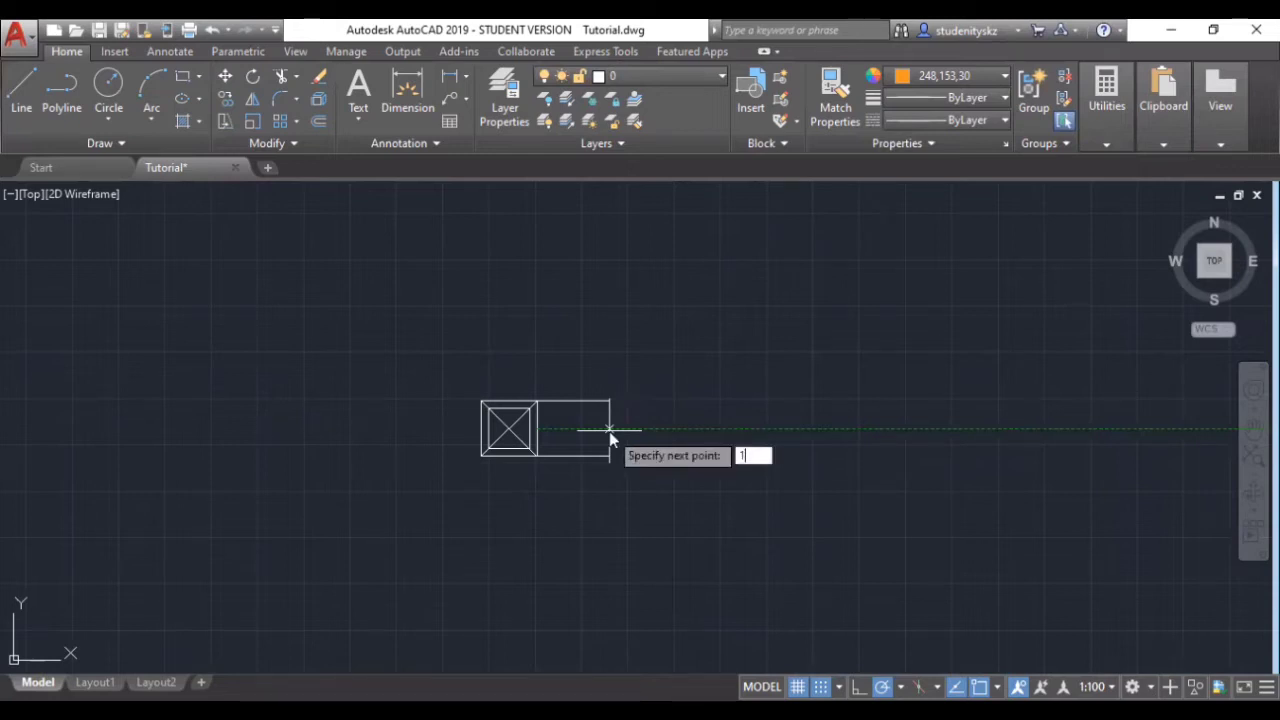
text(000)
key(Return)
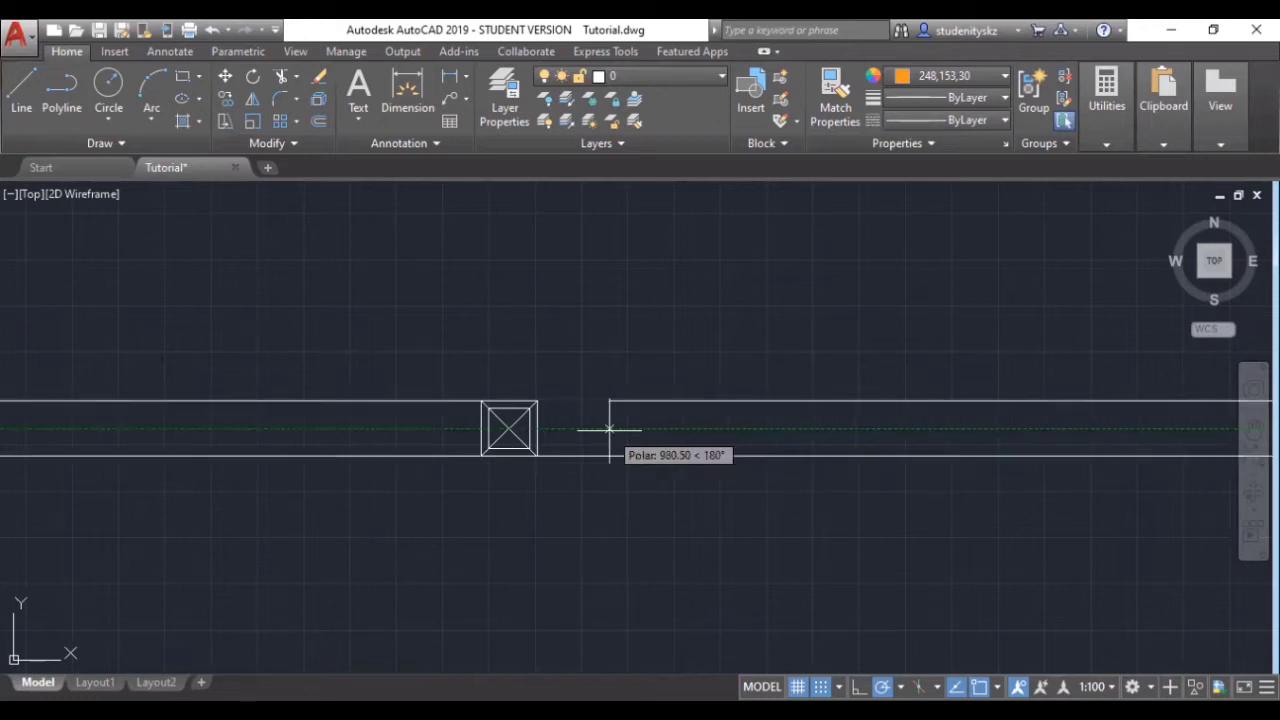
key(Return)
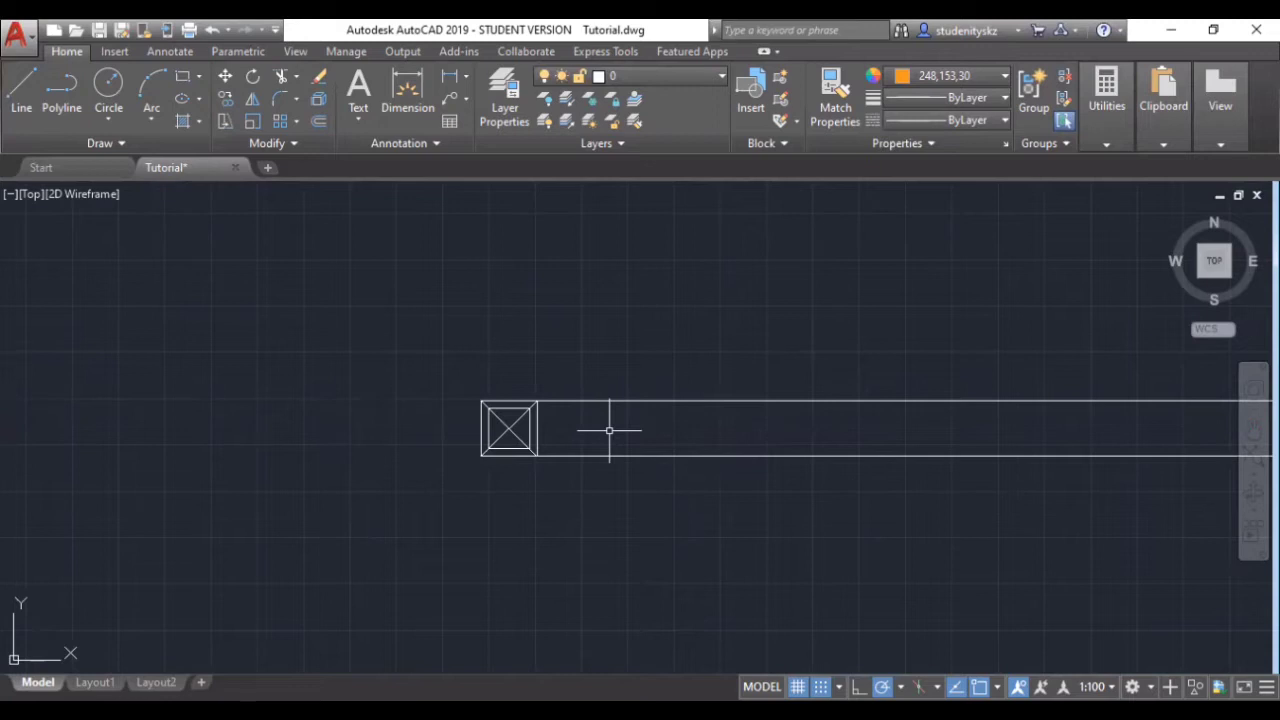
- Move the column and its attached multiline about 993 units away from the floor plan, leftward and slightly down
scroll(609, 430, down, 10)
scroll(609, 430, up, 2)
scroll(609, 430, up, 2)
scroll(595, 430, down, 2)
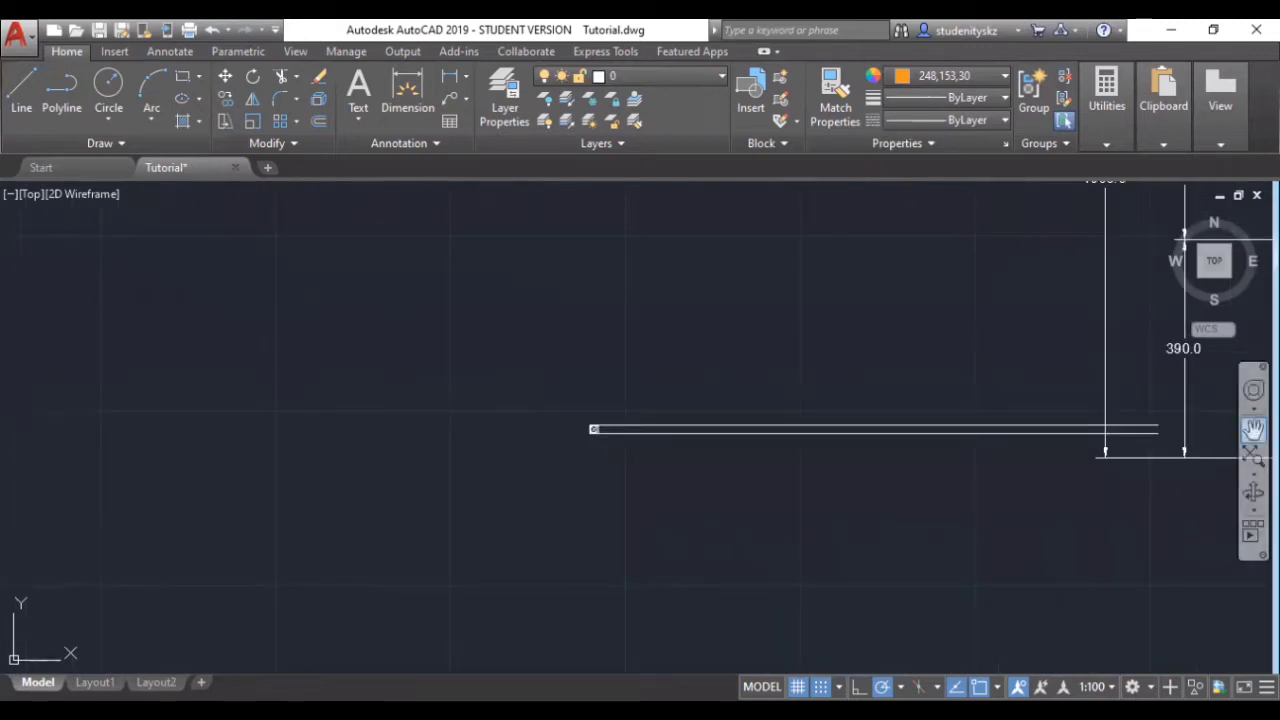
click(1253, 428)
right_click(525, 393)
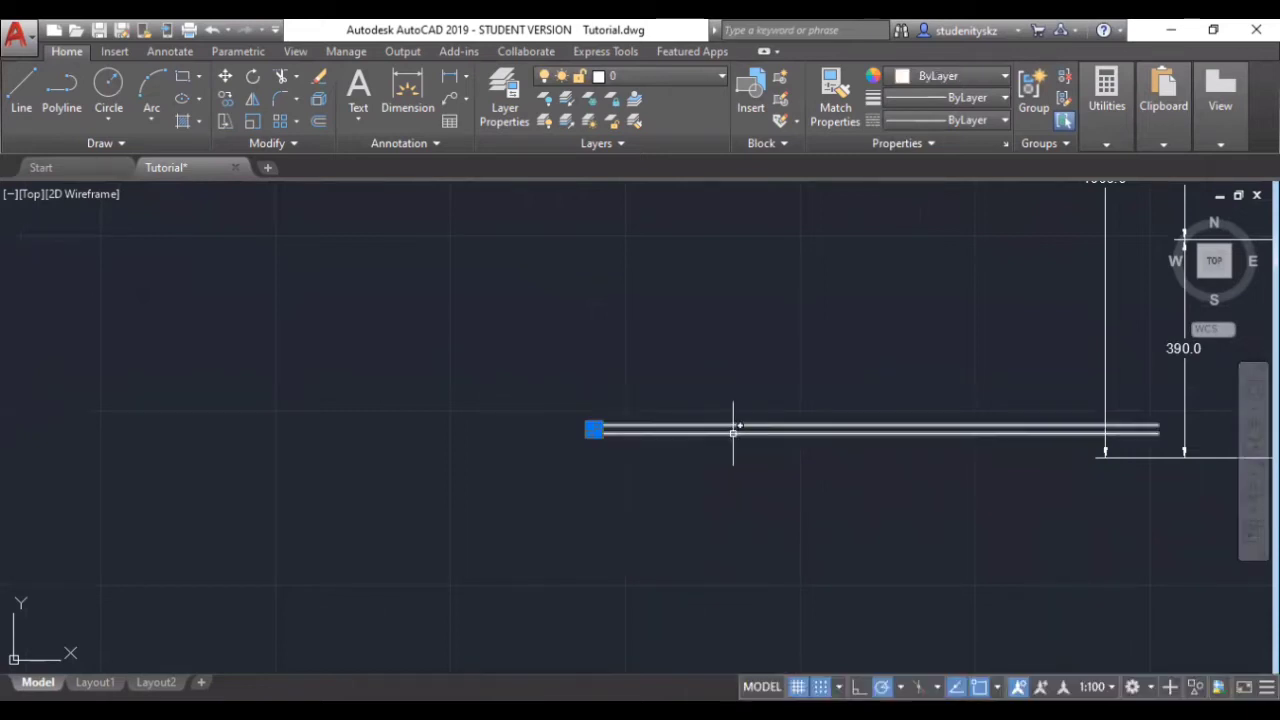
click(733, 433)
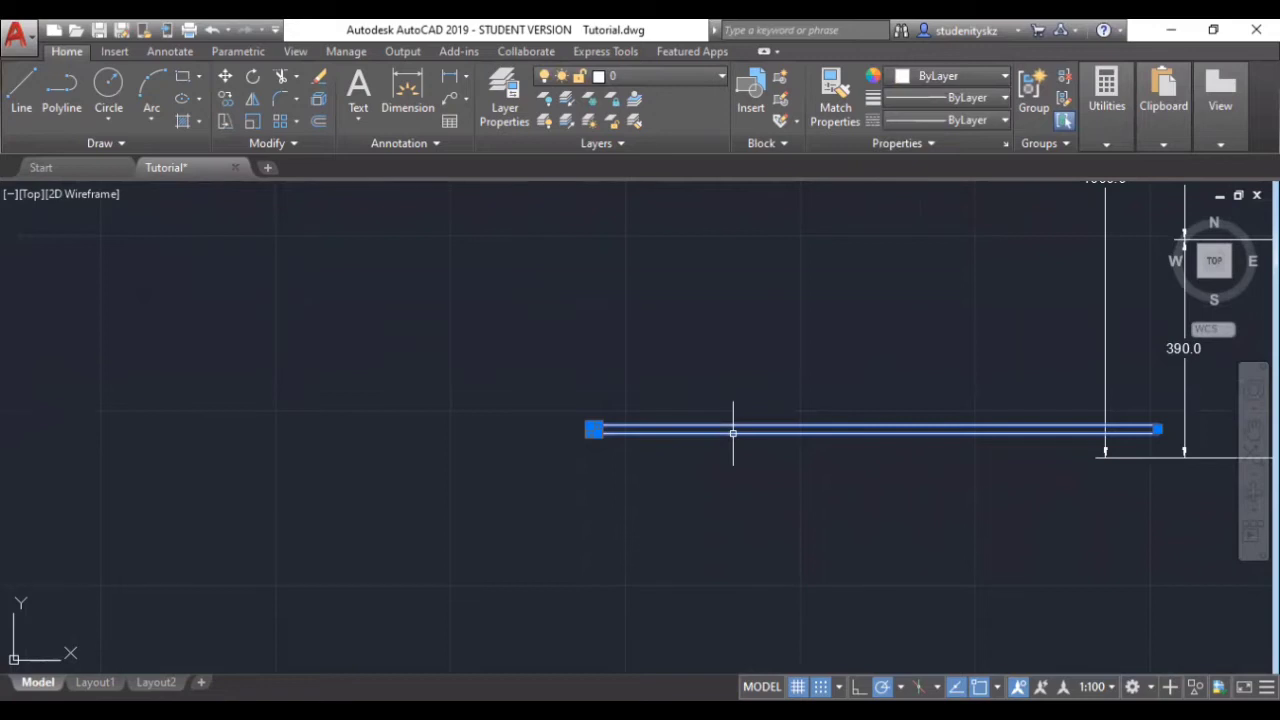
text(M)
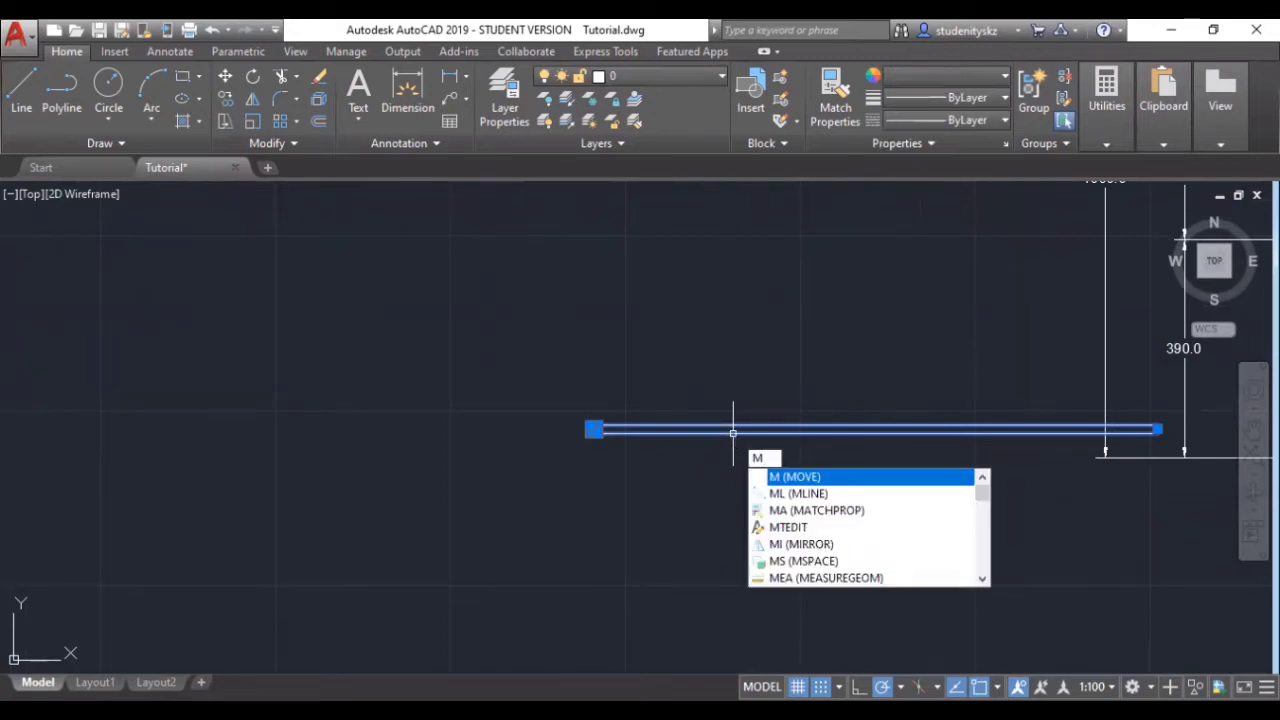
key(Return)
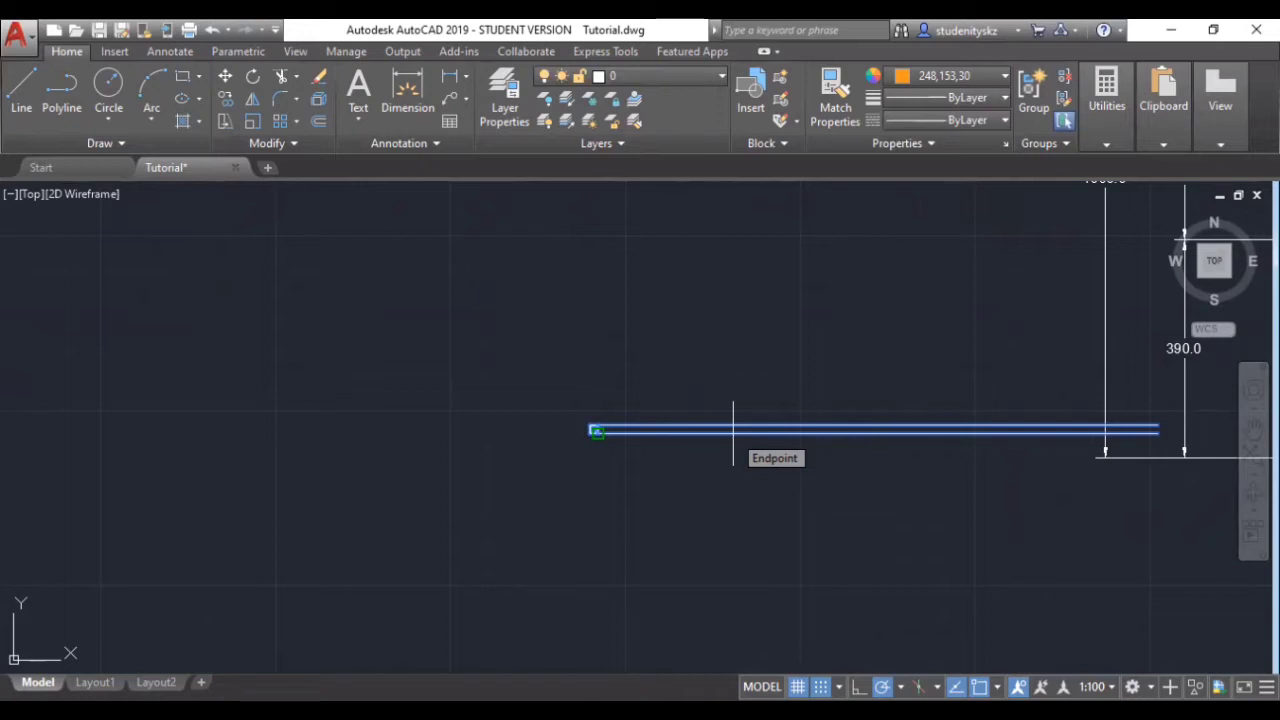
click(733, 430)
scroll(570, 290, down, 2)
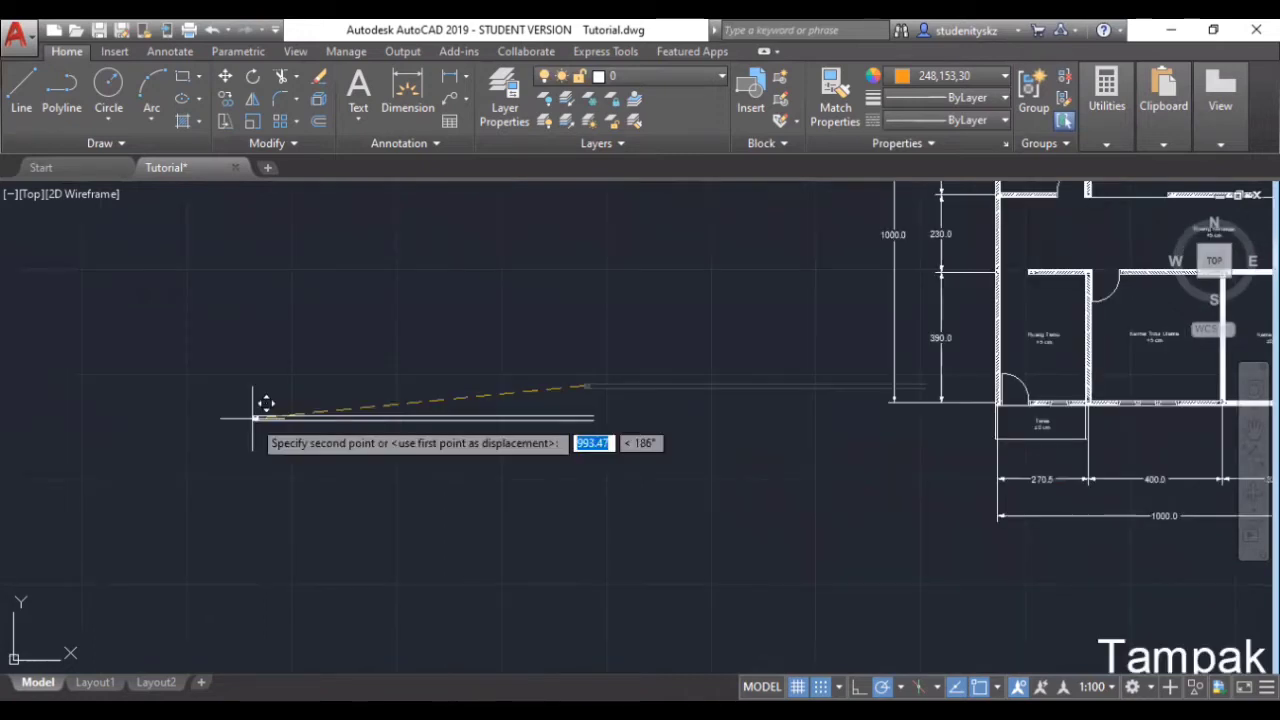
click(252, 418)
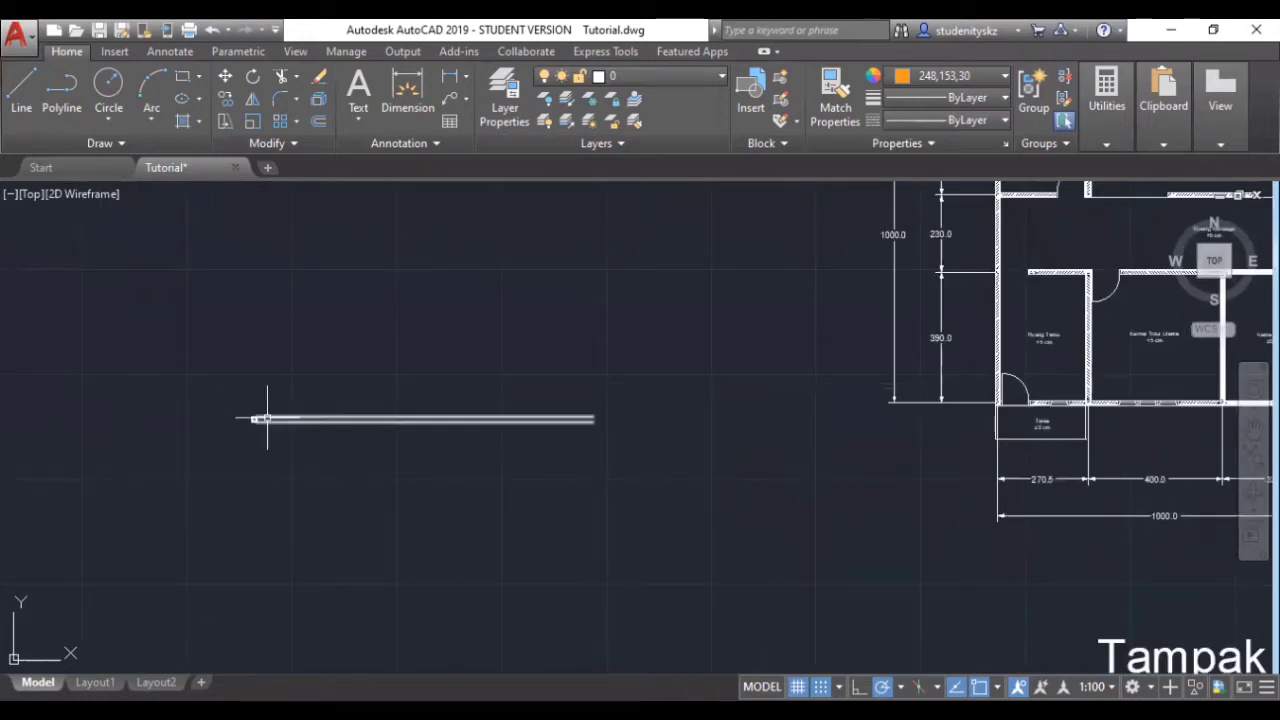
- Start a second multiline at the column with its scale set to 11
scroll(266, 421, up, 3)
scroll(266, 420, up, 4)
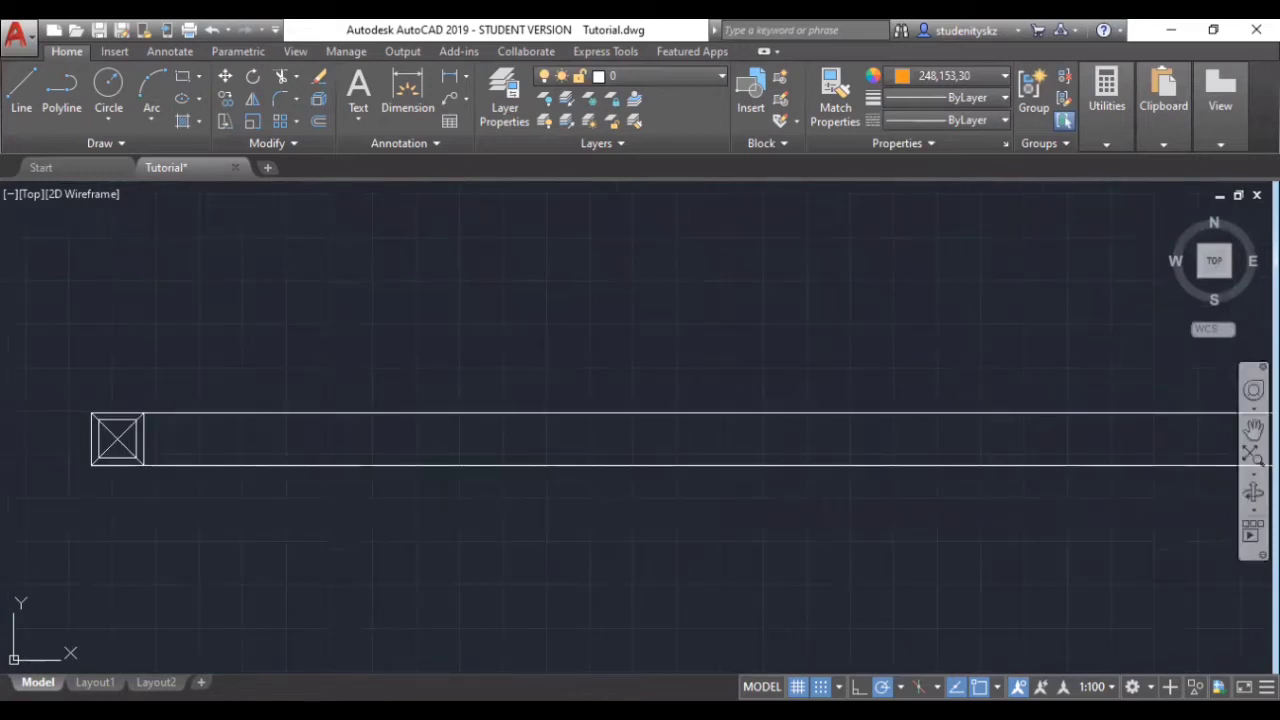
click(1253, 428)
drag(75, 416, 243, 423)
scroll(243, 423, up, 3)
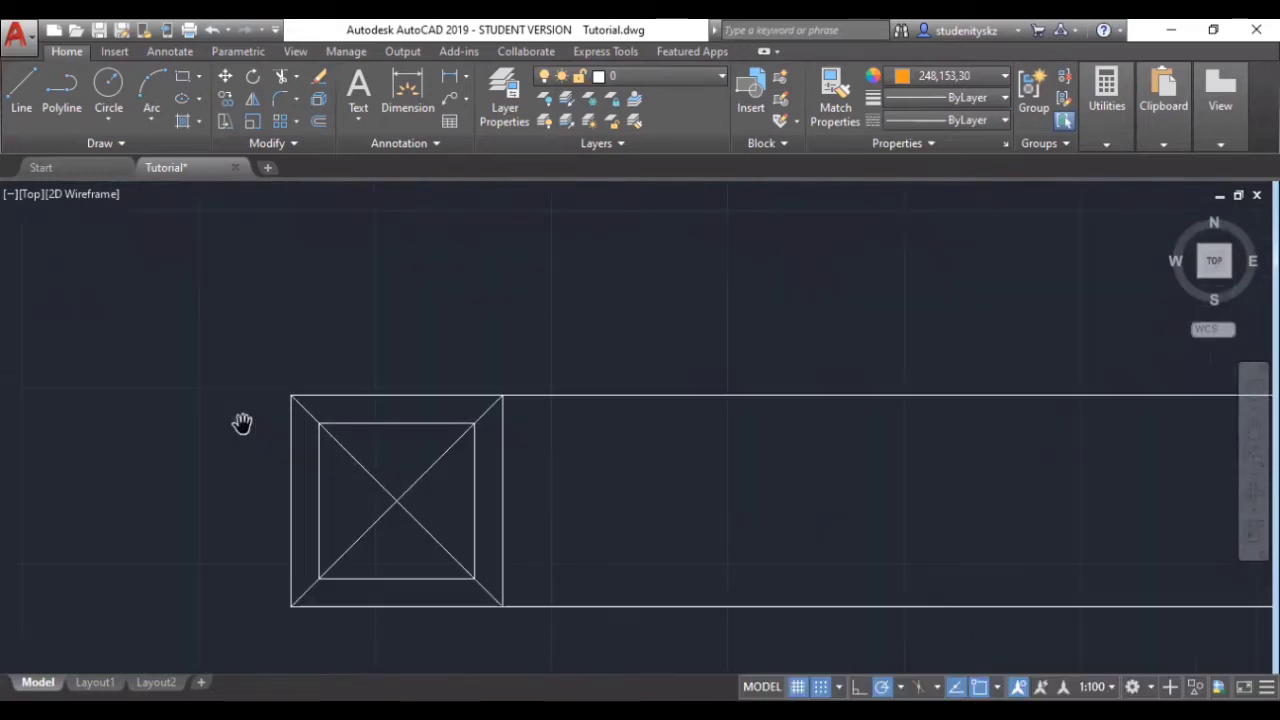
drag(300, 485, 197, 449)
right_click(197, 449)
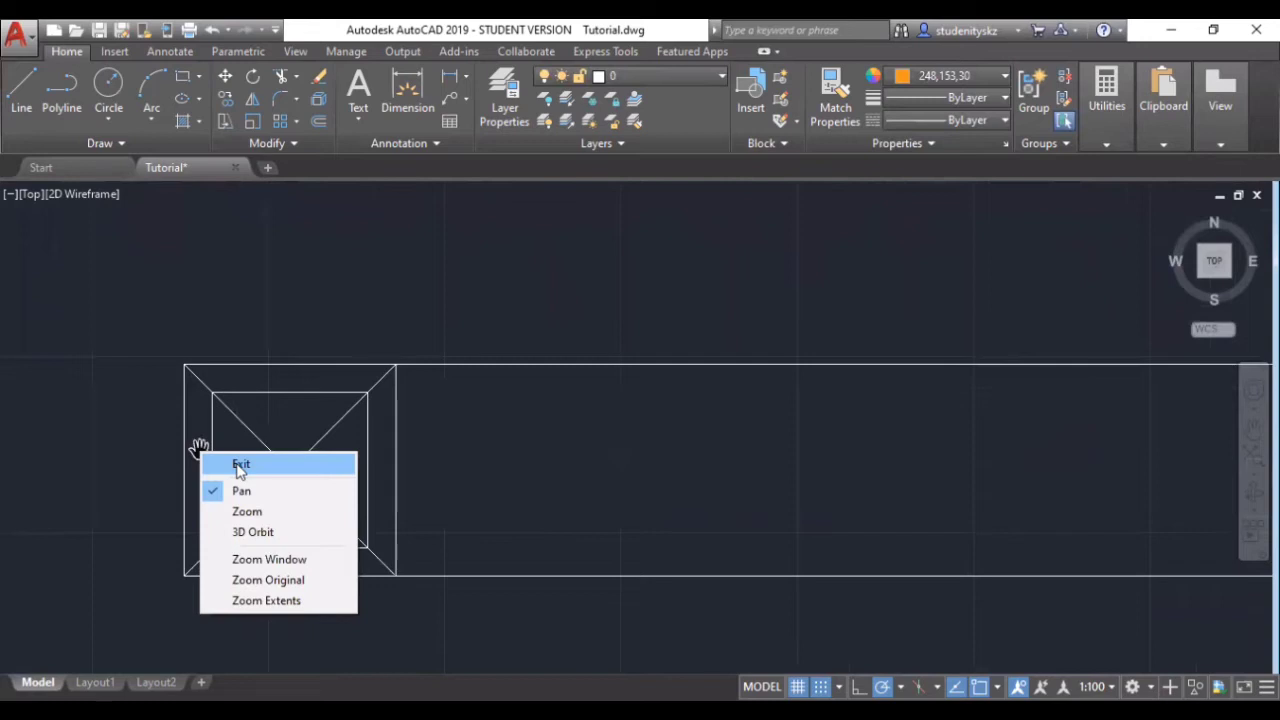
click(240, 462)
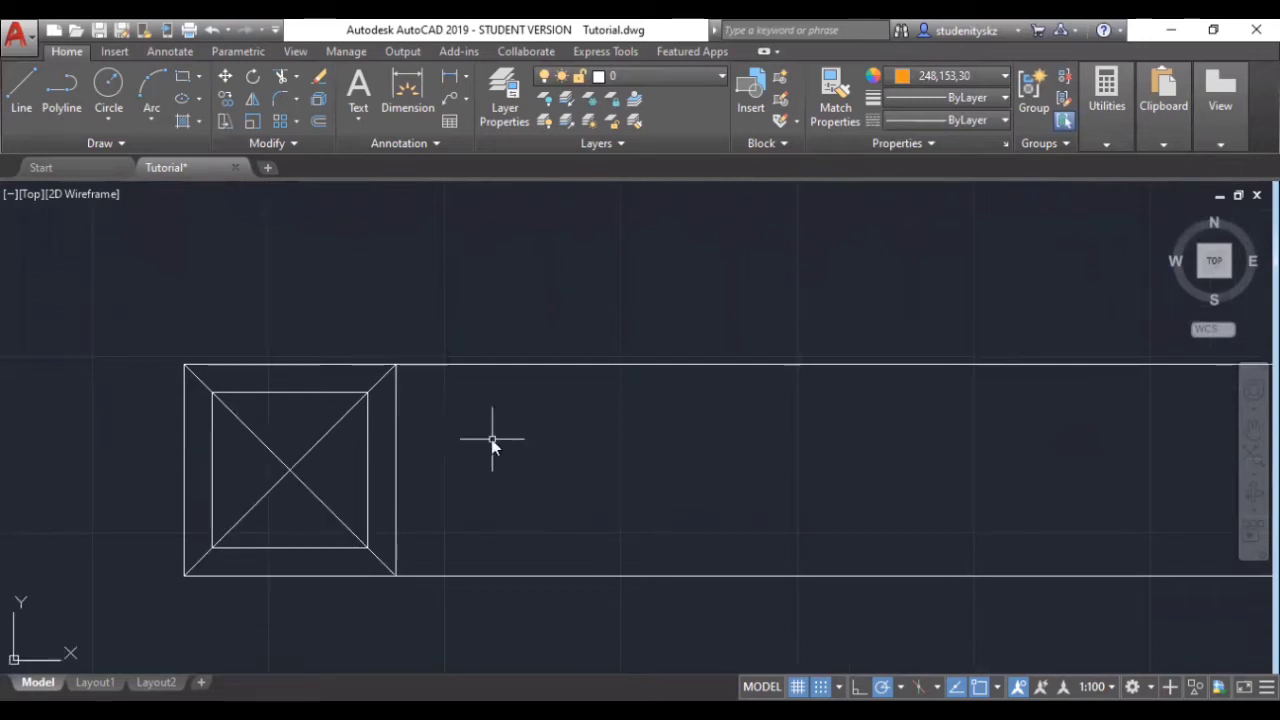
text(ML)
key(Return)
text(s)
key(Return)
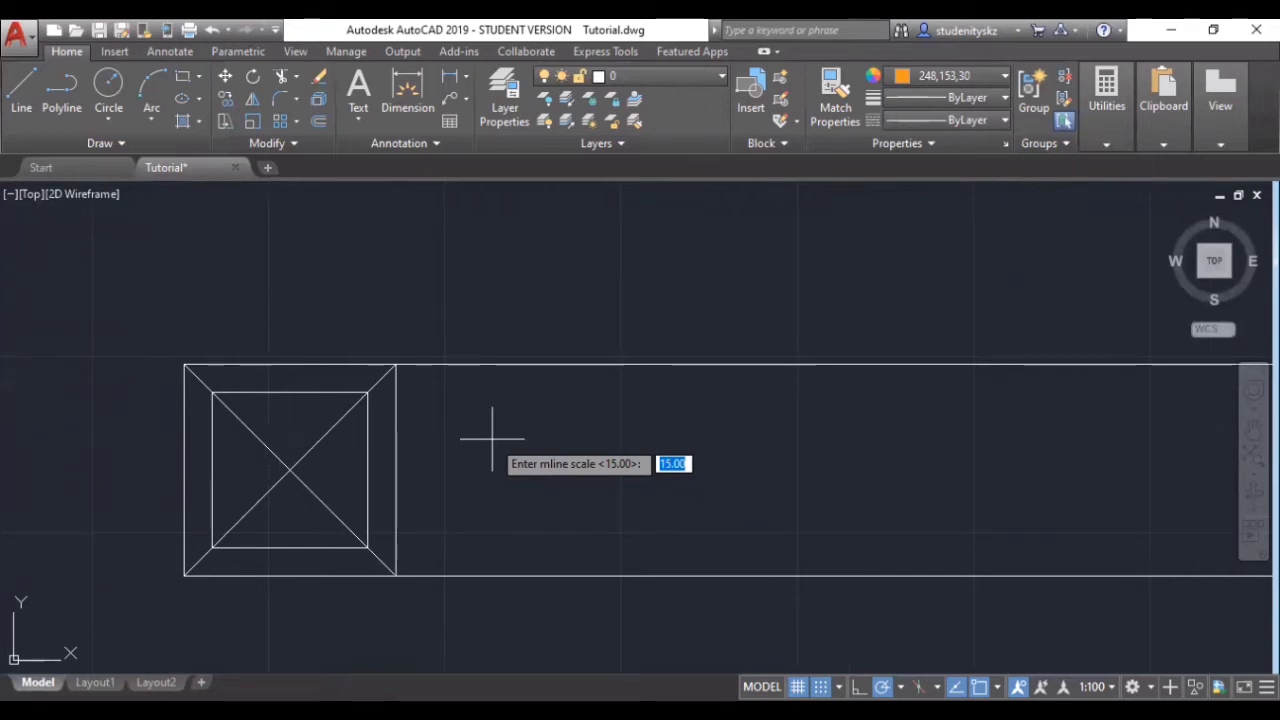
text(11)
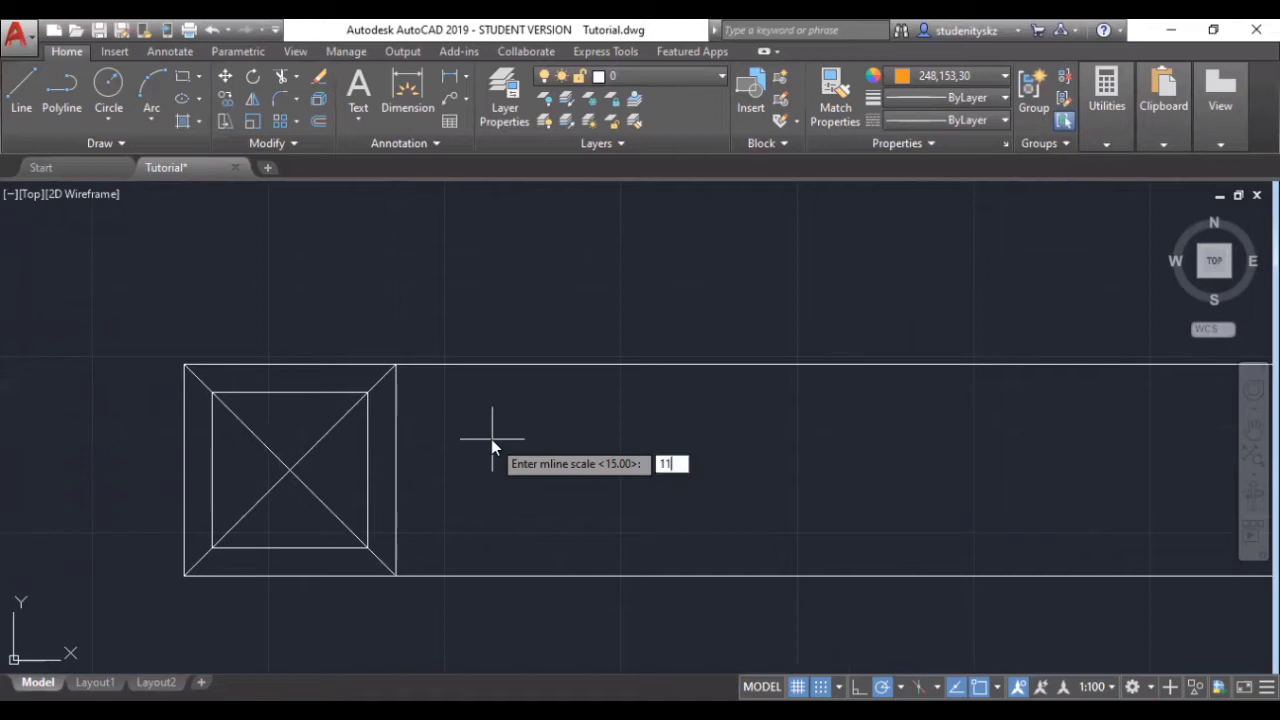
key(Return)
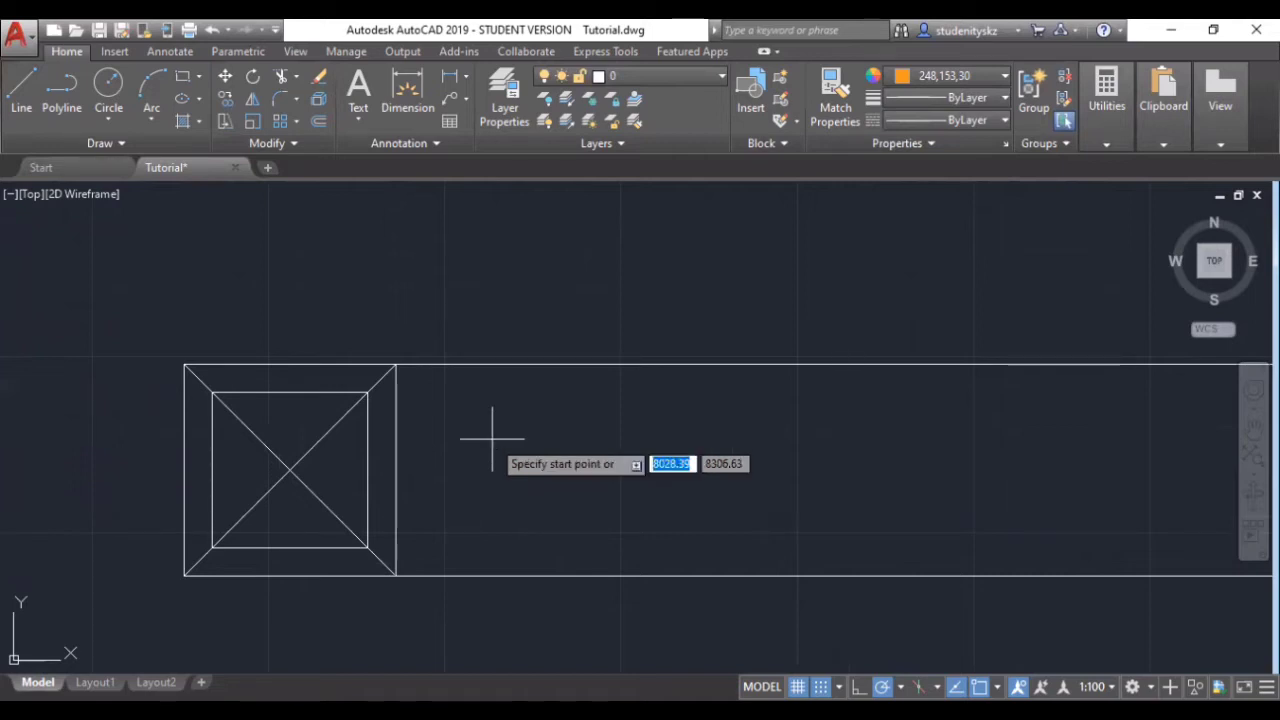
- Draw the inner multiline horizontally to the right from the midpoint of the column's right side with a length of 1000
click(396, 470)
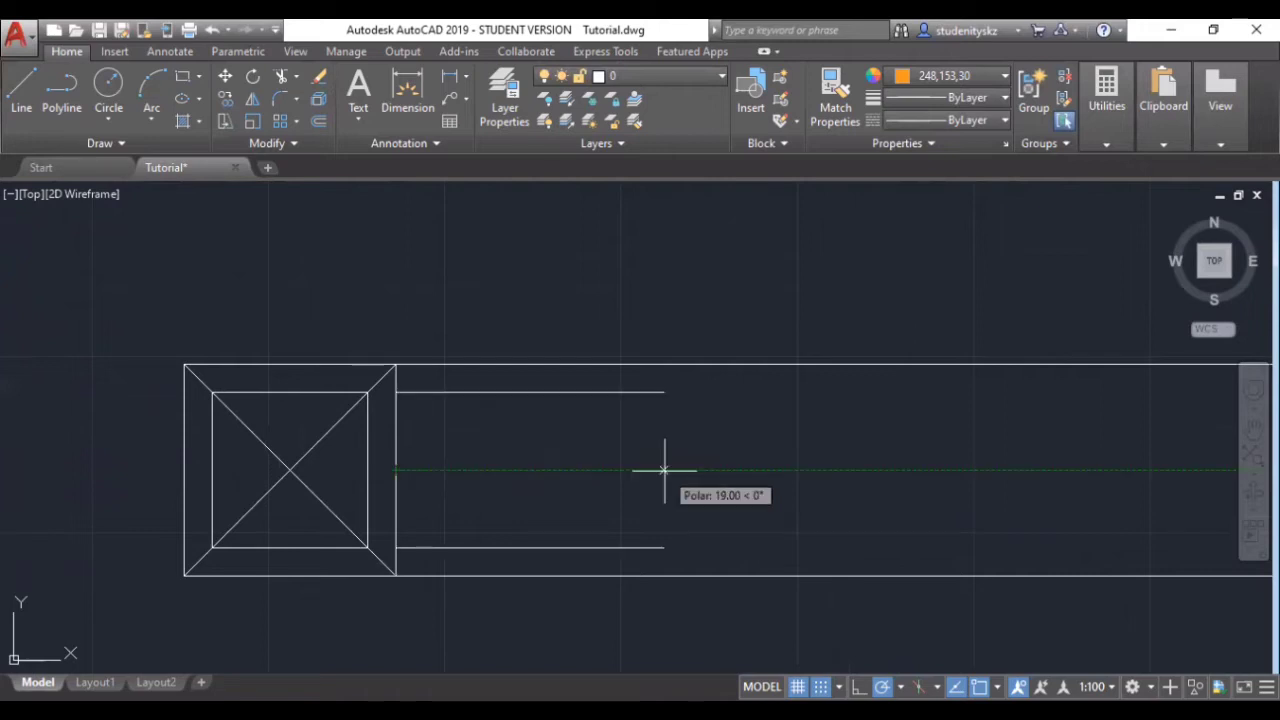
text(1000)
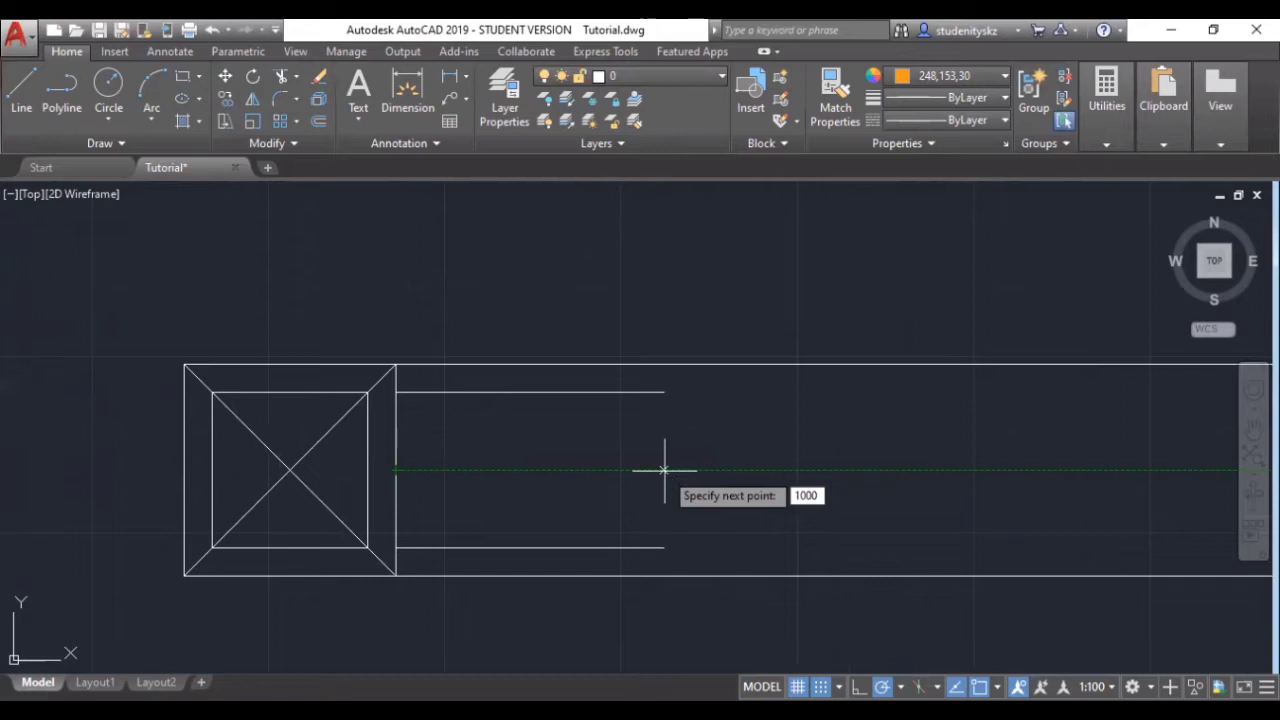
key(Return)
key(Return)
- Examine the wall layout and dimensions of the Denah floor plan as reference for the new wall
scroll(663, 470, down, 8)
scroll(663, 470, down, 5)
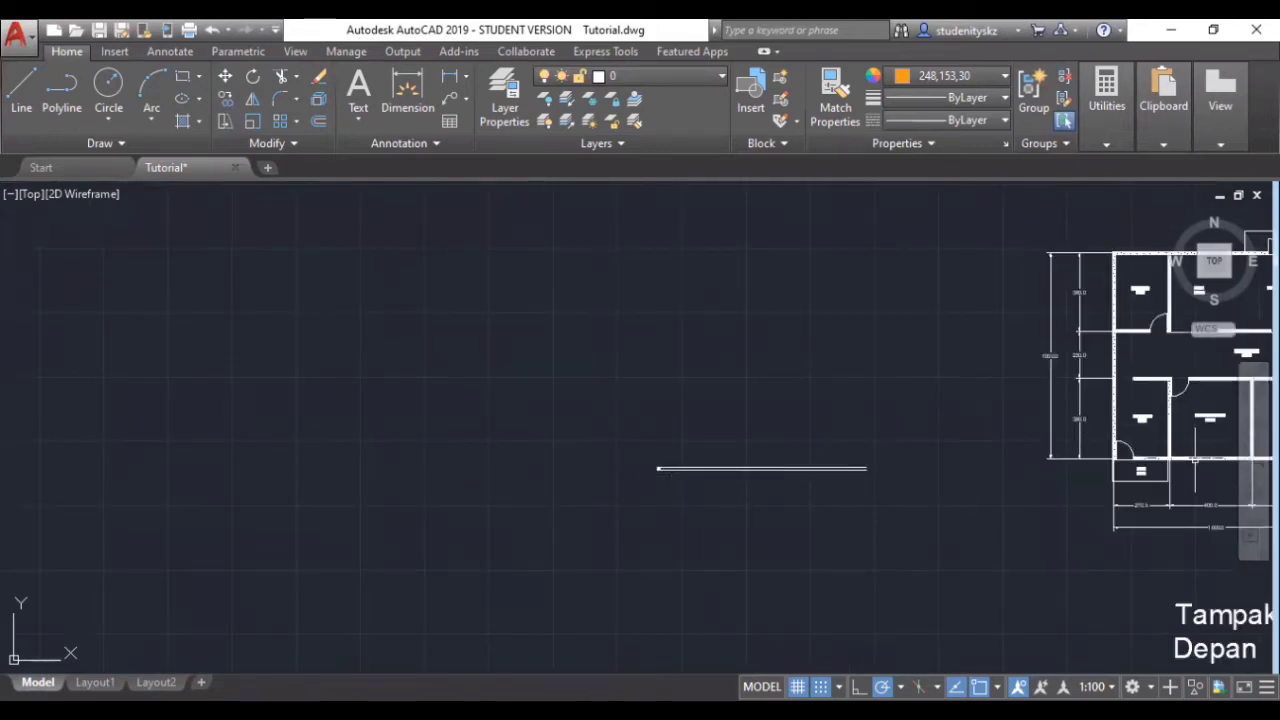
scroll(1148, 445, up, 10)
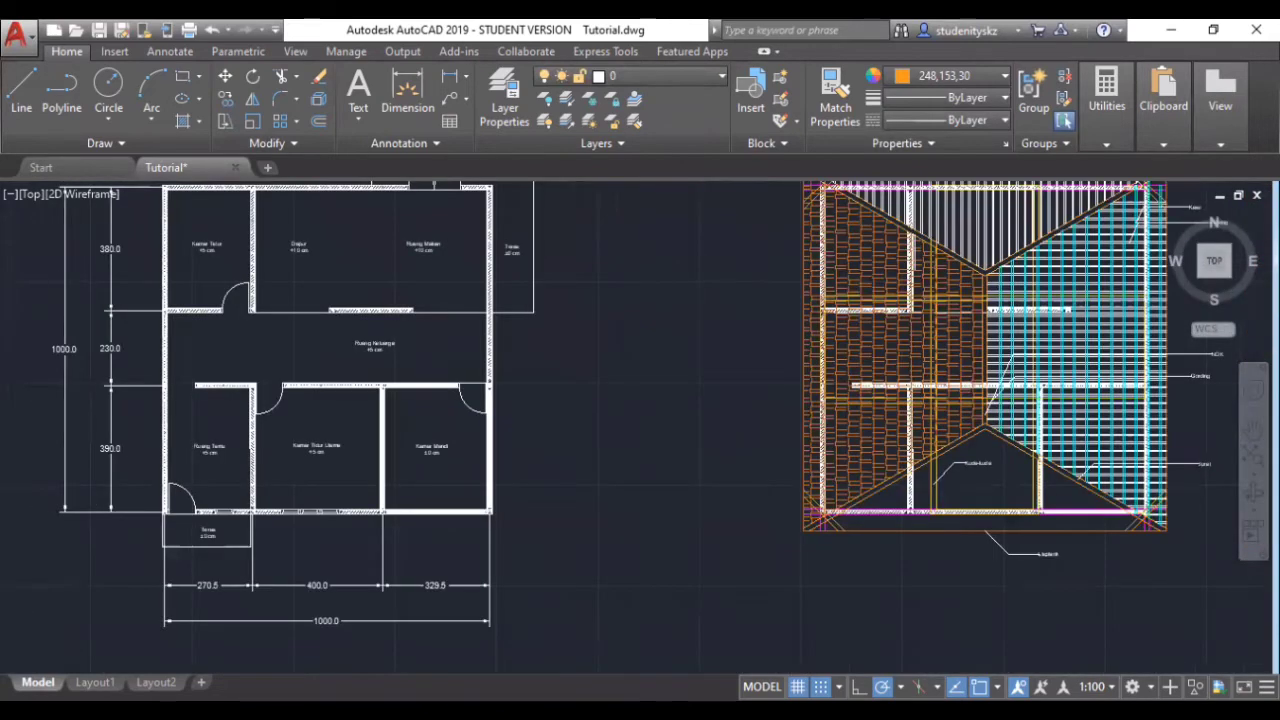
scroll(67, 505, down, 4)
click(1253, 430)
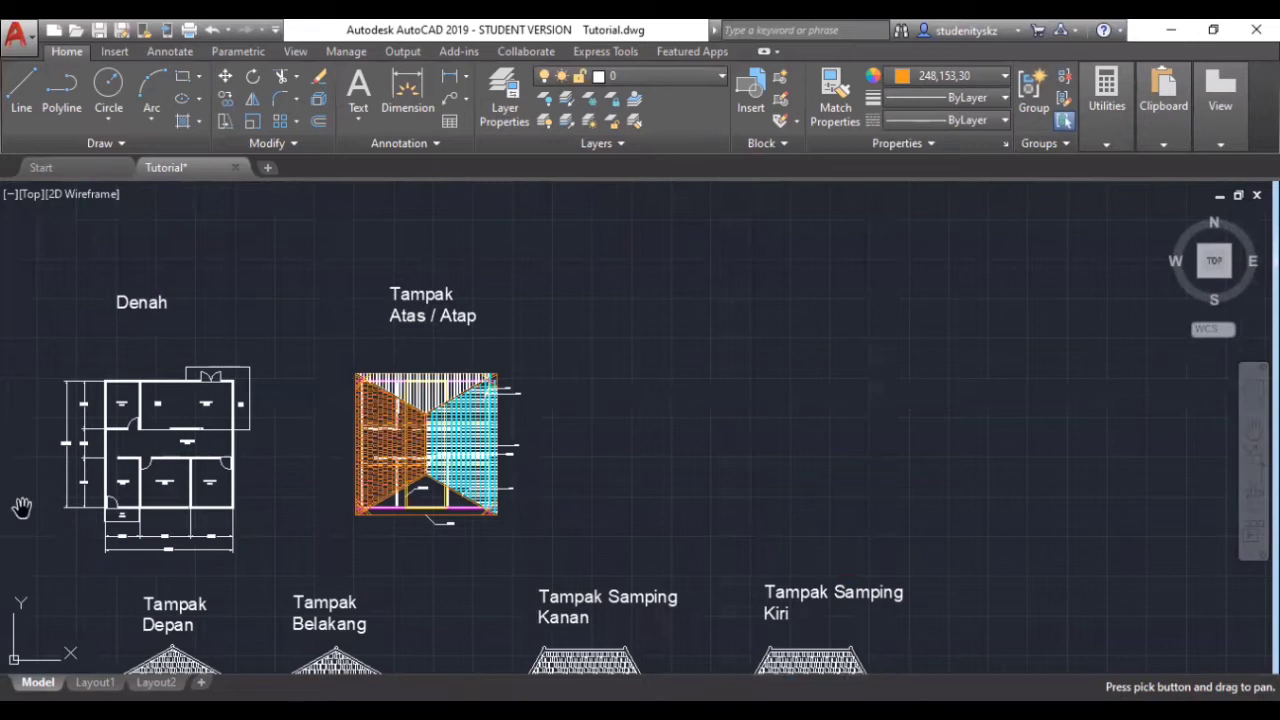
drag(40, 514, 763, 483)
scroll(628, 463, up, 6)
scroll(628, 463, up, 2)
scroll(460, 403, down, 6)
drag(410, 392, 435, 424)
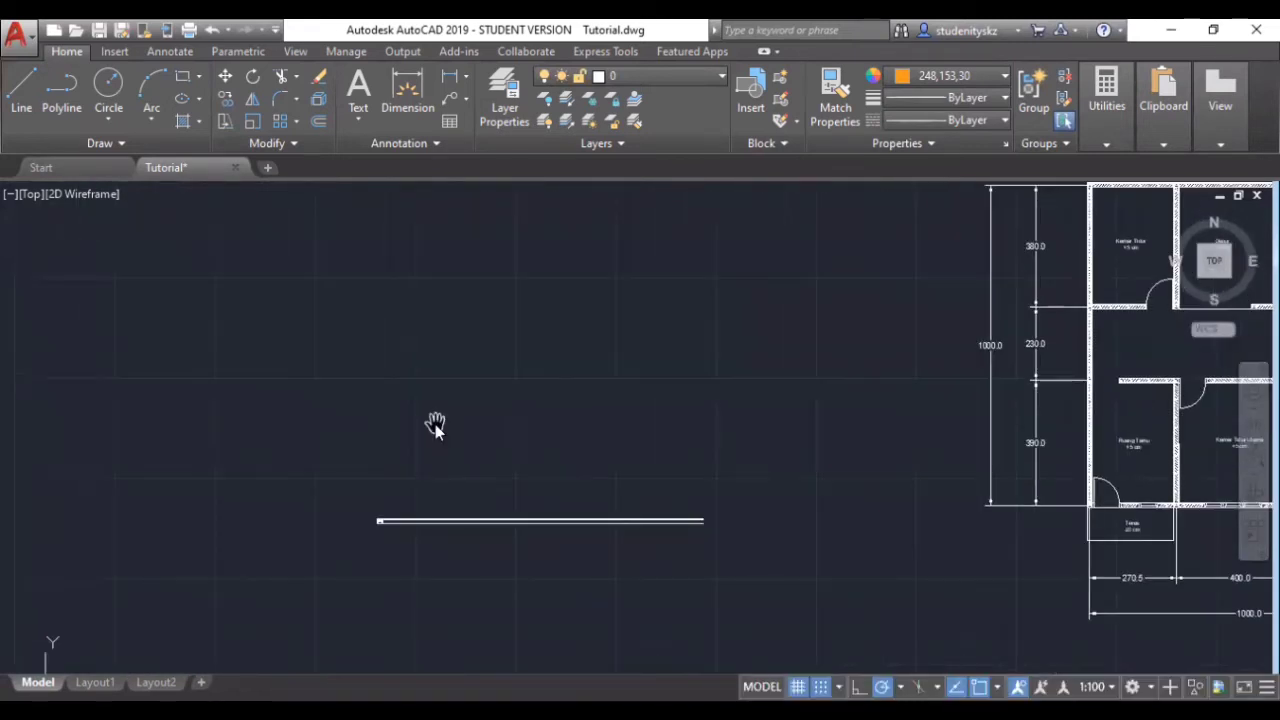
- Draw a circle with a radius of 80 in the empty area above the multiline wall
right_click(435, 424)
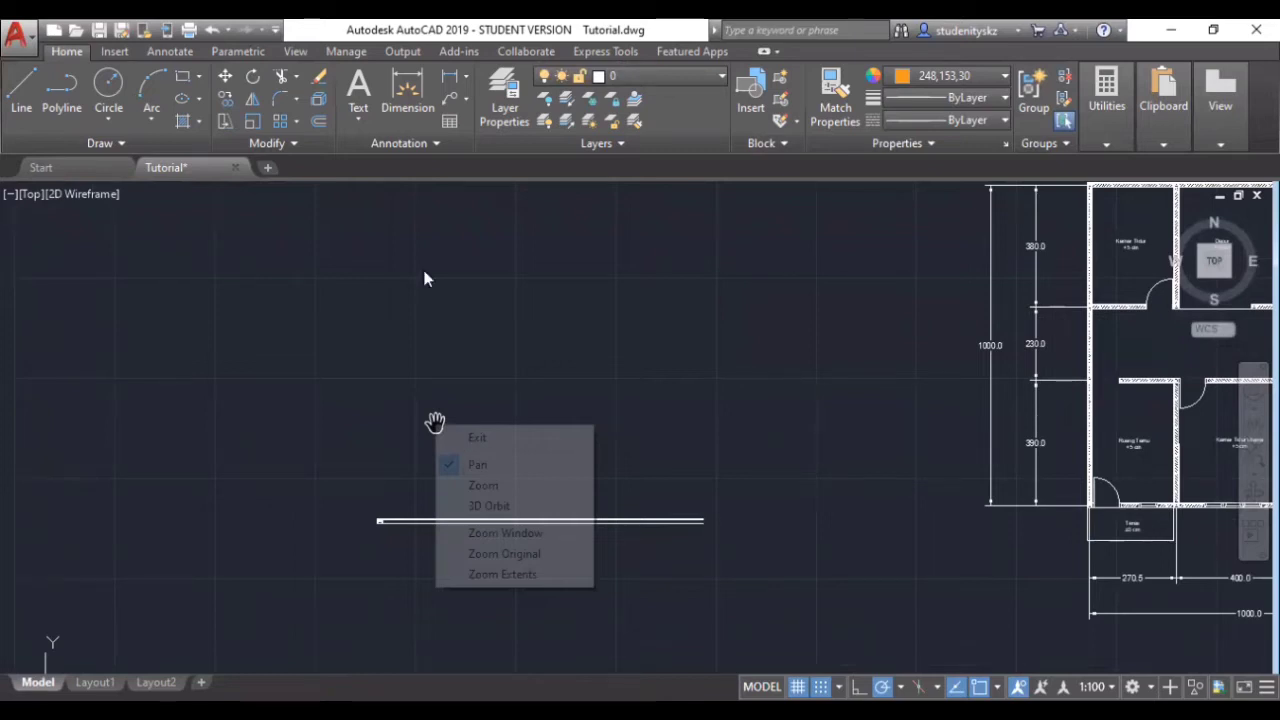
key(Escape)
text(c)
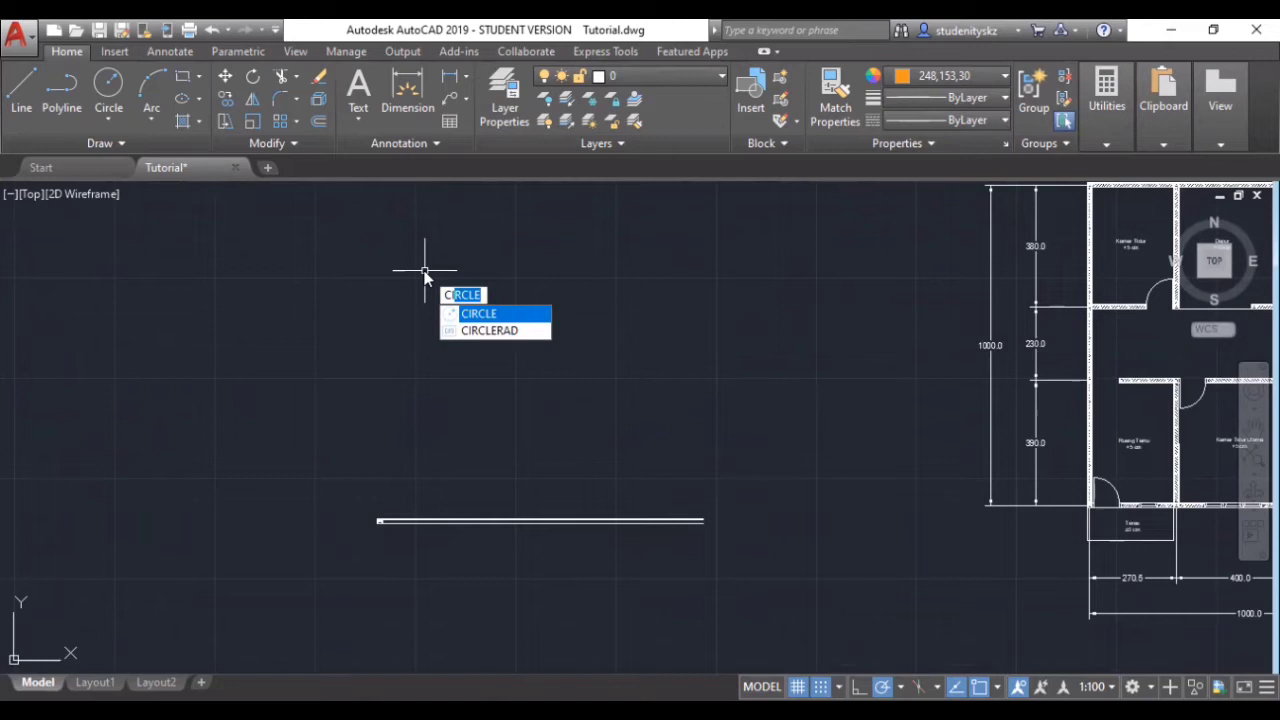
key(Return)
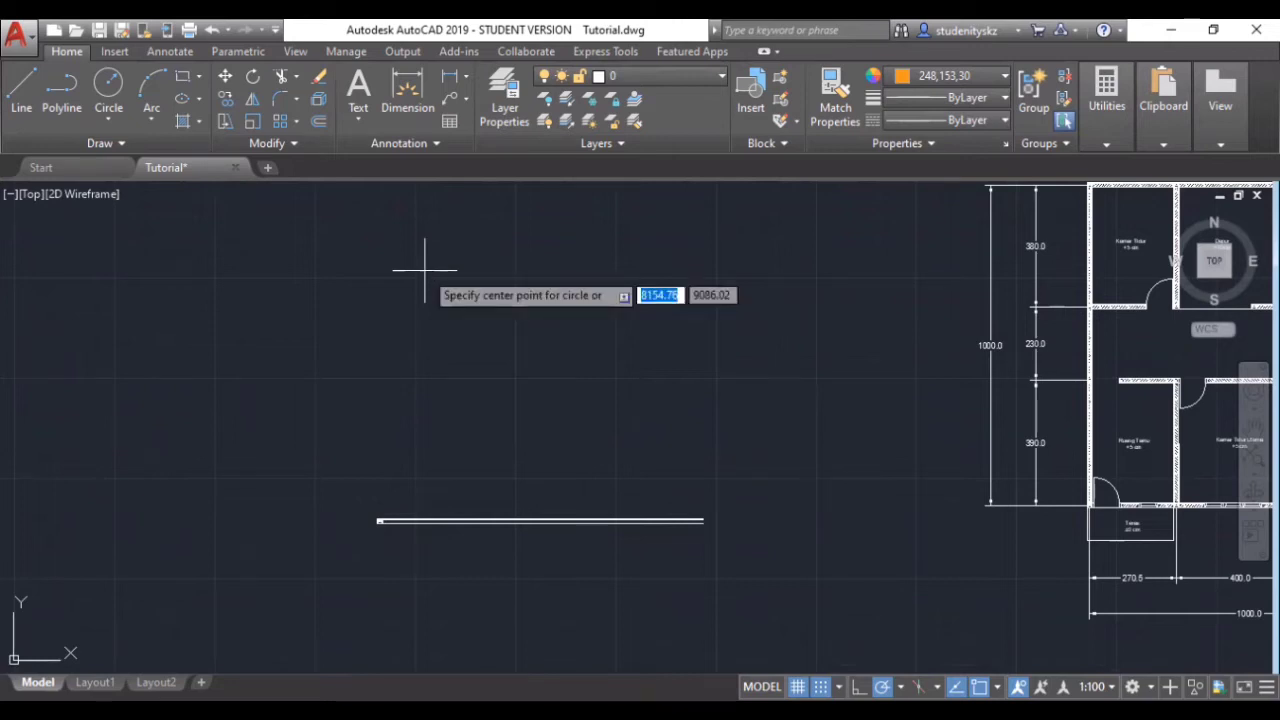
click(424, 269)
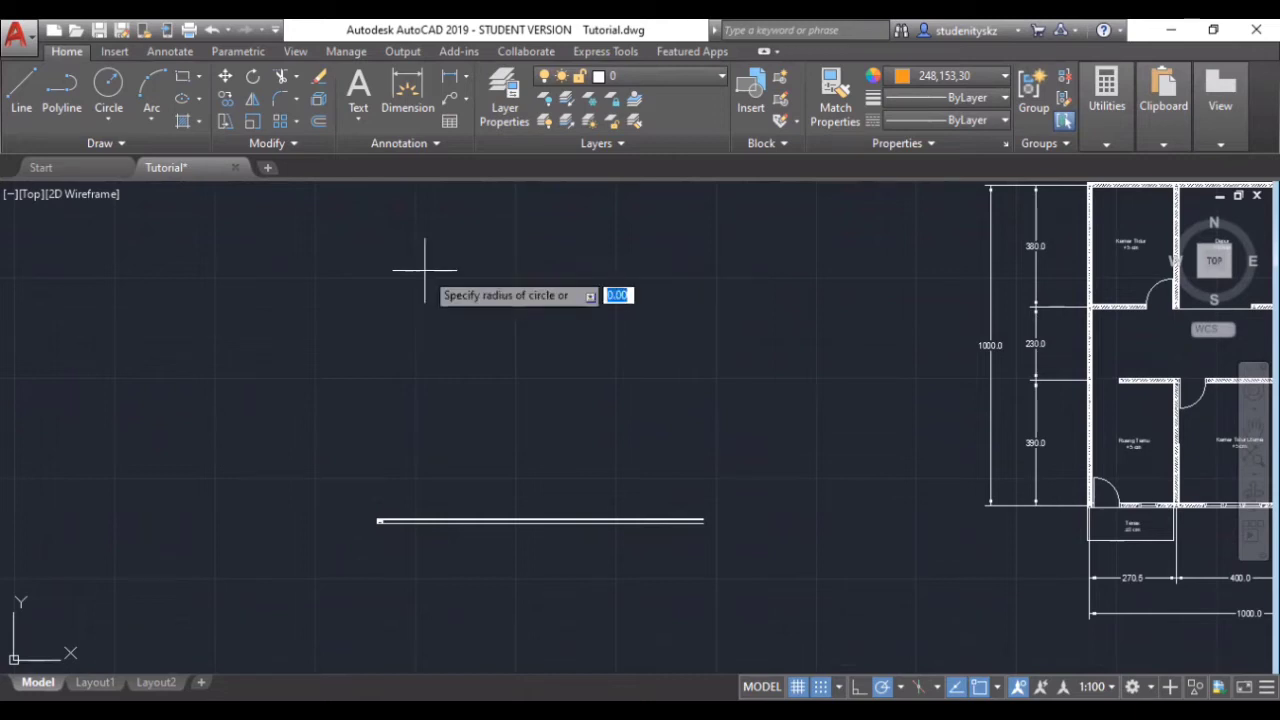
text(80)
key(Return)
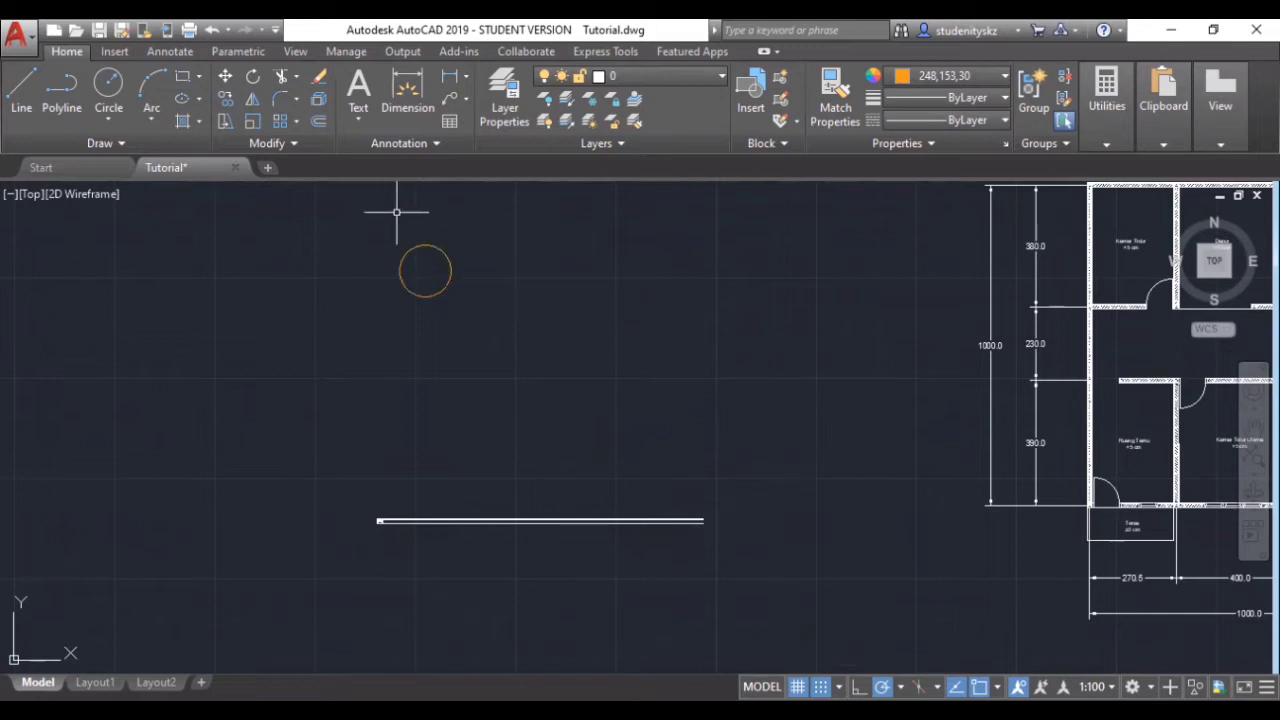
- Draw two radius lines from the circle's centre, one vertical to its top quadrant and one horizontal to its right quadrant
scroll(400, 206, up, 6)
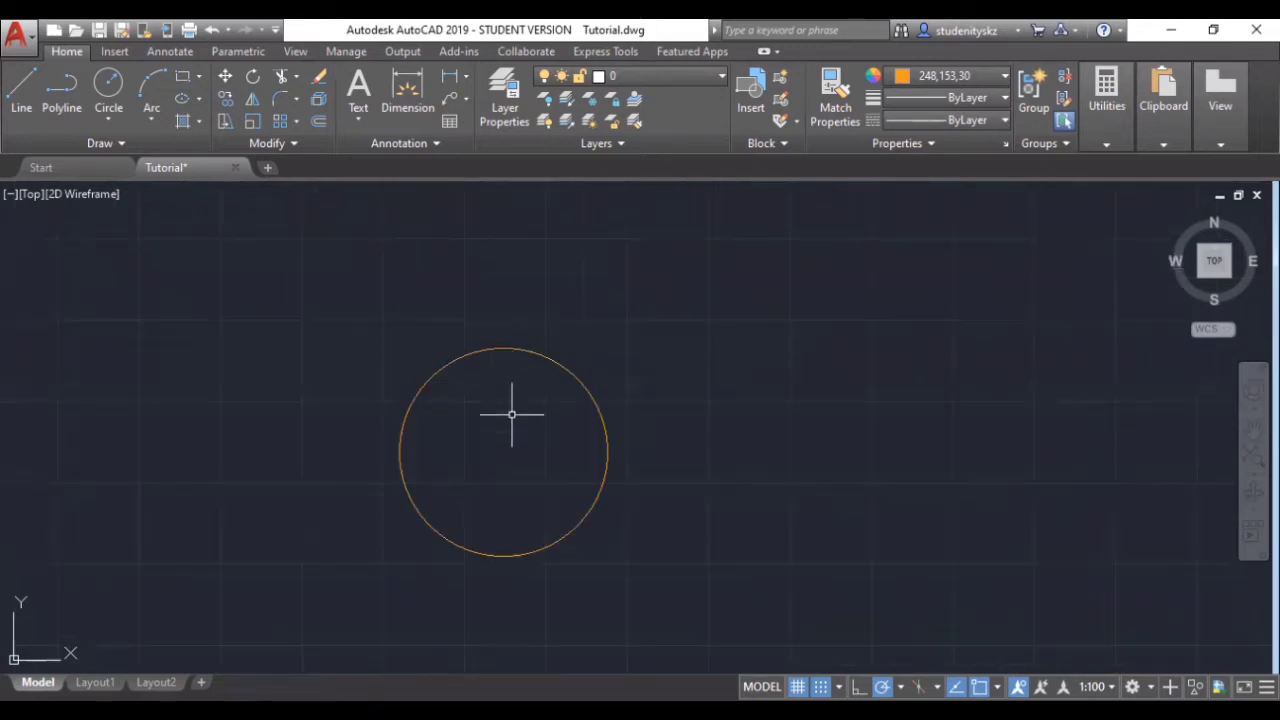
key(l)
key(Return)
scroll(505, 345, up, 8)
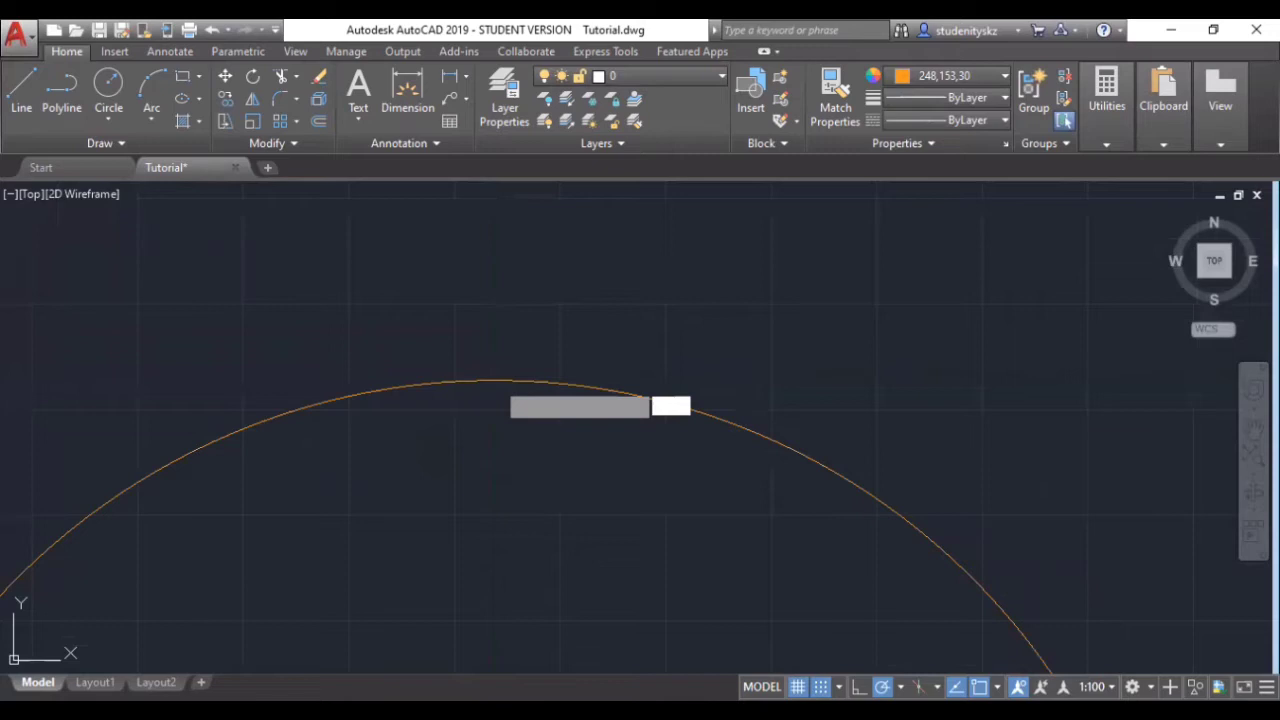
scroll(552, 471, down, 8)
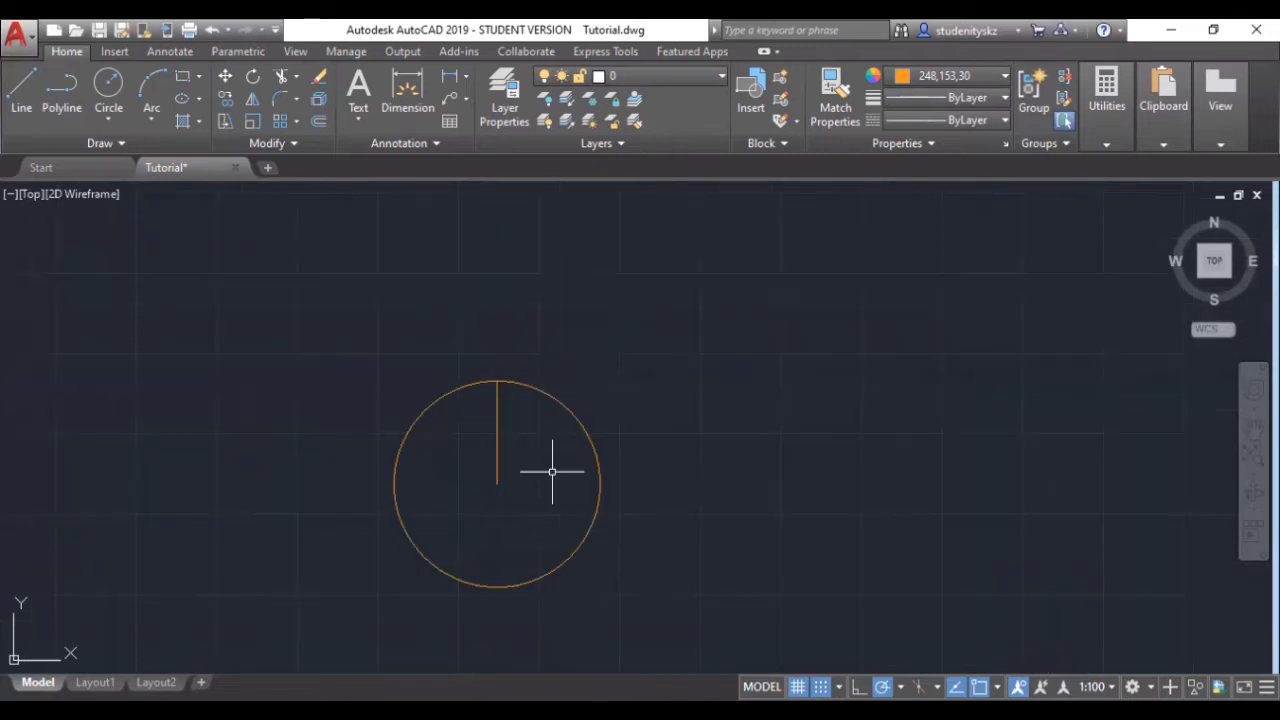
key(Return)
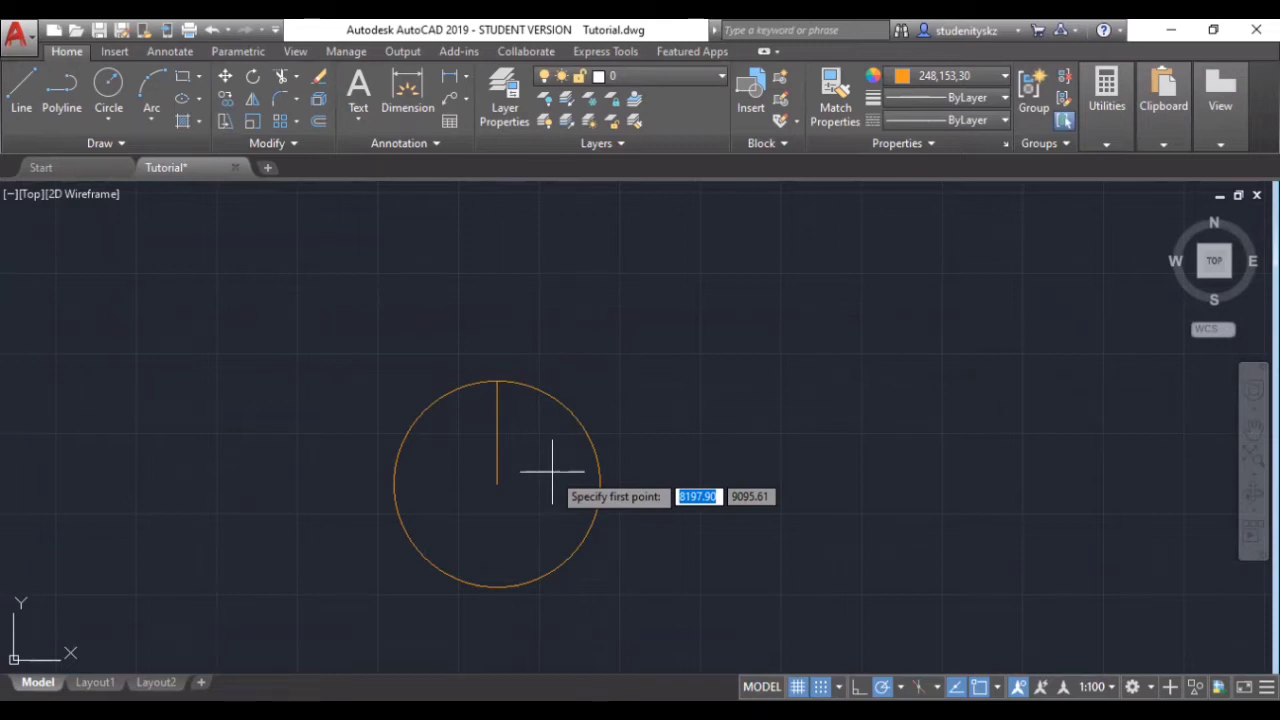
right_click(643, 507)
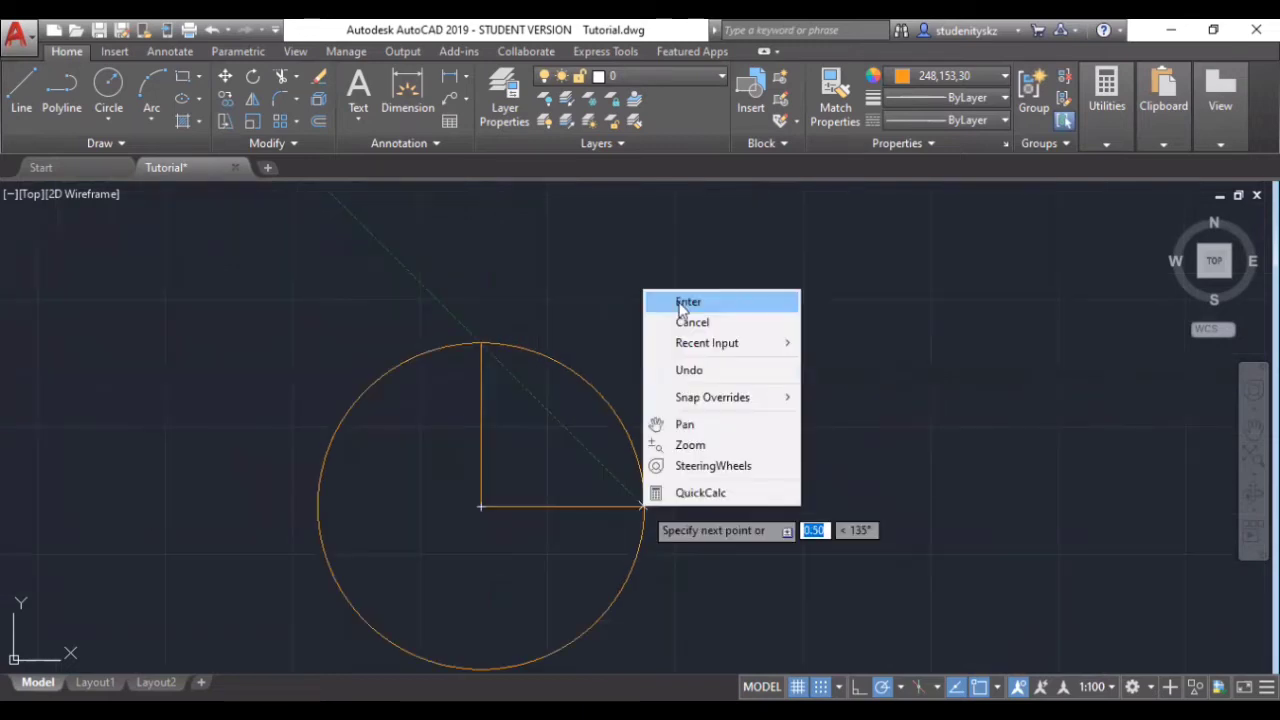
click(687, 302)
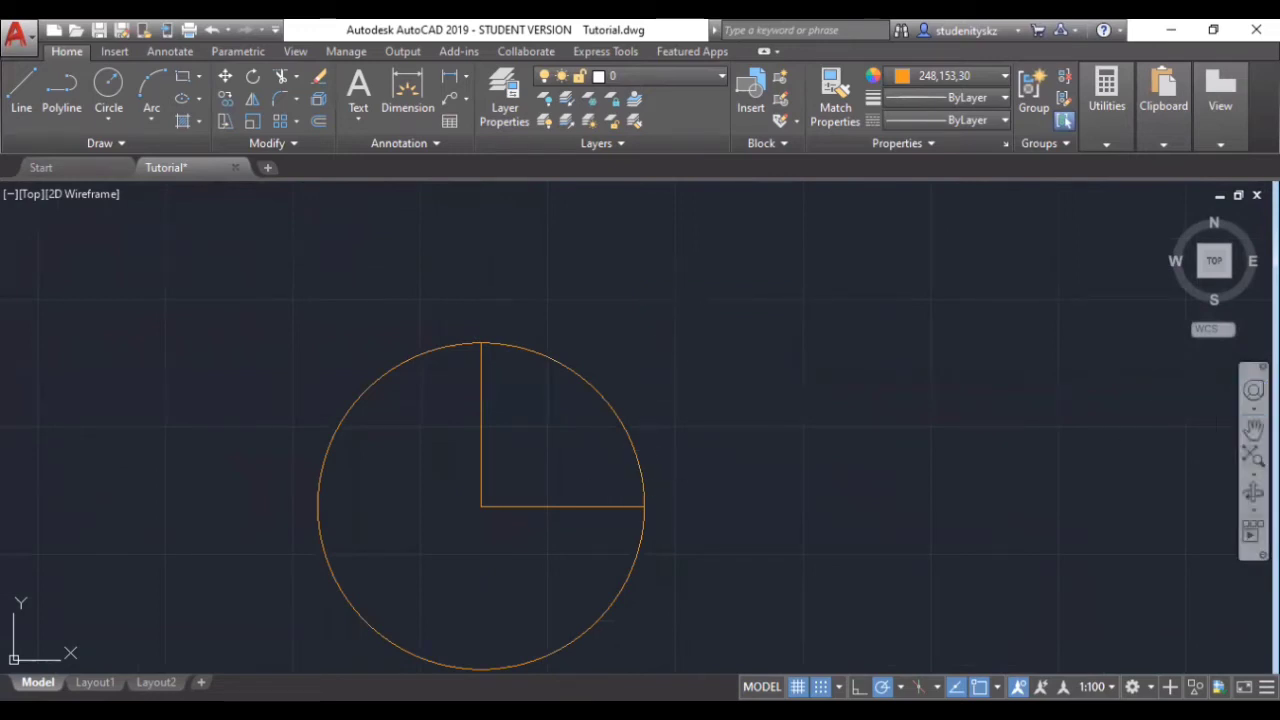
- Set the colour of the circle and its two radius lines to ByLayer
click(1253, 430)
drag(388, 598, 389, 531)
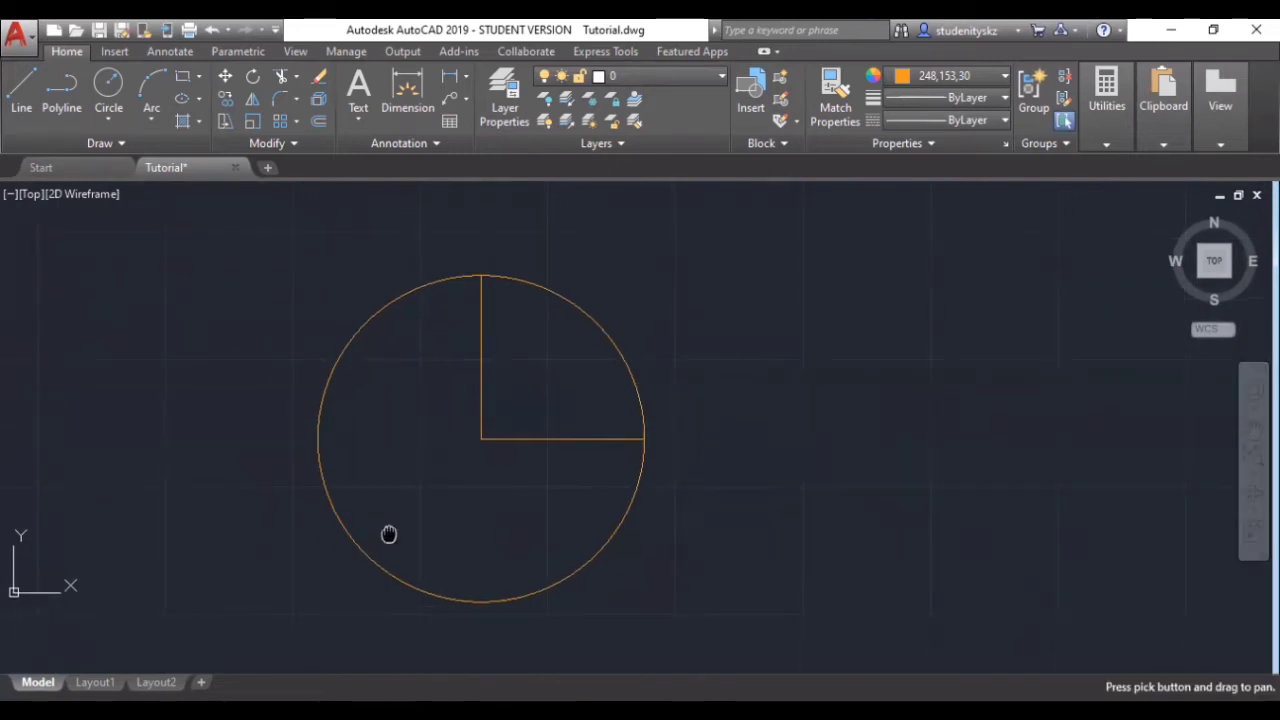
right_click(447, 389)
click(480, 403)
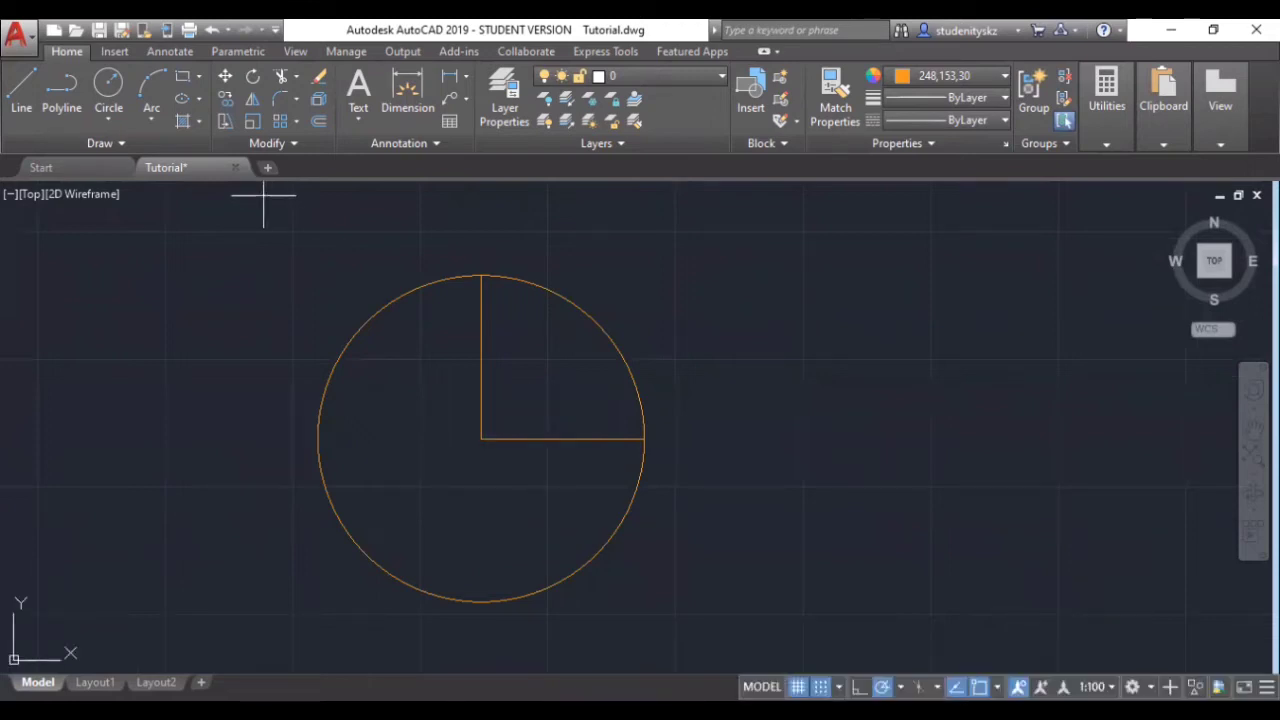
key(ctrl+a)
click(940, 76)
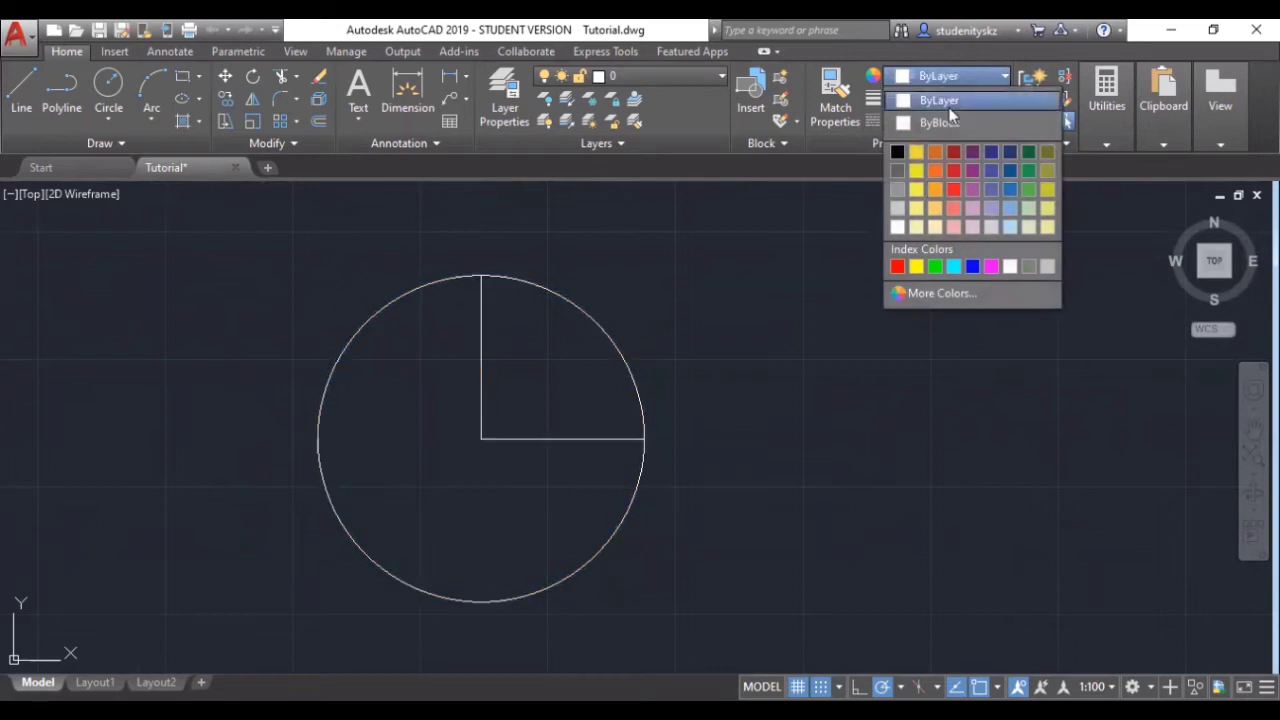
click(949, 104)
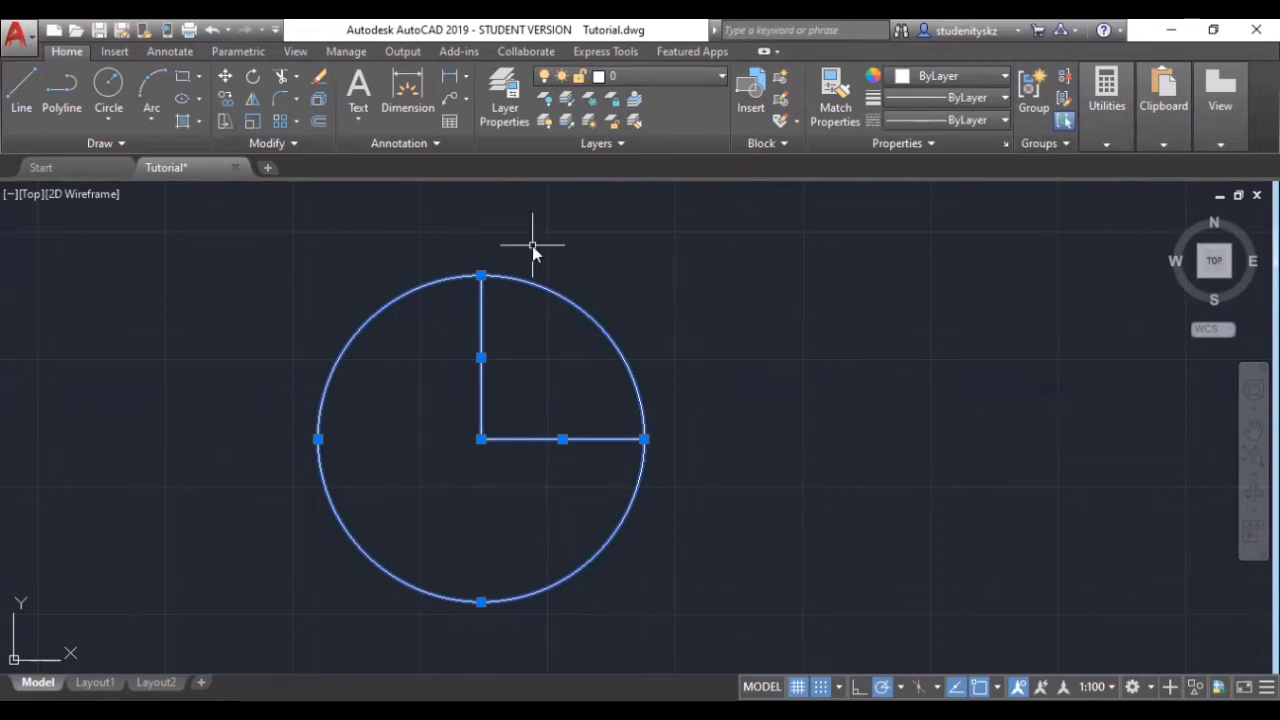
- Trim the circle outside the two radius lines, keeping only the upper-right quarter arc as a door swing
text(TR)
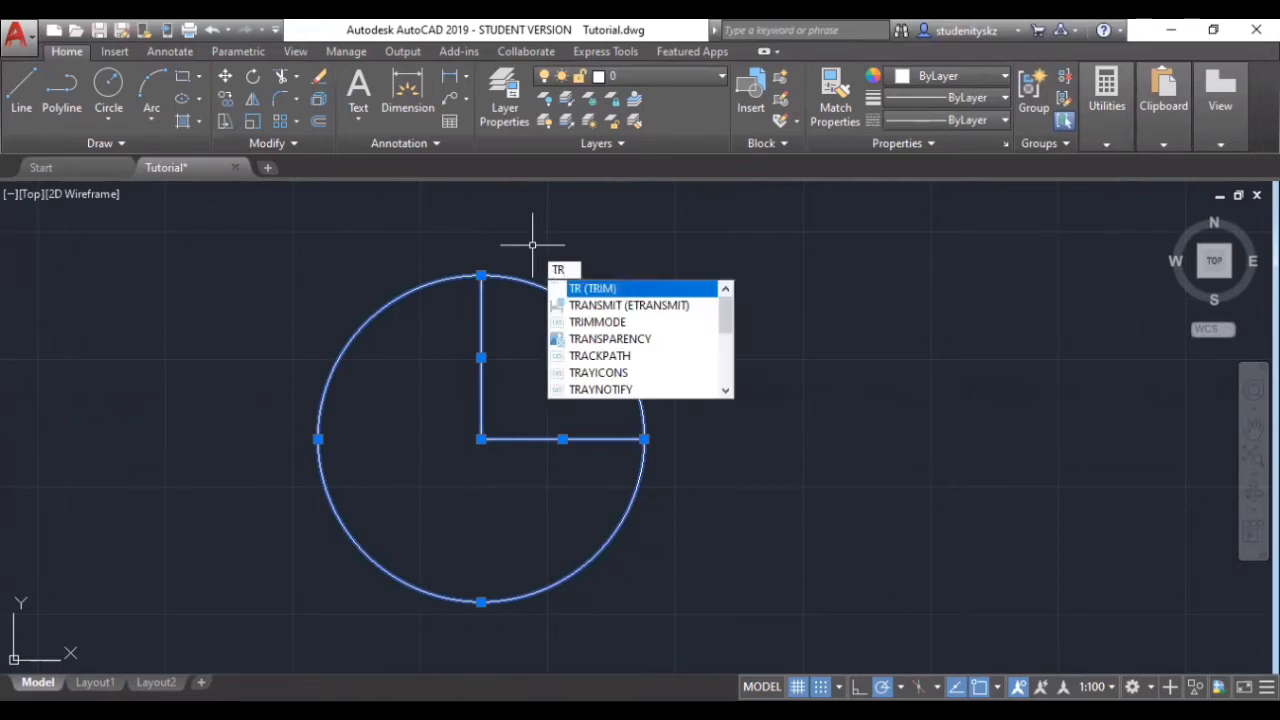
key(Return)
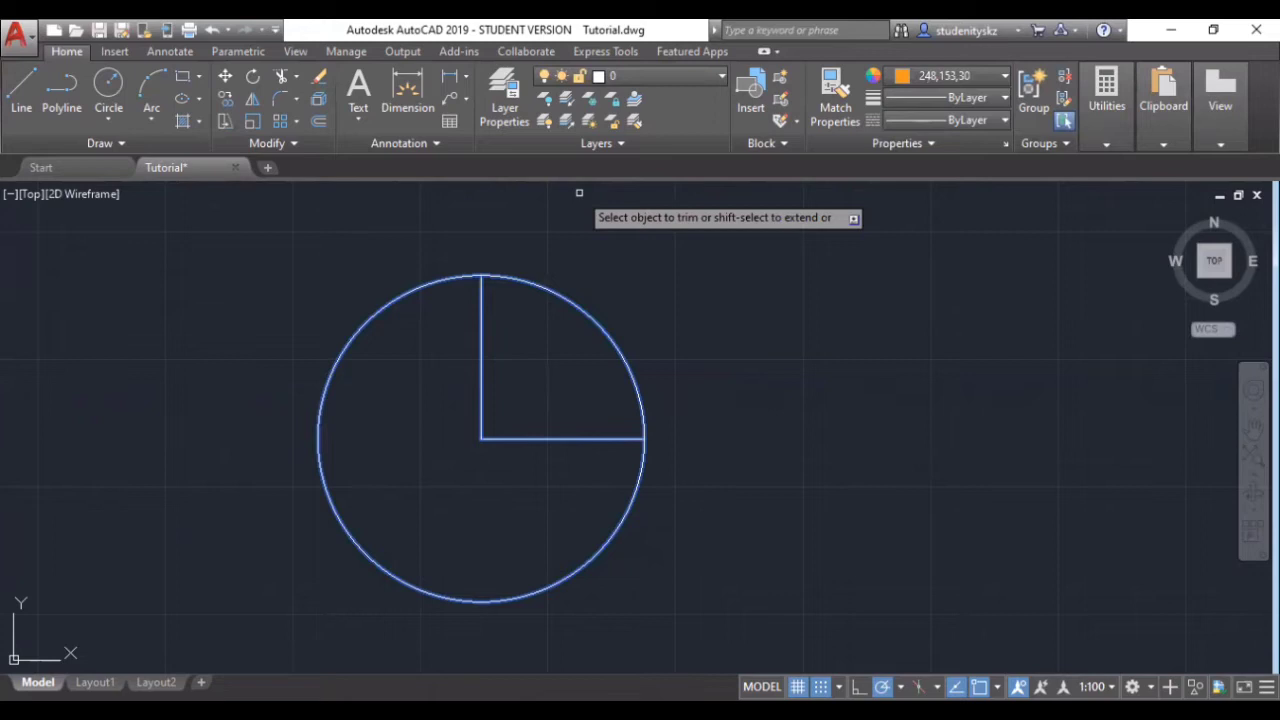
click(315, 443)
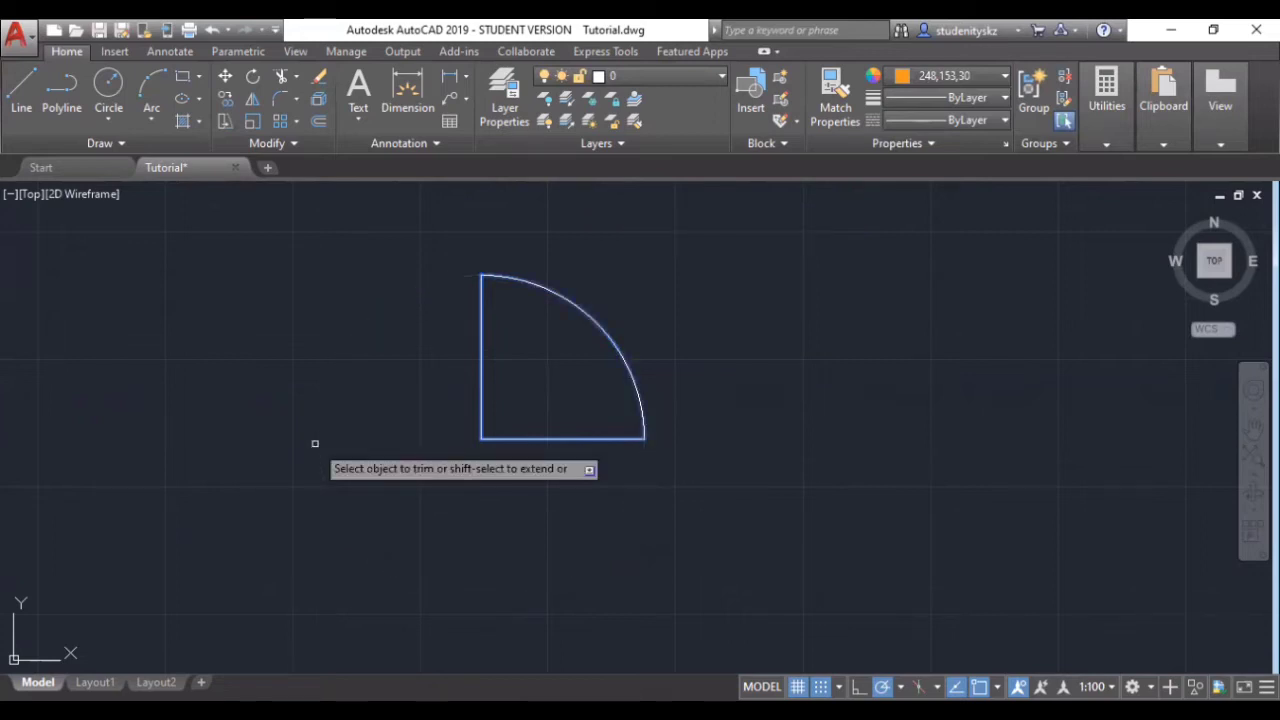
click(1253, 428)
right_click(290, 384)
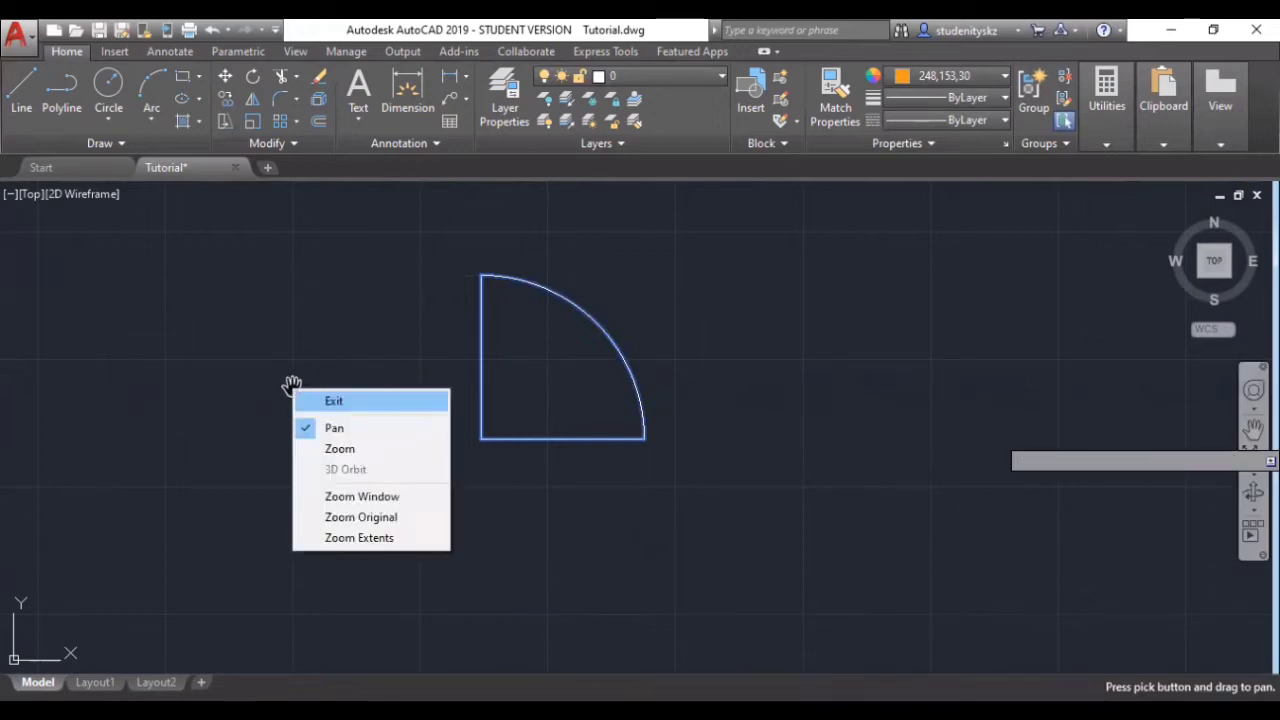
click(333, 400)
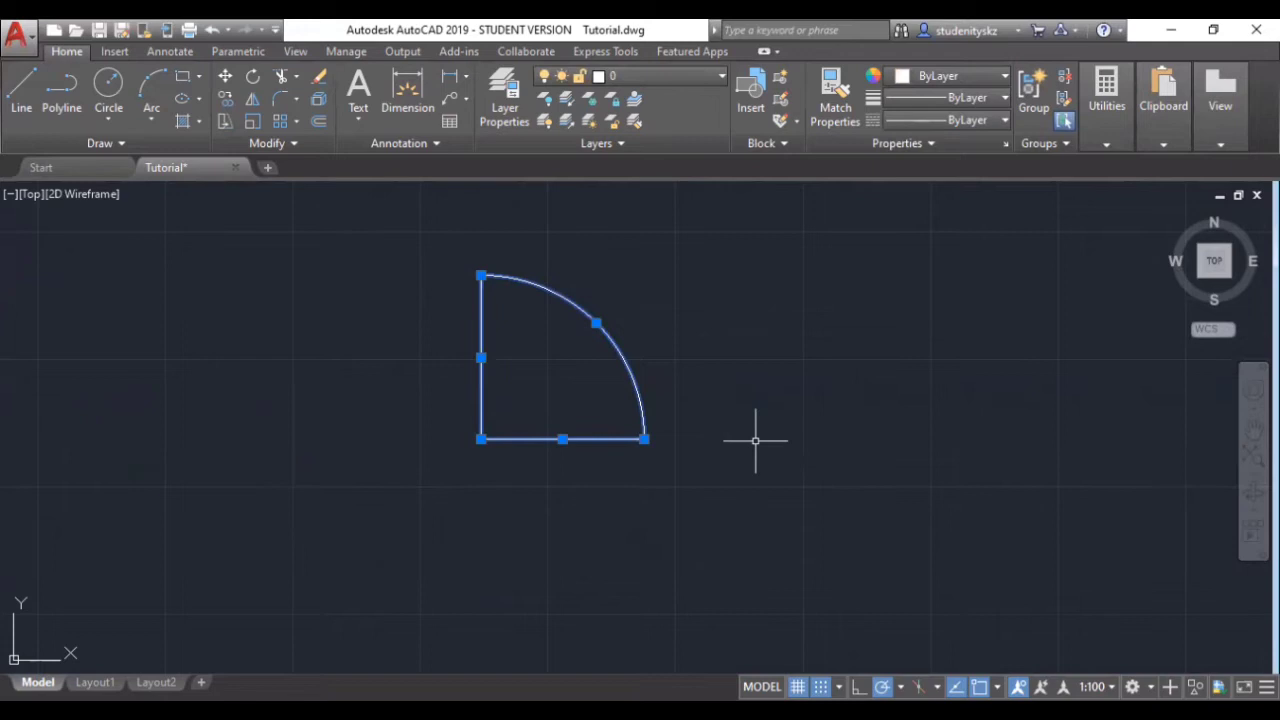
- Move the quarter-circle door by its lower-left corner to just above the multiline wall near the column
text(m)
key(Return)
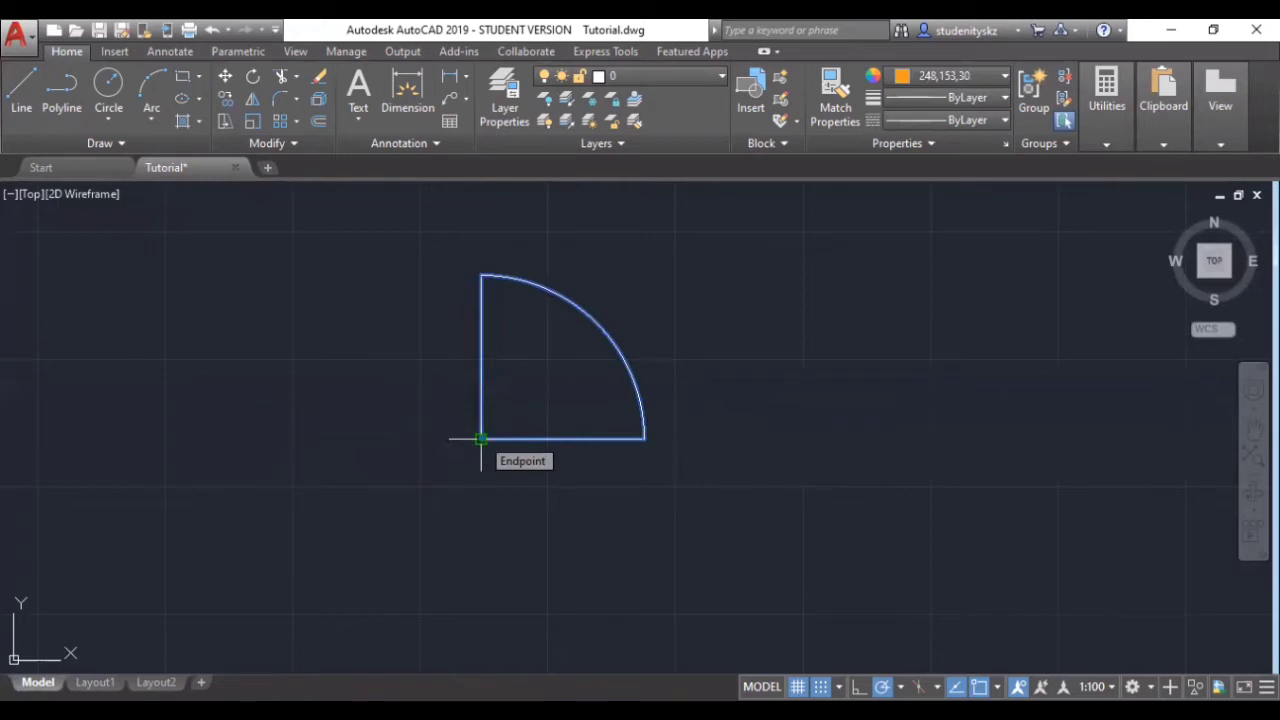
click(481, 438)
scroll(481, 480, down, 3)
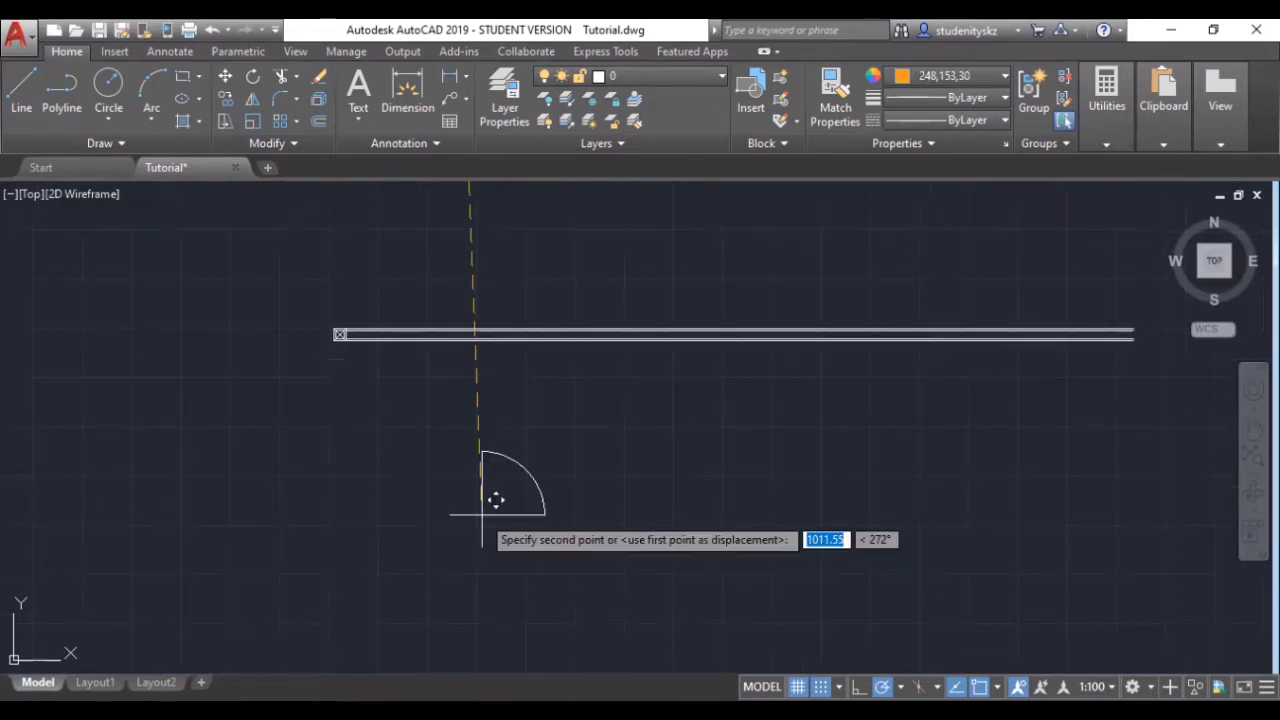
click(423, 277)
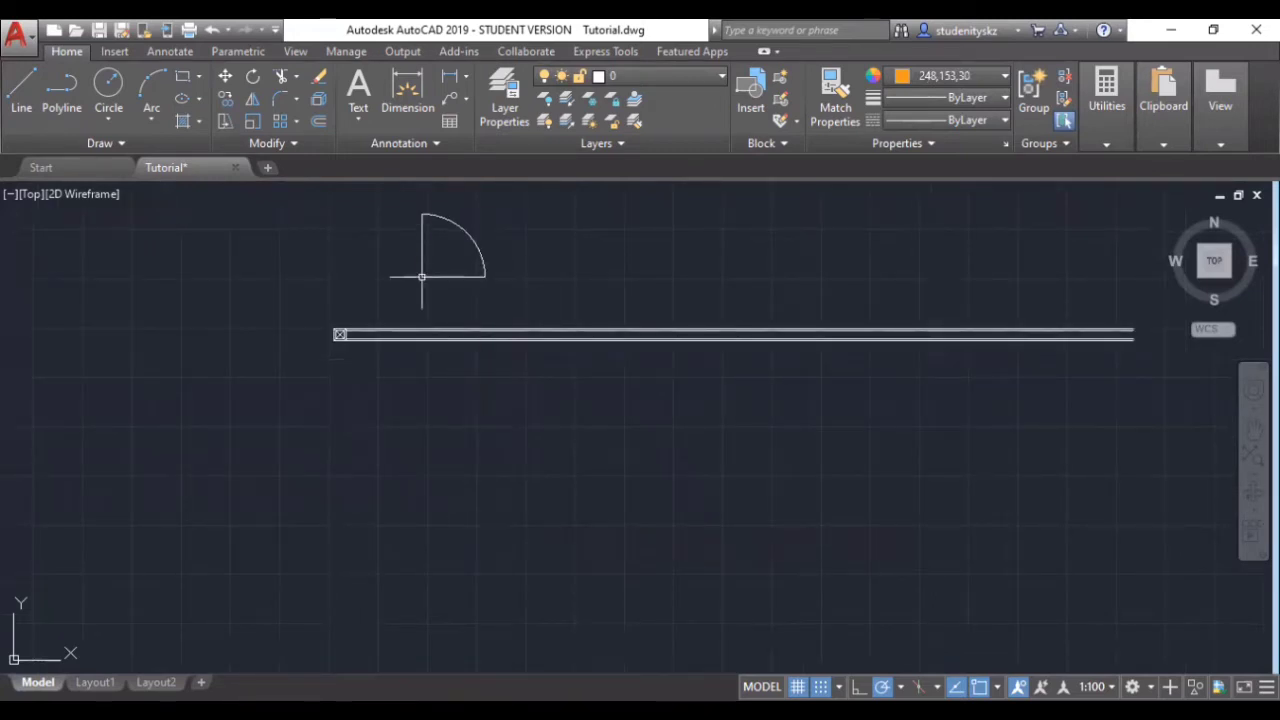
- Examine the column at the wall's left end and how the two multilines meet it
scroll(354, 326, up, 3)
scroll(354, 326, up, 4)
scroll(352, 323, down, 4)
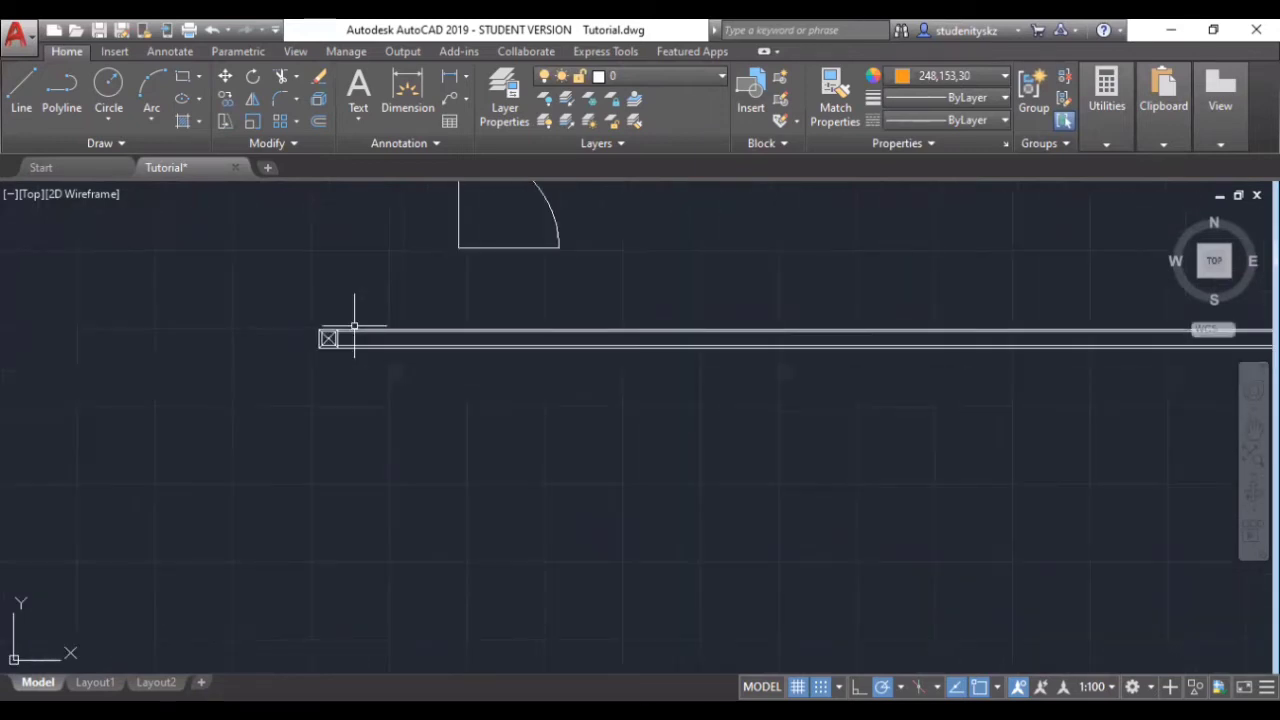
scroll(587, 343, down, 3)
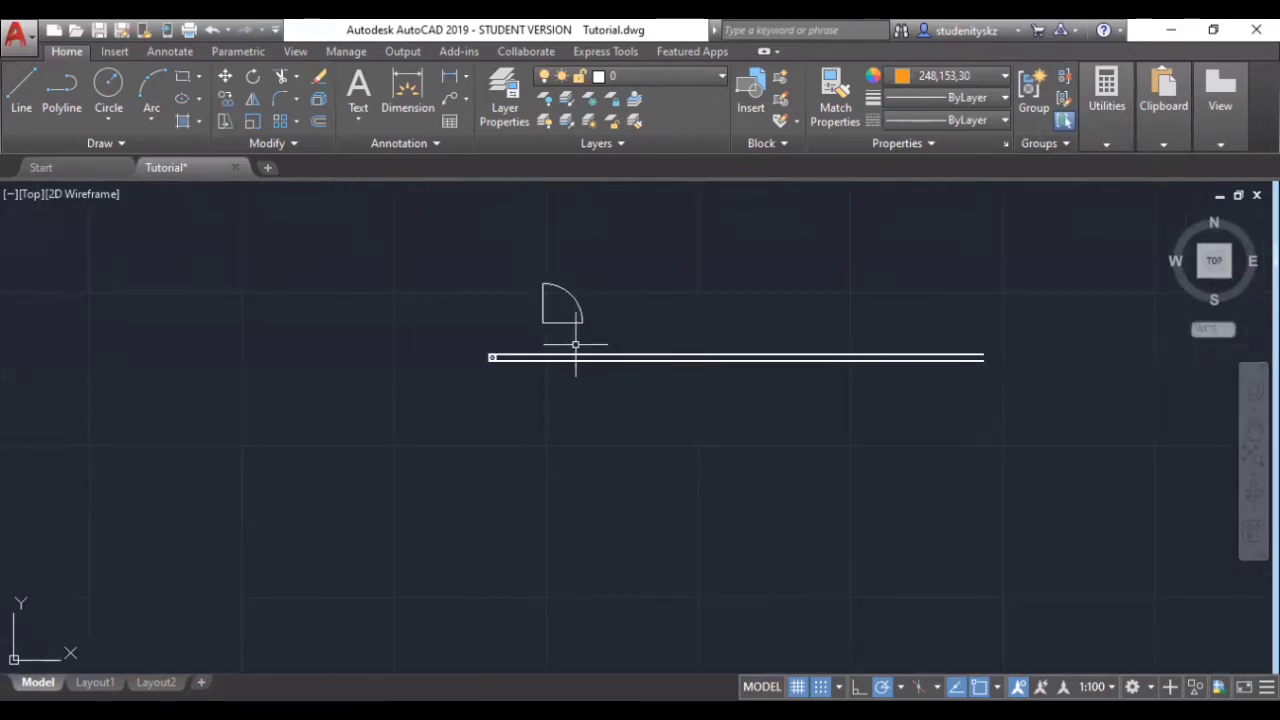
scroll(490, 357, up, 1)
scroll(490, 357, up, 3)
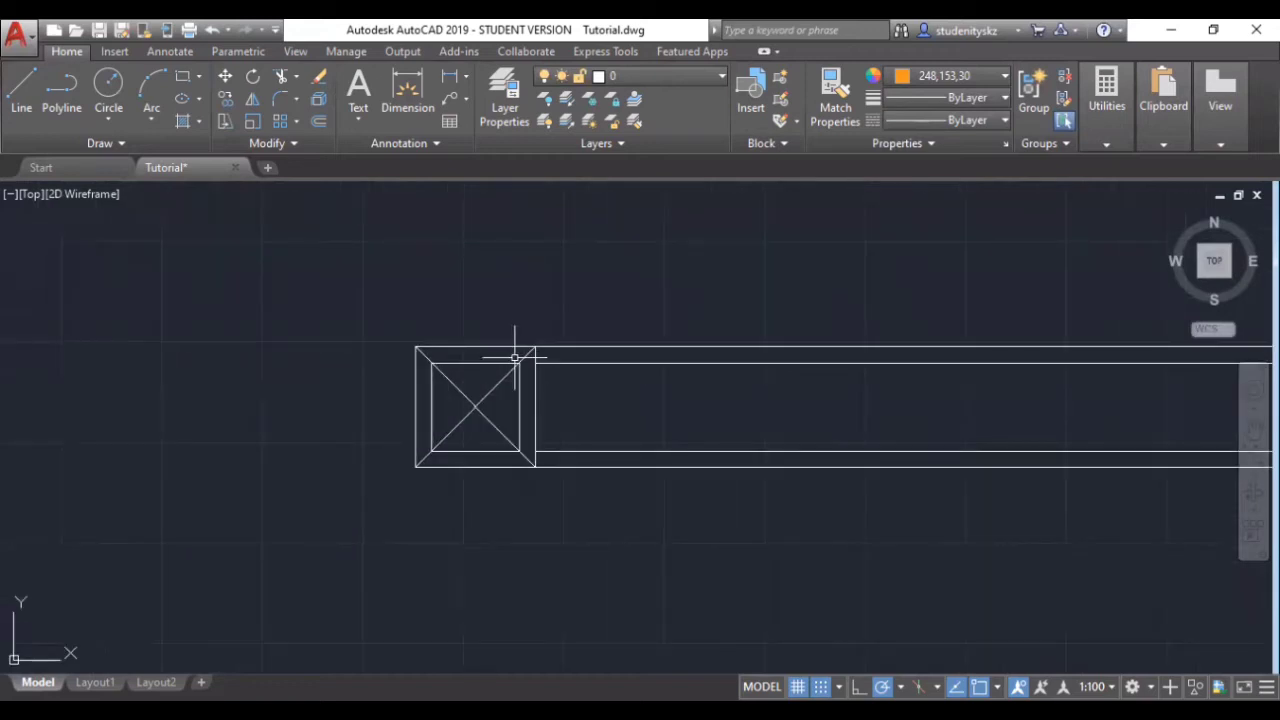
scroll(591, 271, down, 4)
right_click(591, 289)
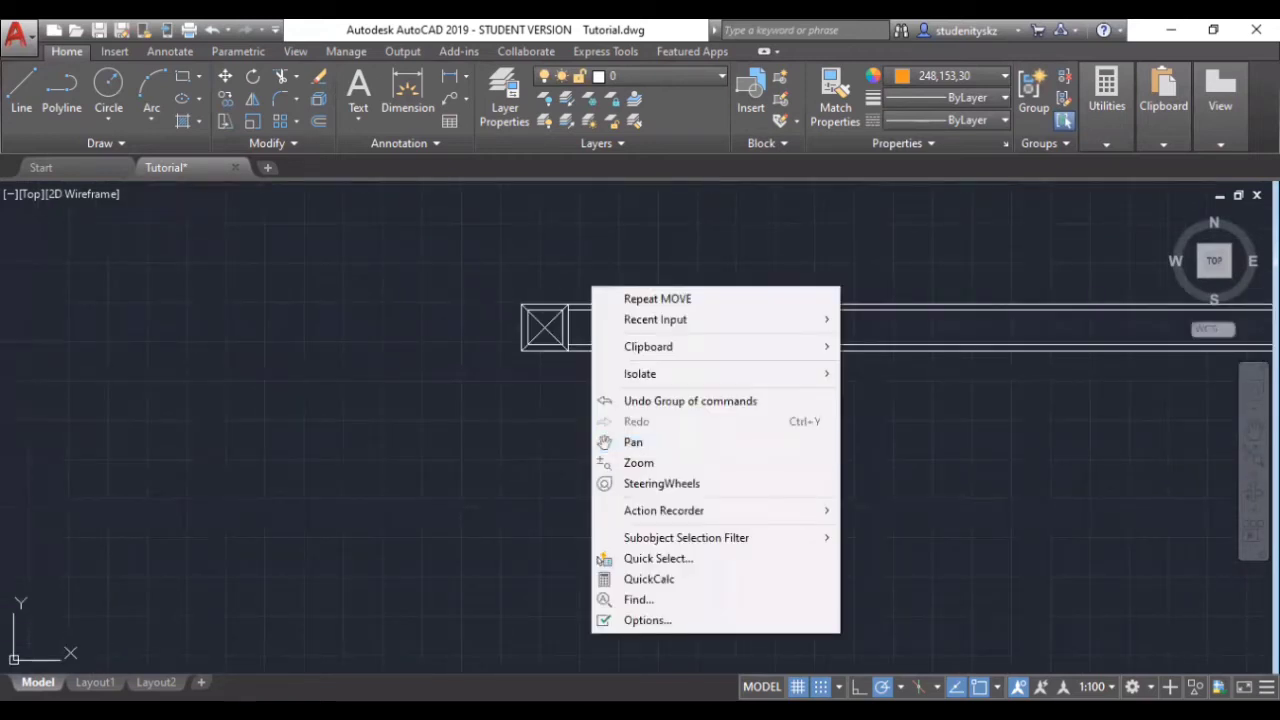
click(633, 442)
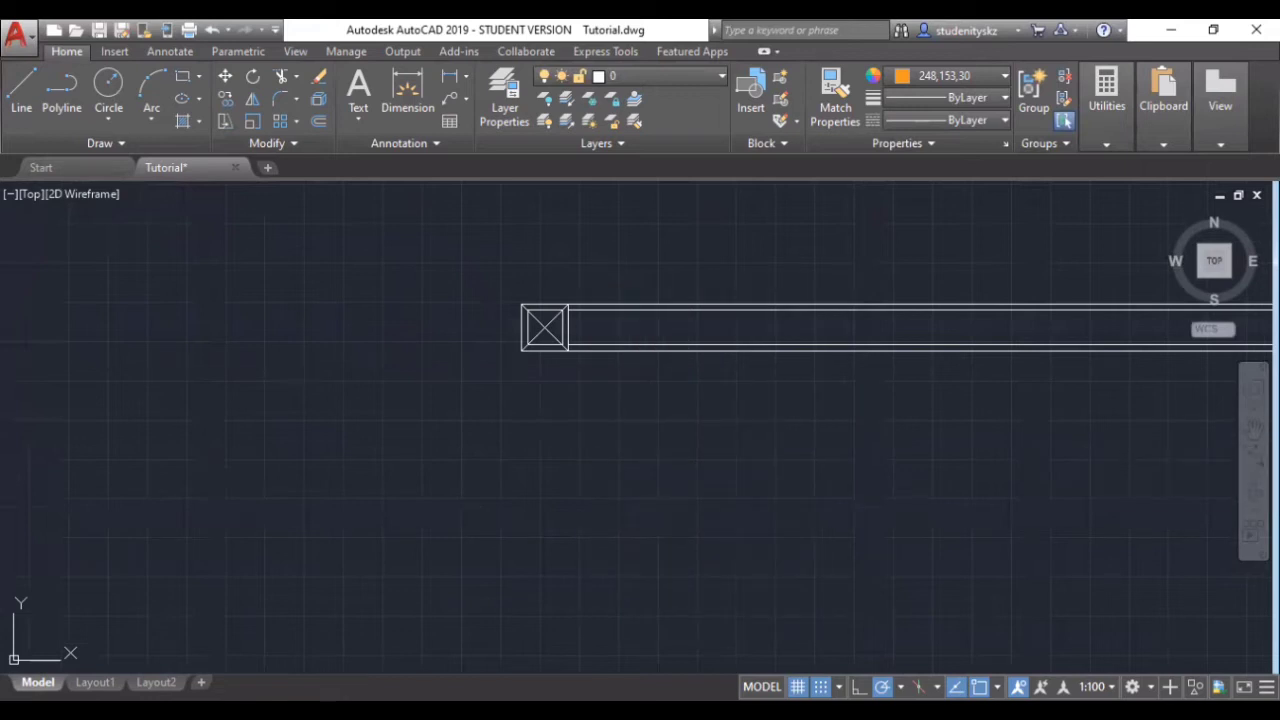
scroll(546, 307, up, 4)
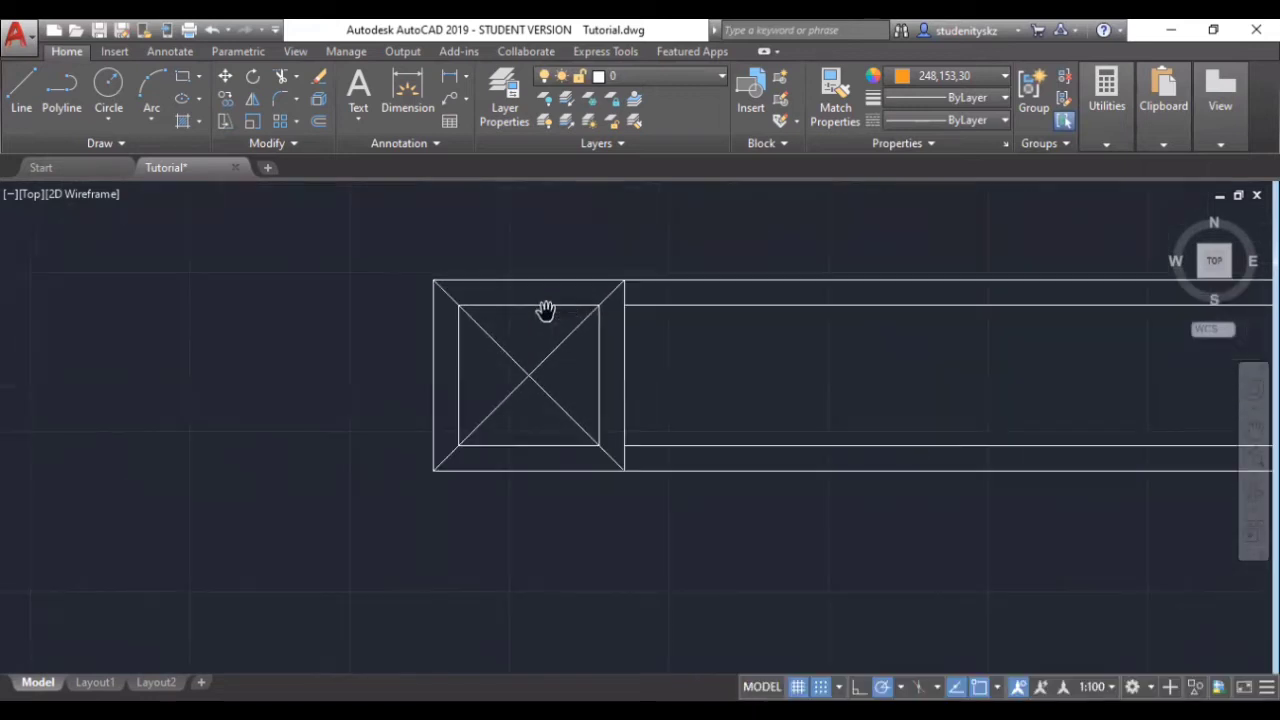
right_click(546, 308)
click(595, 324)
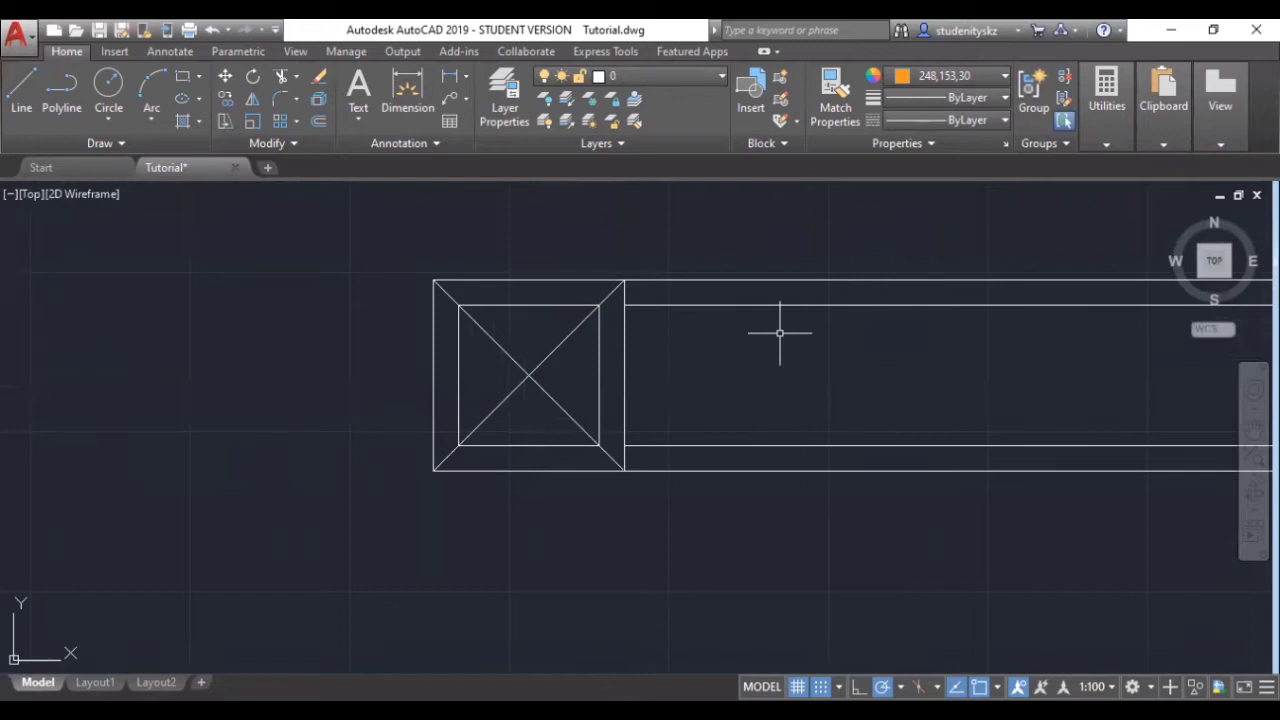
- Draw a line 5 cm right from the column's lower-right corner, up to the wall's upper edge and back to the column's upper-right corner
text(L)
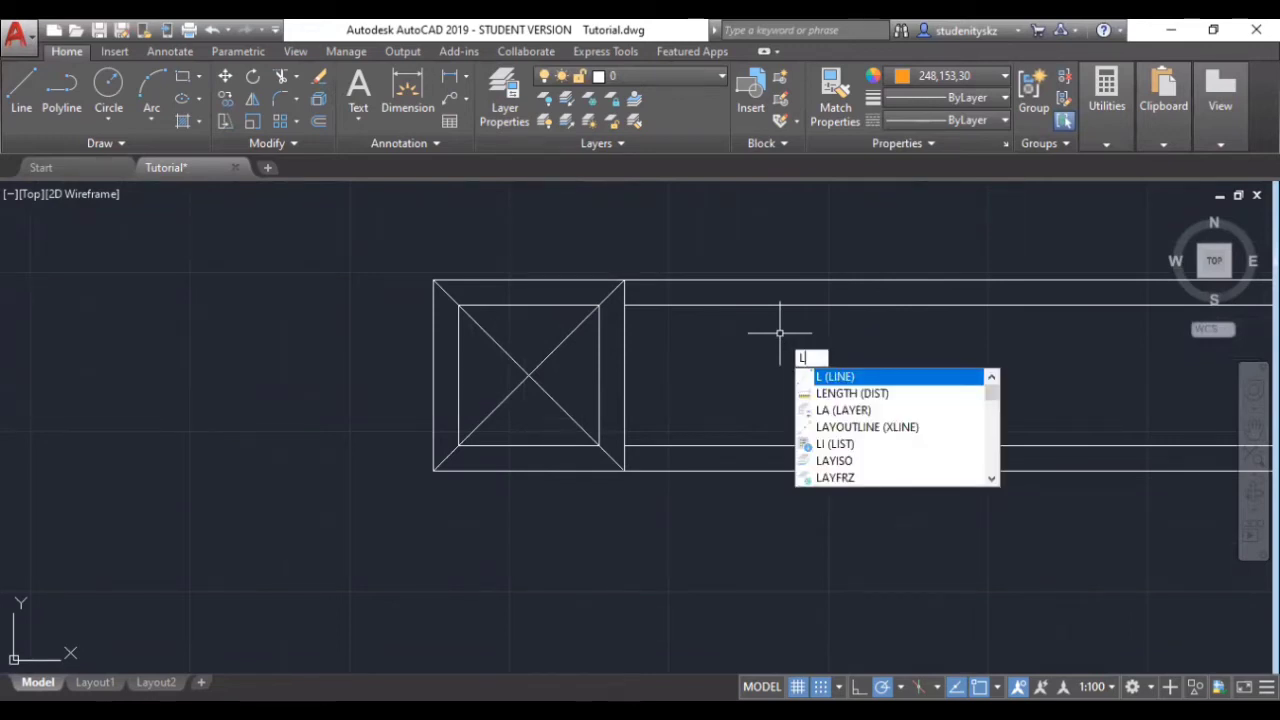
key(Return)
scroll(622, 472, up, 8)
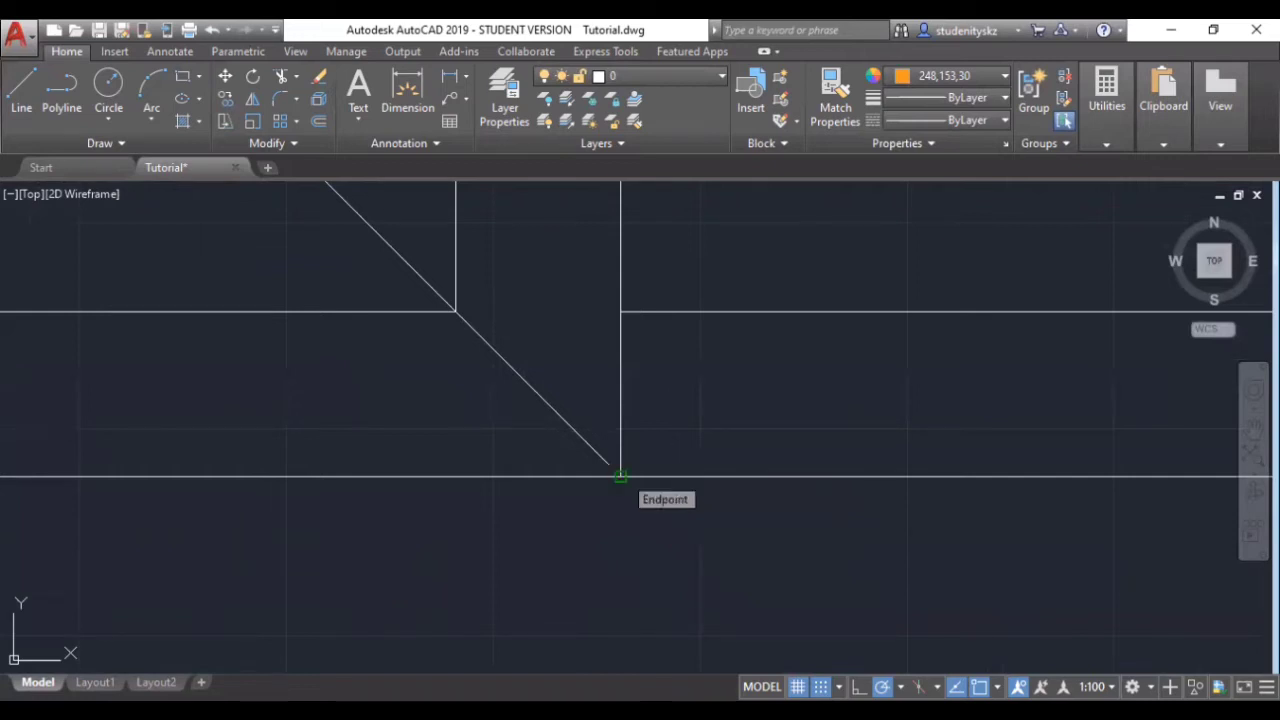
click(620, 476)
text(5)
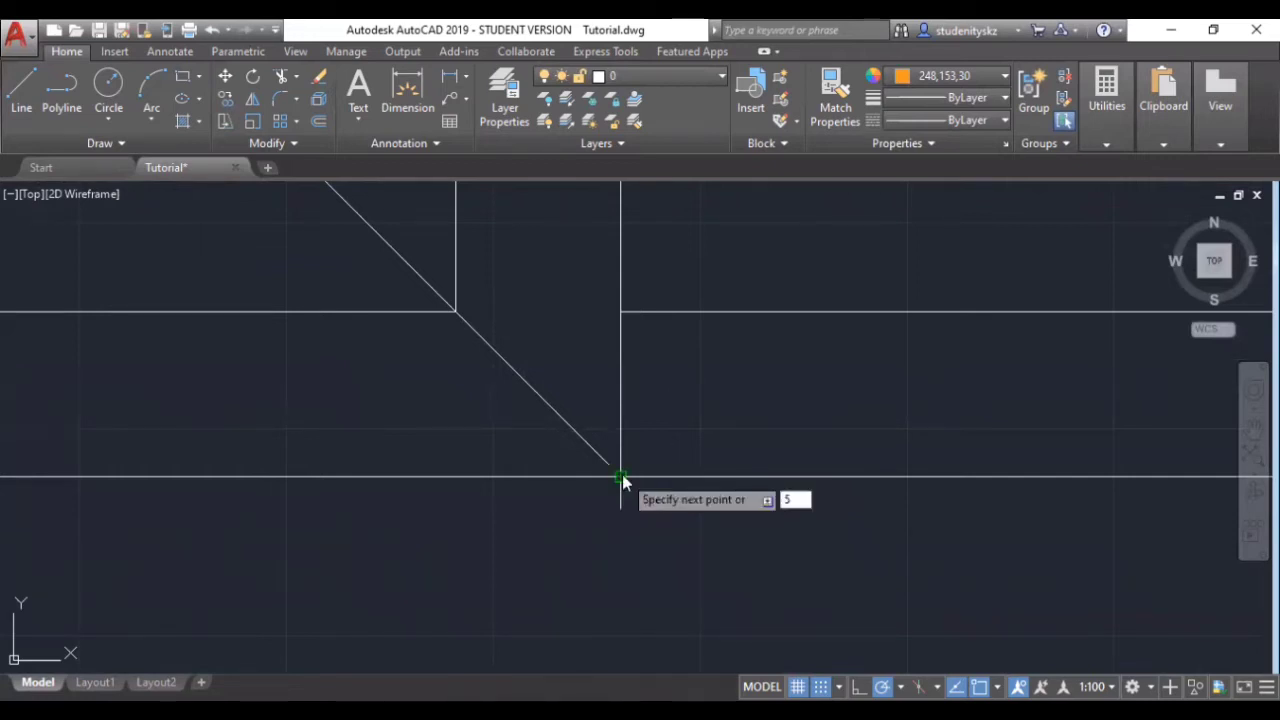
key(Return)
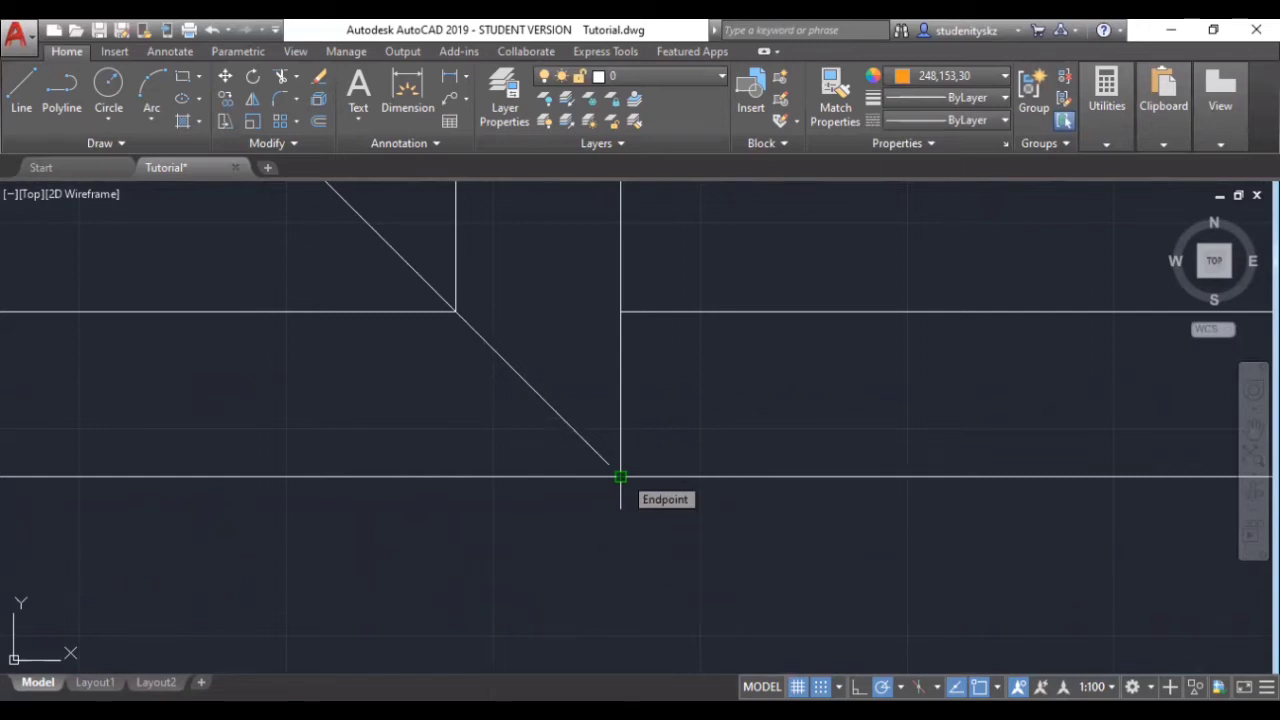
click(620, 477)
text(5)
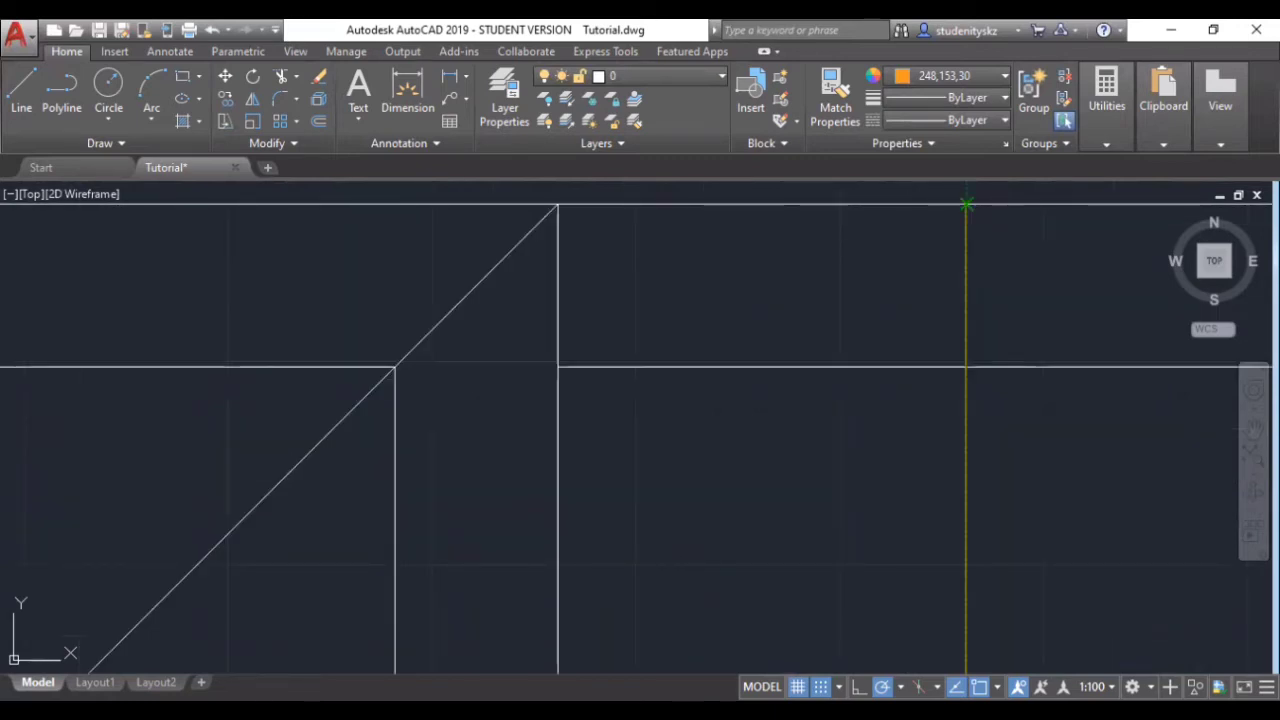
click(966, 204)
click(558, 204)
right_click(558, 204)
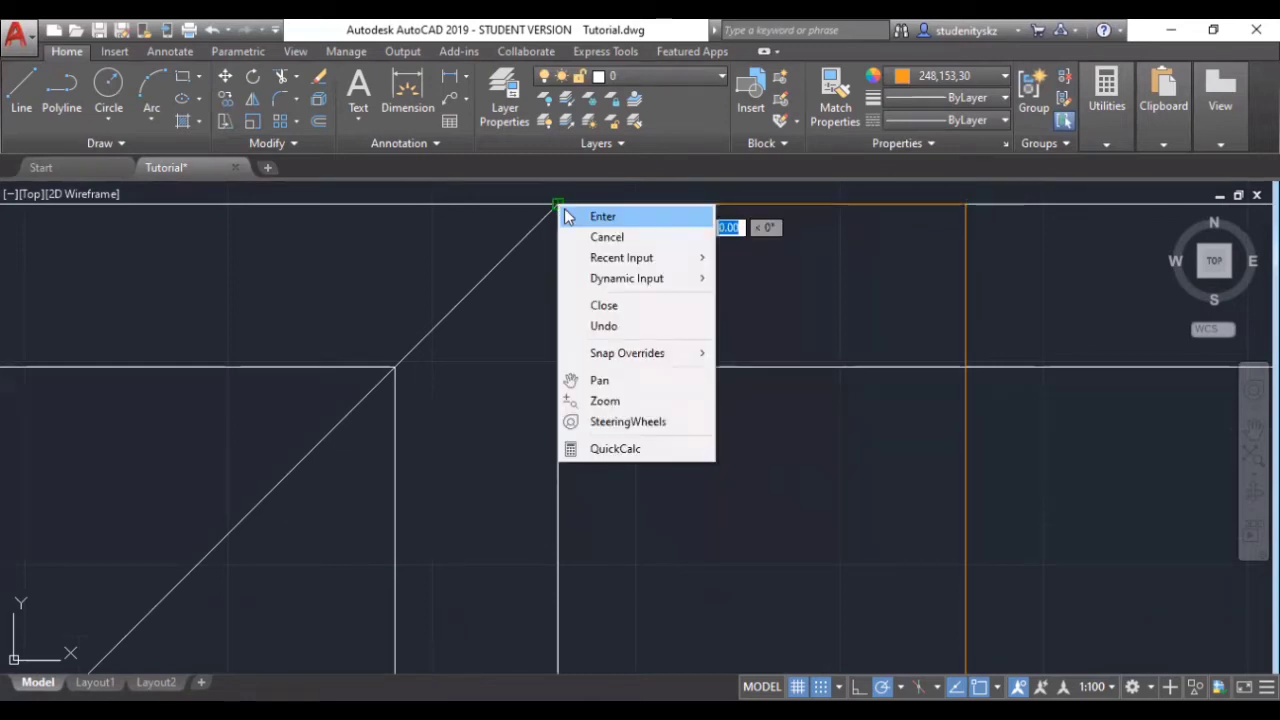
click(563, 211)
- Set the colour of the three orange jamb lines beside the column to ByLayer
scroll(765, 398, down, 8)
scroll(766, 394, up, 7)
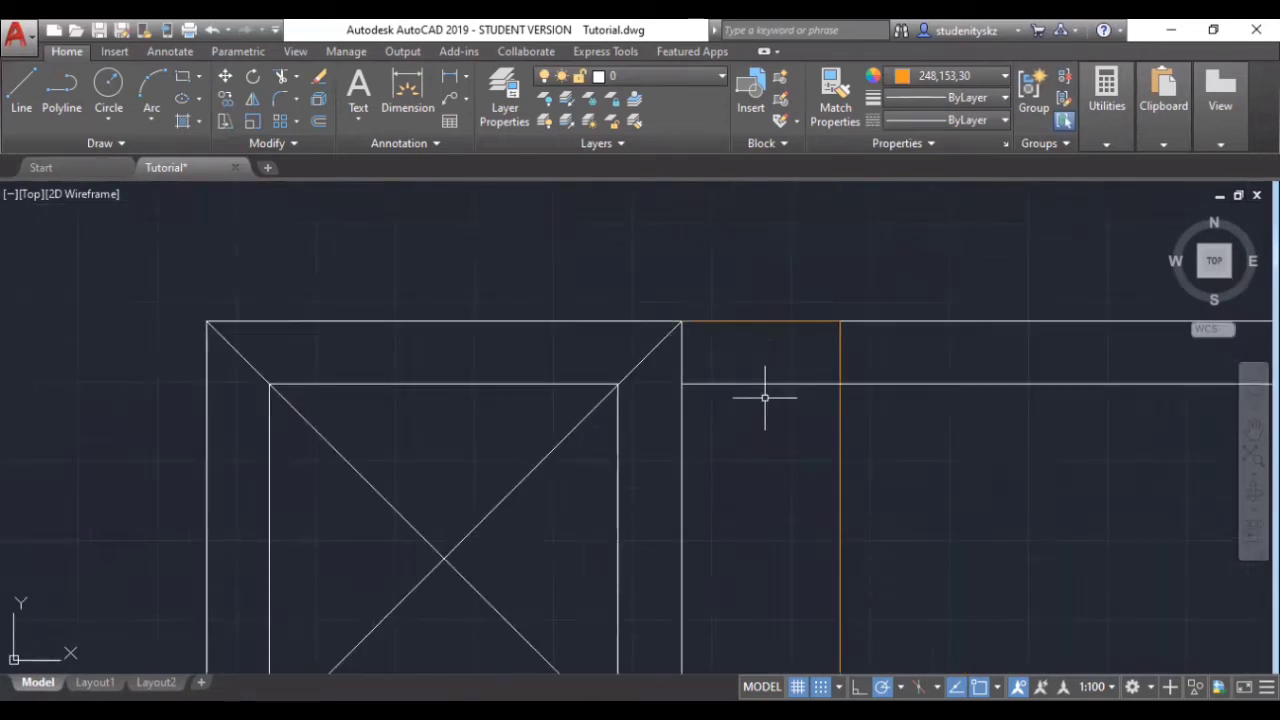
click(883, 449)
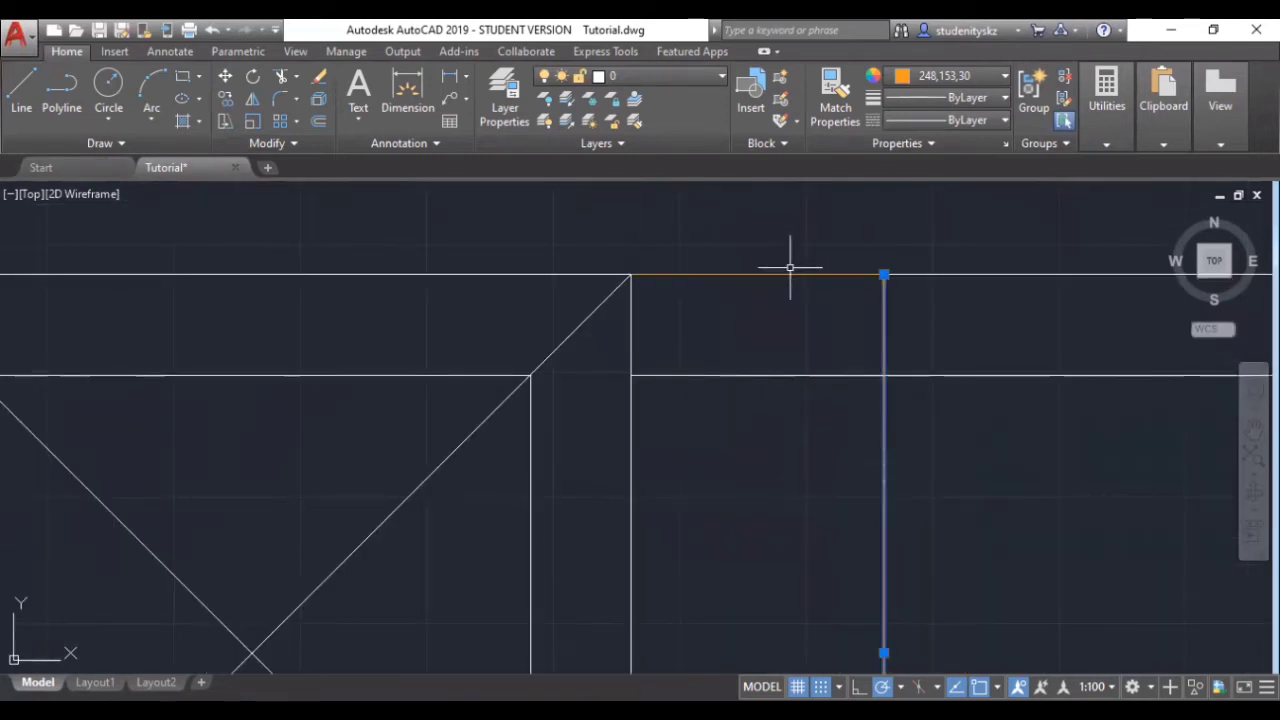
click(790, 274)
scroll(789, 400, down, 5)
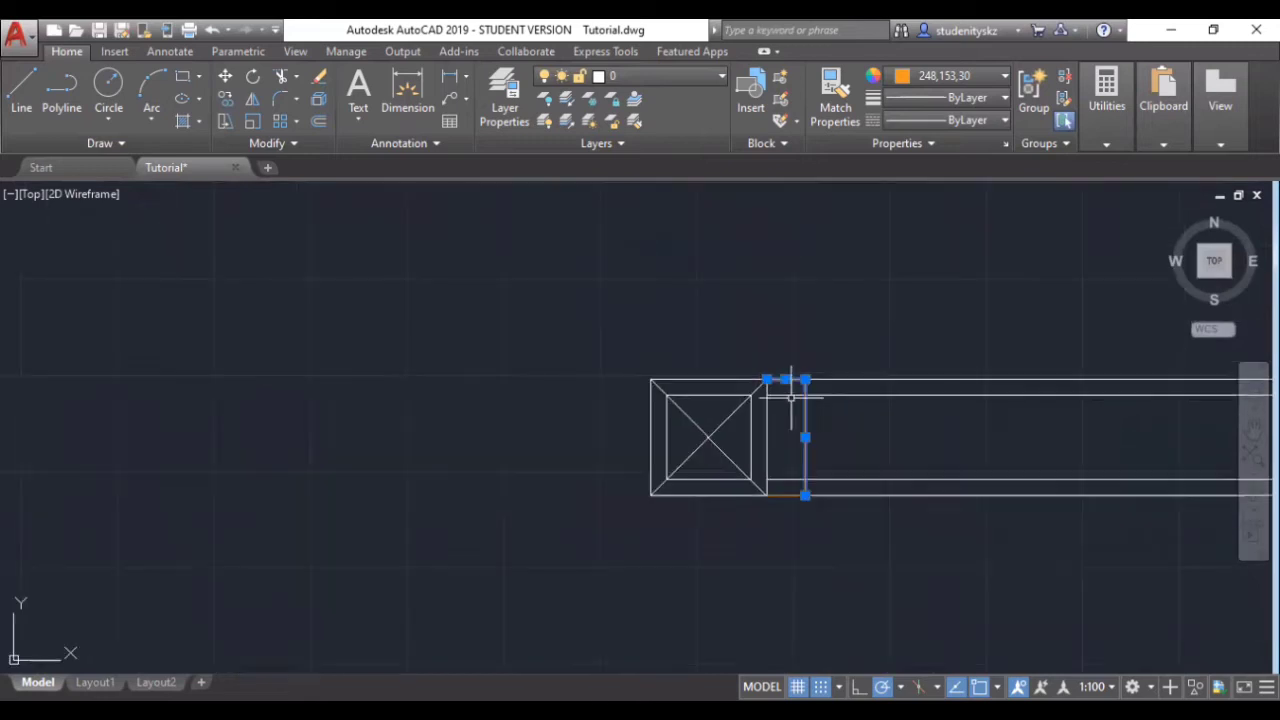
scroll(796, 506, up, 3)
scroll(795, 502, up, 5)
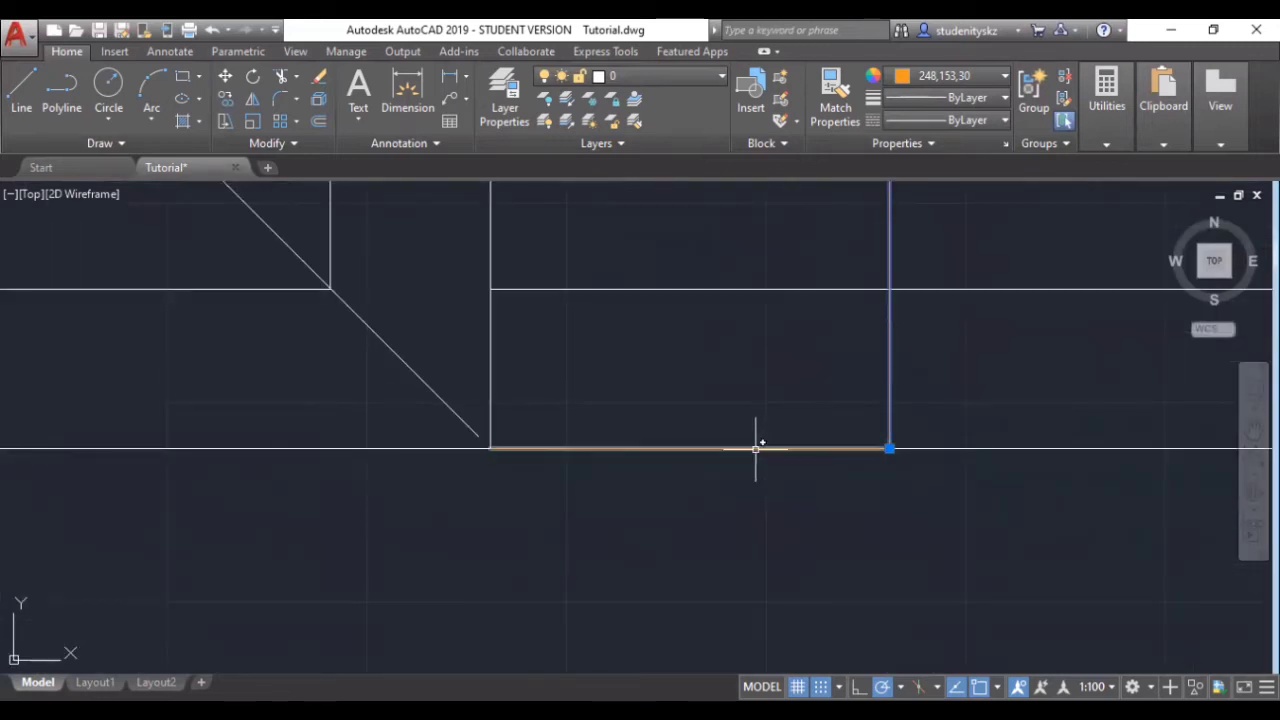
click(753, 449)
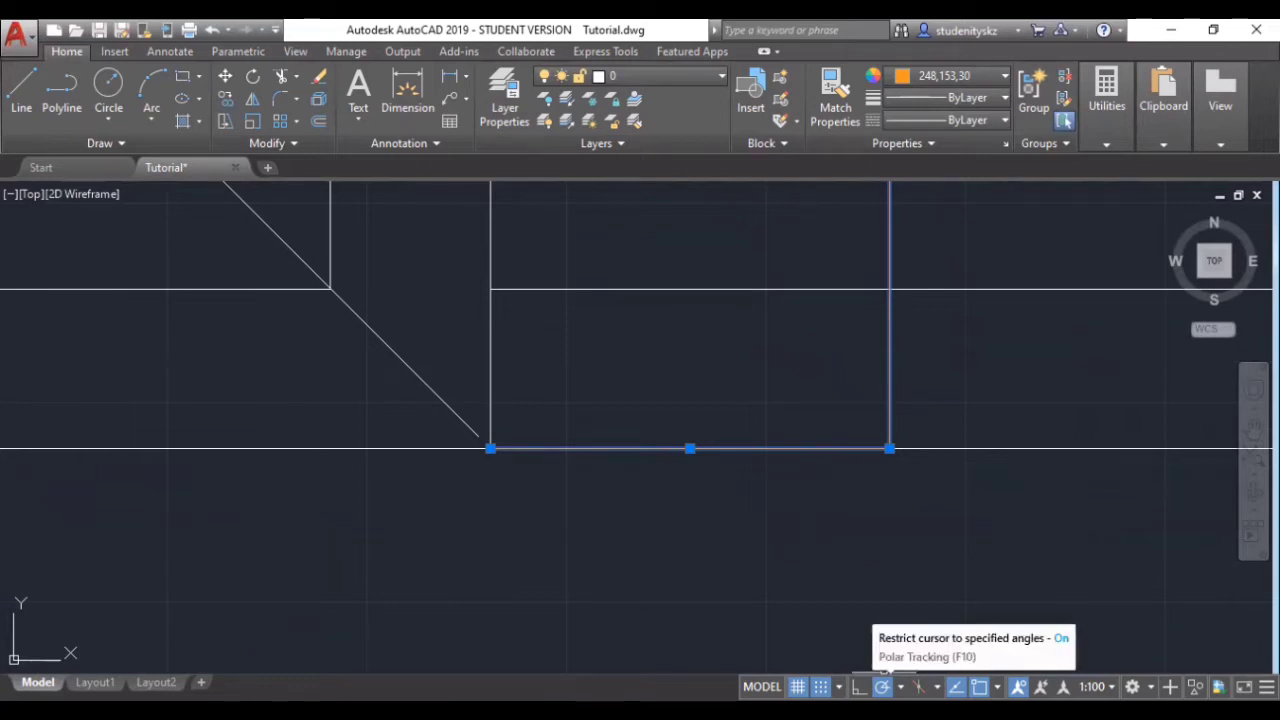
click(900, 687)
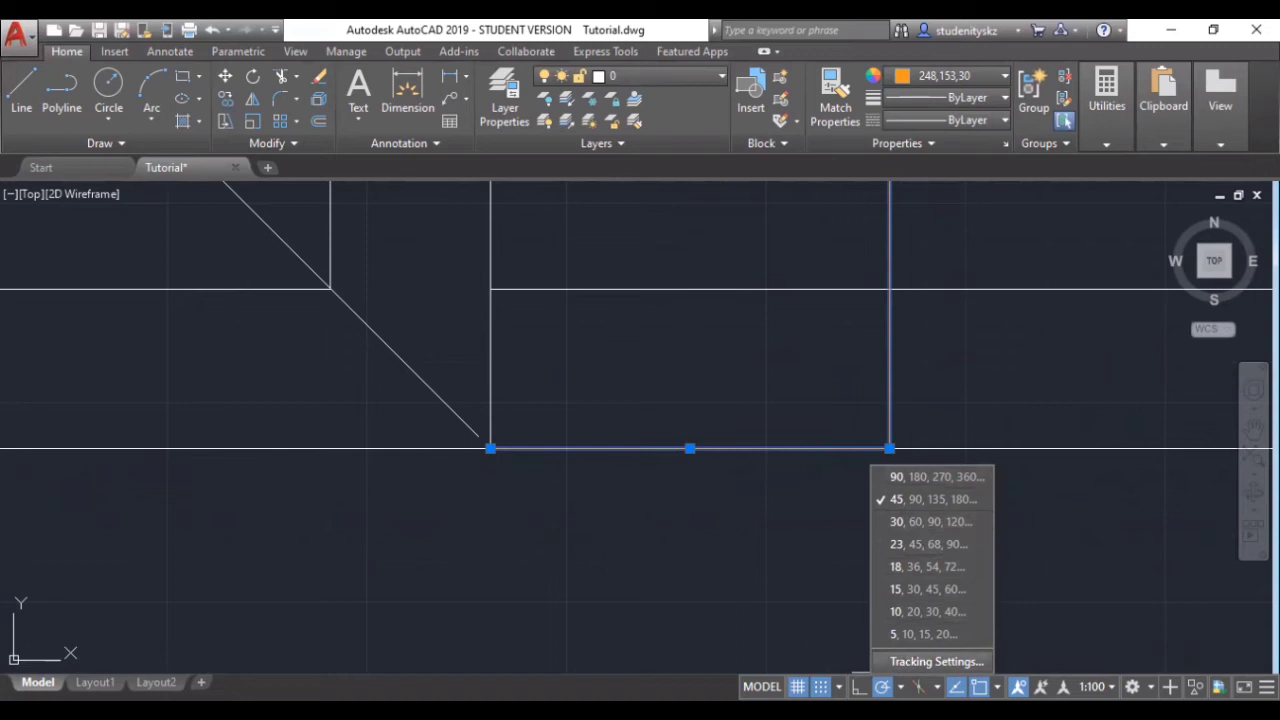
scroll(752, 395, down, 8)
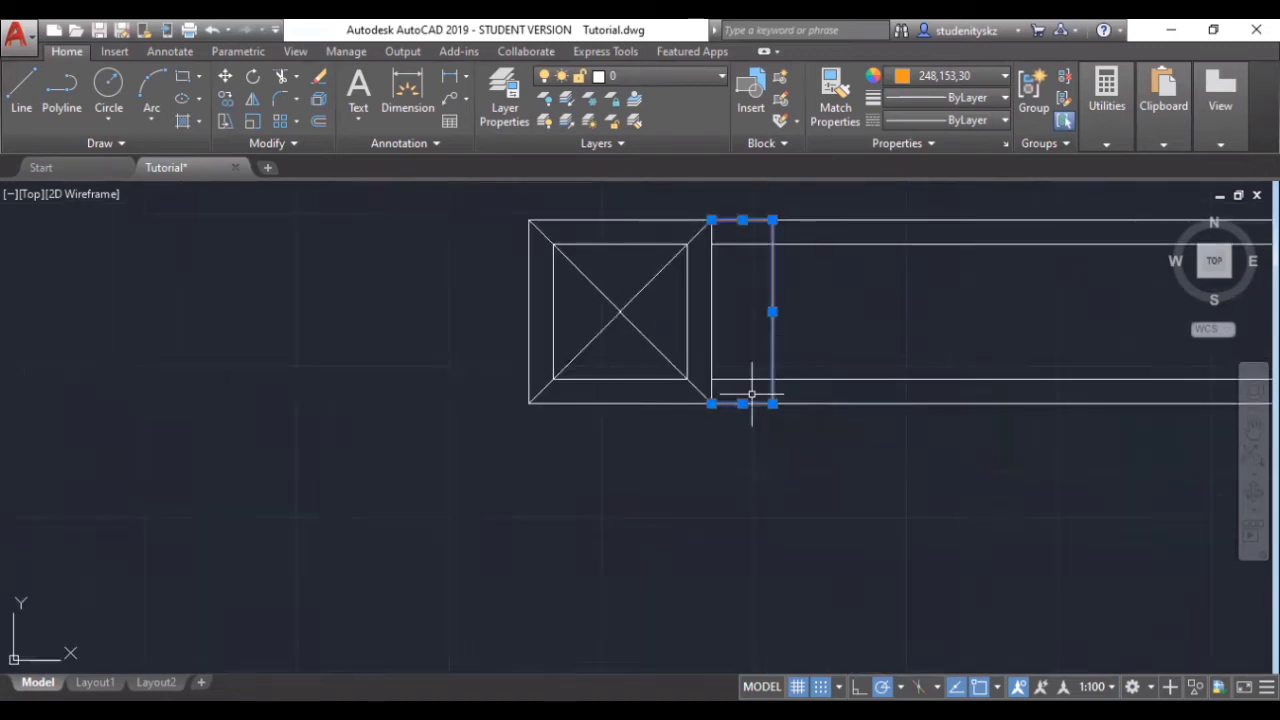
scroll(752, 395, down, 2)
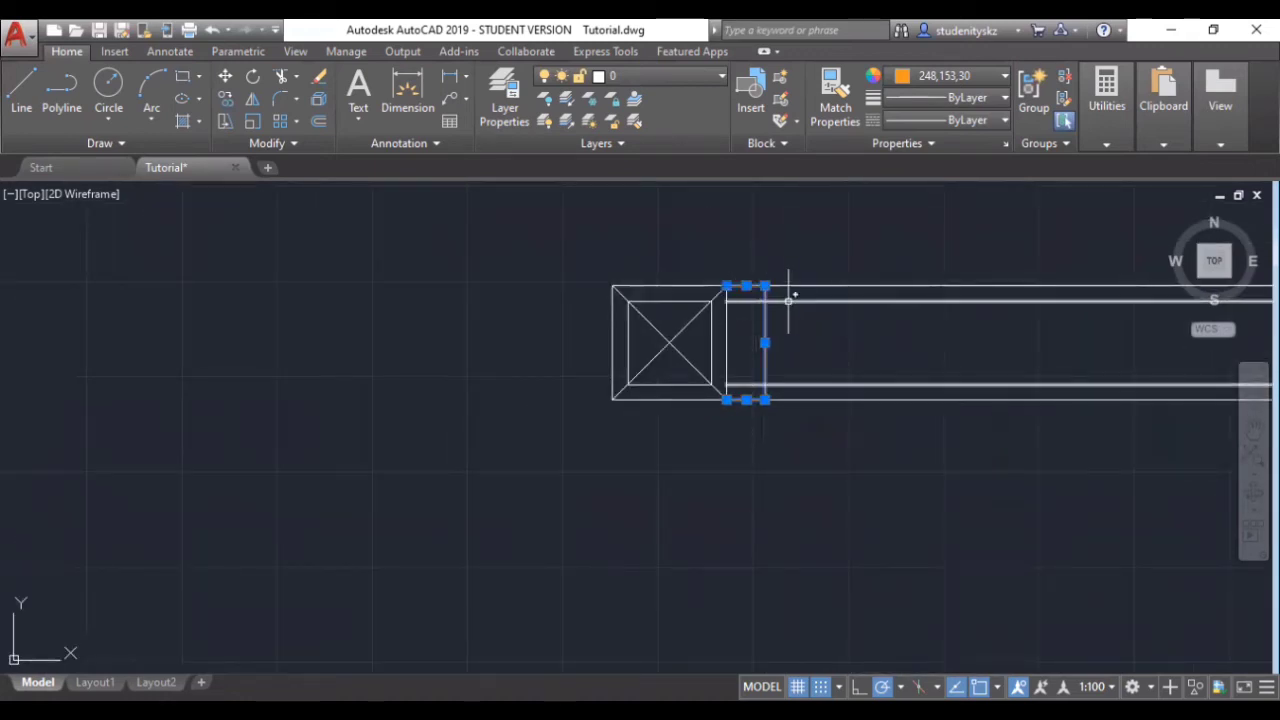
scroll(754, 333, up, 4)
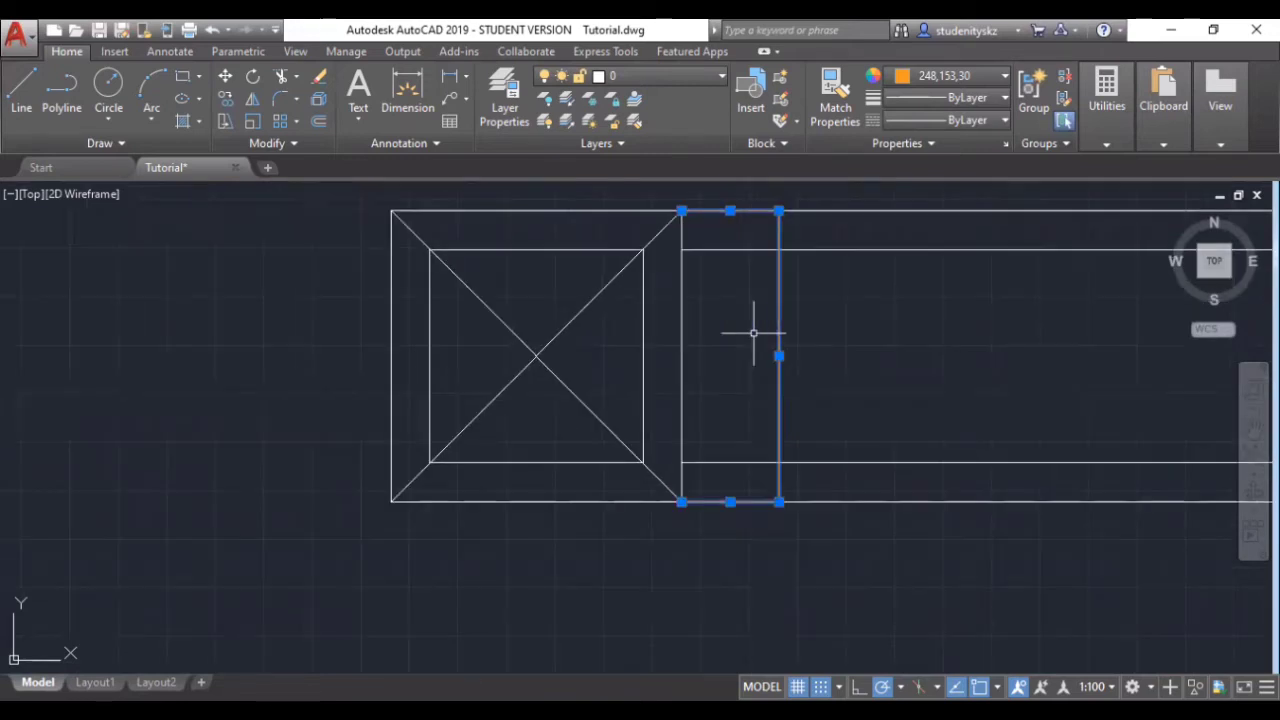
click(905, 78)
click(911, 102)
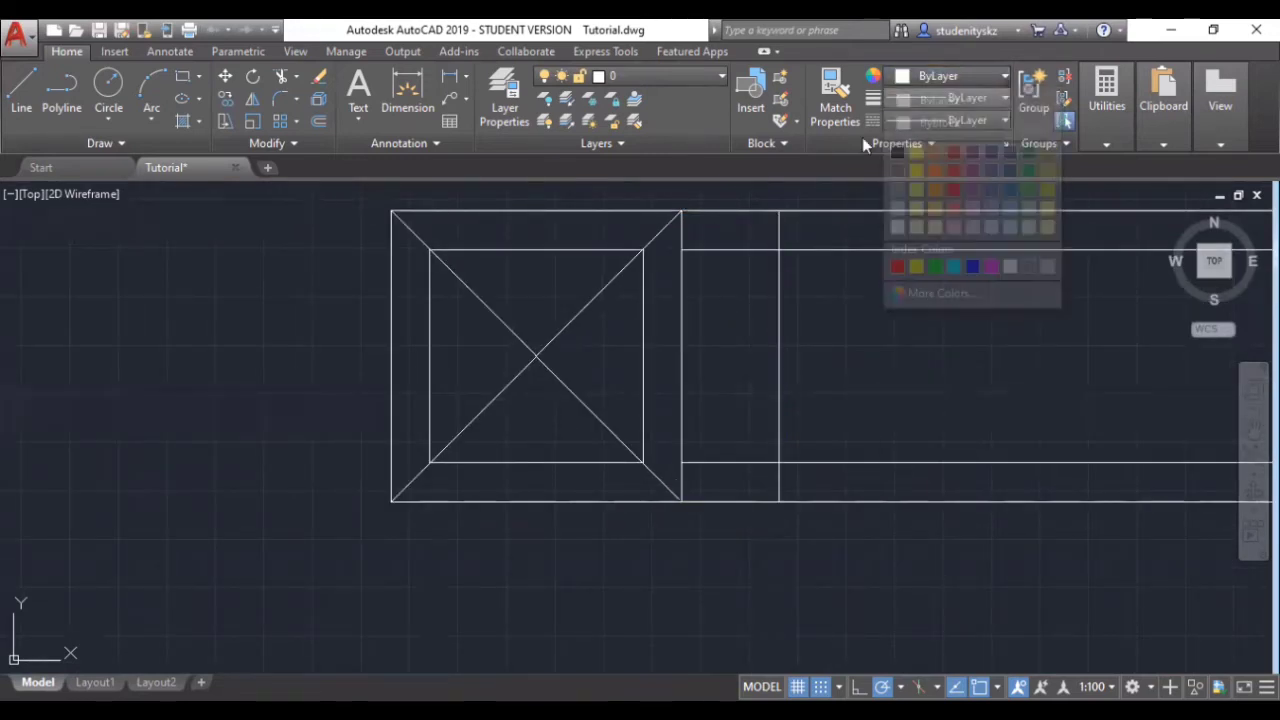
- Explode the horizontal multiline wall attached to the column into separate lines
click(1253, 431)
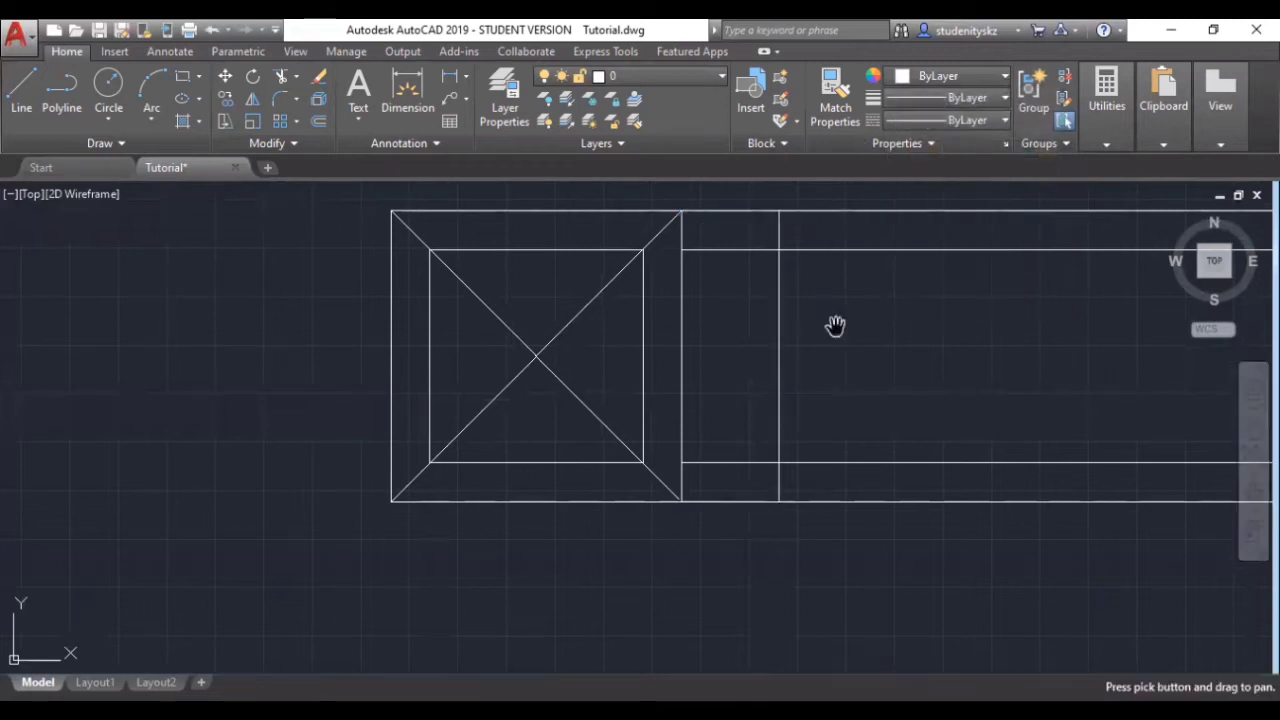
right_click(836, 326)
click(862, 342)
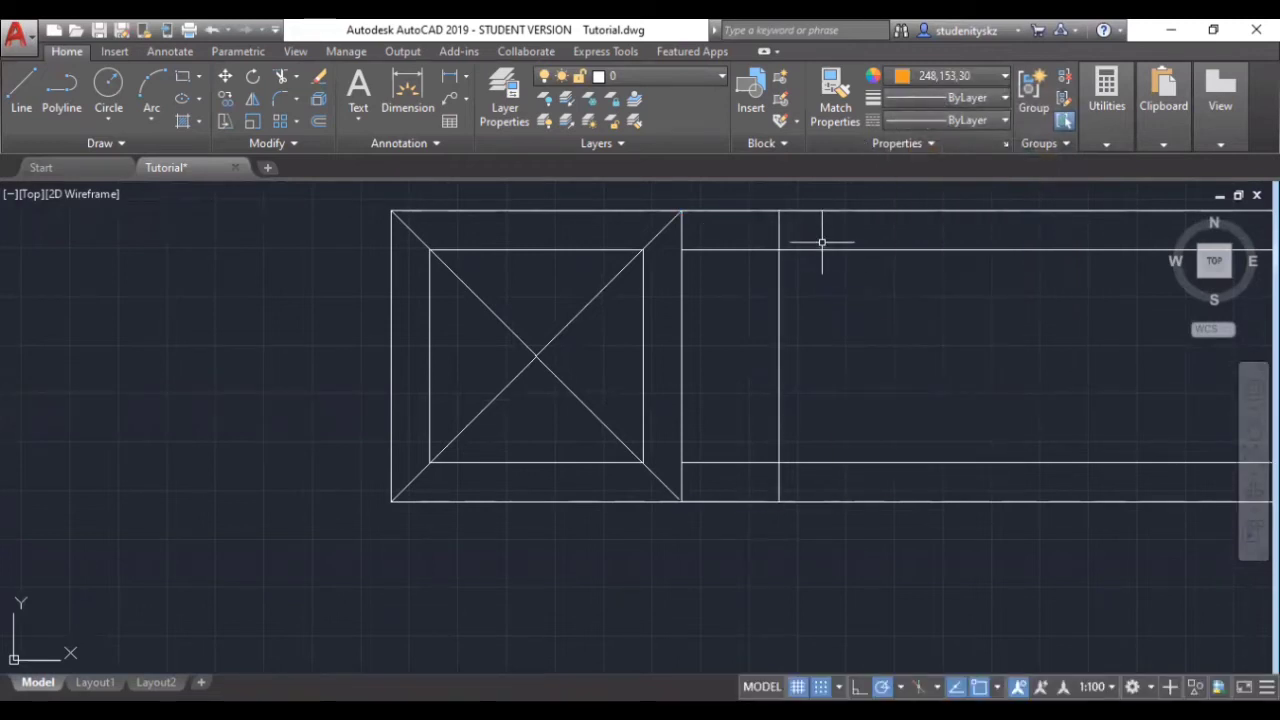
click(825, 248)
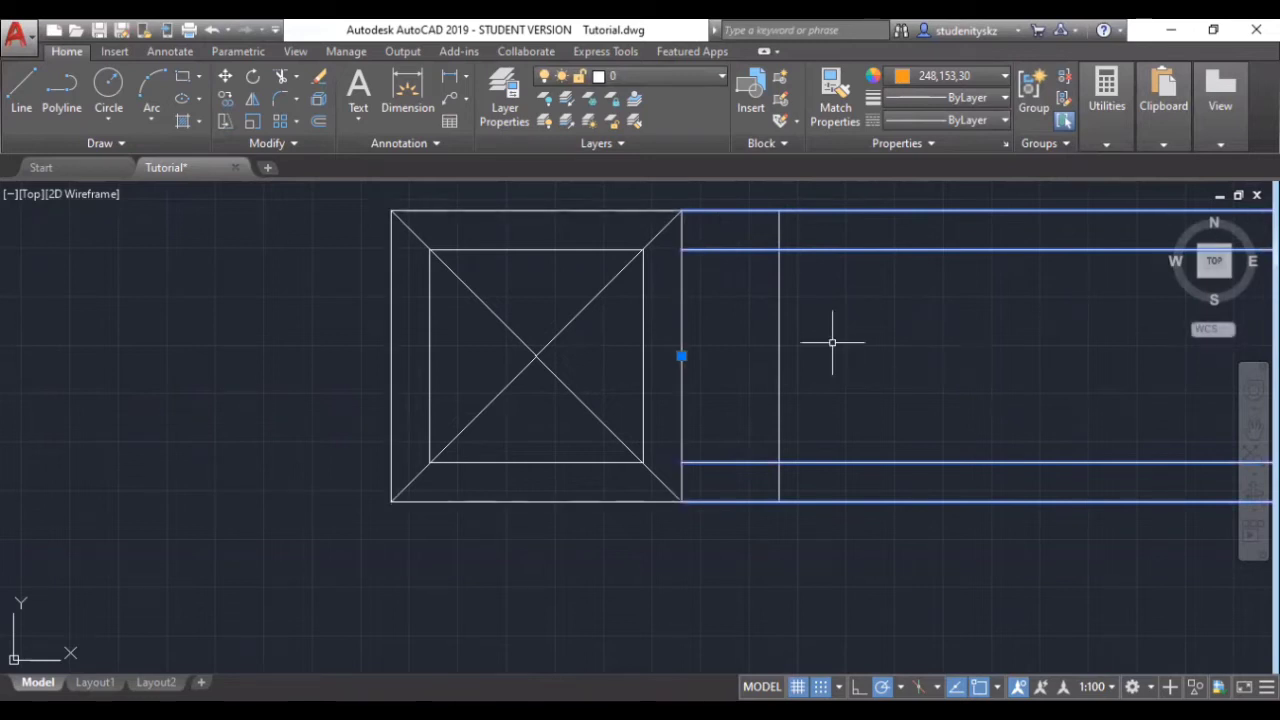
text(X)
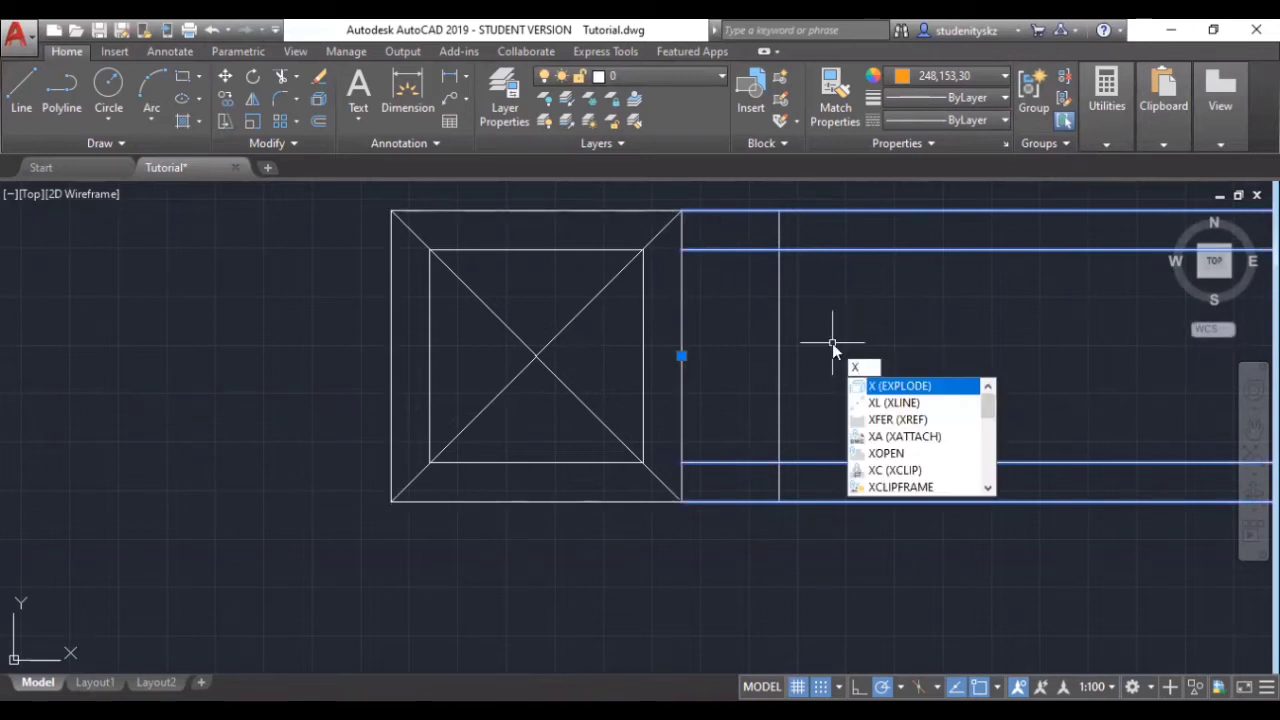
key(Return)
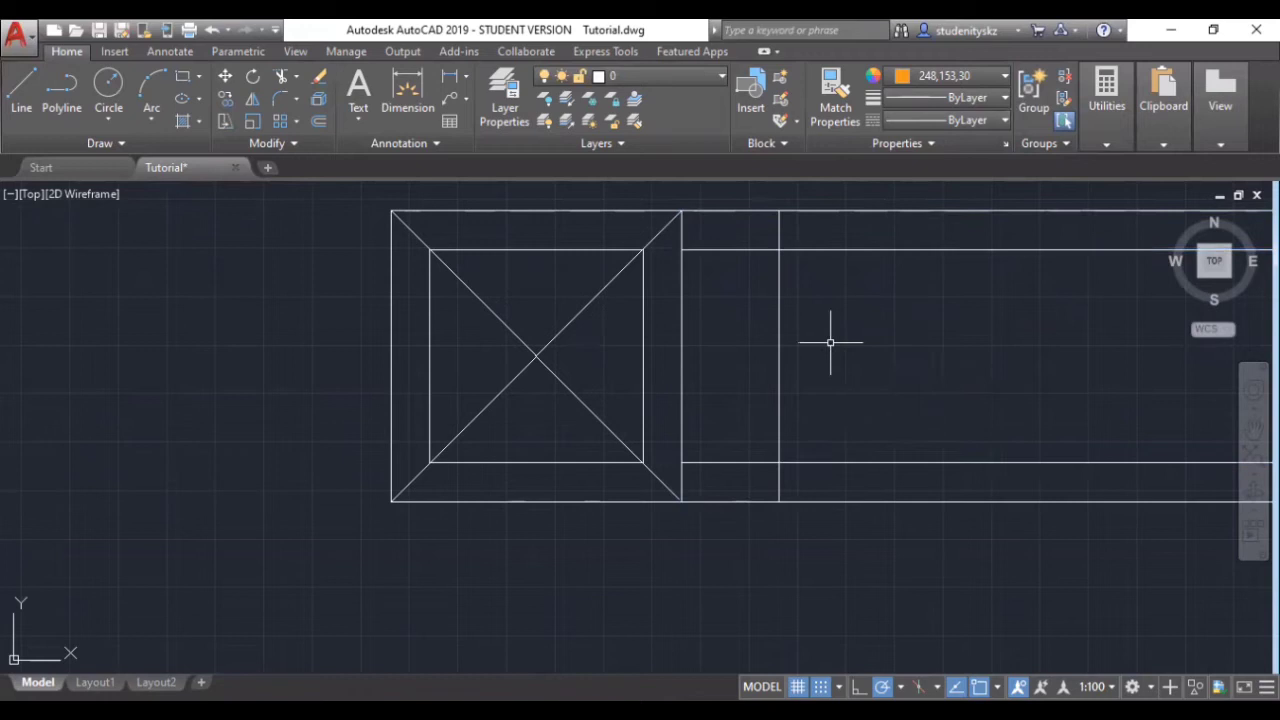
- Trim the two inner wall lines between the column and the vertical jamb line
click(779, 234)
click(759, 249)
click(750, 211)
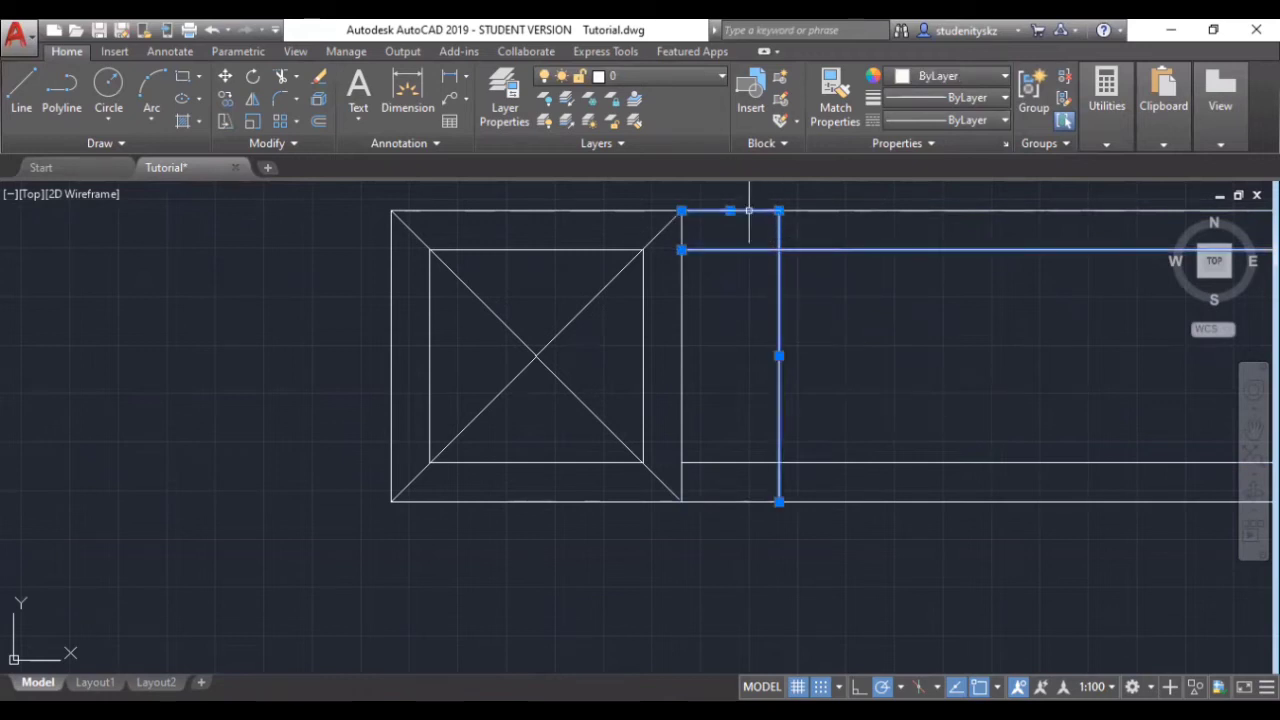
click(741, 463)
click(741, 501)
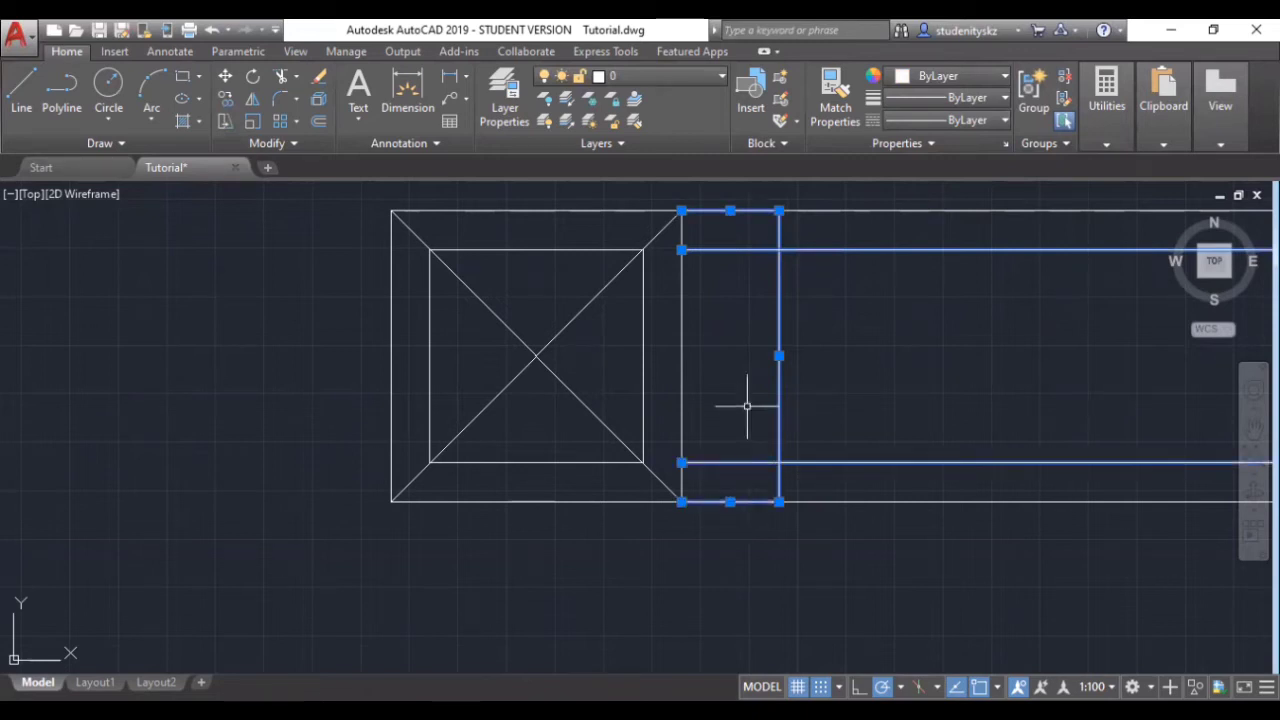
text(tr)
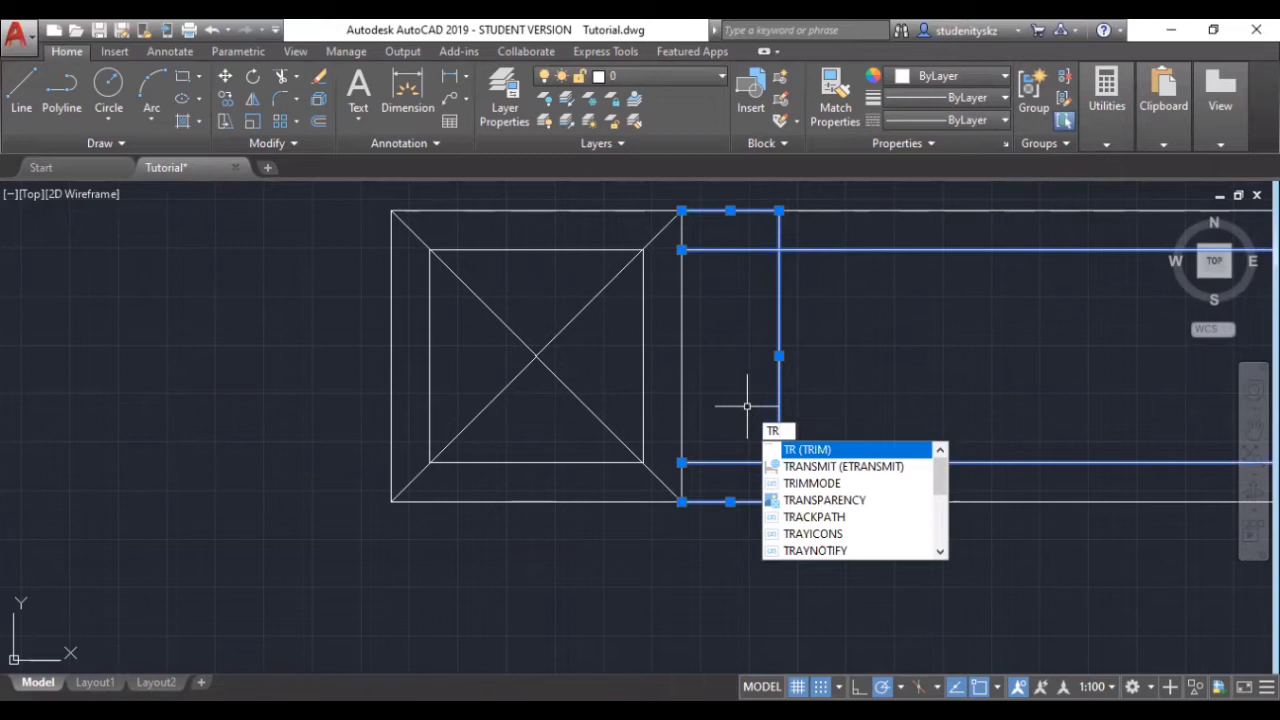
key(Return)
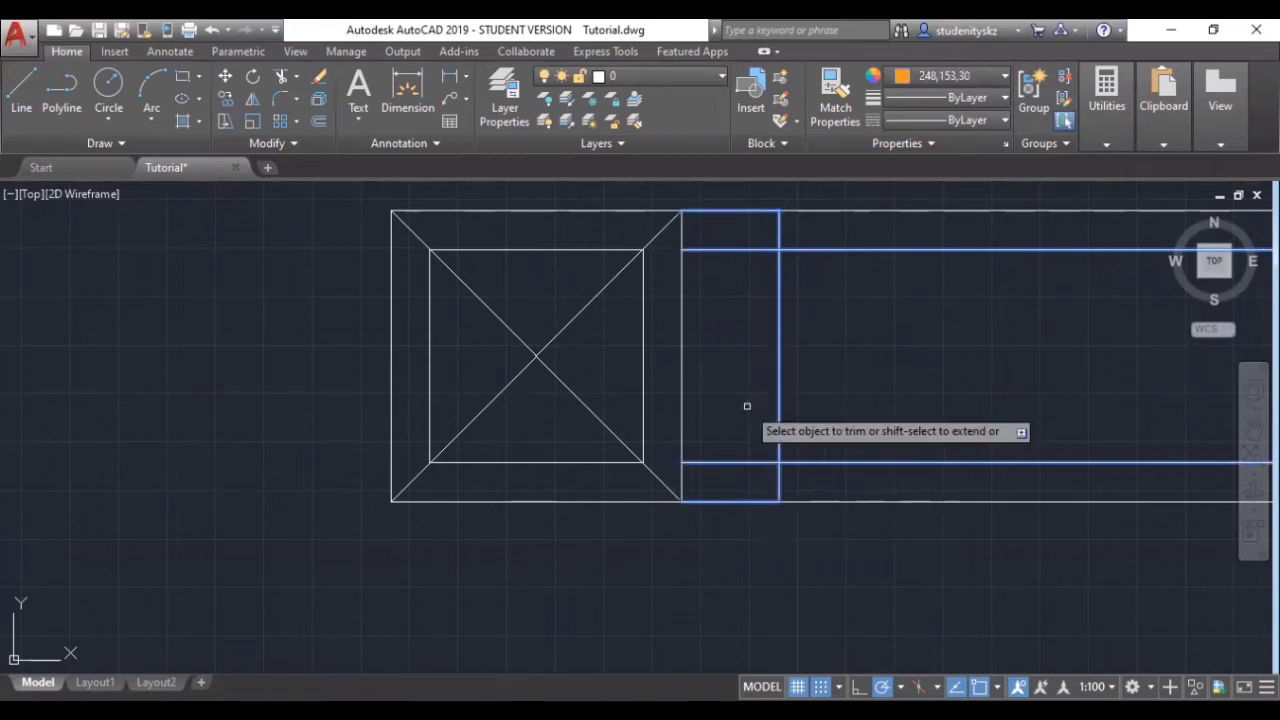
click(744, 462)
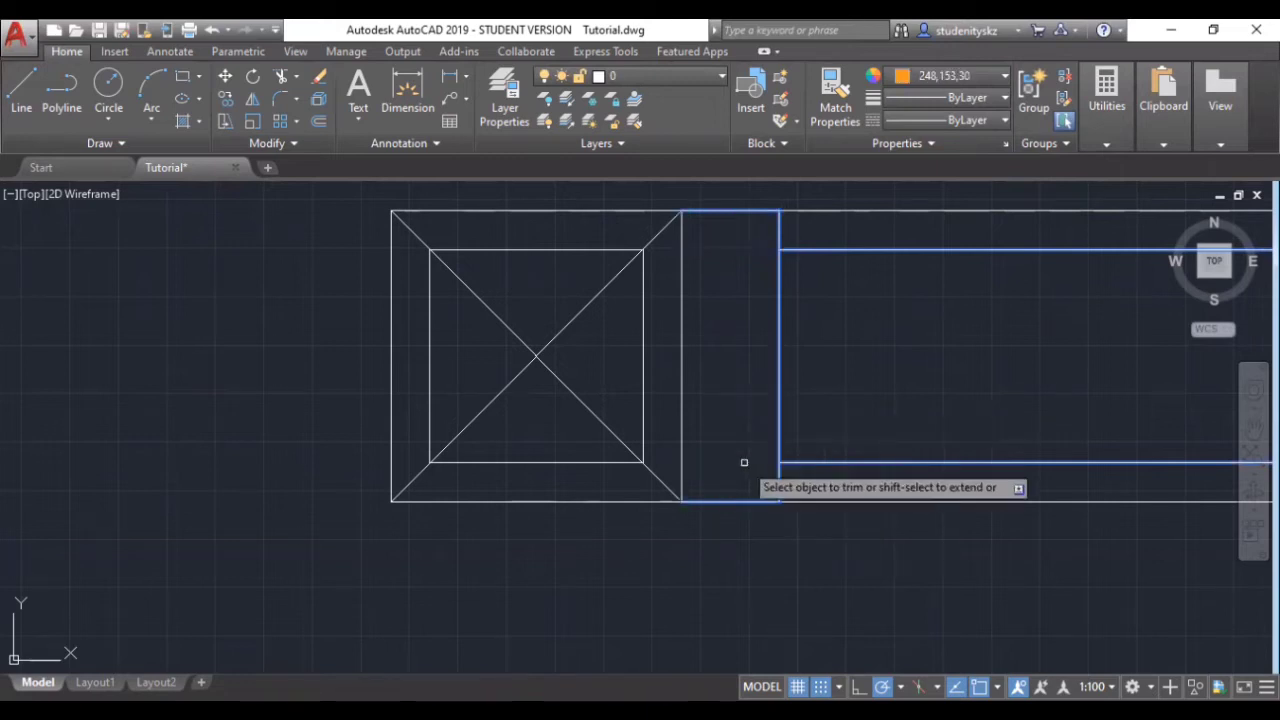
click(1253, 428)
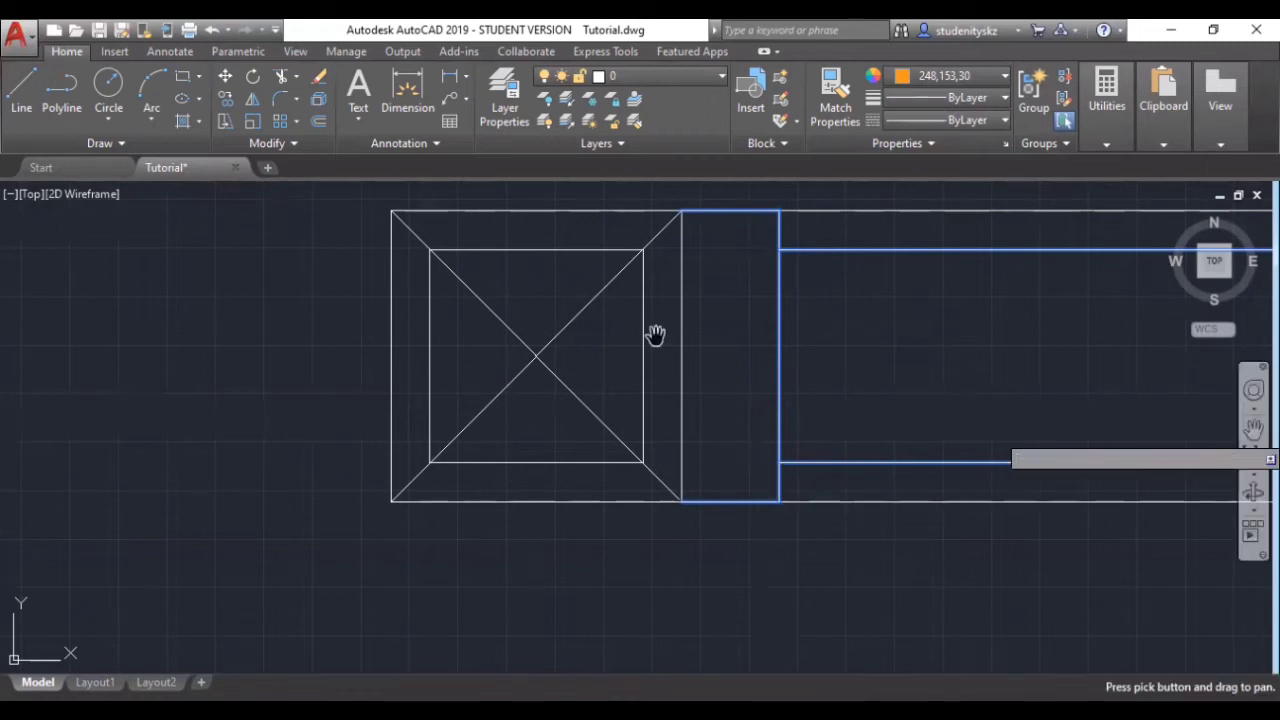
scroll(920, 346, down, 7)
drag(983, 277, 694, 309)
scroll(694, 309, up, 3)
drag(588, 418, 600, 390)
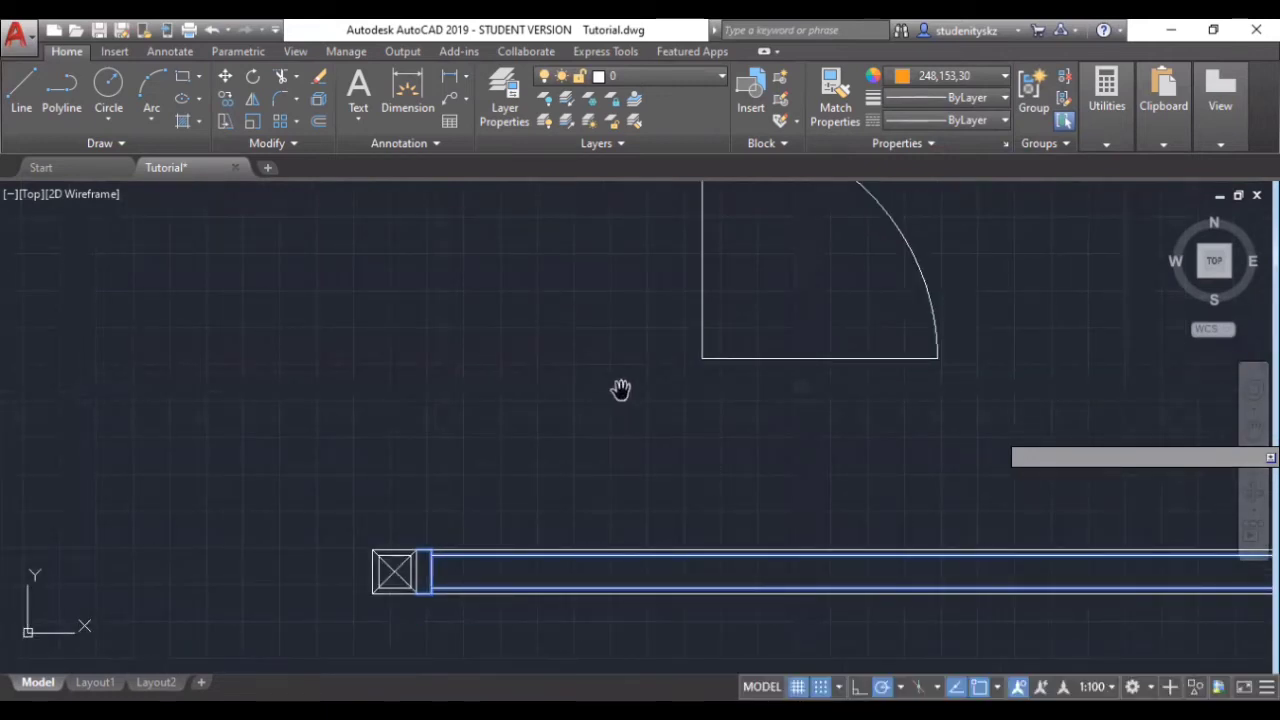
right_click(611, 433)
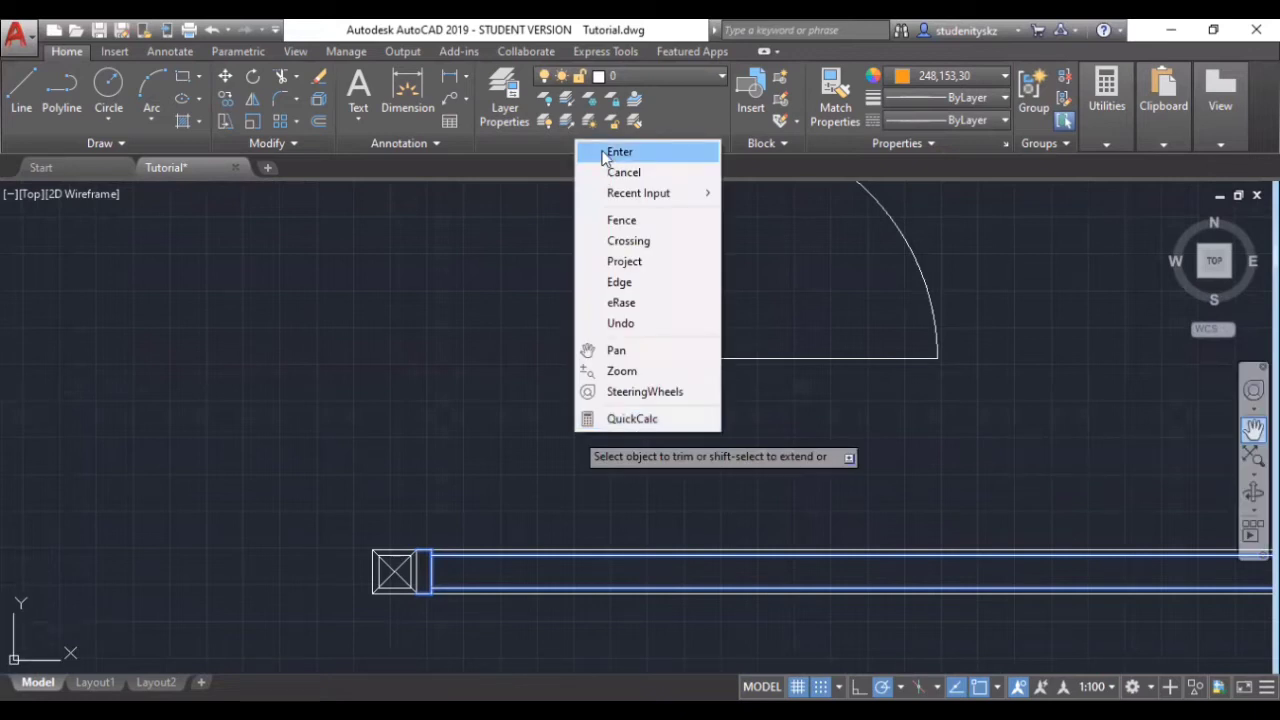
click(612, 152)
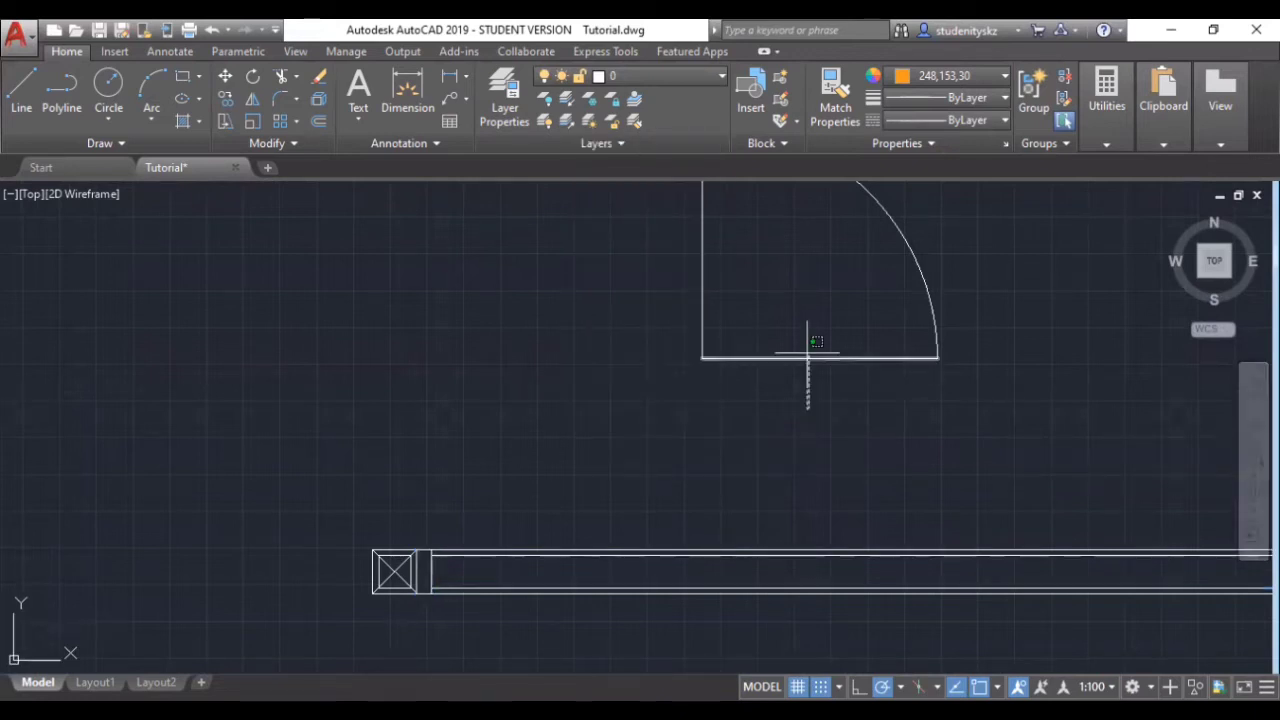
- Draw a line 80 cm right from the jamb's lower corner along the wall, then up to the wall's upper edge
scroll(662, 412, down, 2)
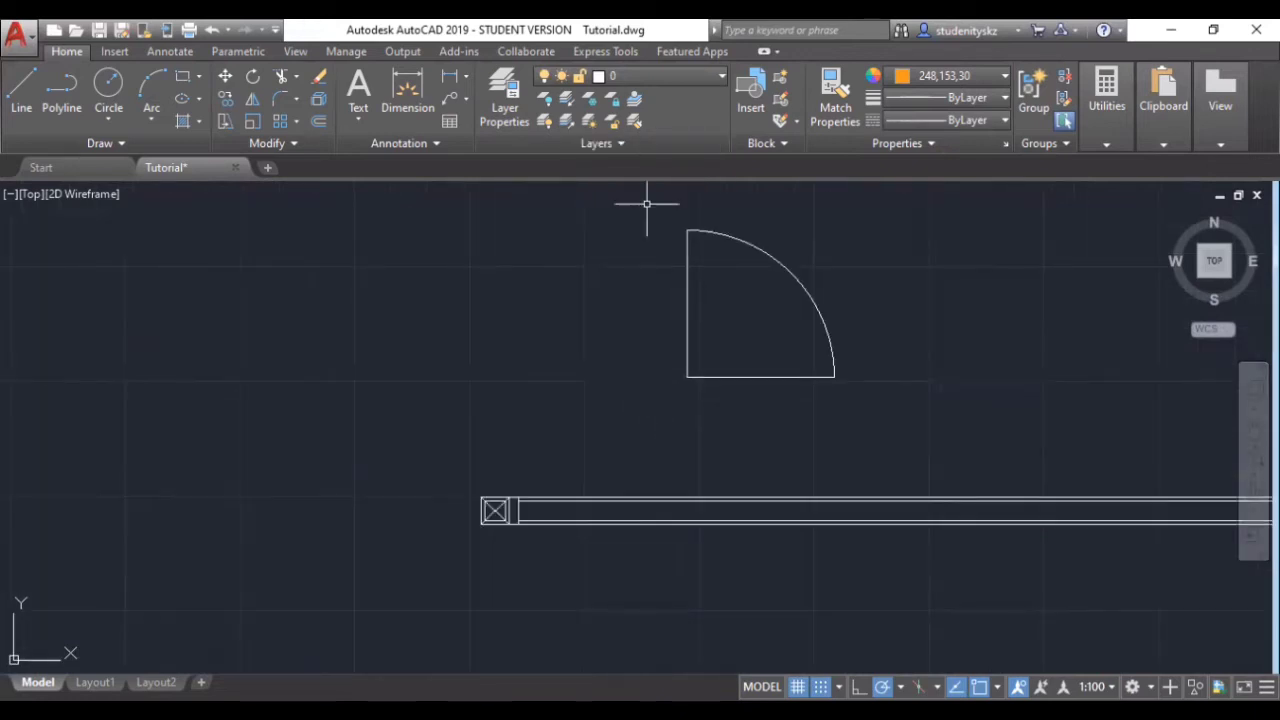
scroll(669, 396, up, 1)
scroll(669, 403, down, 1)
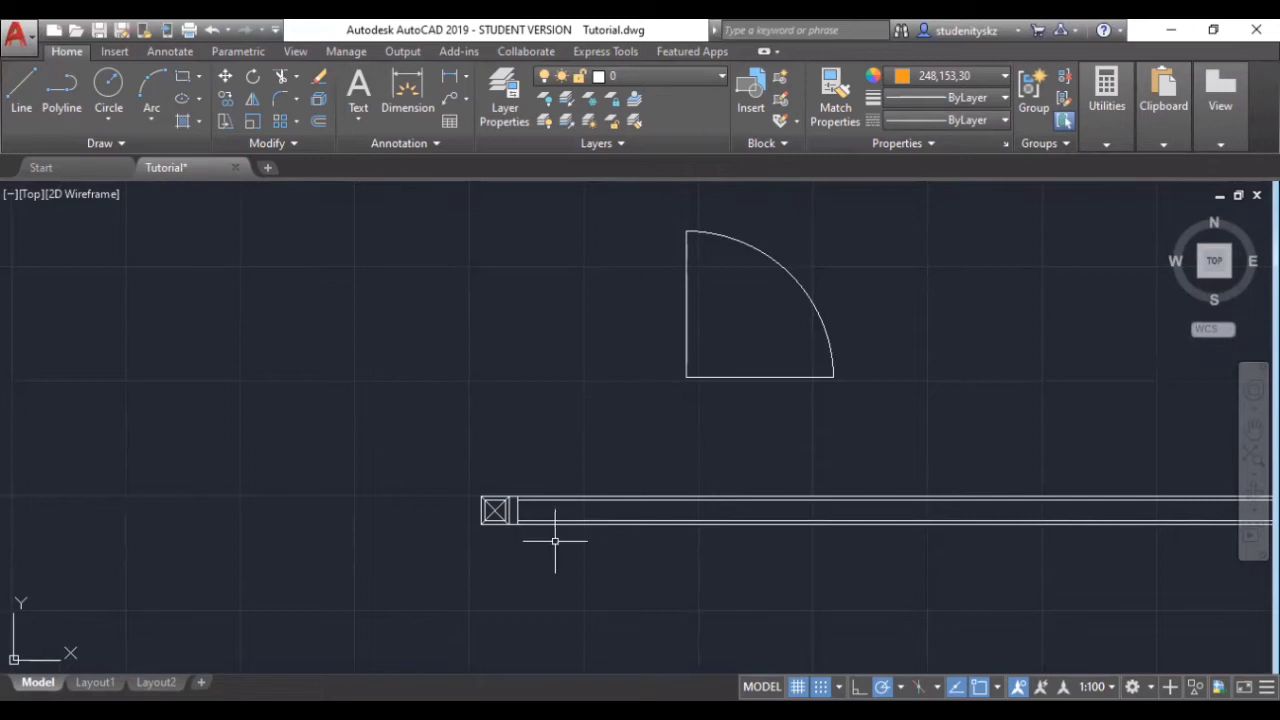
scroll(555, 544, up, 2)
scroll(552, 544, up, 3)
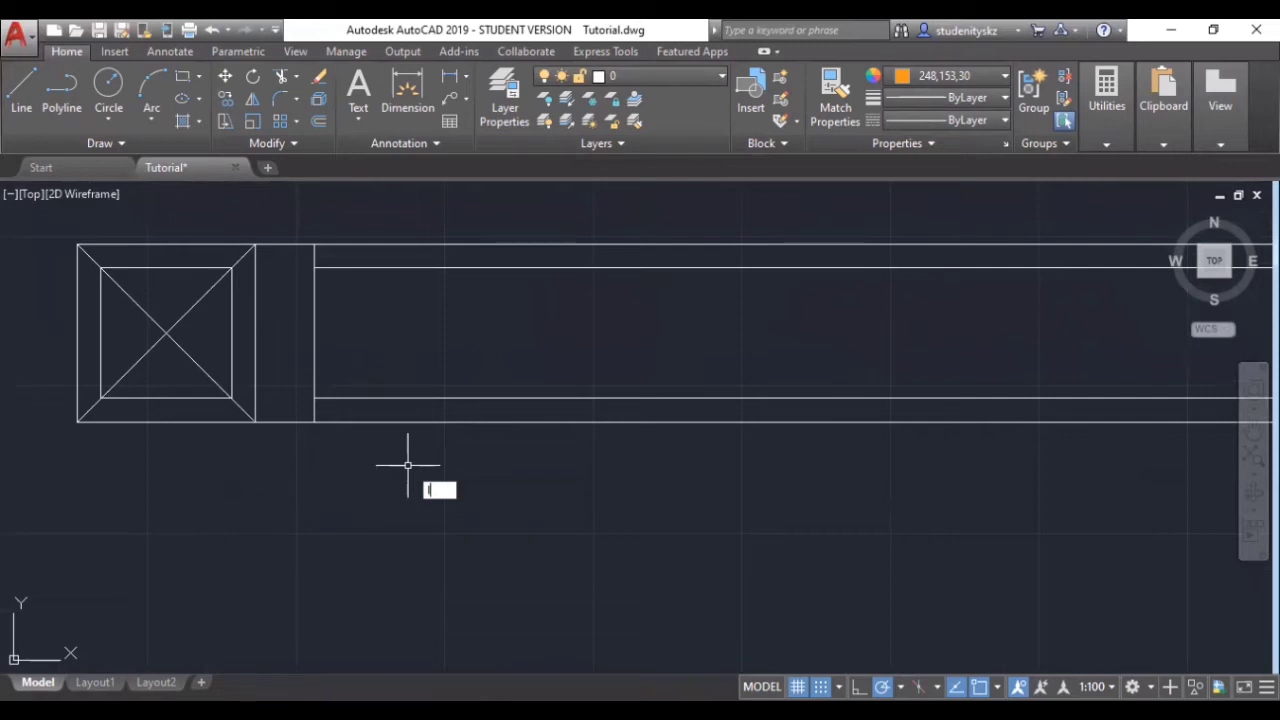
click(314, 421)
text(80)
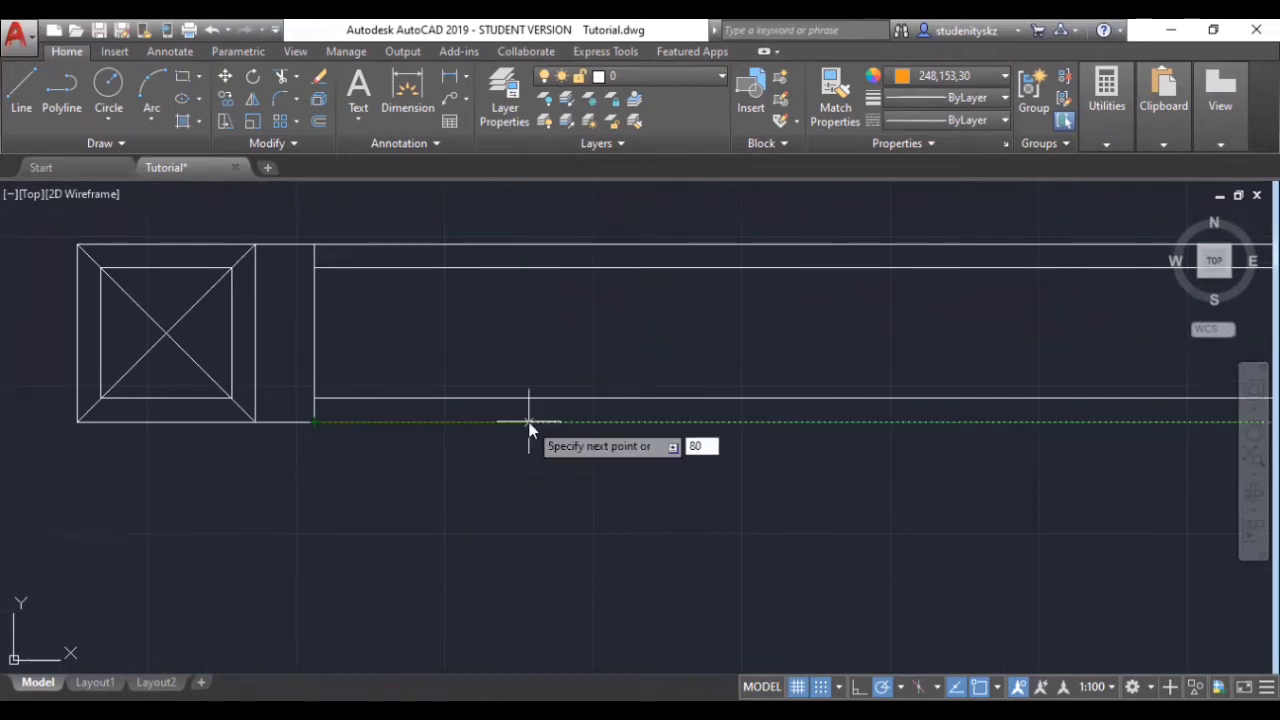
key(Return)
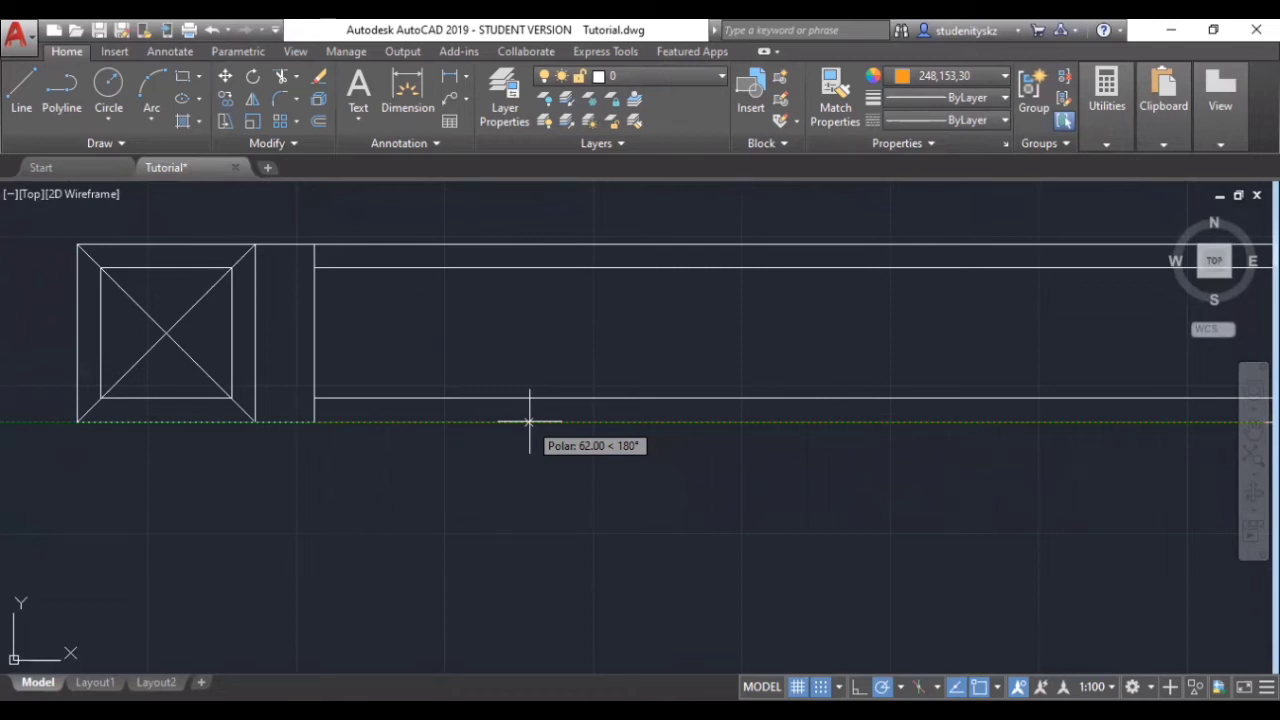
scroll(530, 421, down, 6)
scroll(563, 400, up, 2)
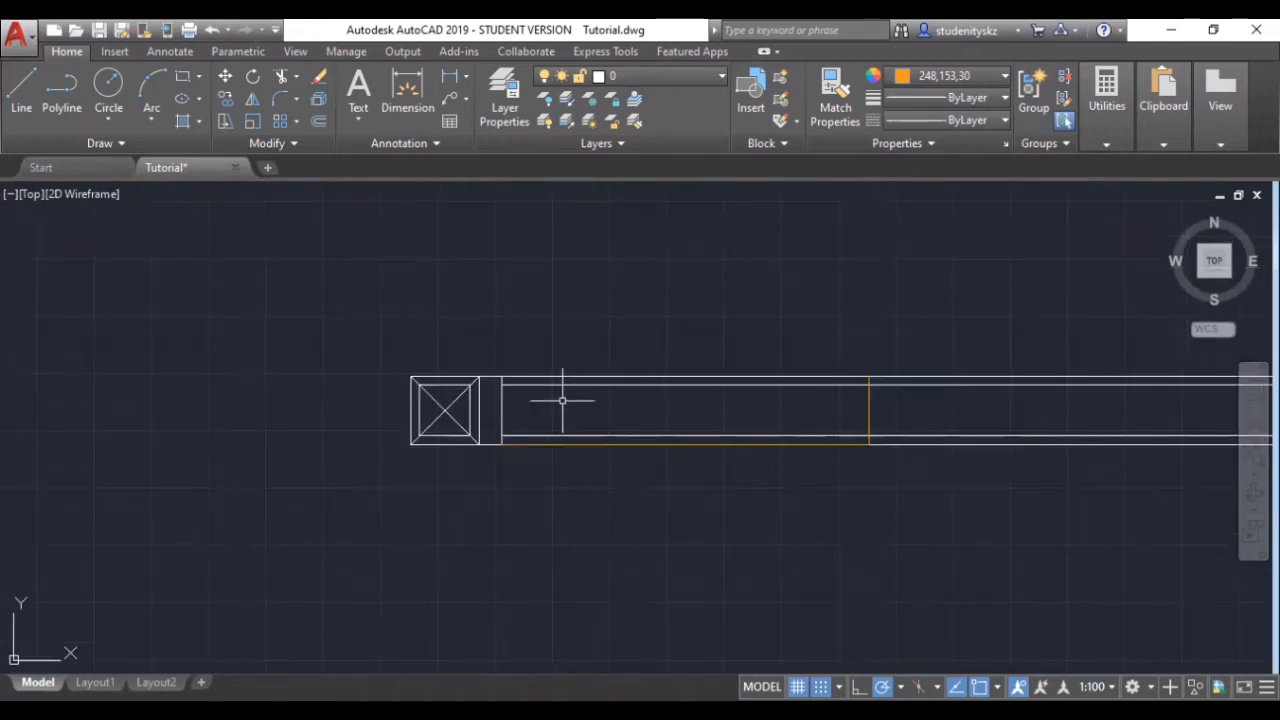
click(342, 297)
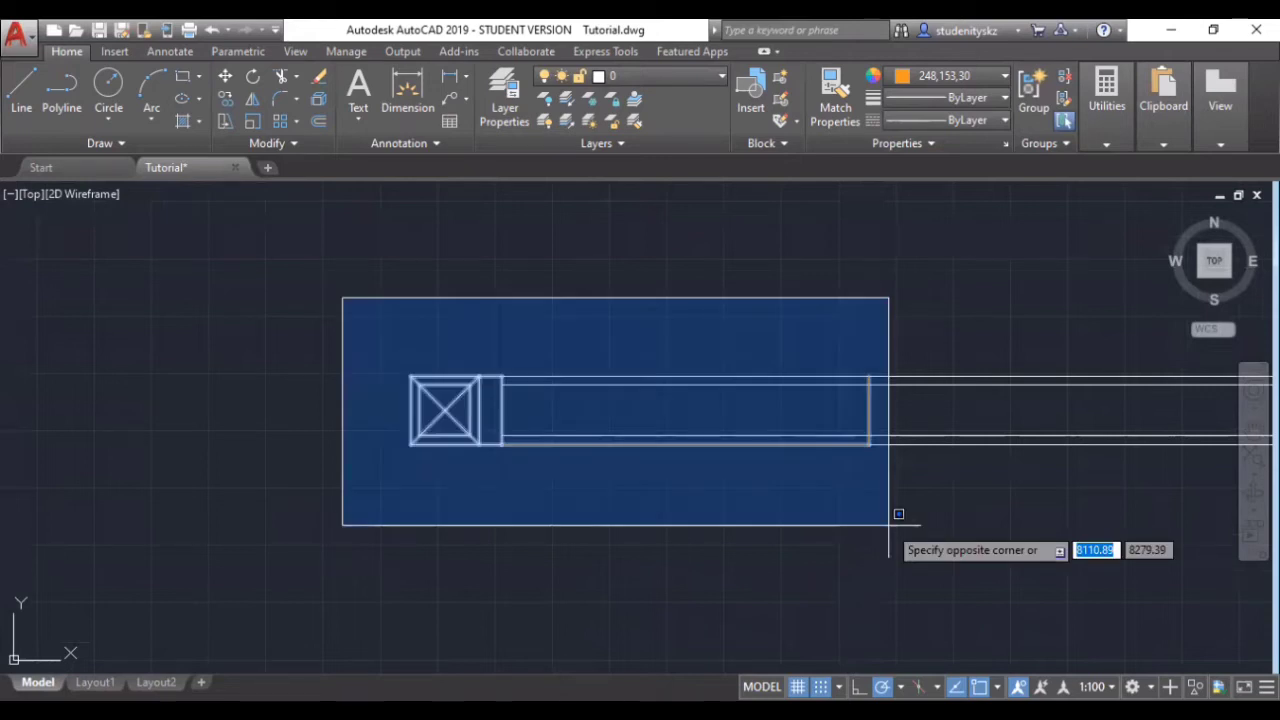
click(888, 524)
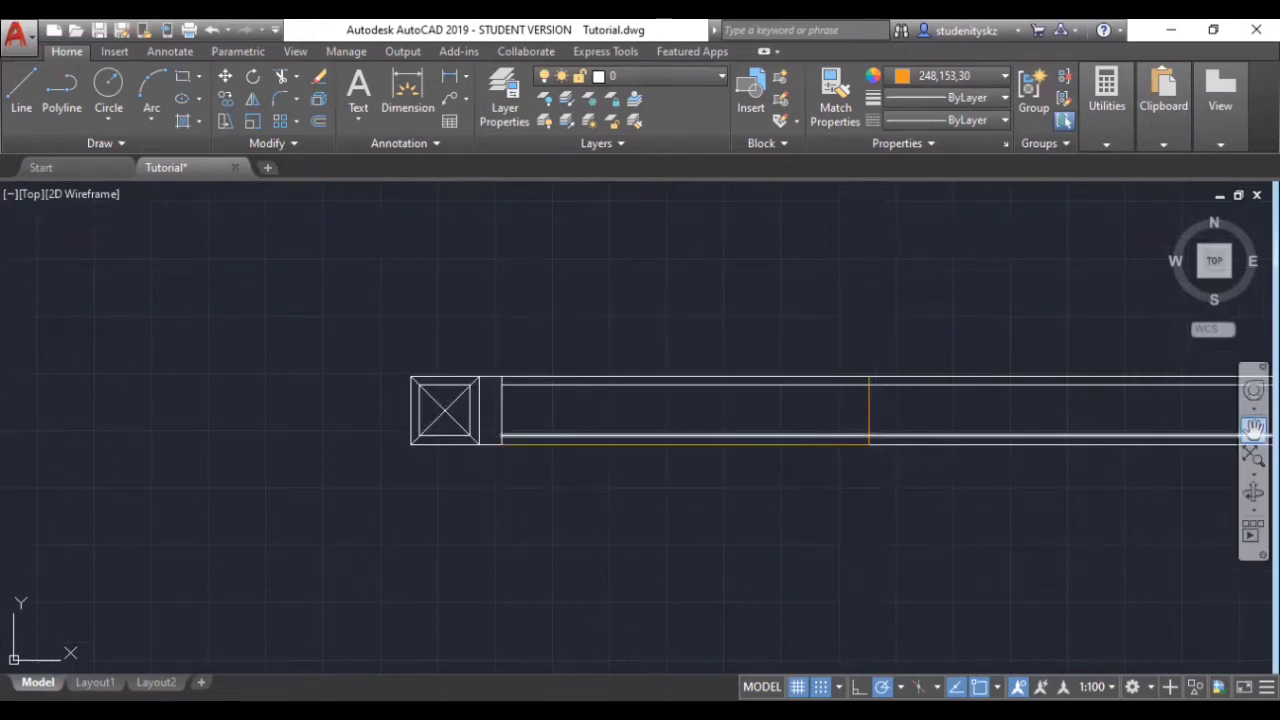
scroll(865, 440, up, 4)
scroll(865, 440, down, 4)
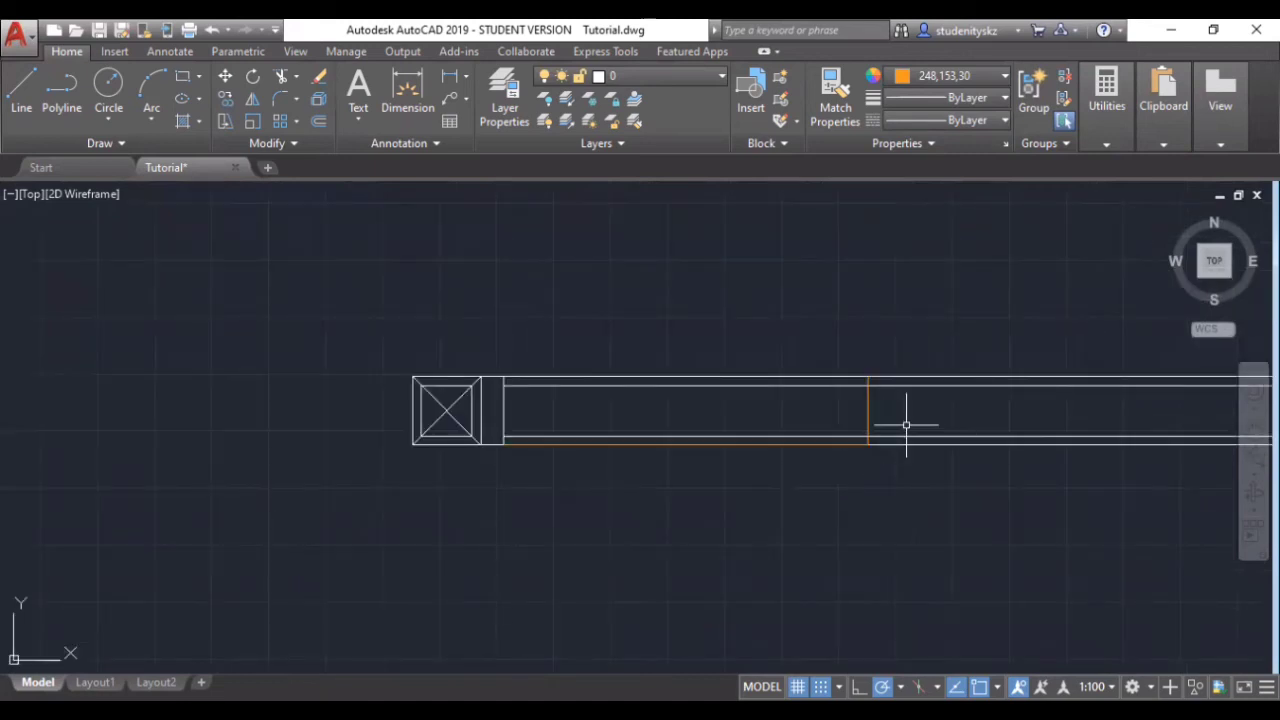
- Draw a line 5 cm right from the foot of the orange vertical line, then up to the wall's upper edge
scroll(903, 427, up, 6)
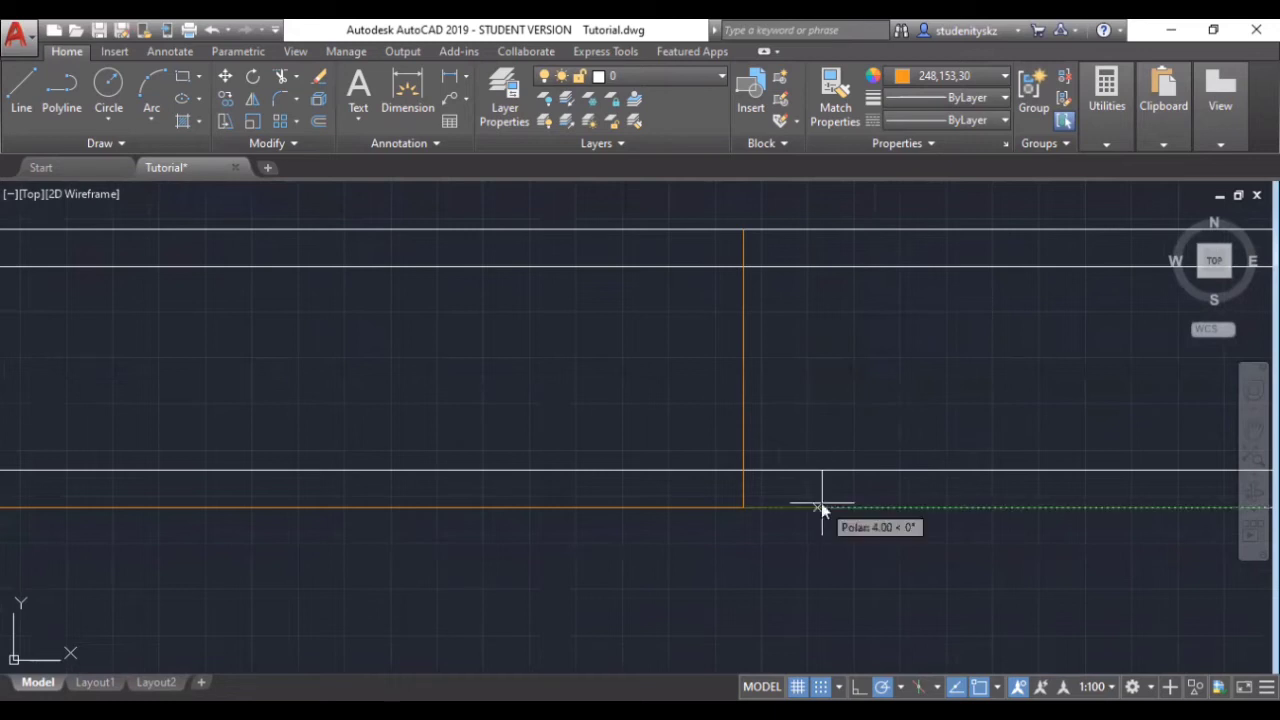
text(5)
key(Return)
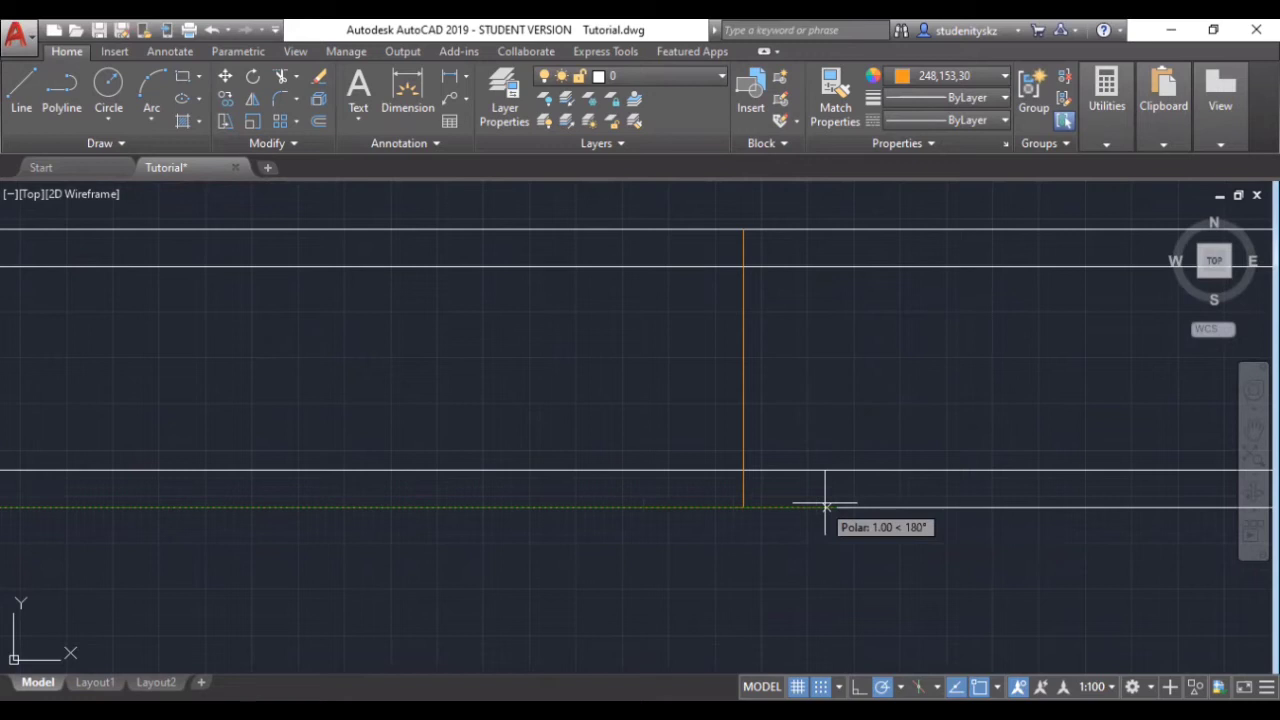
text(30)
key(Return)
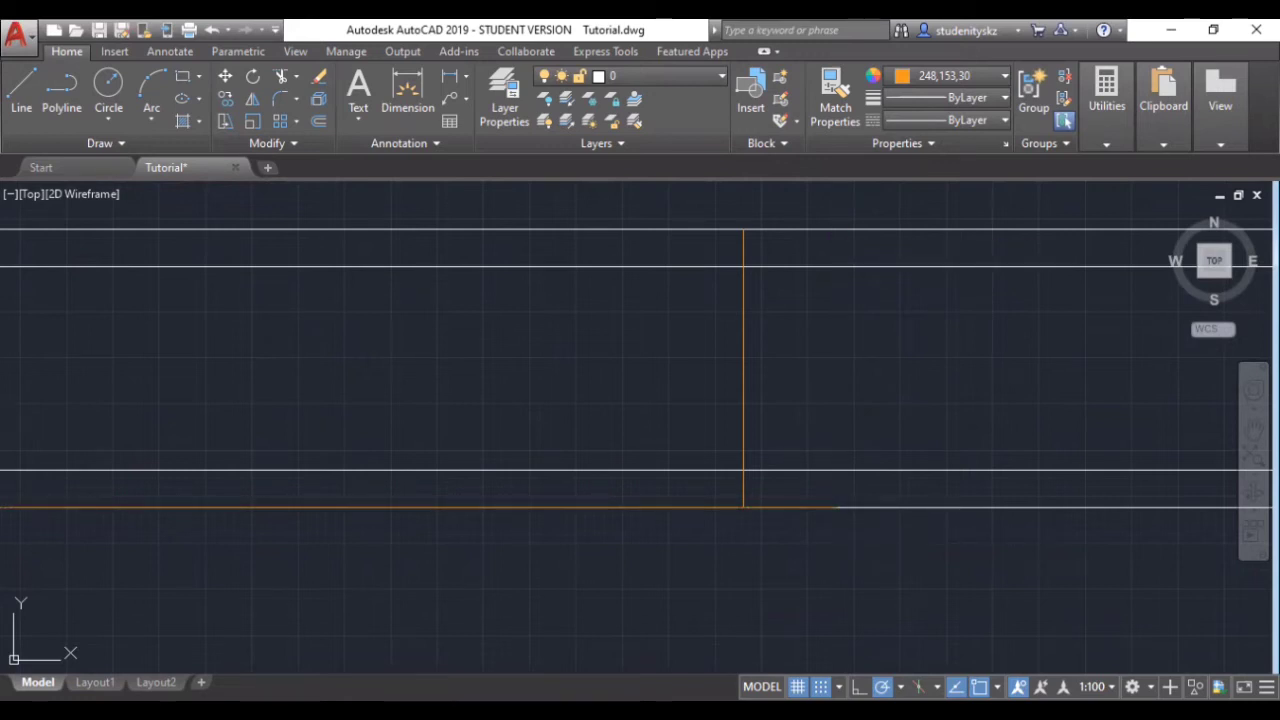
- Trim the two inner wall lines between the two orange vertical jamb lines
scroll(664, 332, down, 2)
click(715, 312)
click(771, 314)
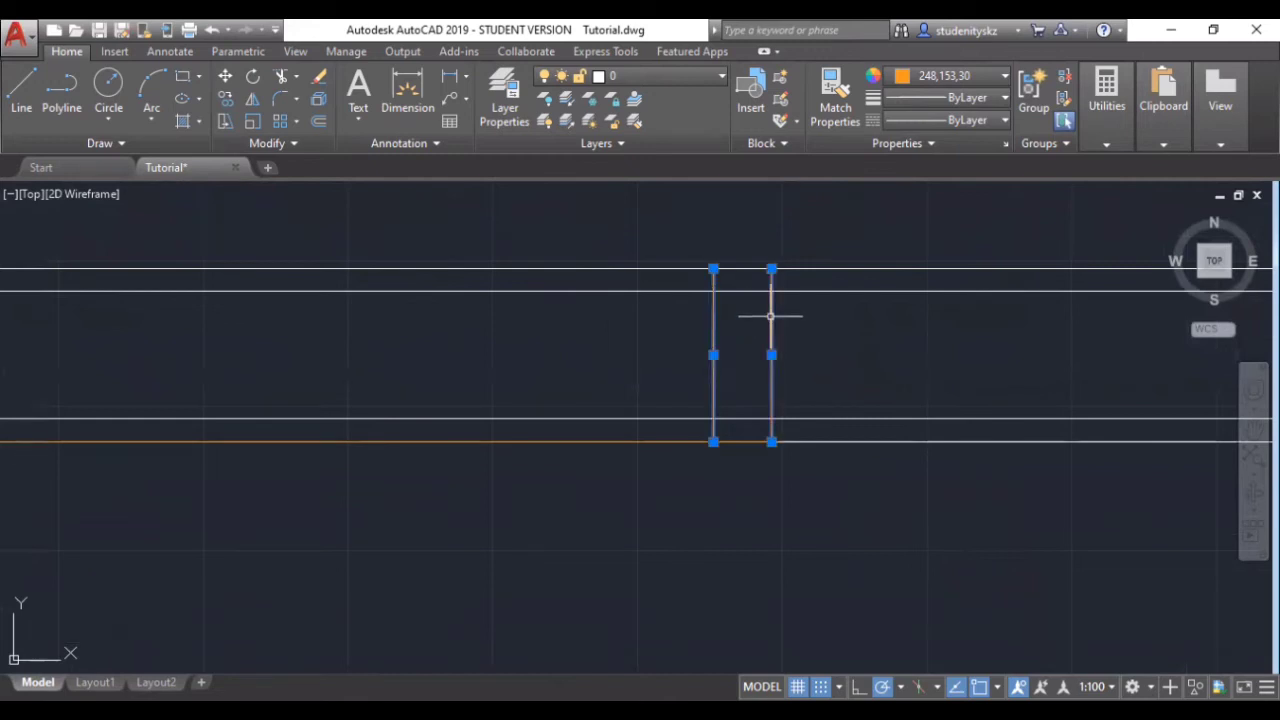
click(750, 291)
click(747, 268)
click(747, 418)
click(743, 441)
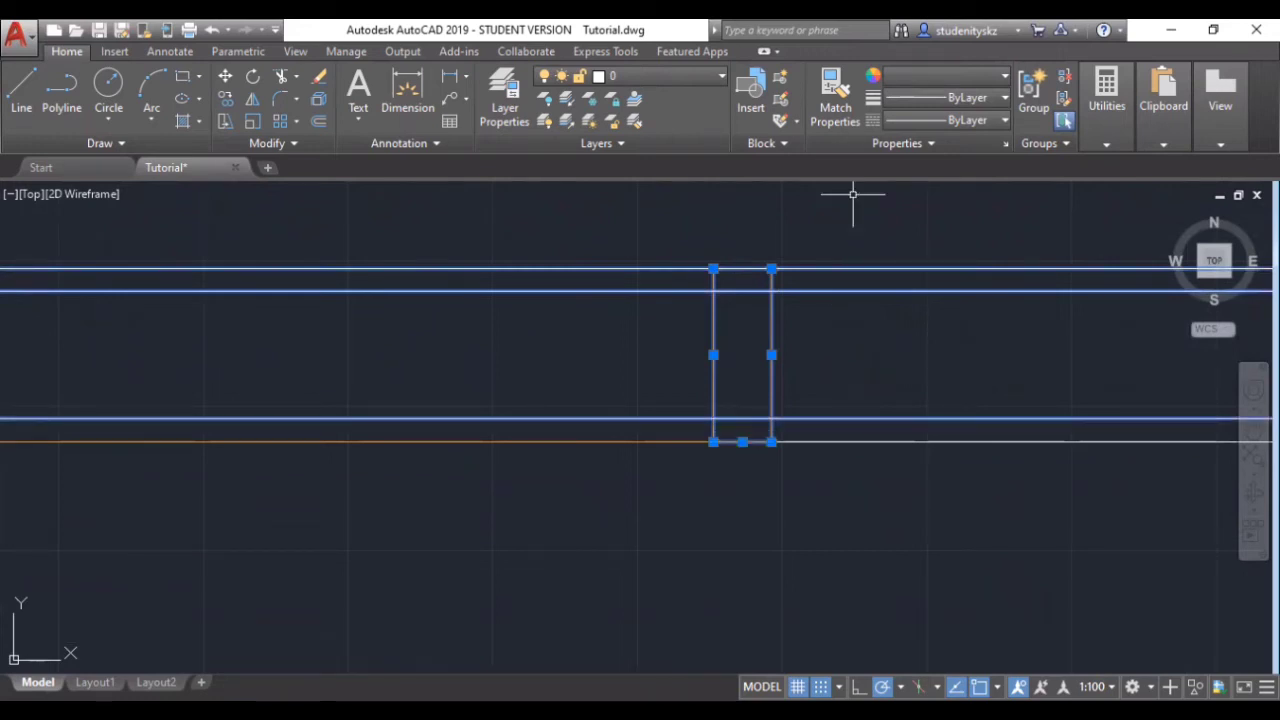
text(tr)
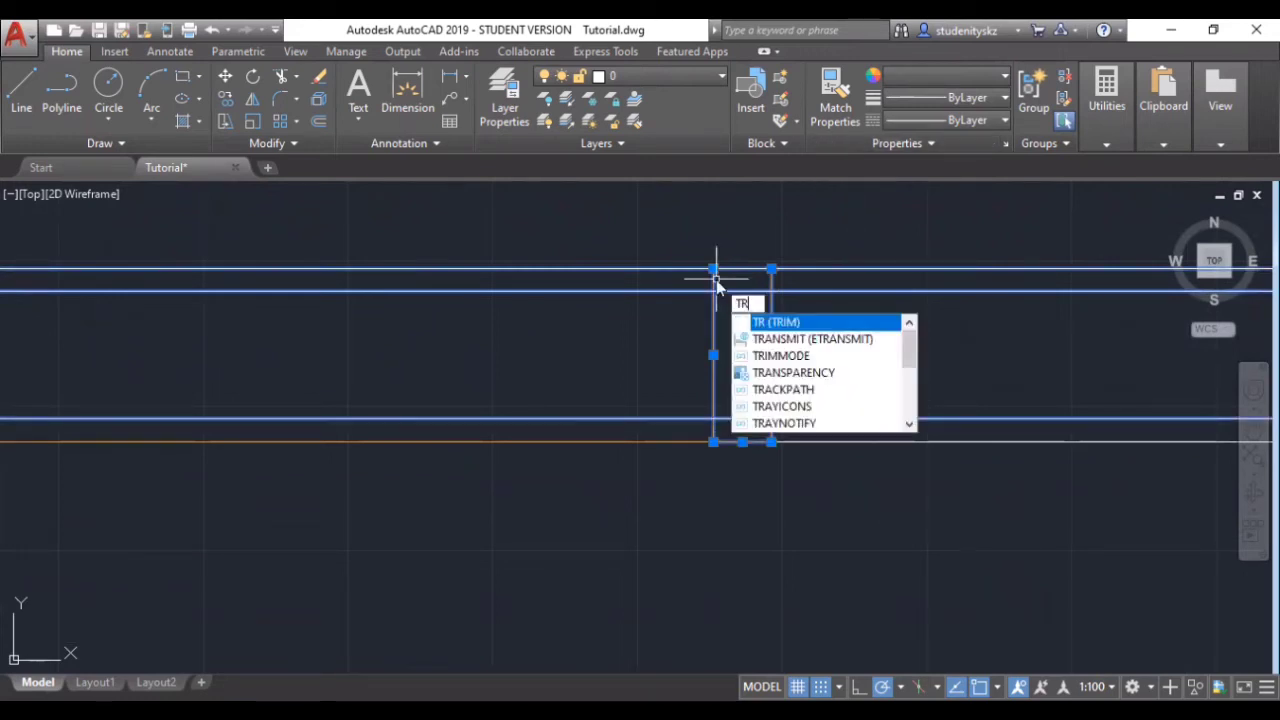
key(Return)
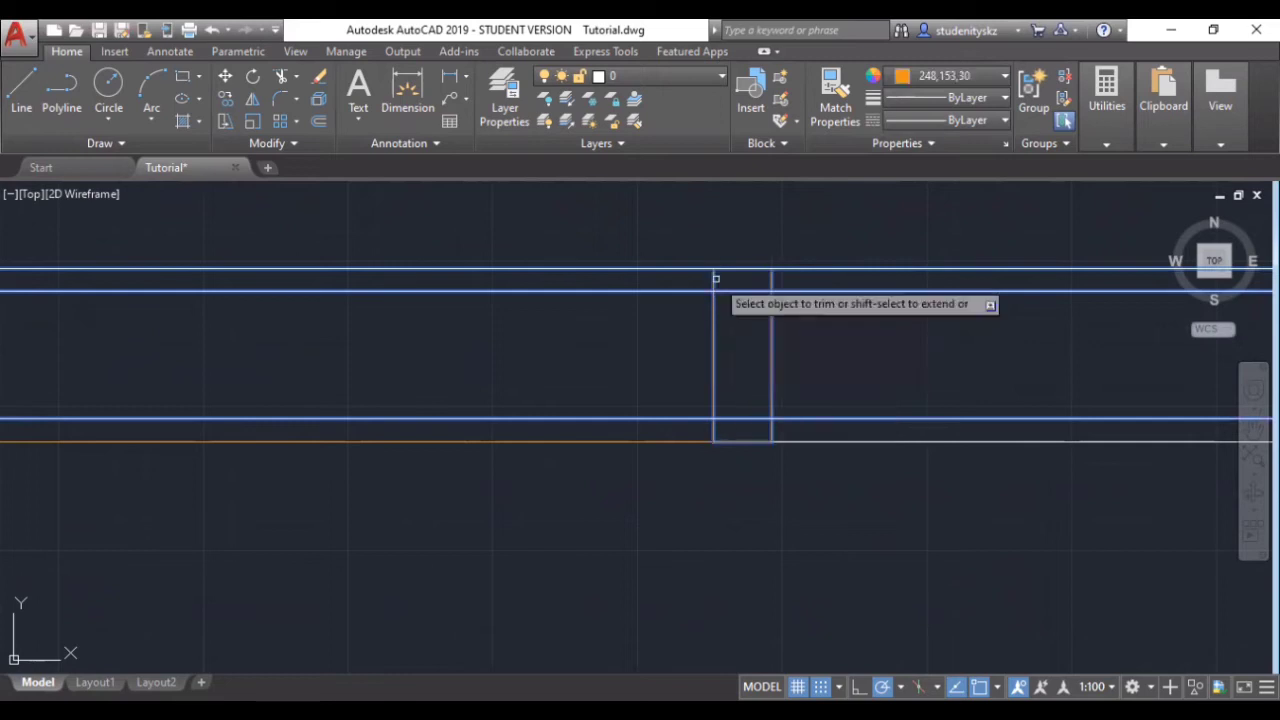
click(722, 290)
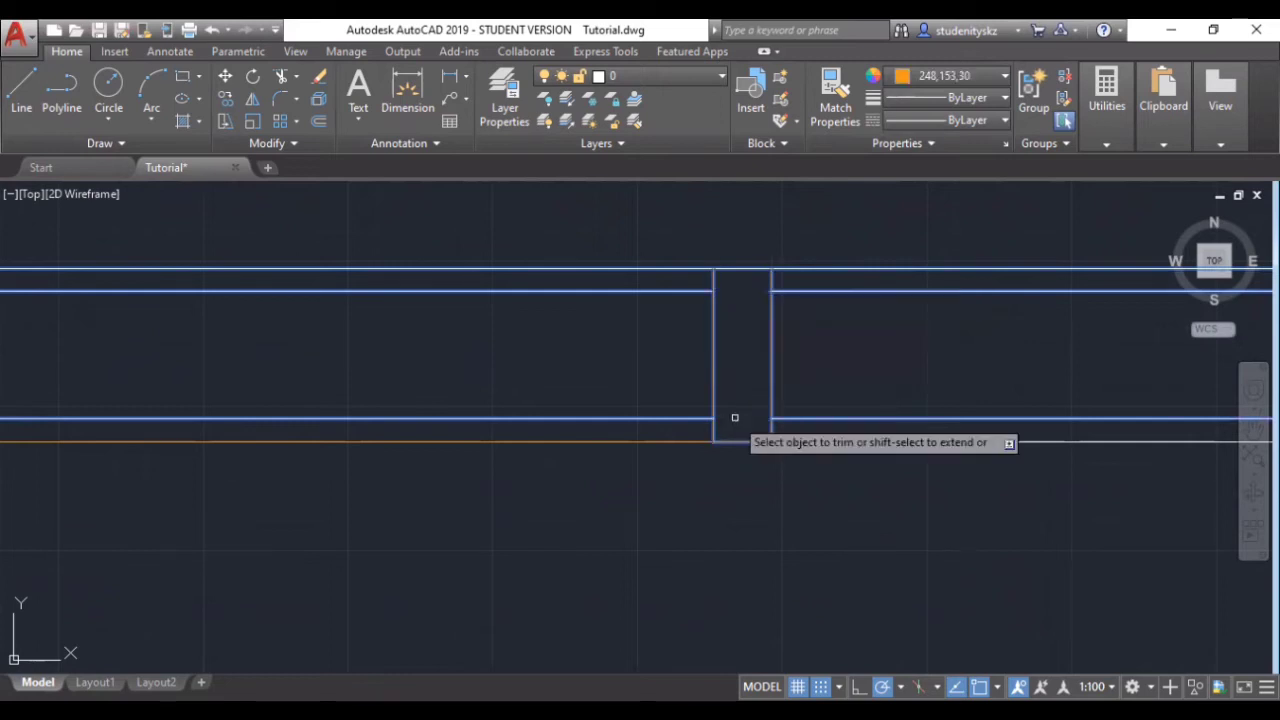
- Set the current drawing colour to ByLayer and clear the selection
click(935, 79)
click(945, 98)
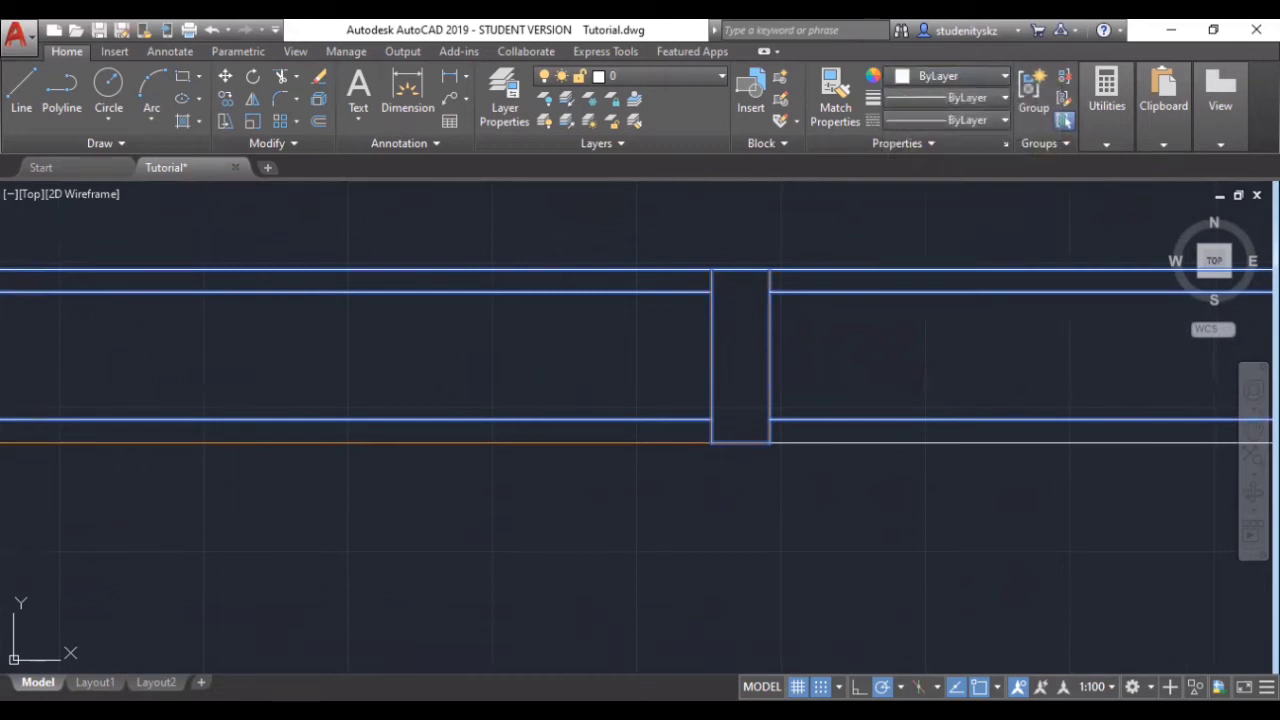
click(932, 80)
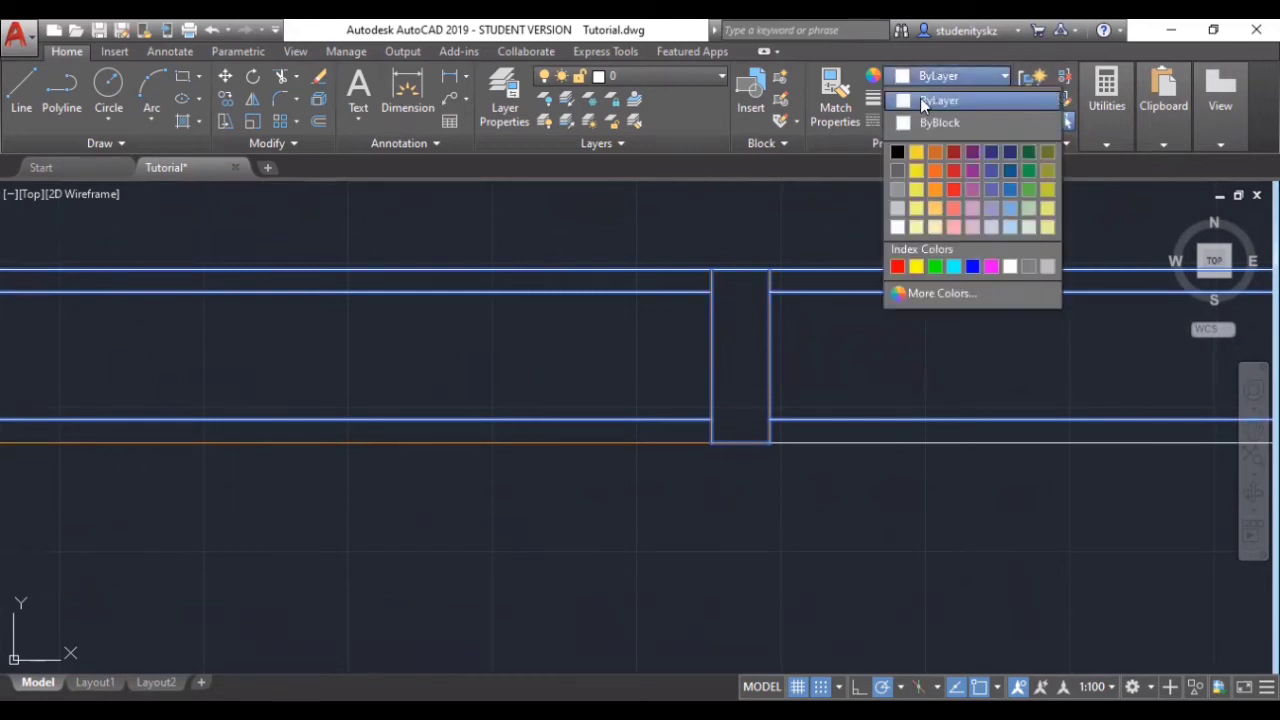
click(921, 100)
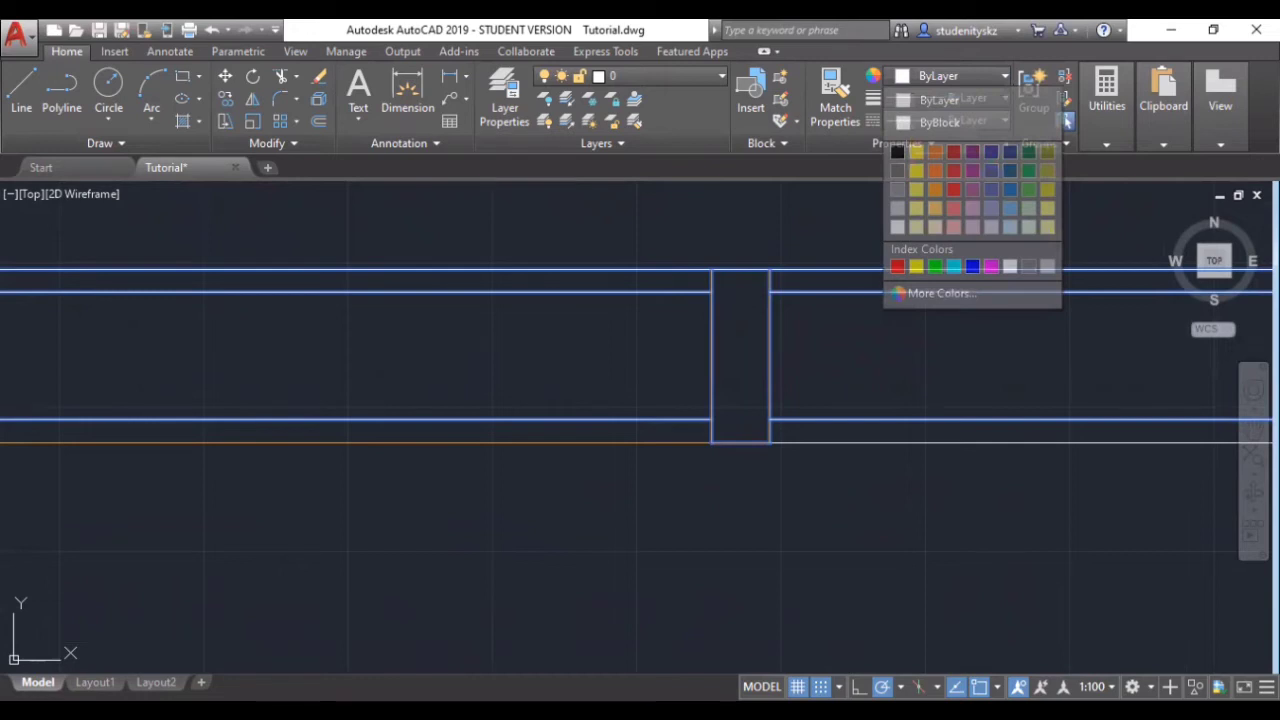
key(p)
key(Return)
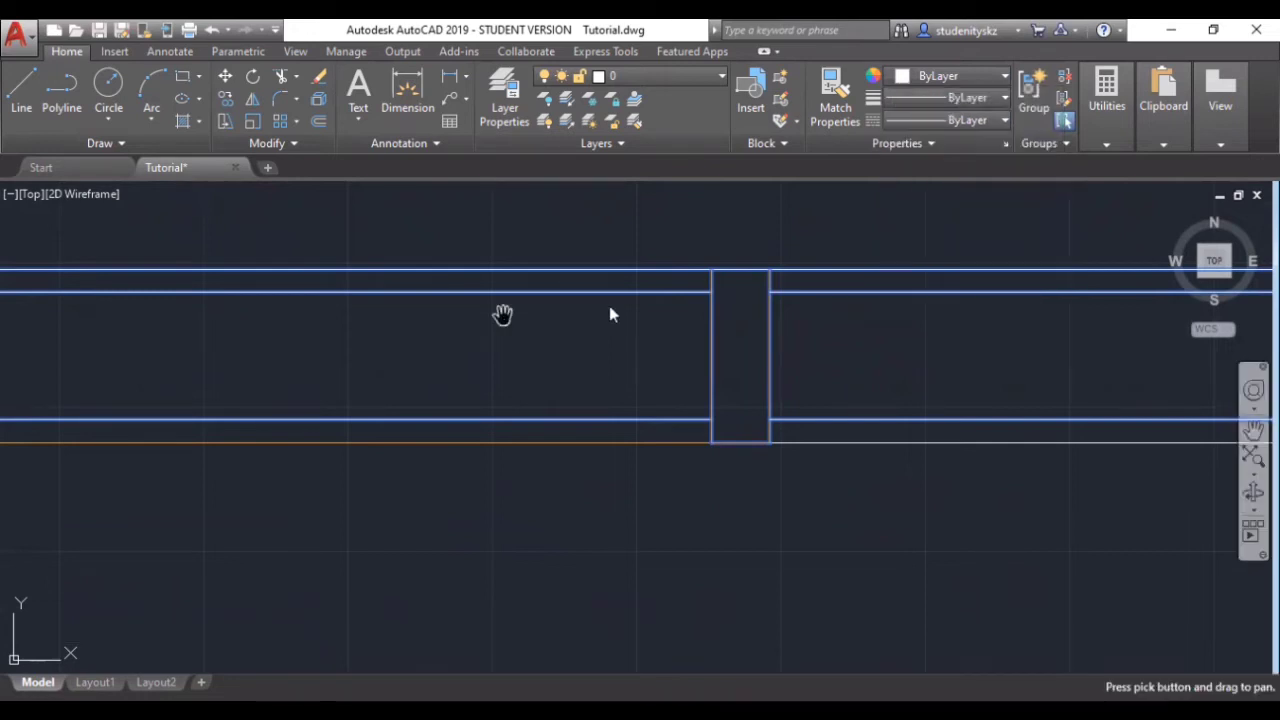
key(Escape)
- Set the colour of both orange vertical jamb lines, the short line joining them and the 80 cm line to ByLayer
click(711, 324)
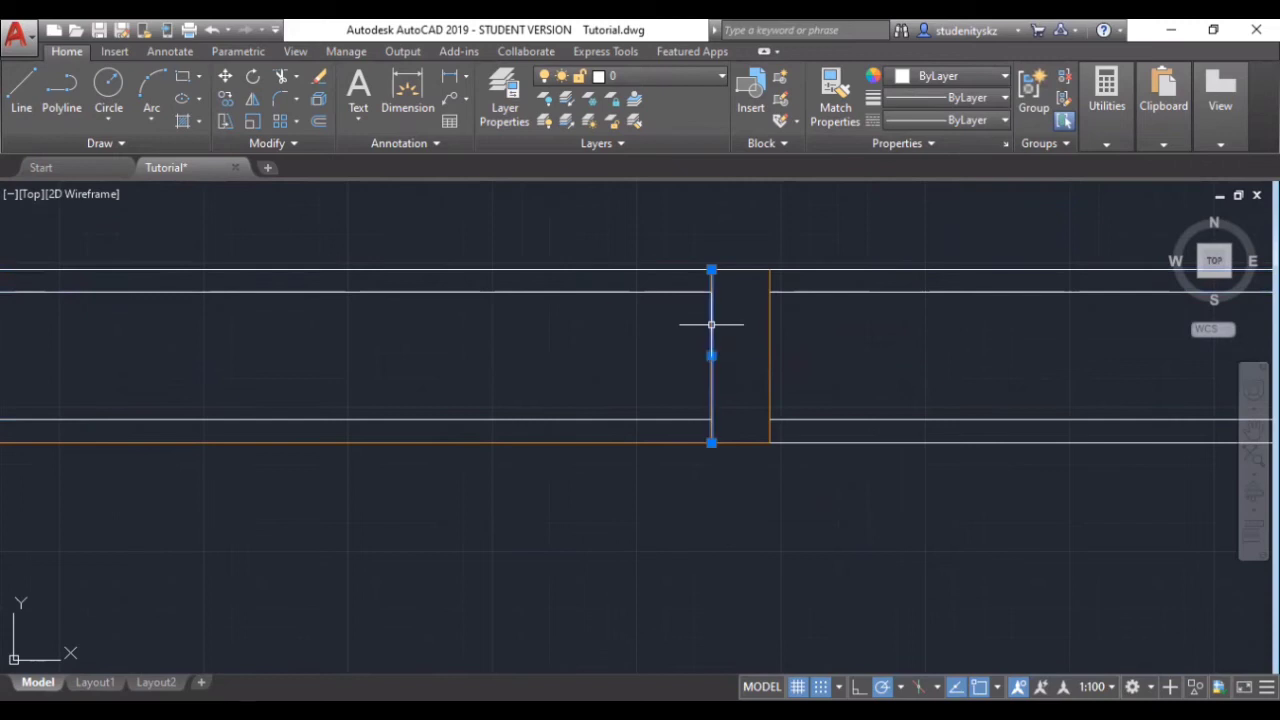
click(769, 314)
click(742, 442)
click(702, 442)
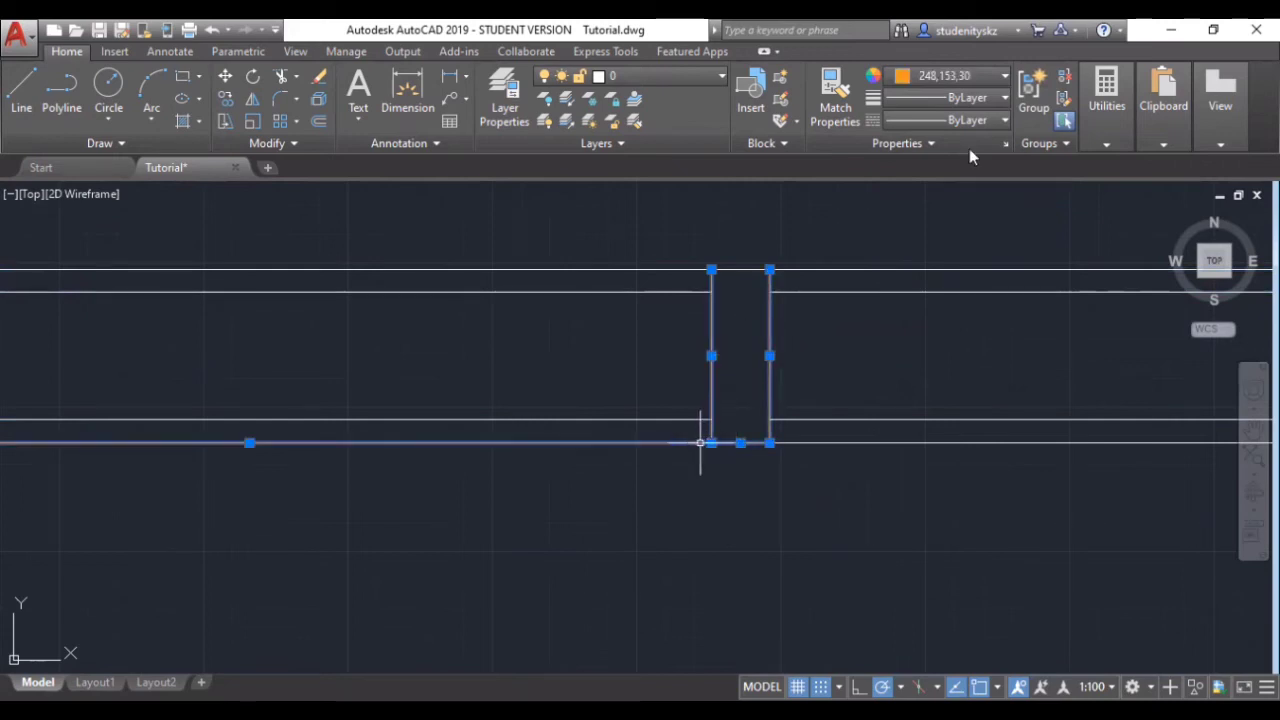
click(987, 79)
click(952, 92)
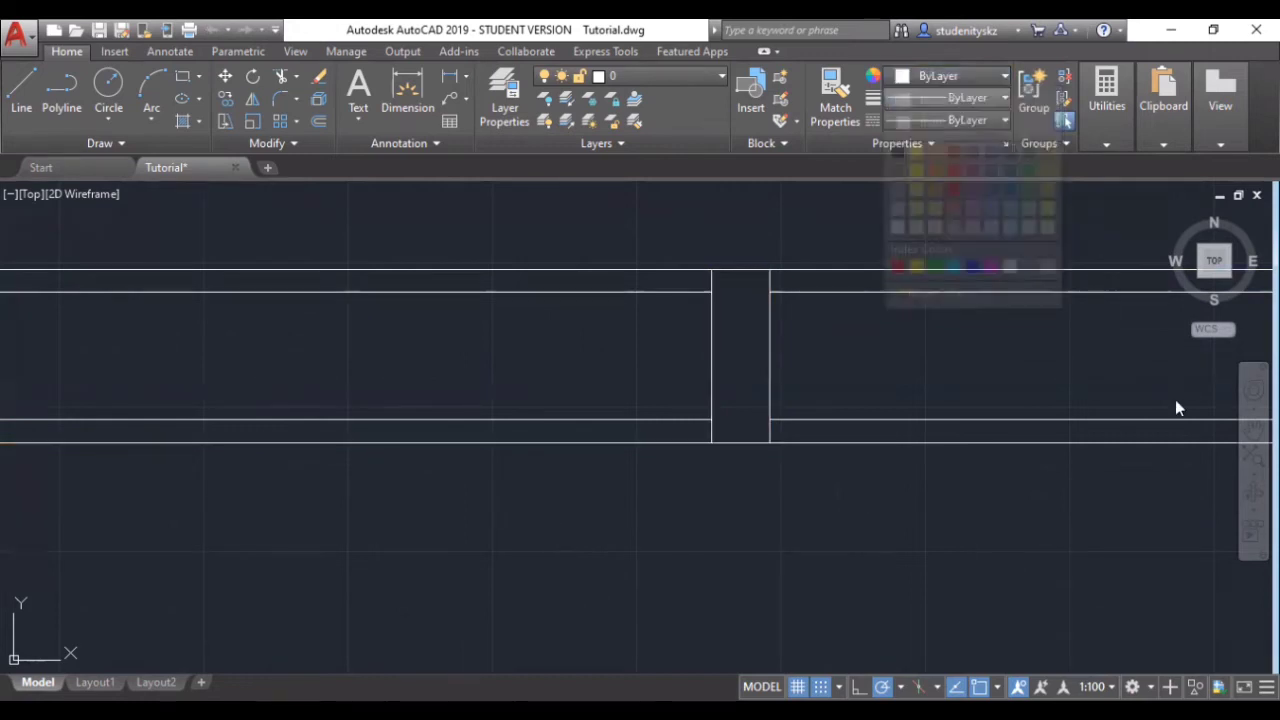
- Trim the wall's upper edge line between the two door jambs beside the column
click(1253, 430)
drag(353, 356, 702, 358)
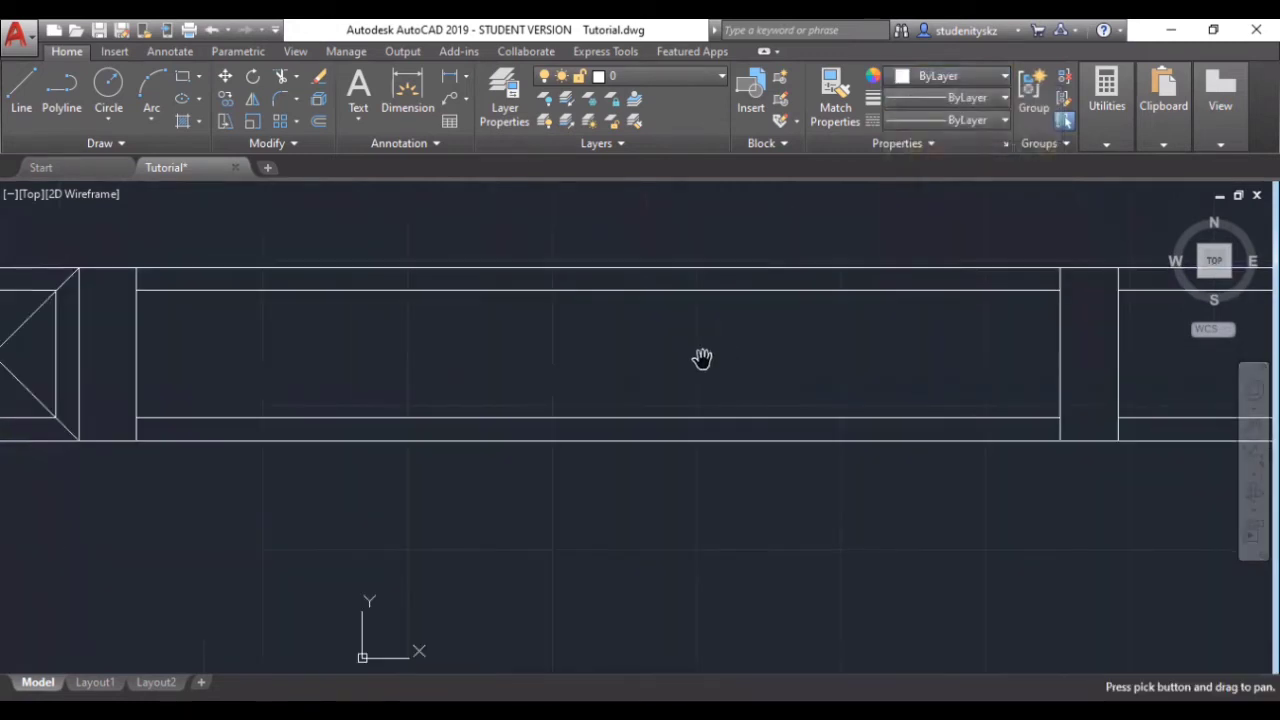
scroll(702, 358, down, 3)
key(Escape)
middle_drag(494, 337, 474, 360)
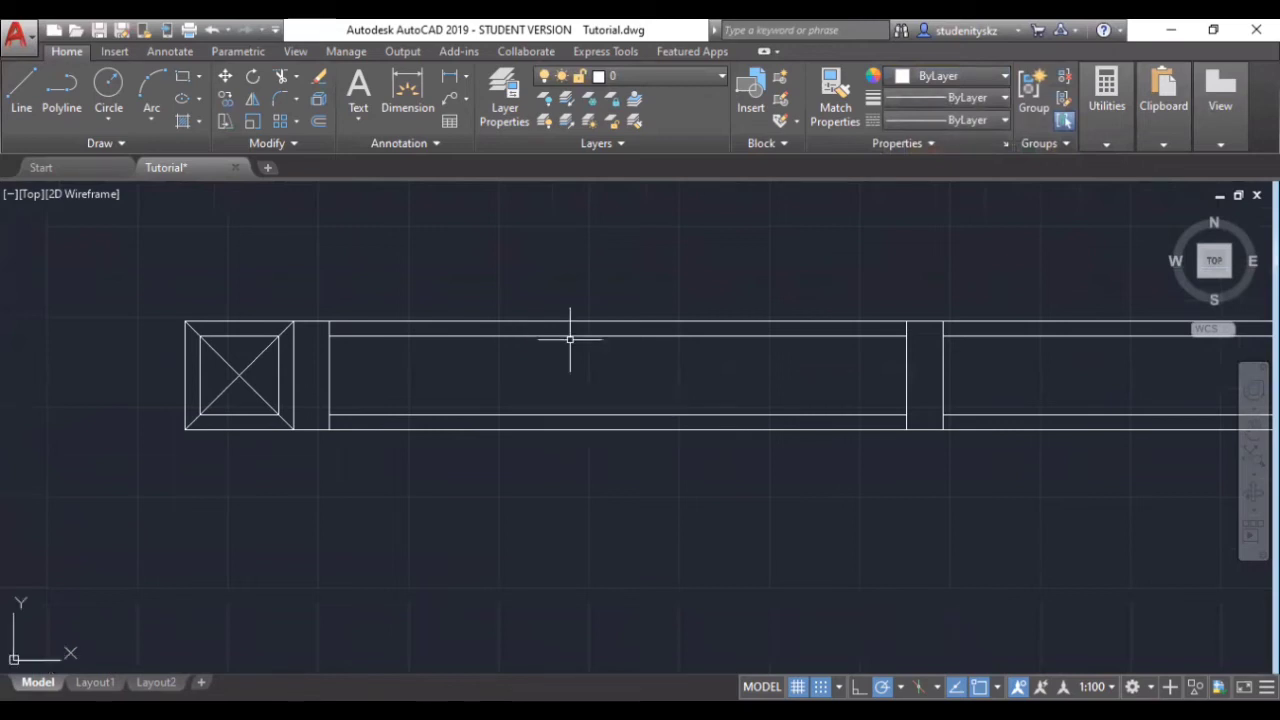
click(570, 336)
click(571, 322)
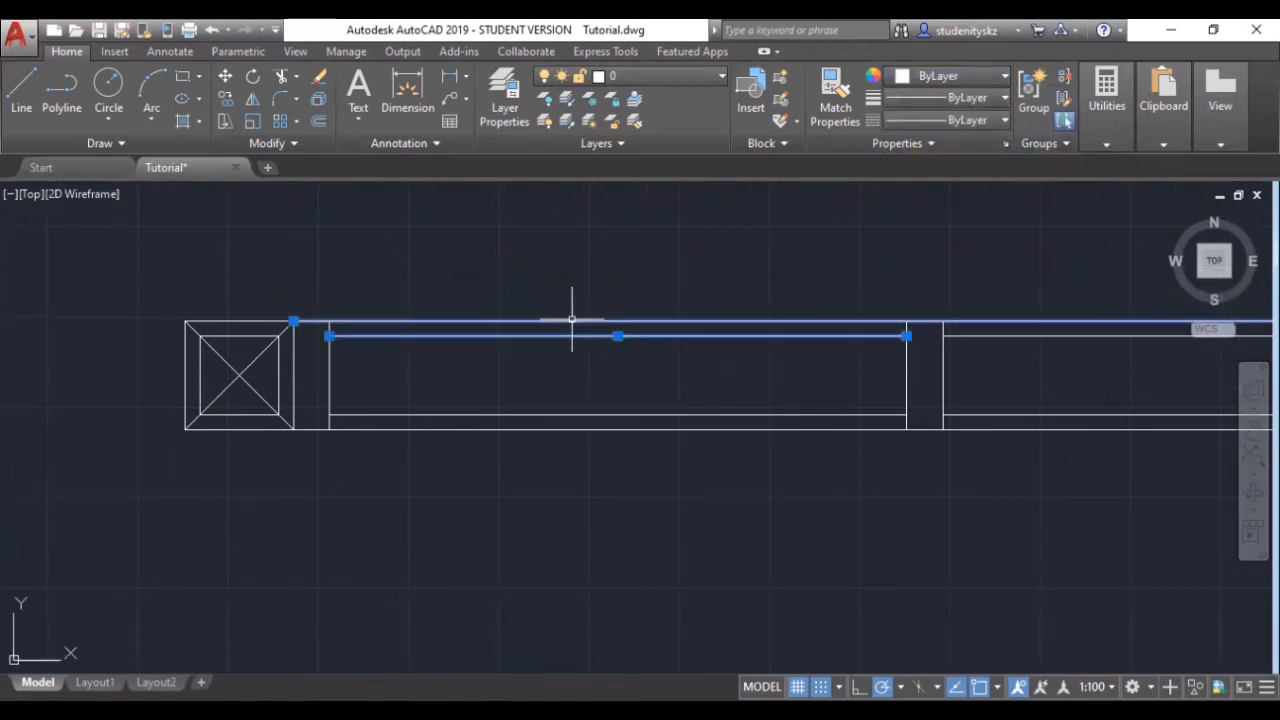
click(573, 415)
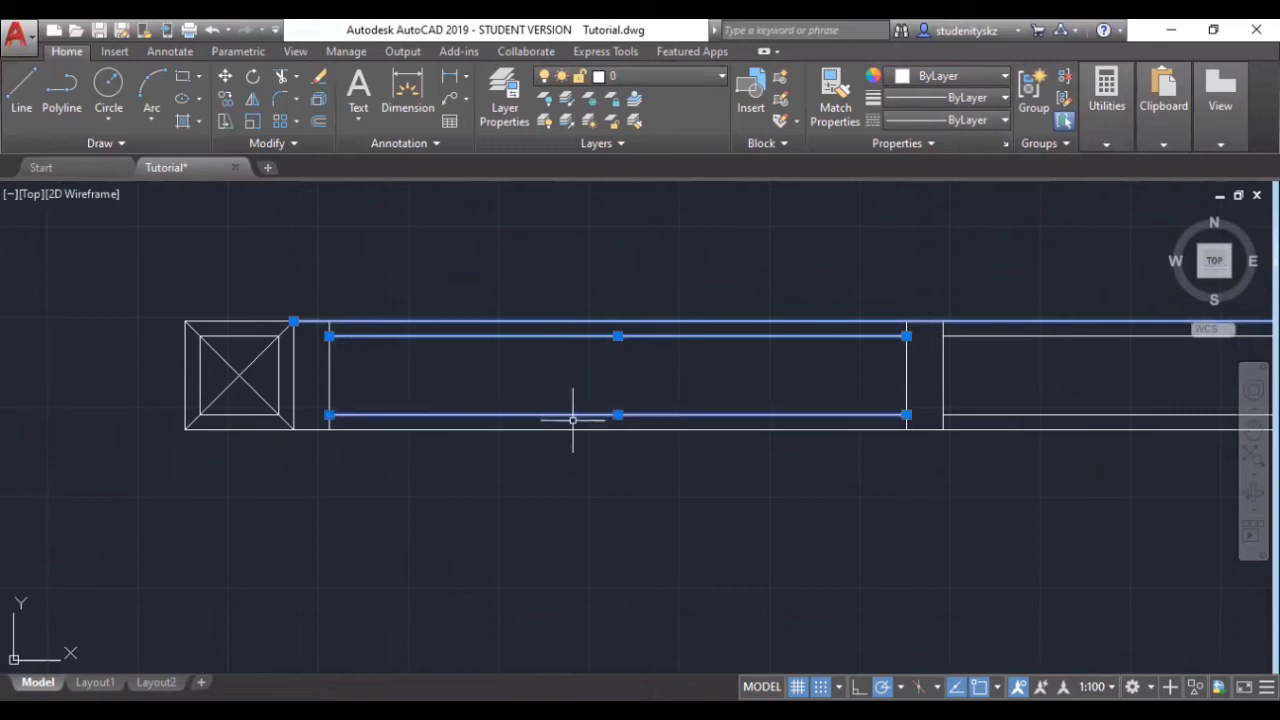
click(570, 429)
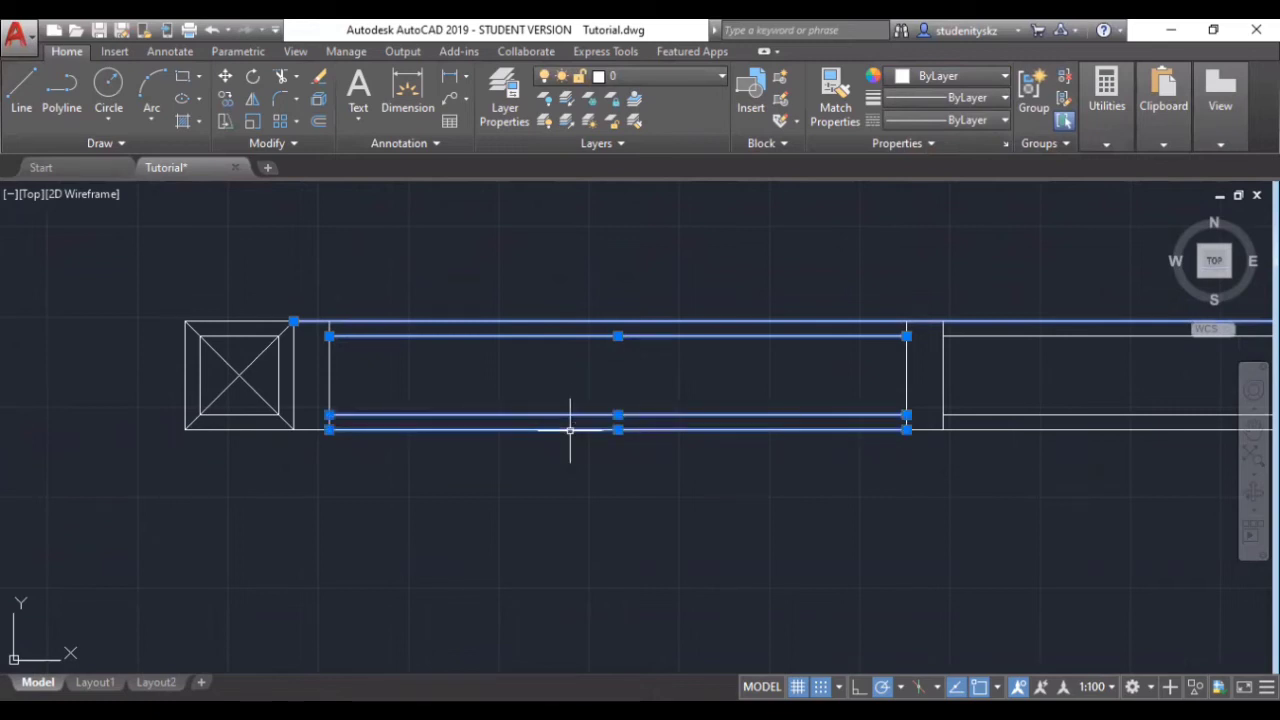
scroll(906, 297, up, 5)
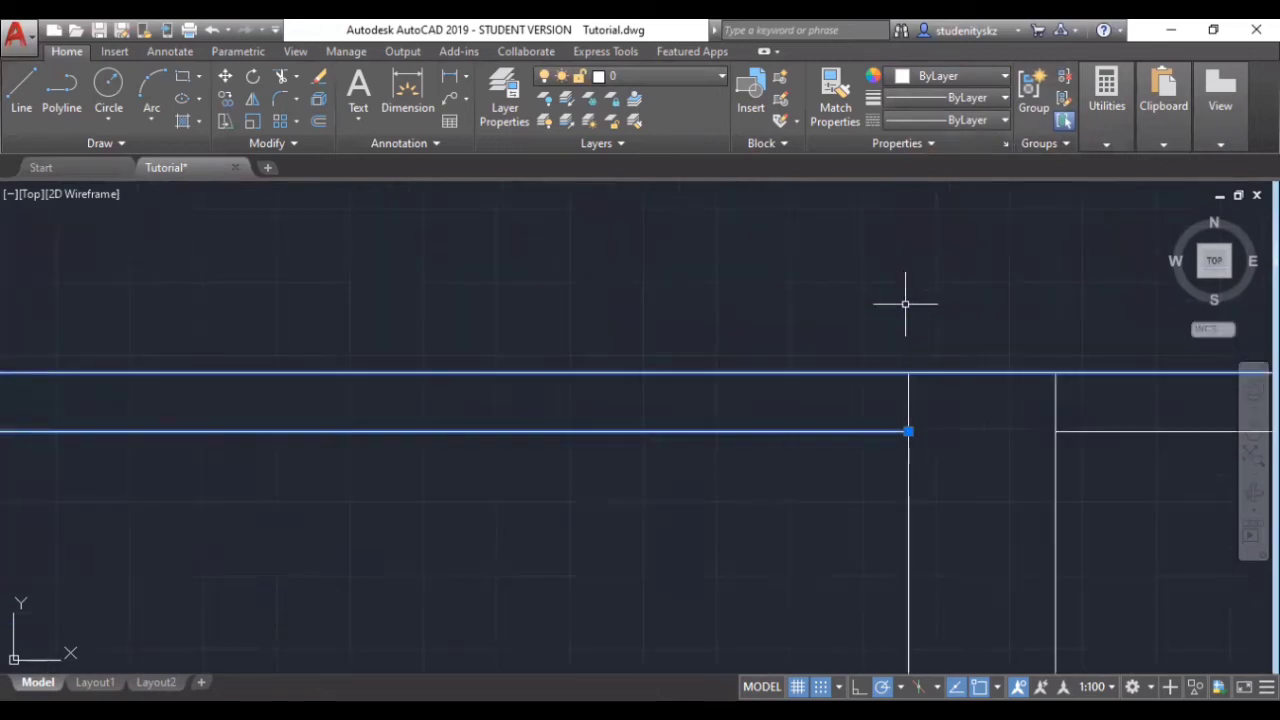
click(910, 527)
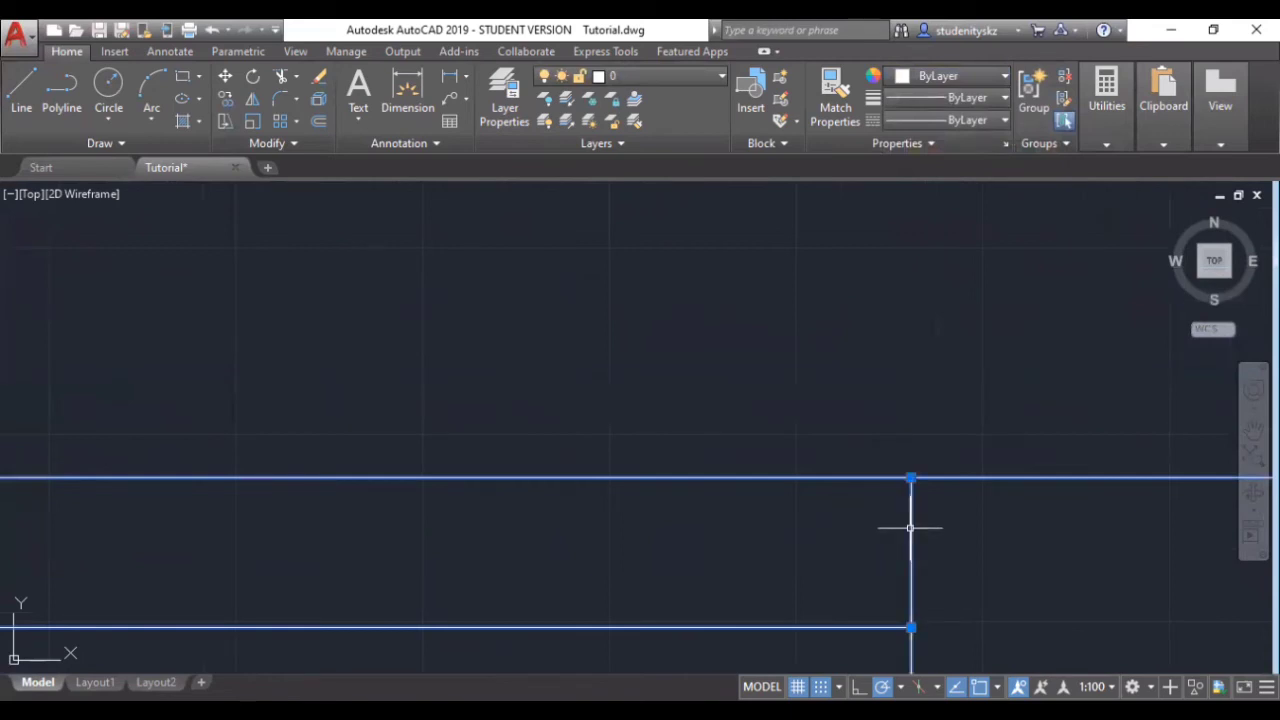
text(tr)
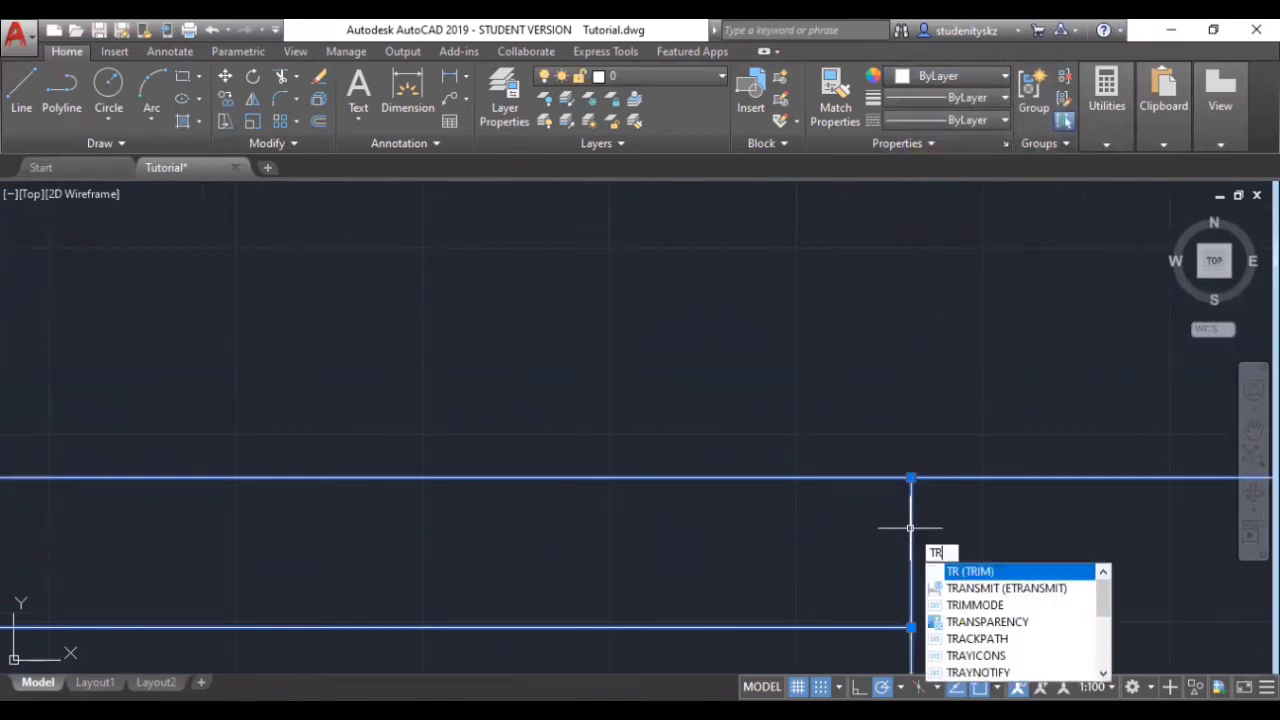
key(Return)
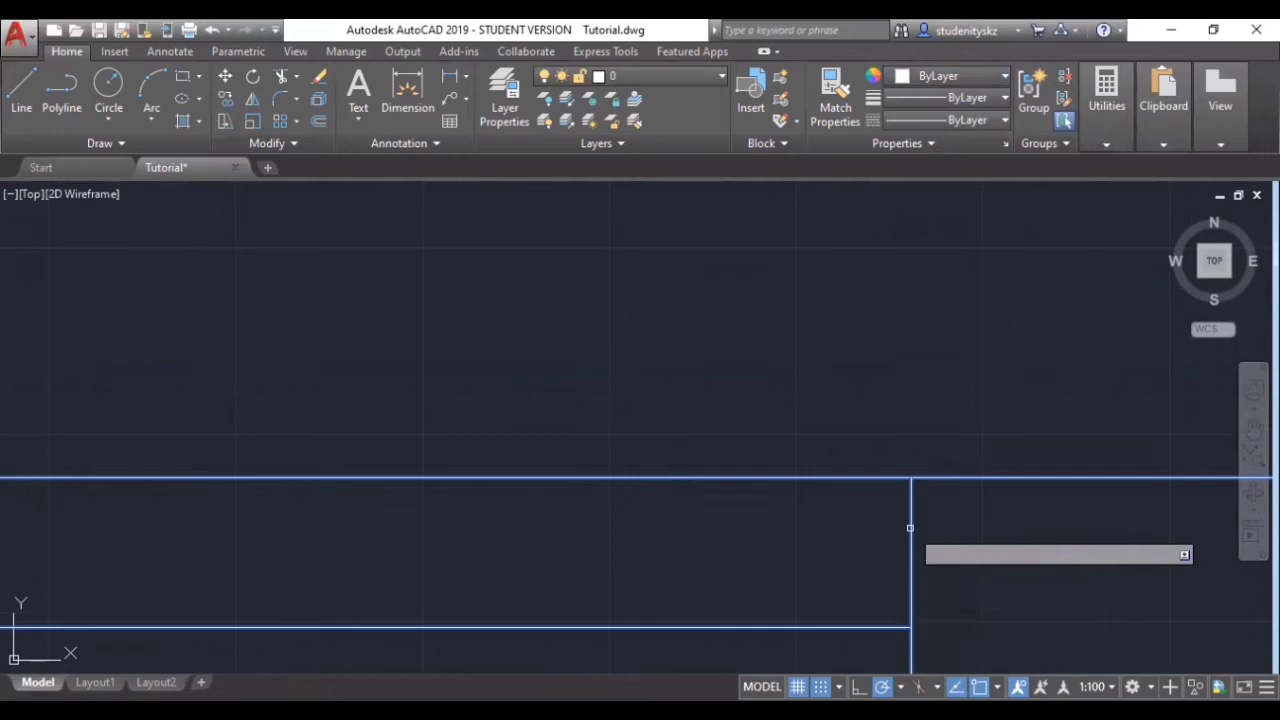
scroll(857, 479, down, 5)
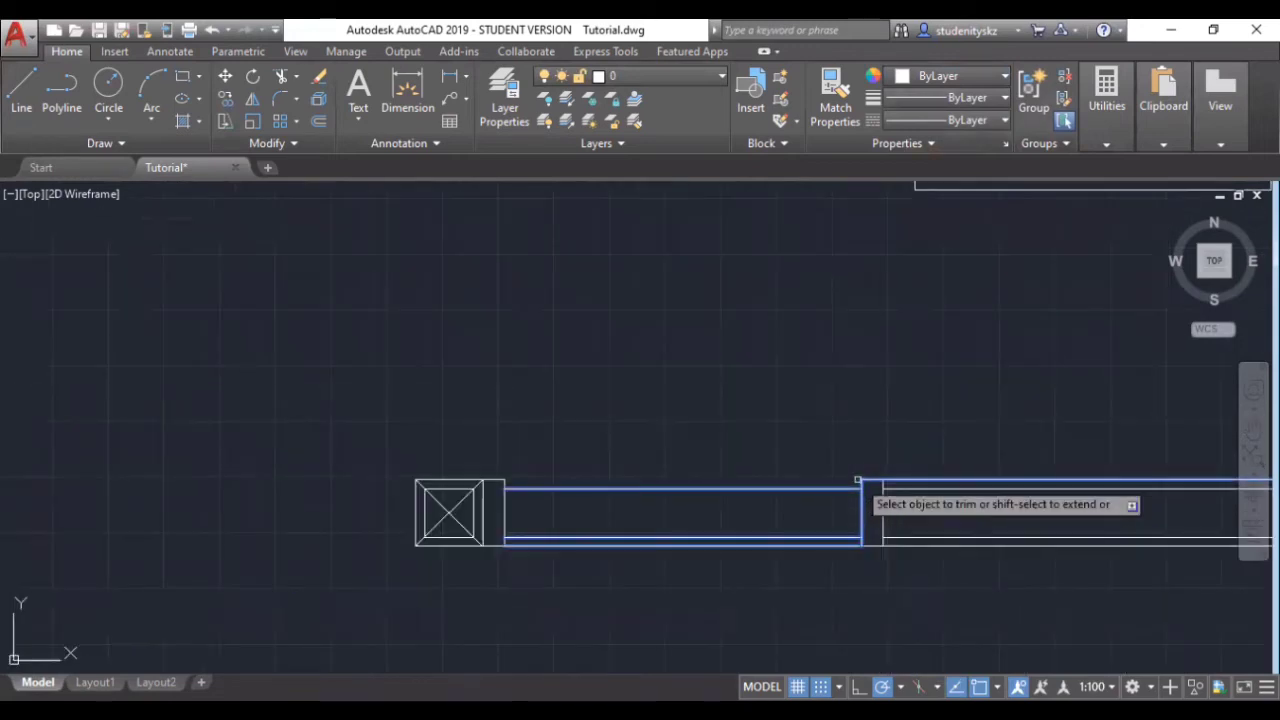
right_click(778, 272)
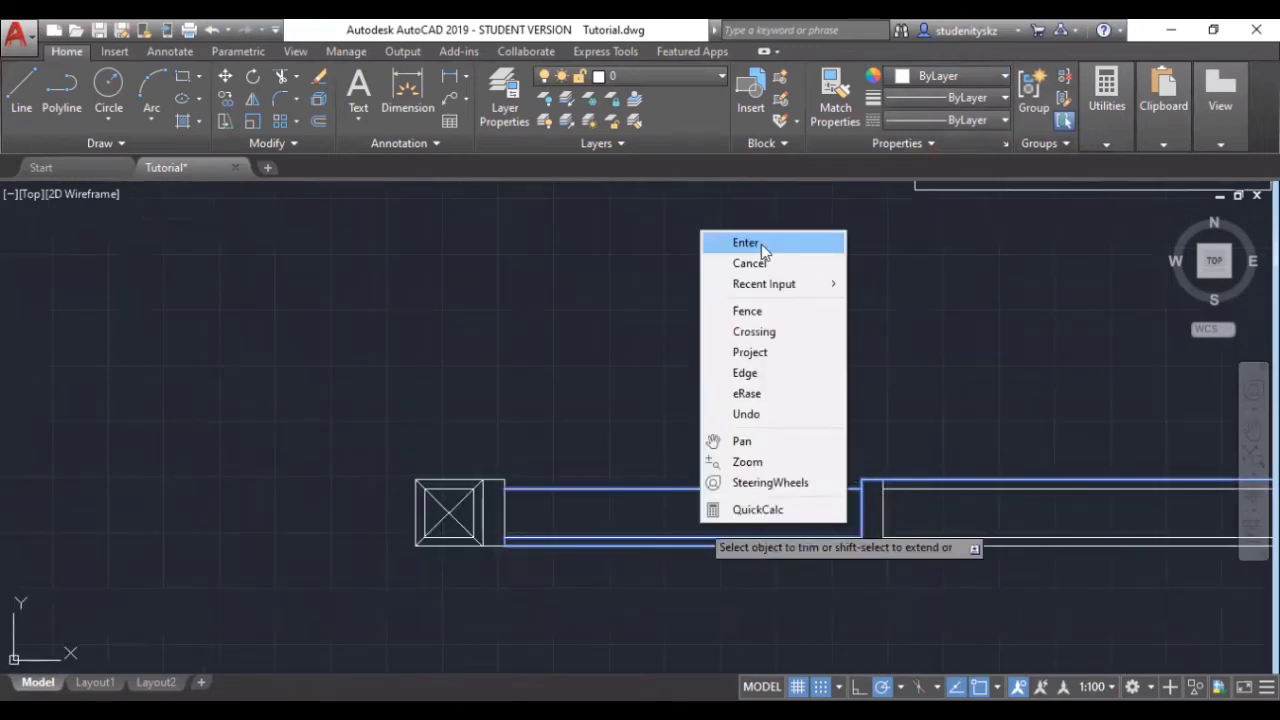
click(761, 244)
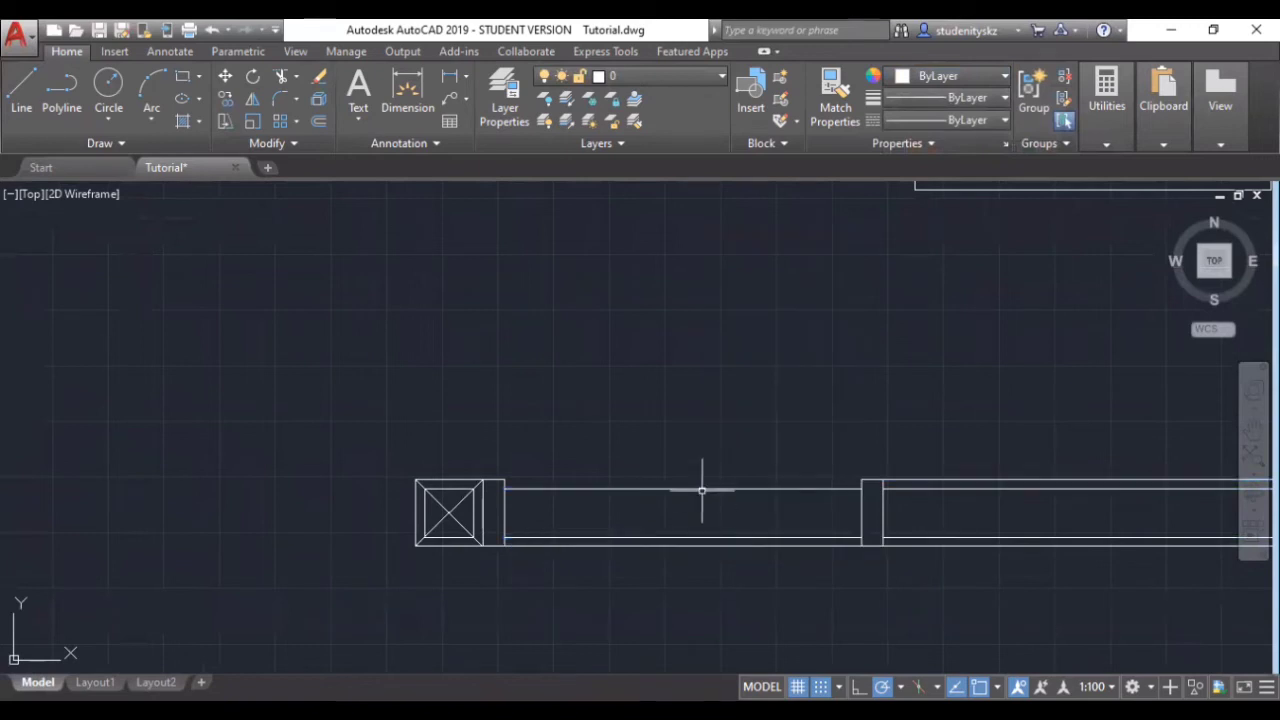
- Erase the two inner wall lines and the overlapping 80 cm lower line between the door jambs
click(682, 537)
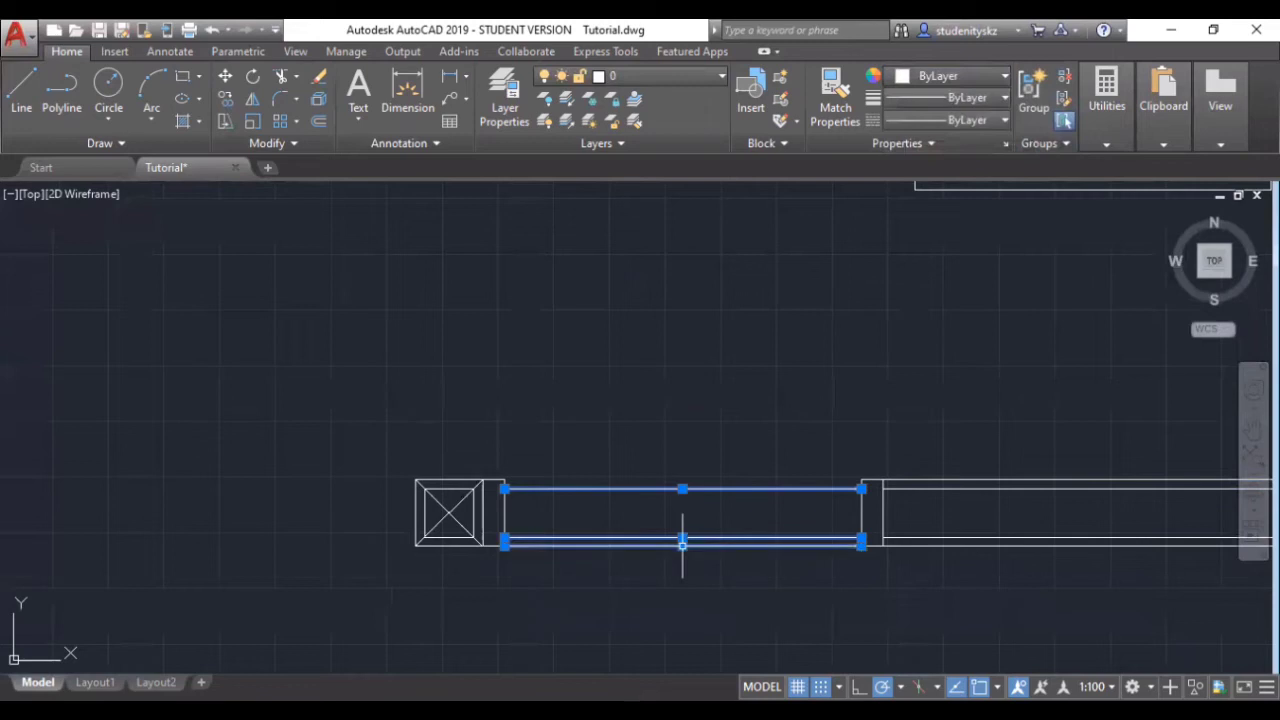
key(Delete)
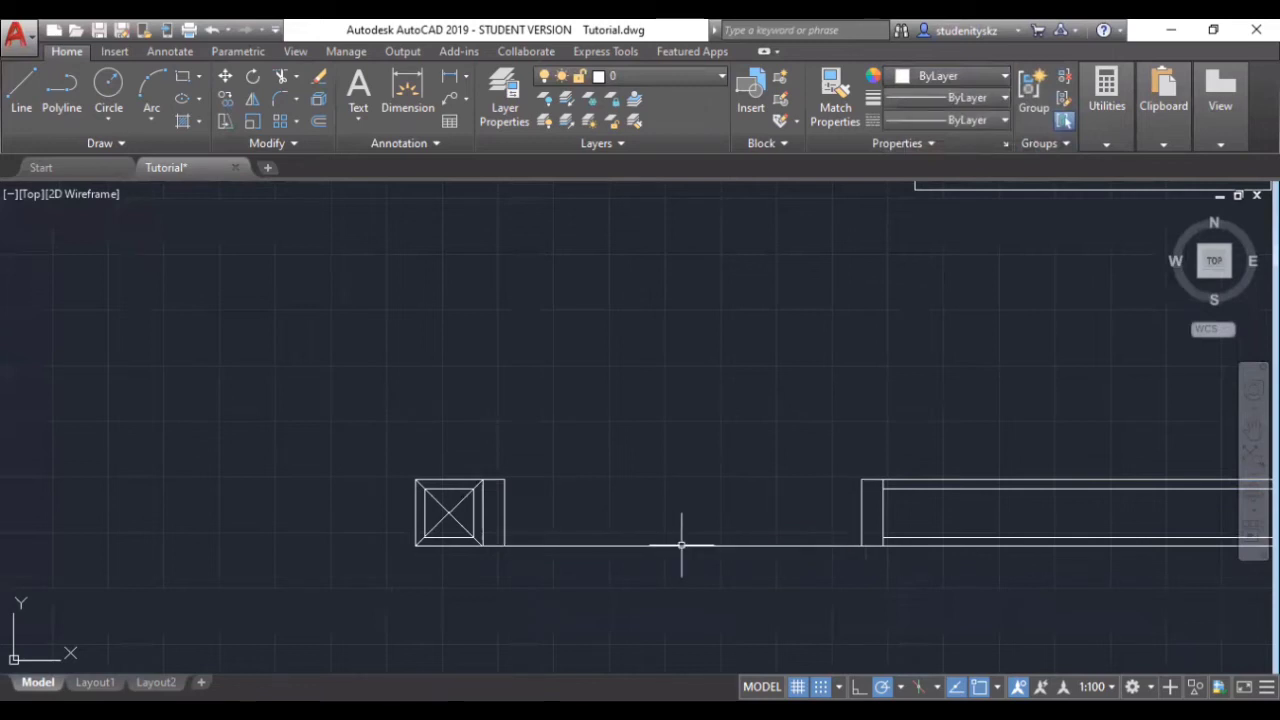
scroll(681, 545, down, 4)
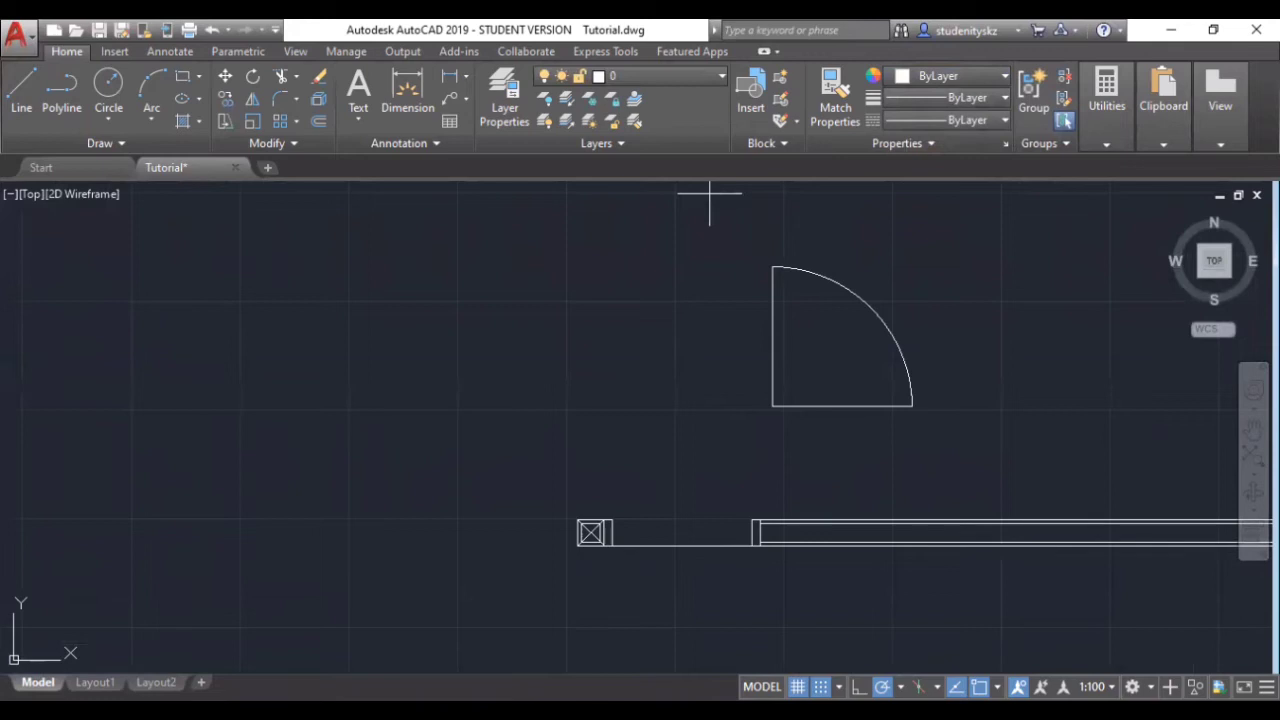
- Move the 80 cm door swing by its hinge corner onto the upper corner of the jamb next to the column
click(951, 451)
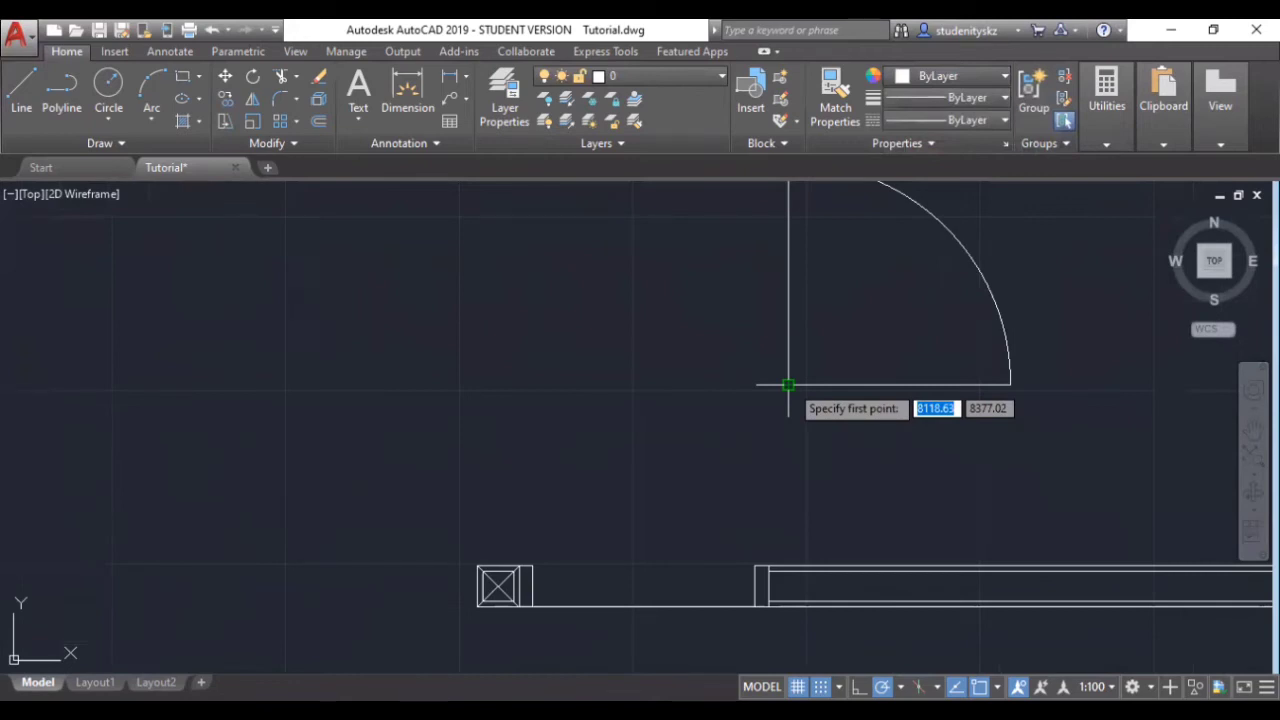
click(611, 380)
click(832, 385)
click(789, 340)
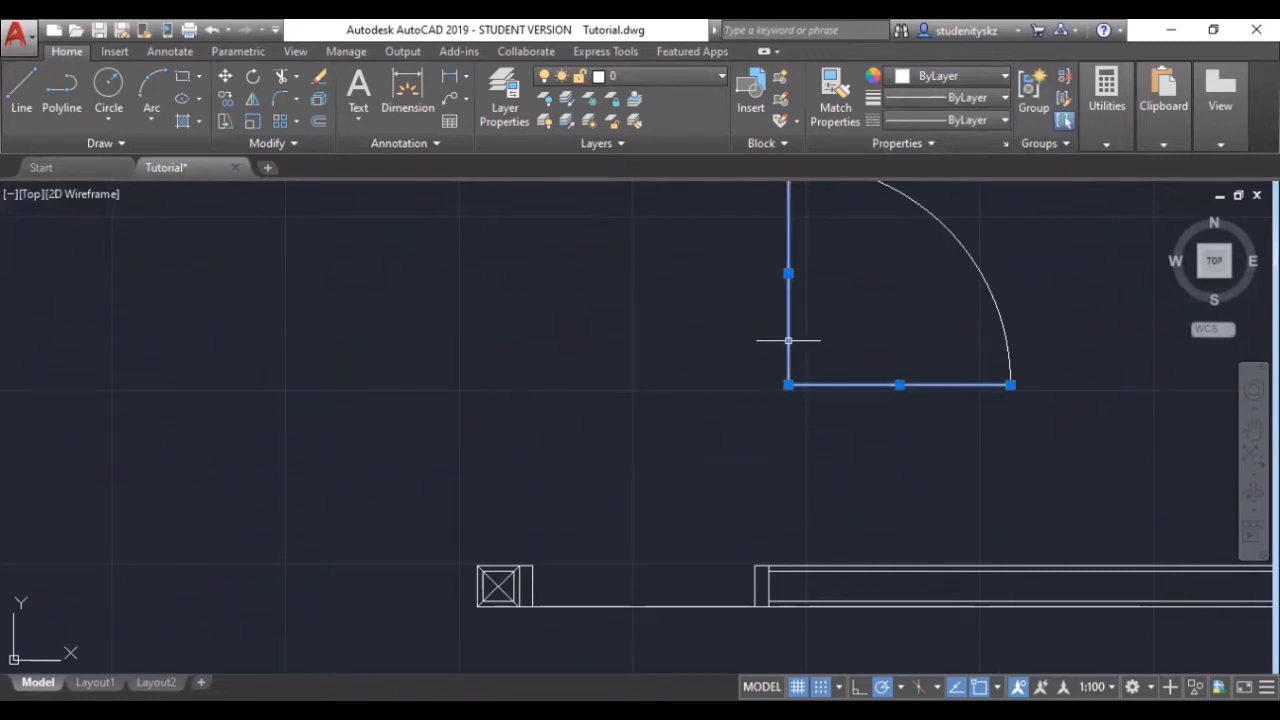
click(968, 254)
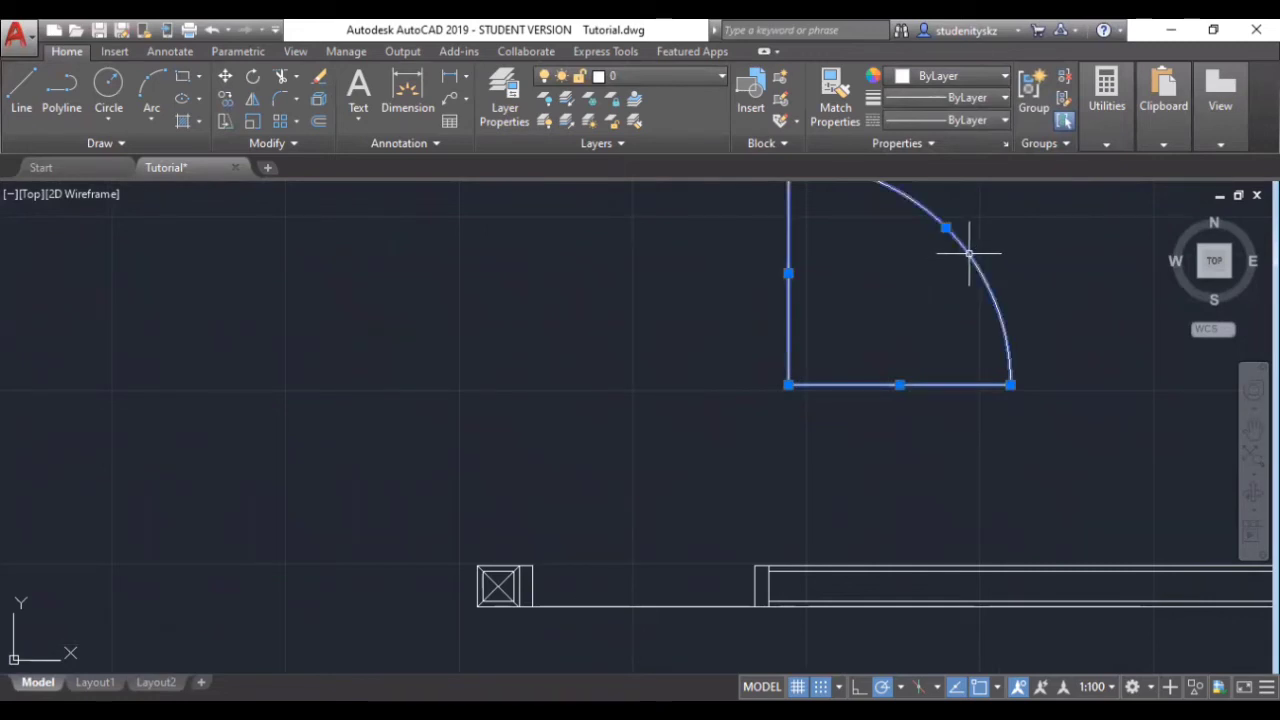
text(m)
key(Return)
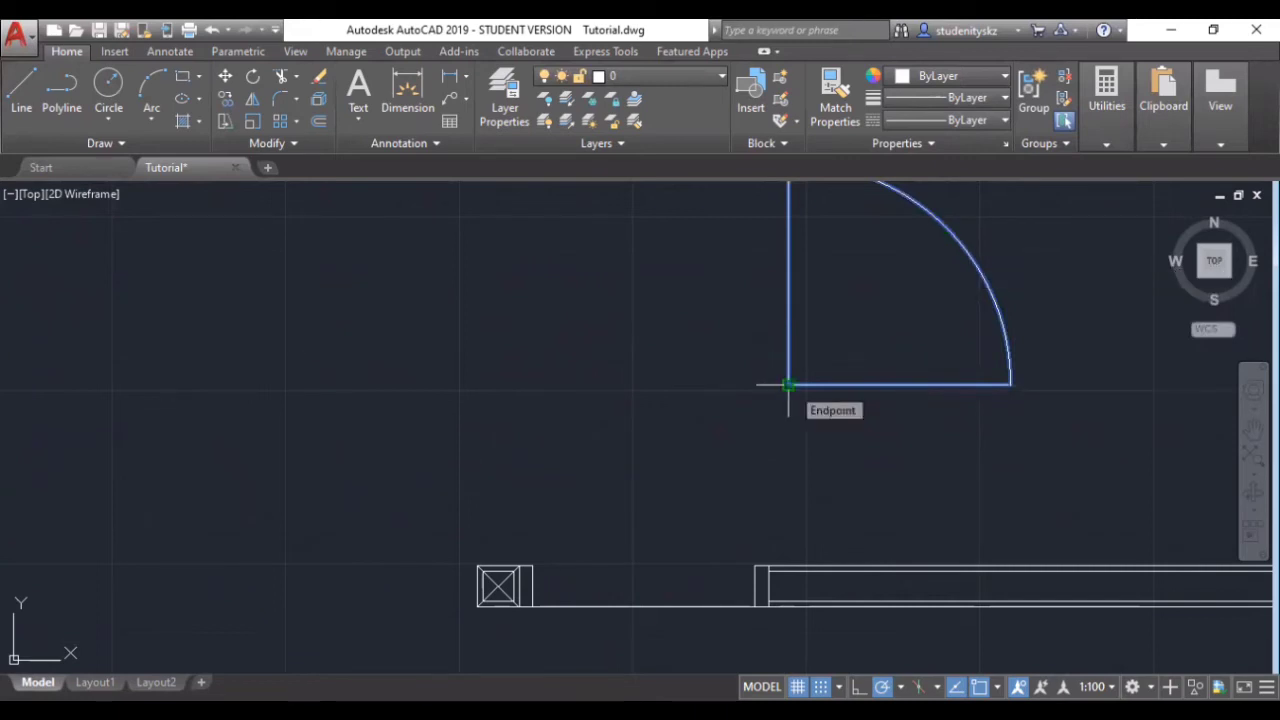
click(789, 385)
scroll(555, 552, up, 10)
scroll(555, 552, down, 12)
scroll(541, 565, up, 10)
scroll(541, 565, up, 3)
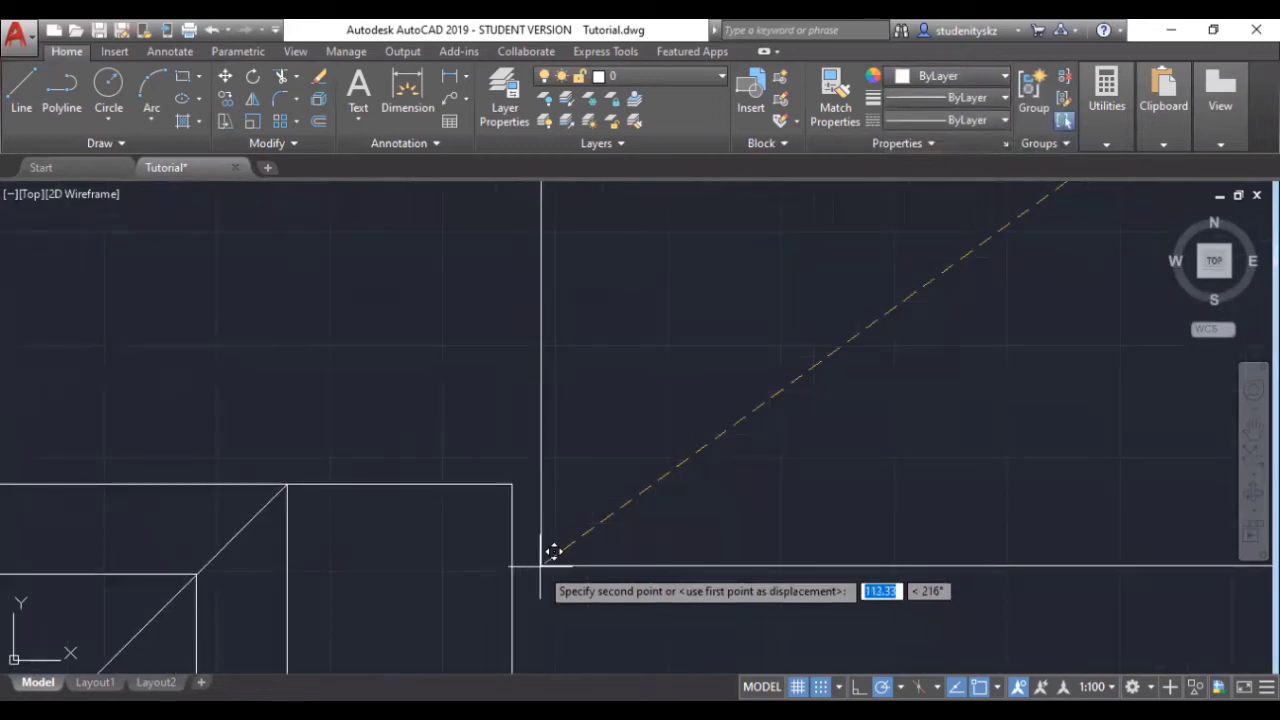
click(513, 484)
scroll(825, 472, down, 8)
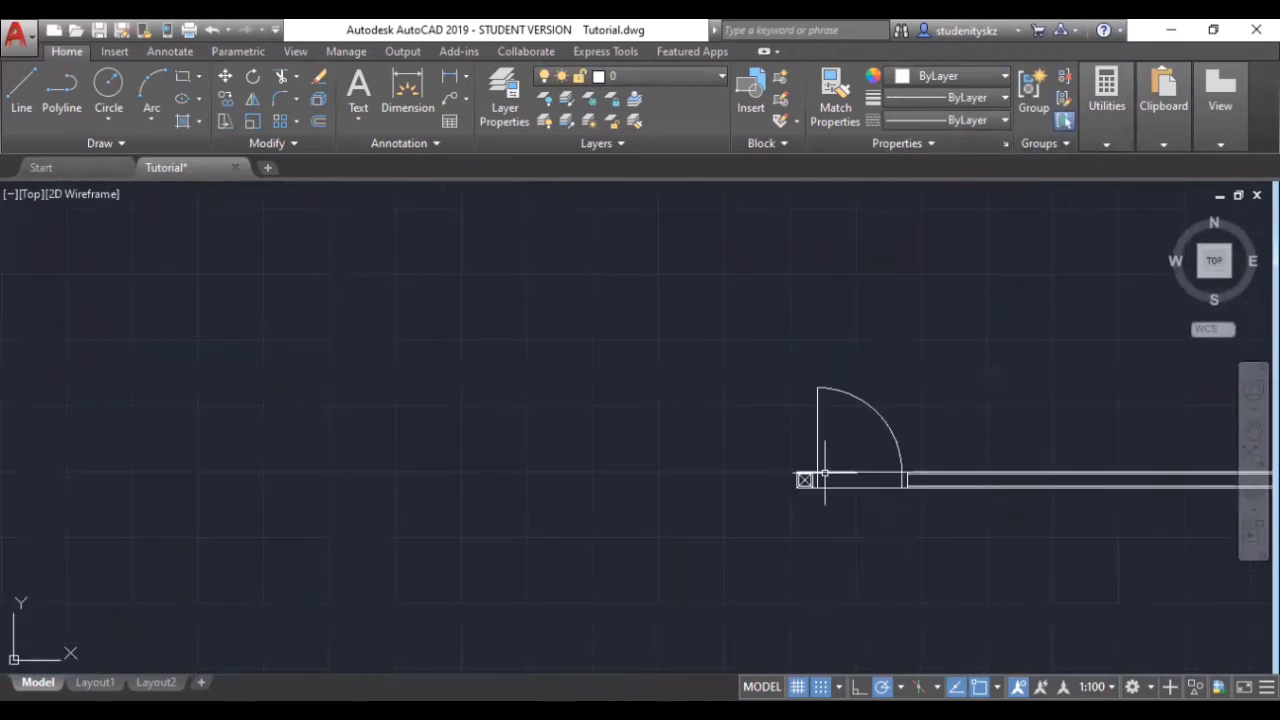
- Erase the door swing's horizontal line across the top of the opening
scroll(860, 468, up, 6)
click(847, 479)
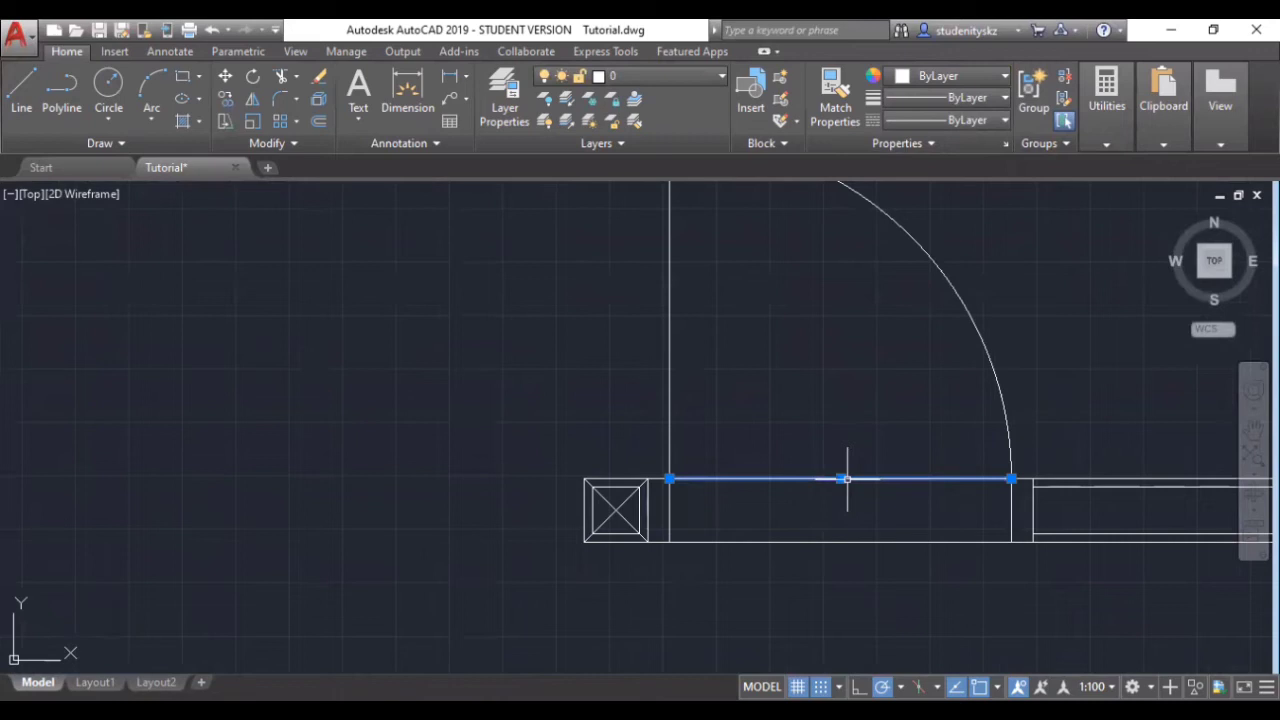
key(Delete)
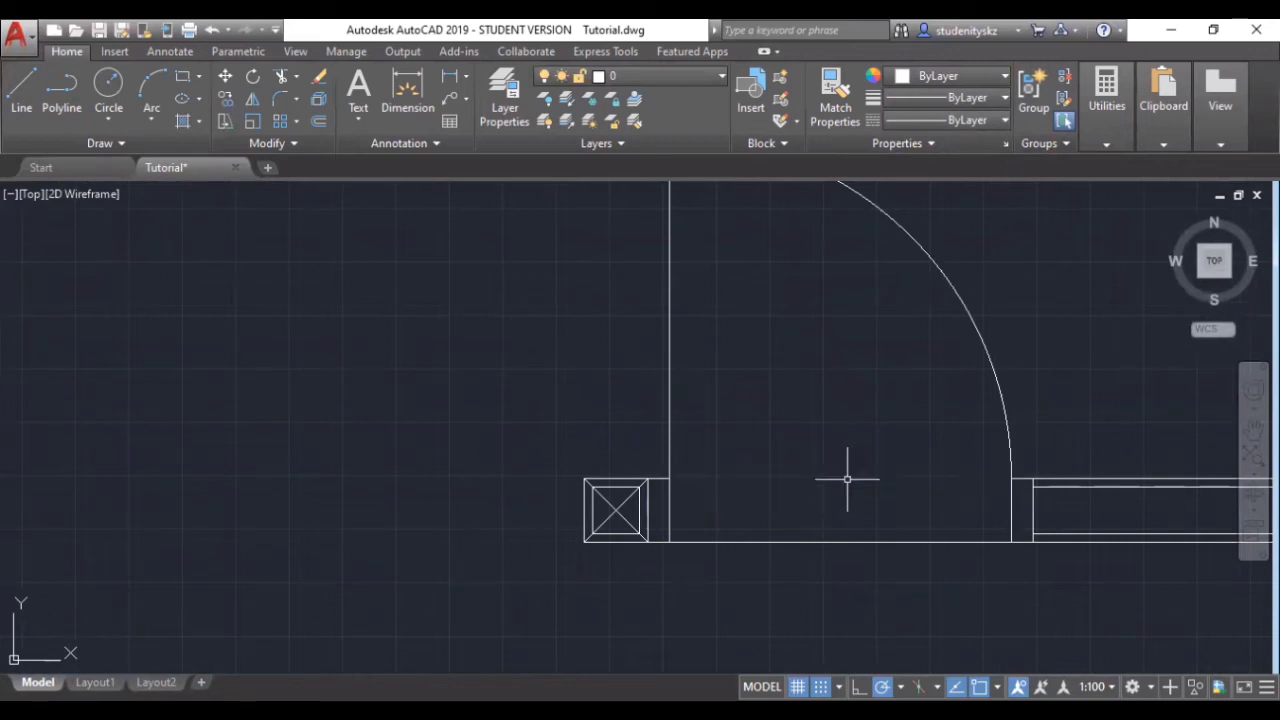
- Examine the small window between the entrance door and the column in the reference plan's front wall by the Teras
scroll(847, 479, down, 2)
scroll(847, 479, down, 4)
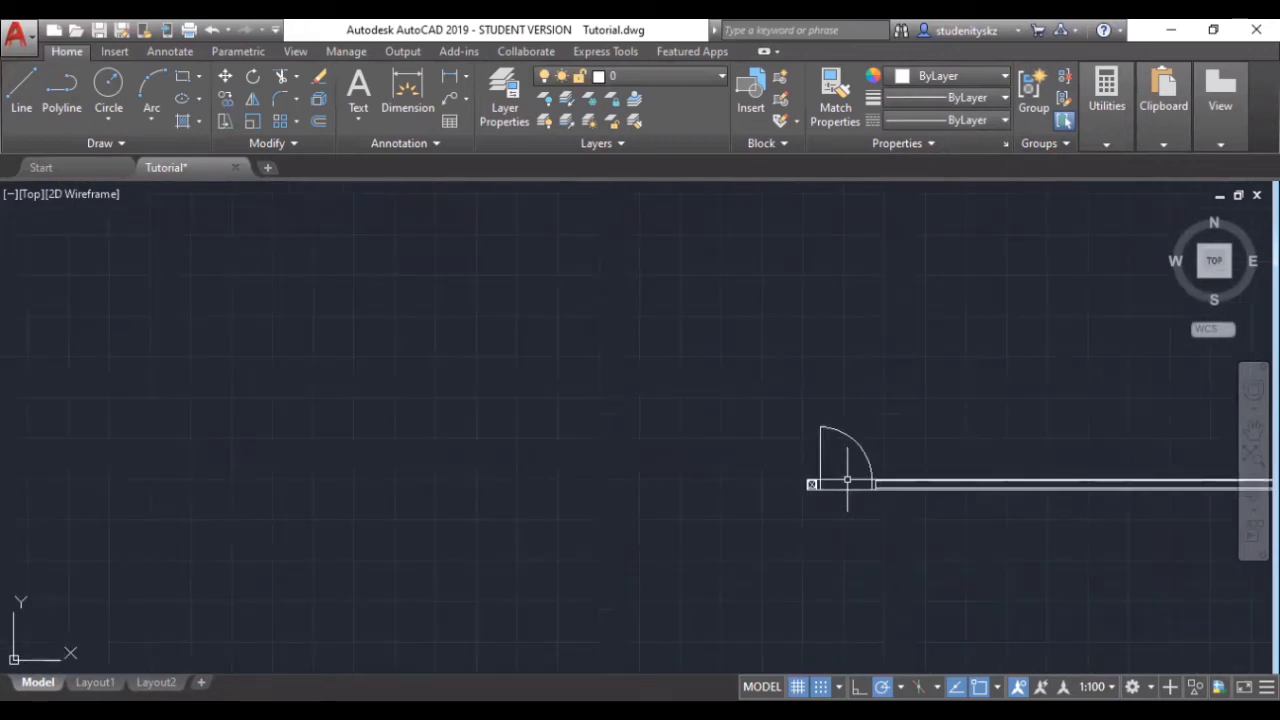
click(1253, 430)
drag(980, 480, 722, 473)
middle_drag(969, 412, 481, 400)
scroll(482, 401, down, 4)
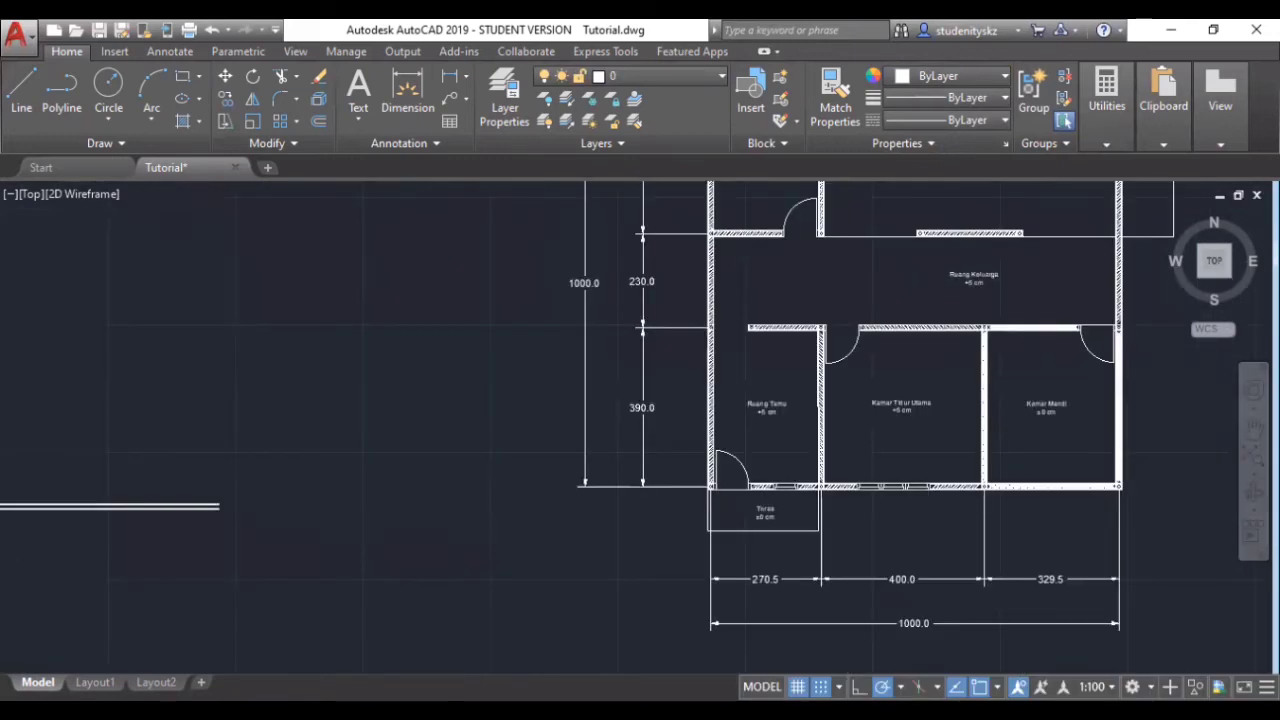
scroll(673, 456, up, 4)
scroll(673, 456, up, 8)
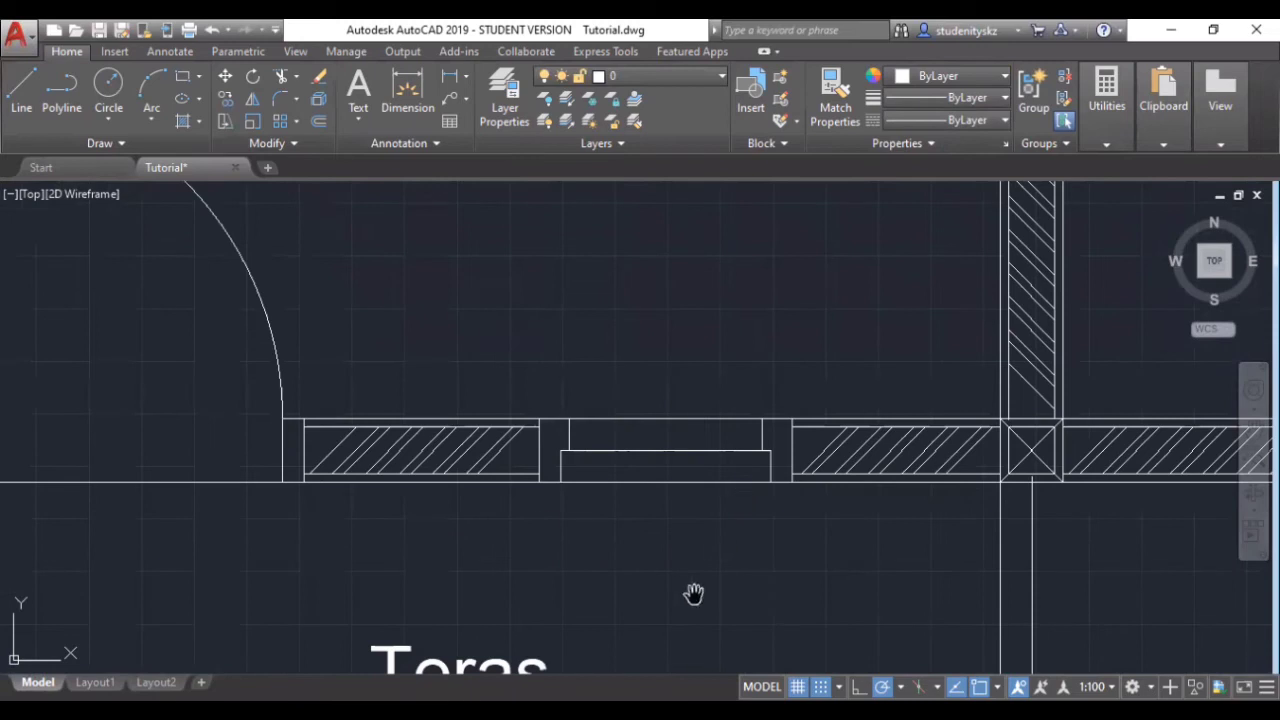
scroll(540, 527, down, 12)
scroll(229, 543, down, 3)
- Draw a line across the wall about 16.5 cm from the door jamb, continuing 60 cm along the wall's lower edge for the window
scroll(223, 549, up, 10)
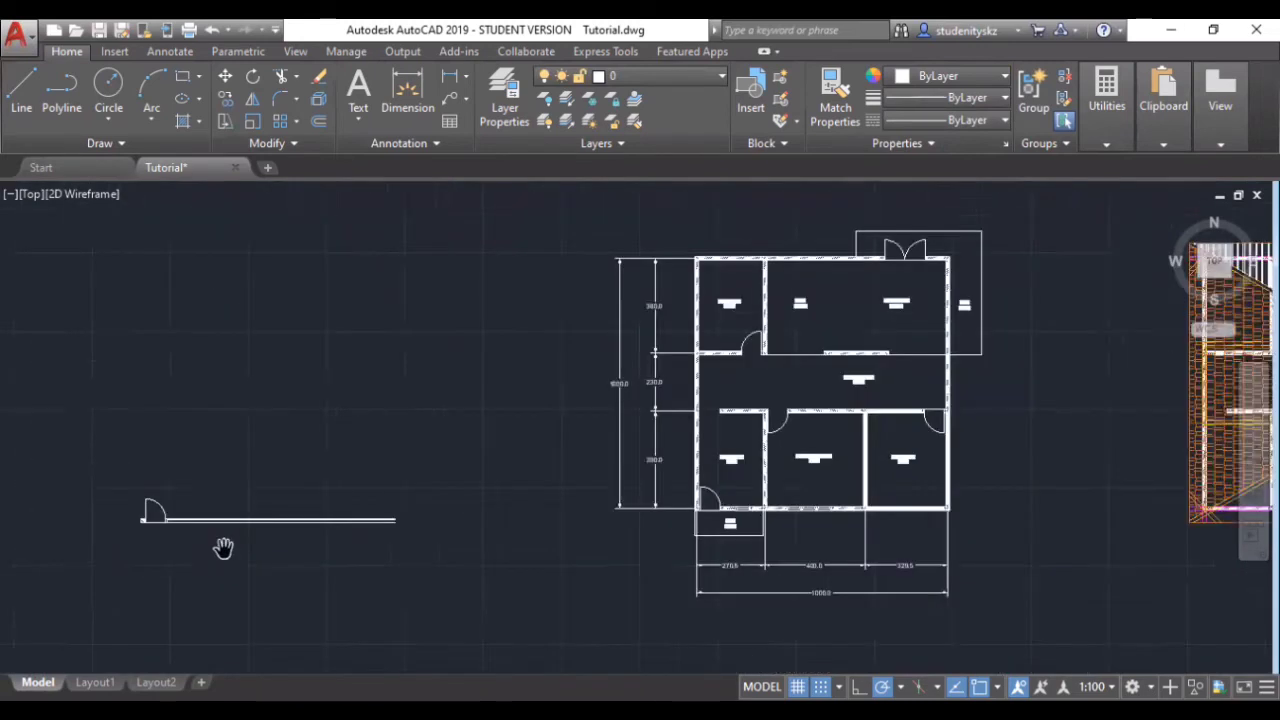
scroll(52, 410, down, 4)
scroll(54, 414, up, 6)
scroll(277, 386, up, 2)
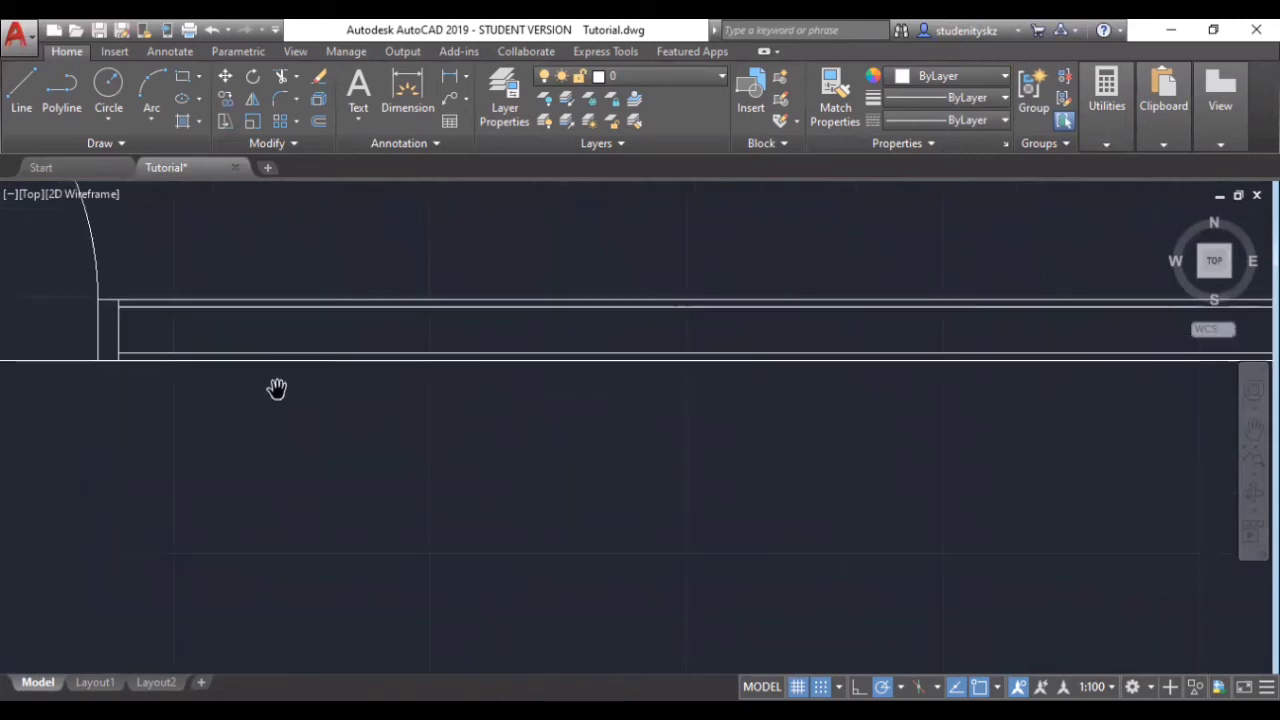
scroll(171, 354, up, 4)
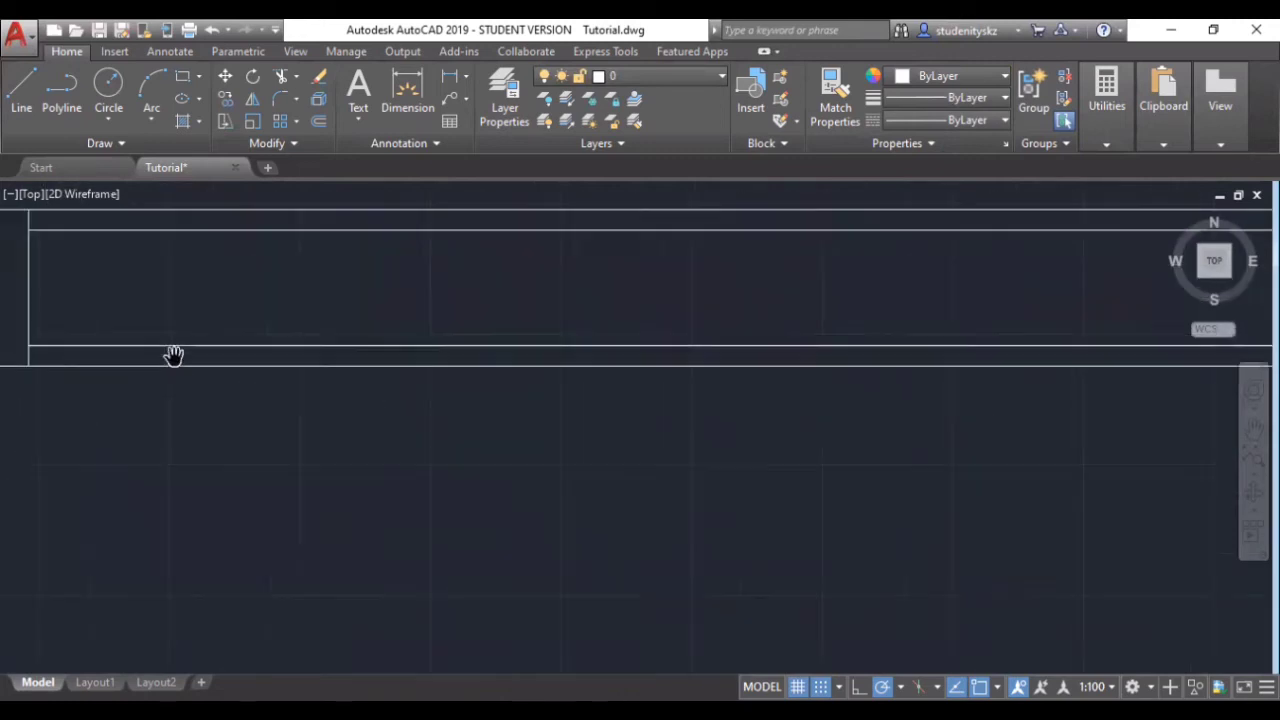
right_click(178, 347)
click(199, 365)
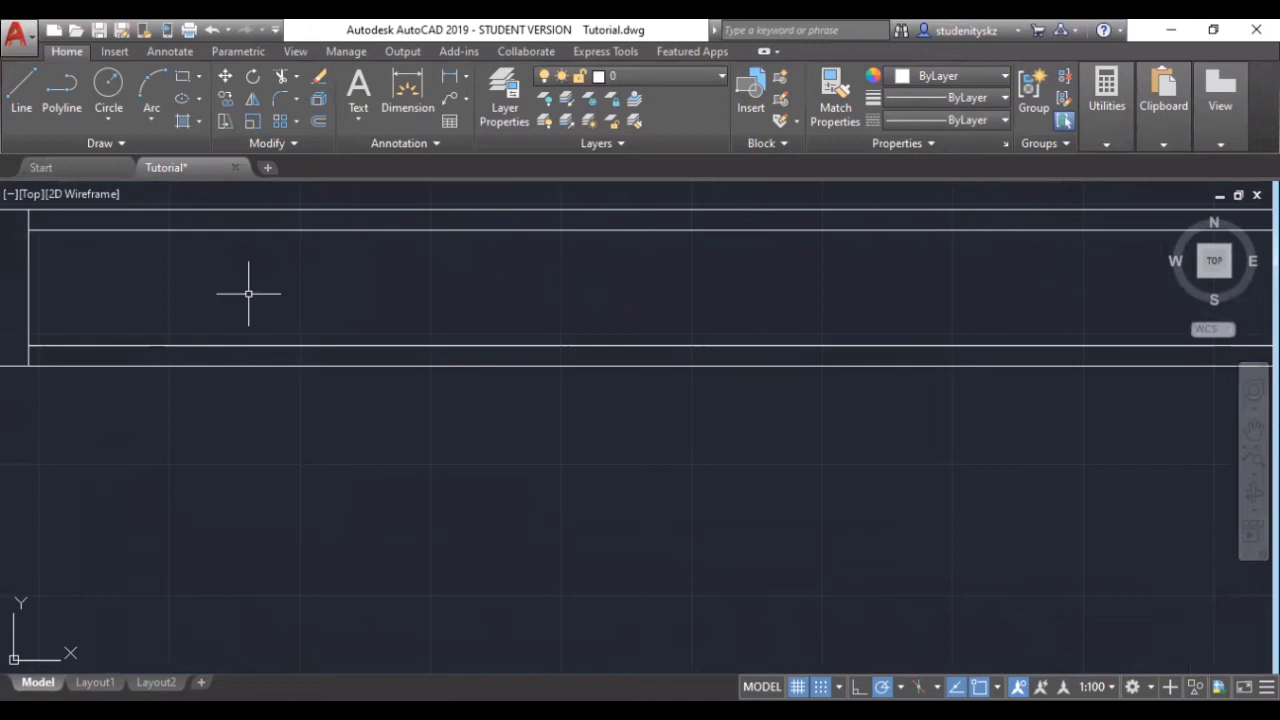
text(l)
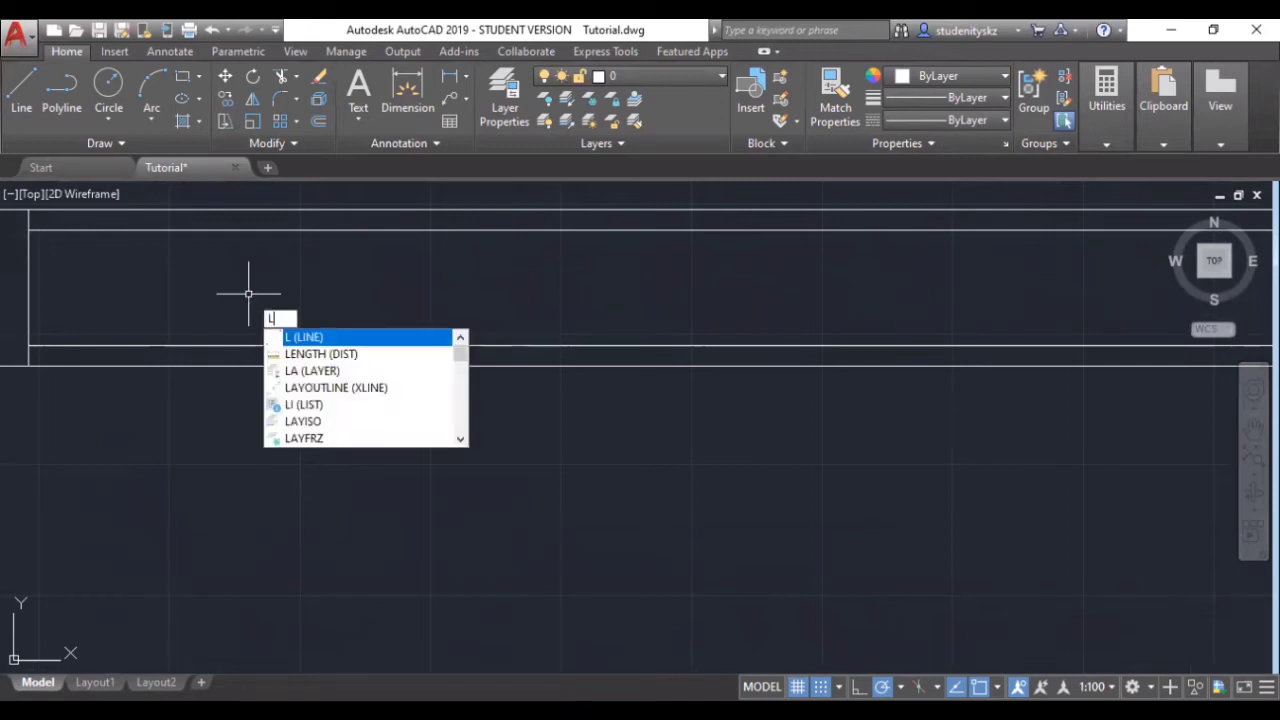
key(Return)
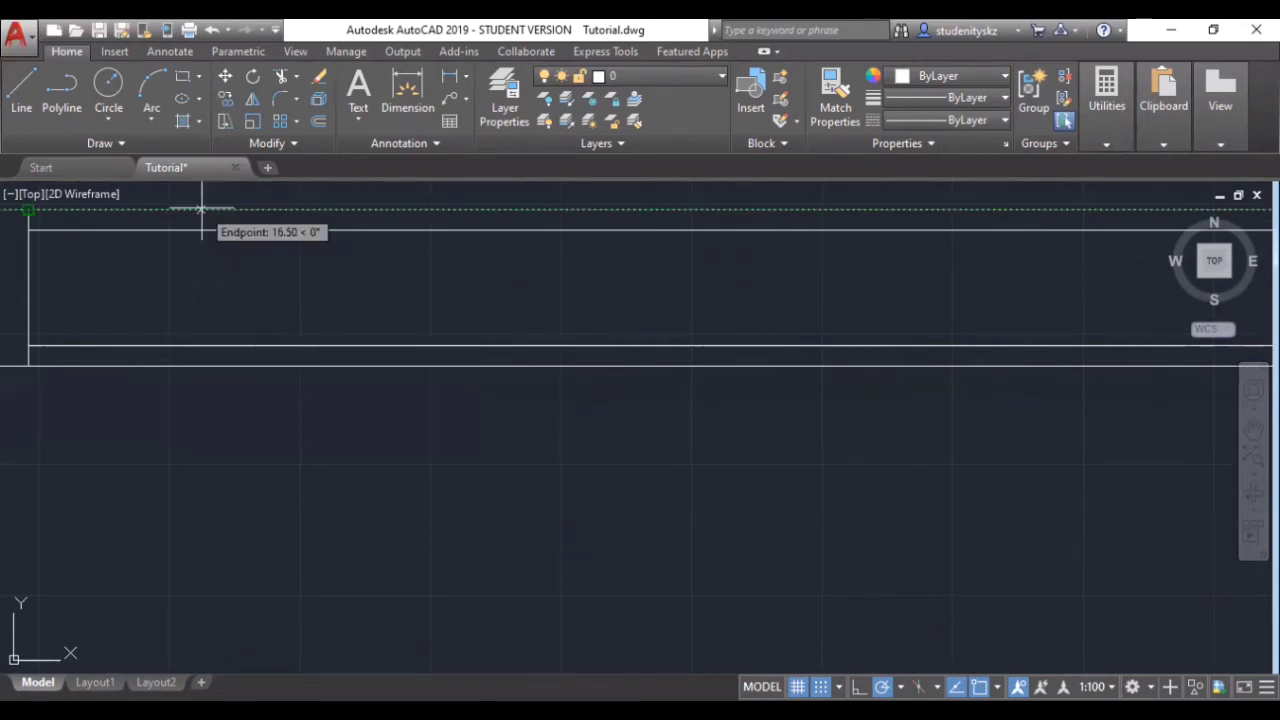
click(201, 210)
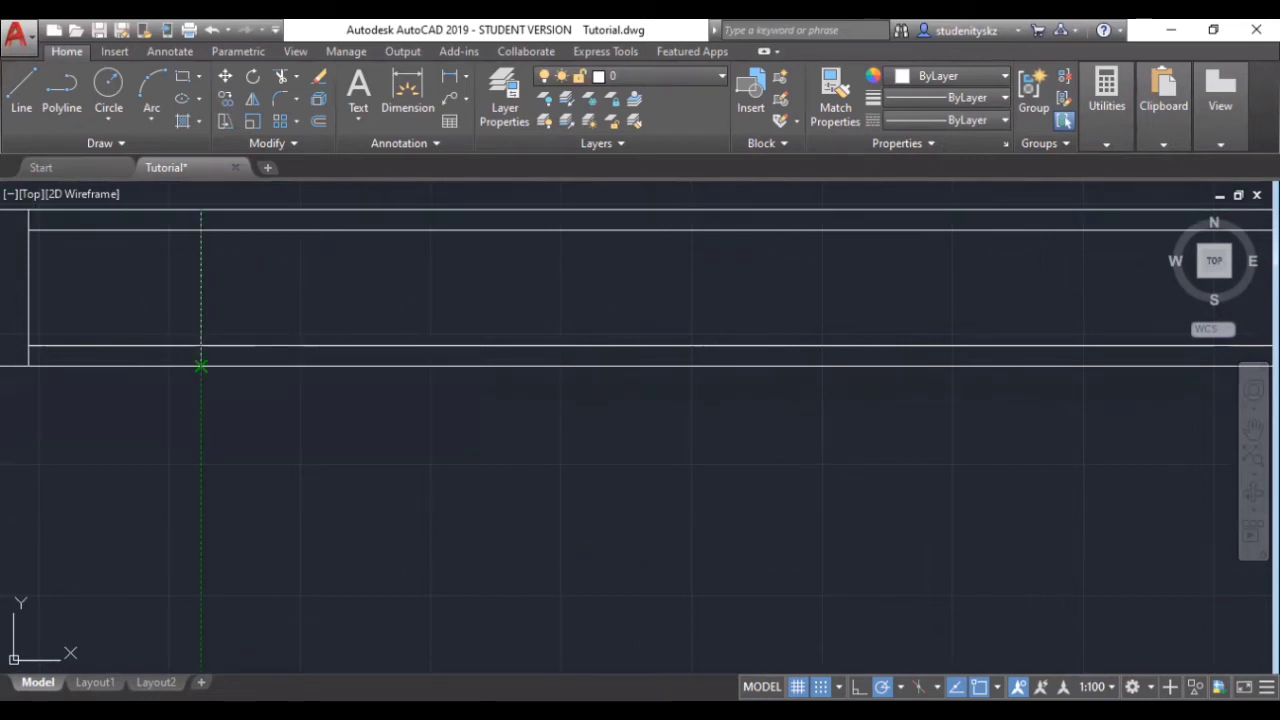
click(201, 366)
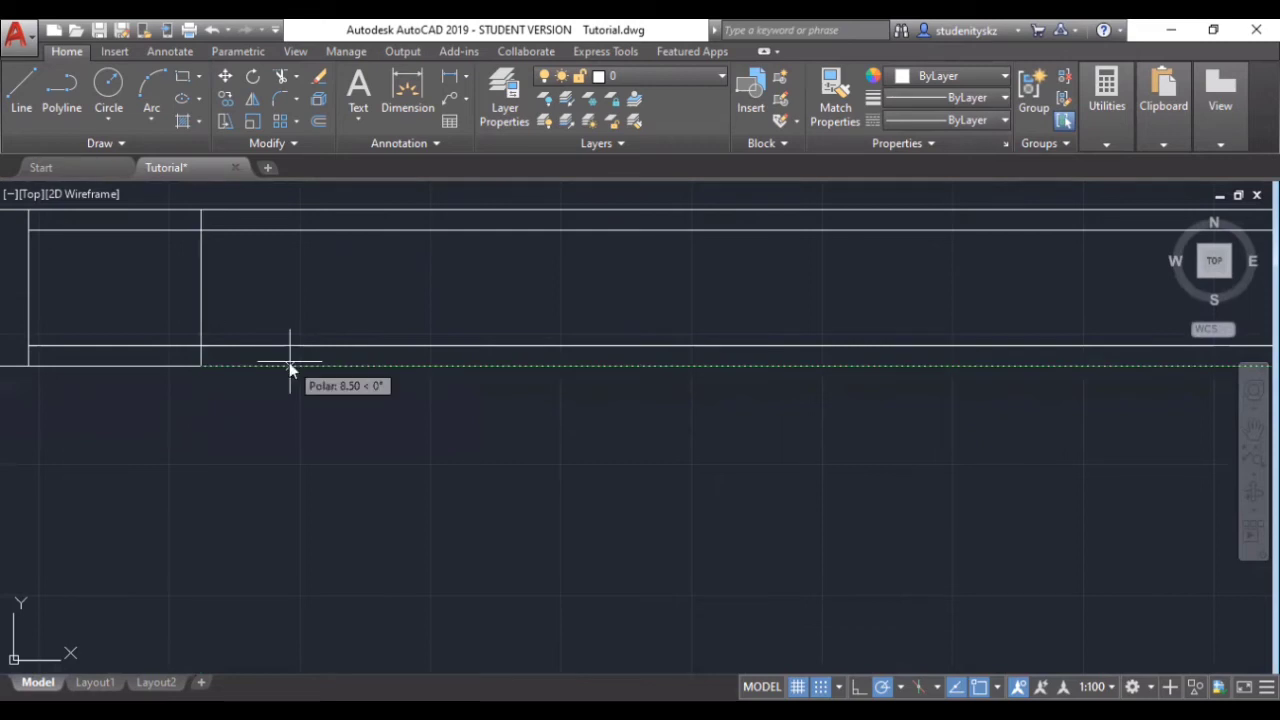
text(60)
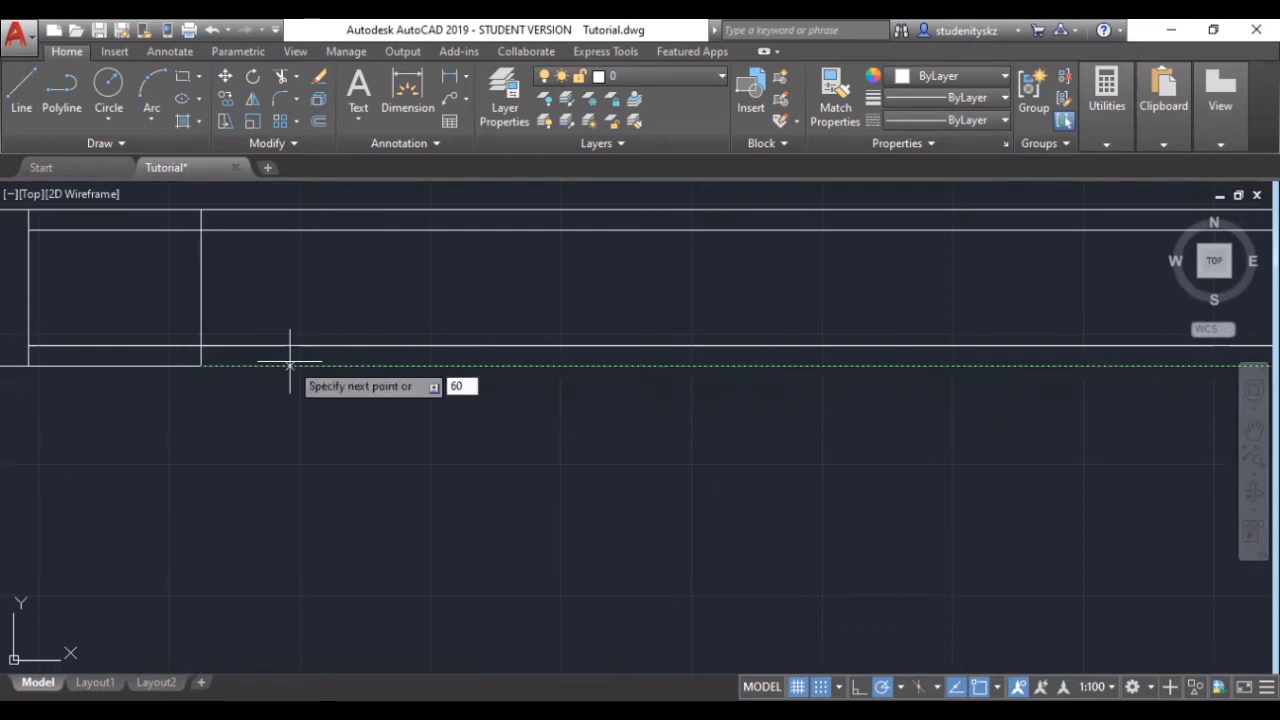
key(Return)
key(Return)
- Close the far end of the 60 cm window opening with a perpendicular line across the wall thickness
click(580, 366)
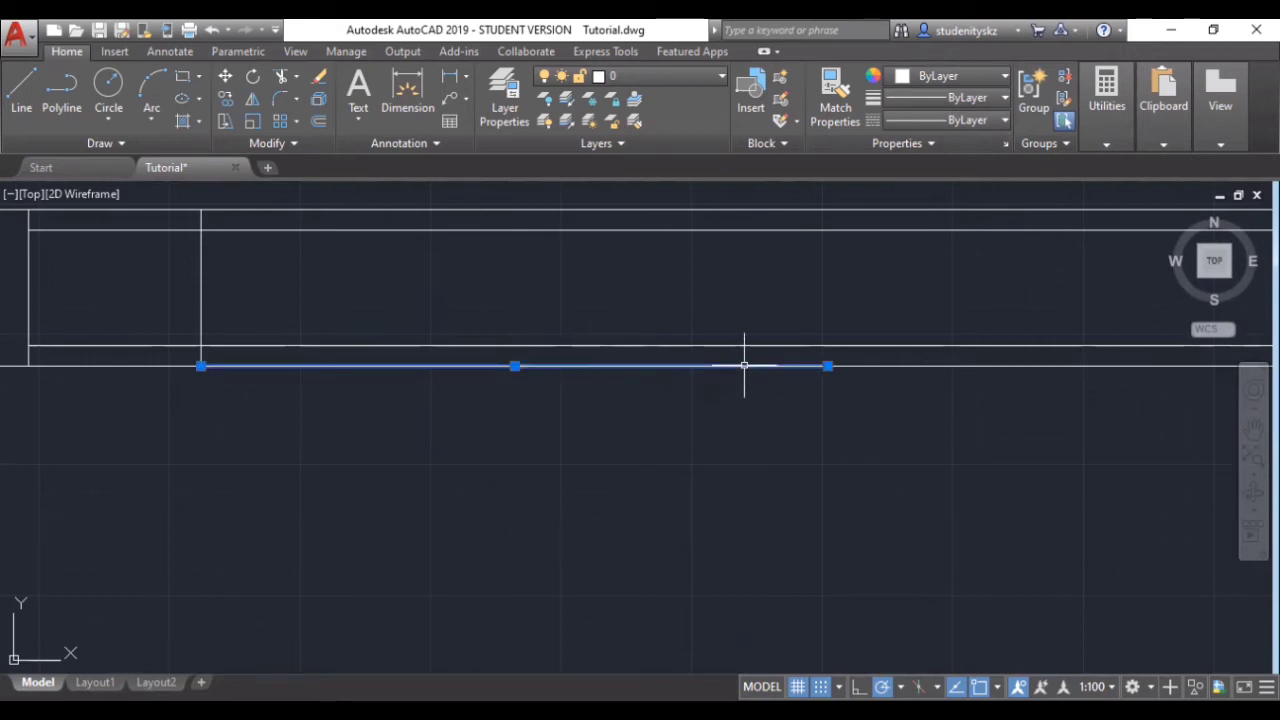
key(Return)
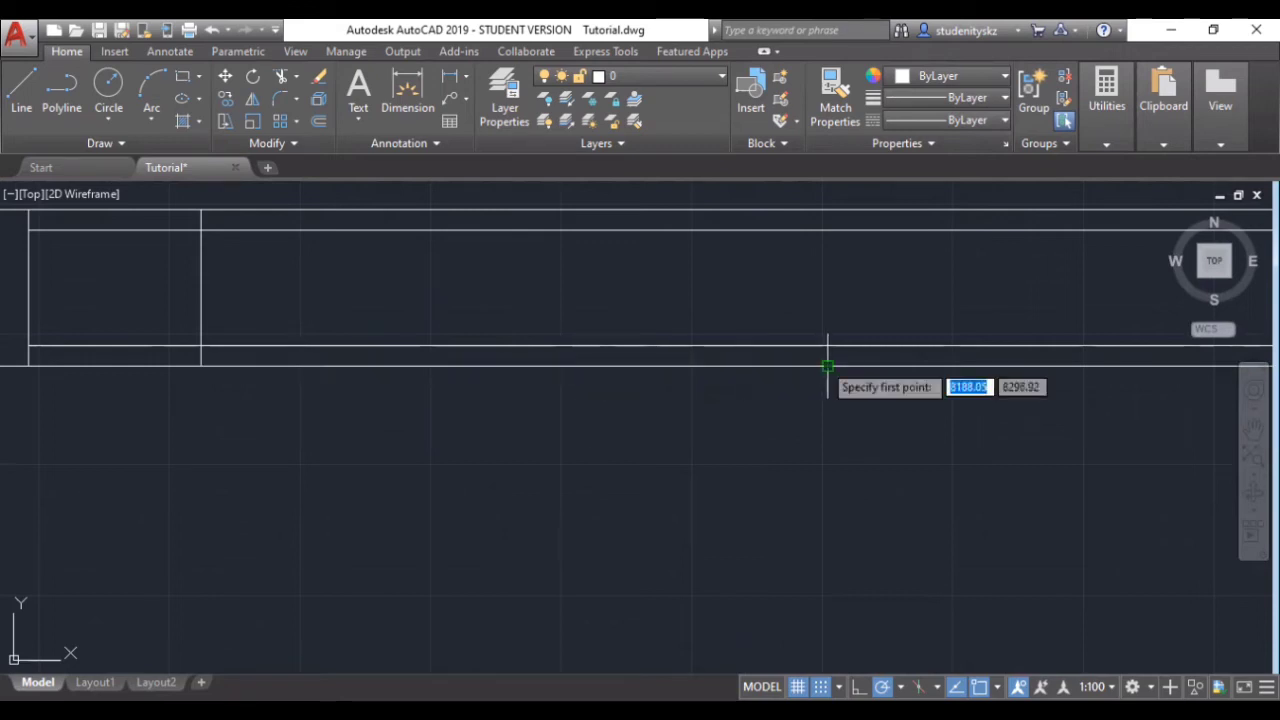
click(827, 211)
right_click(827, 212)
click(846, 221)
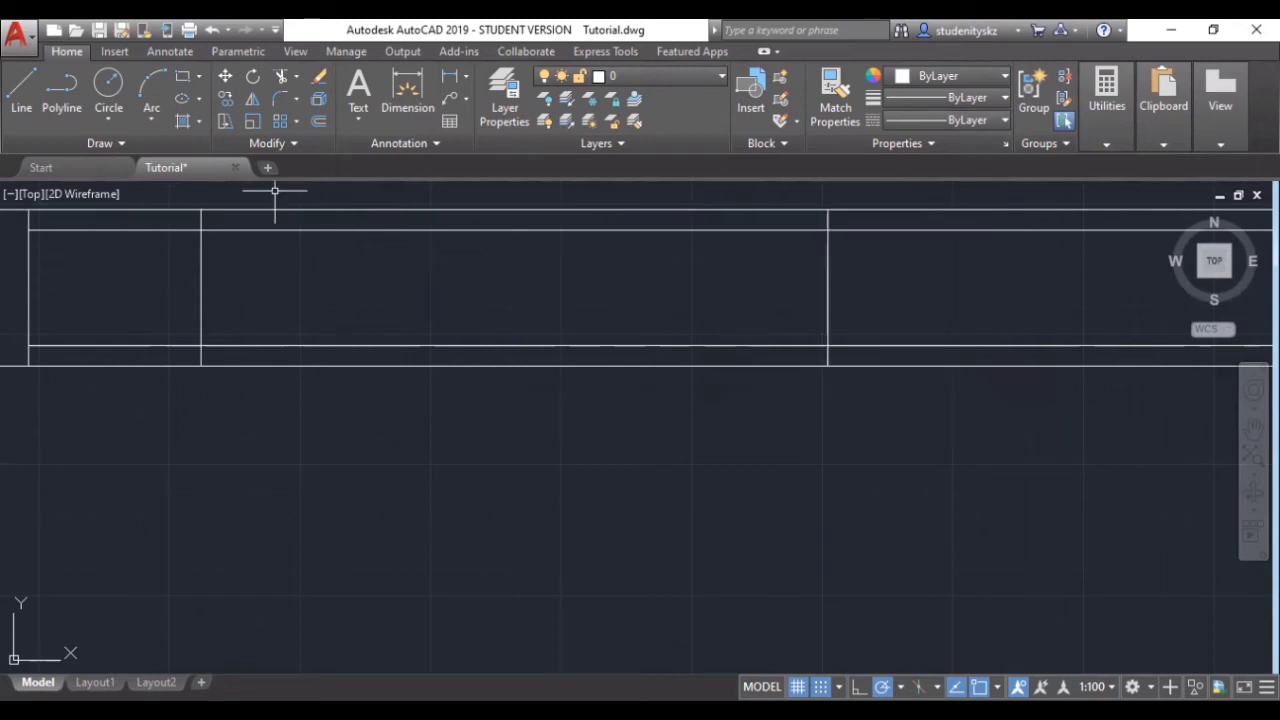
click(201, 282)
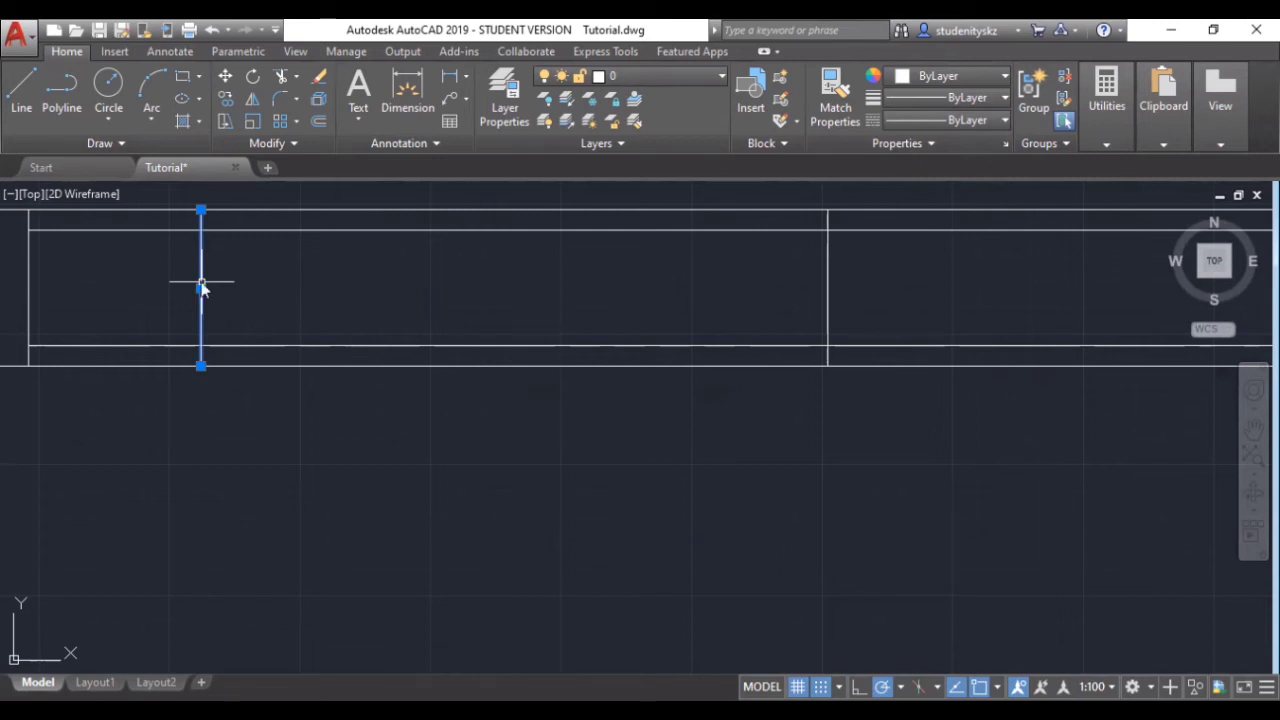
text(OFFSET)
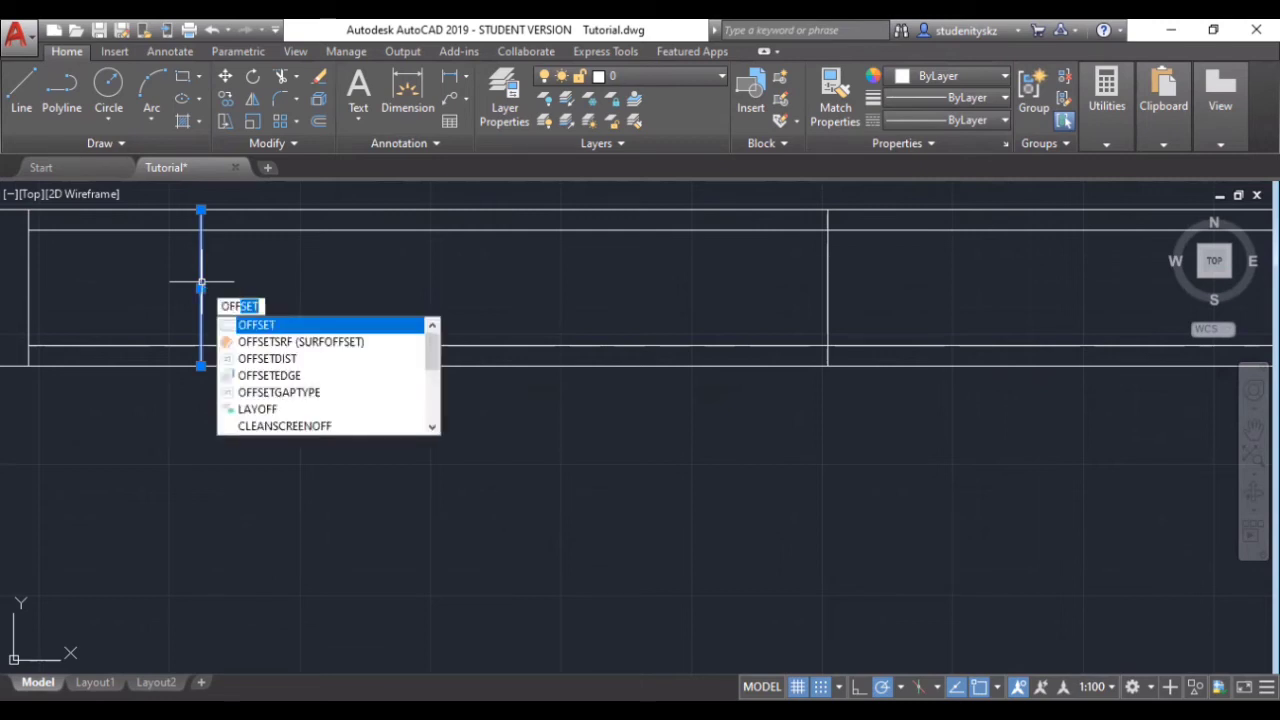
key(Return)
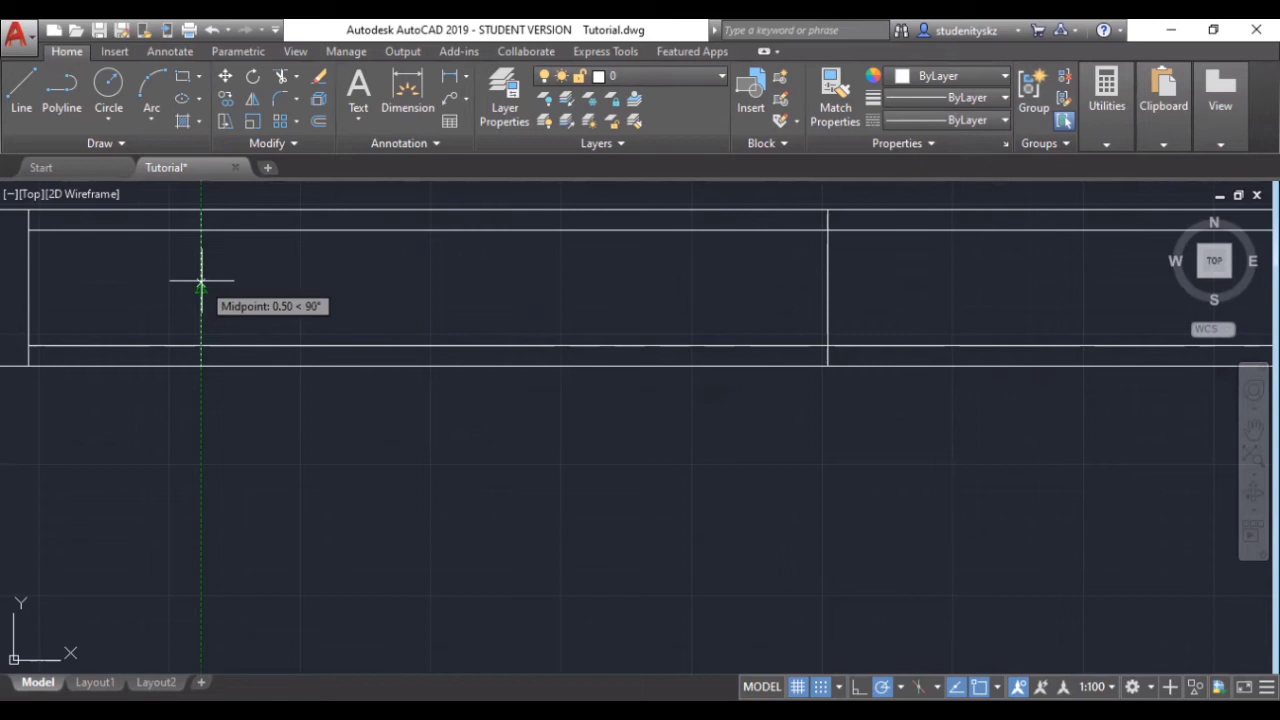
click(201, 286)
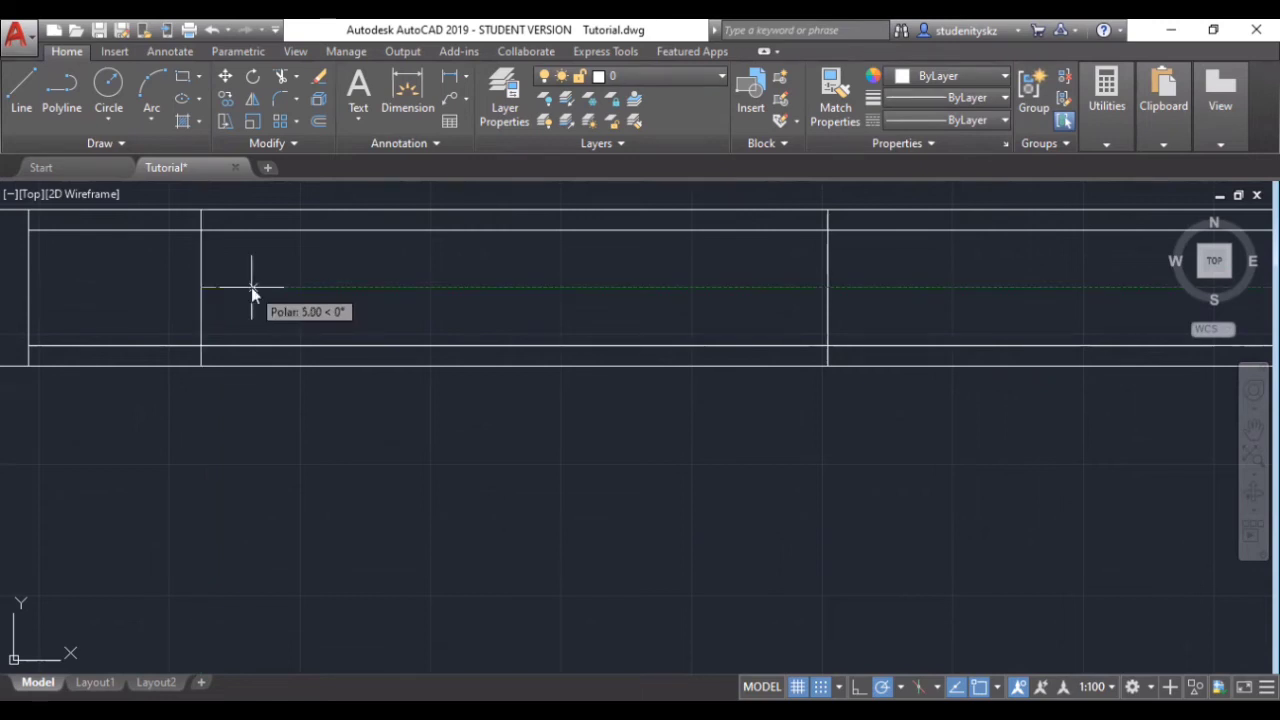
text(5)
key(Return)
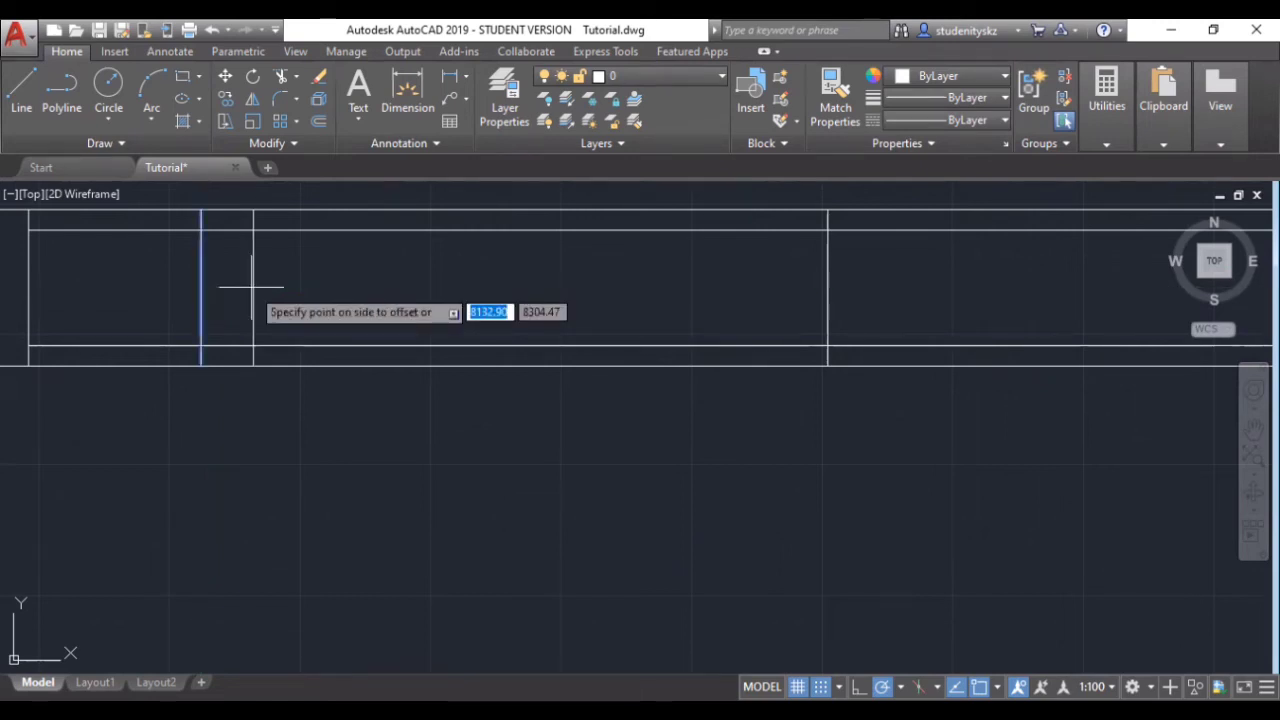
key(Escape)
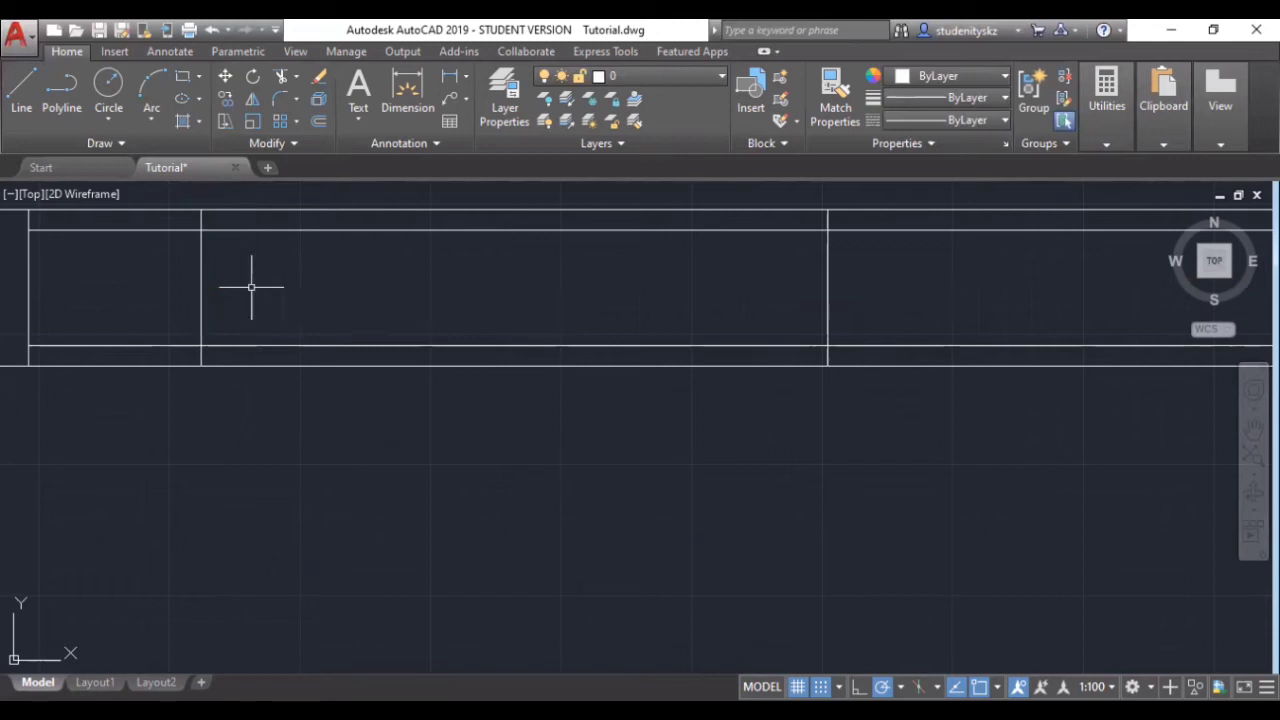
- Offset both end lines of the window opening 5 cm inward to form the jambs
click(201, 288)
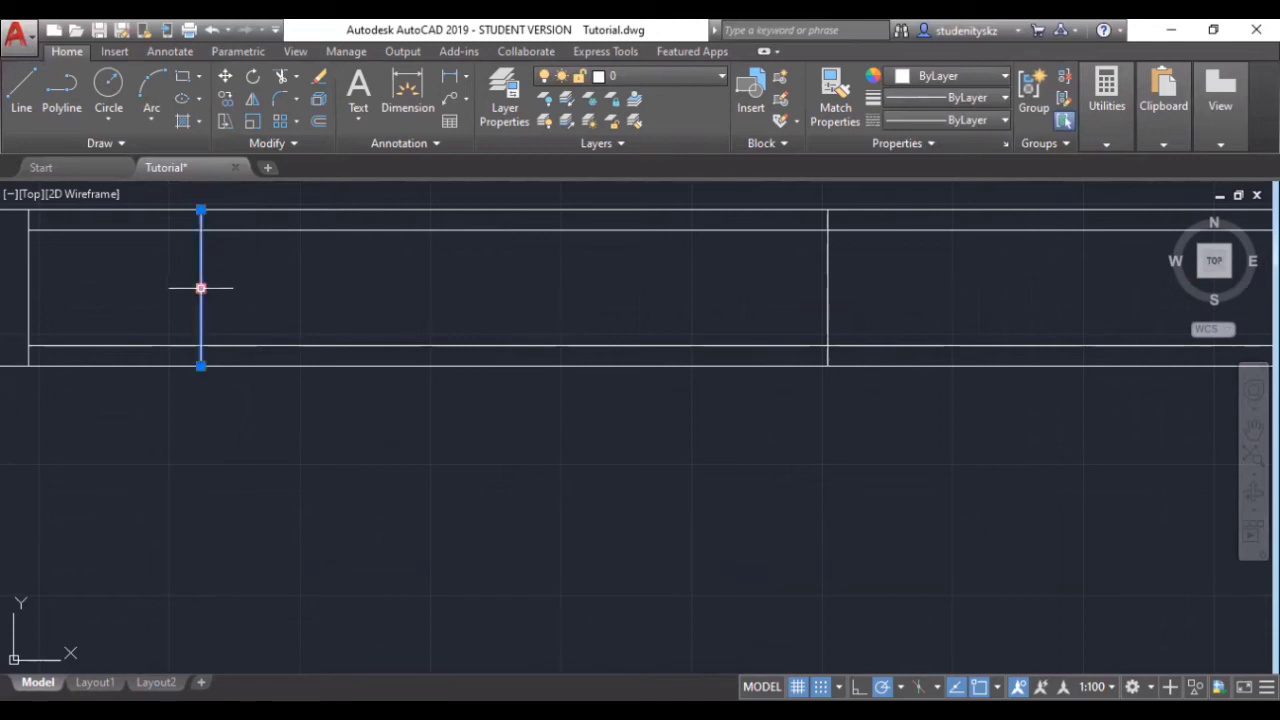
text(off)
key(Return)
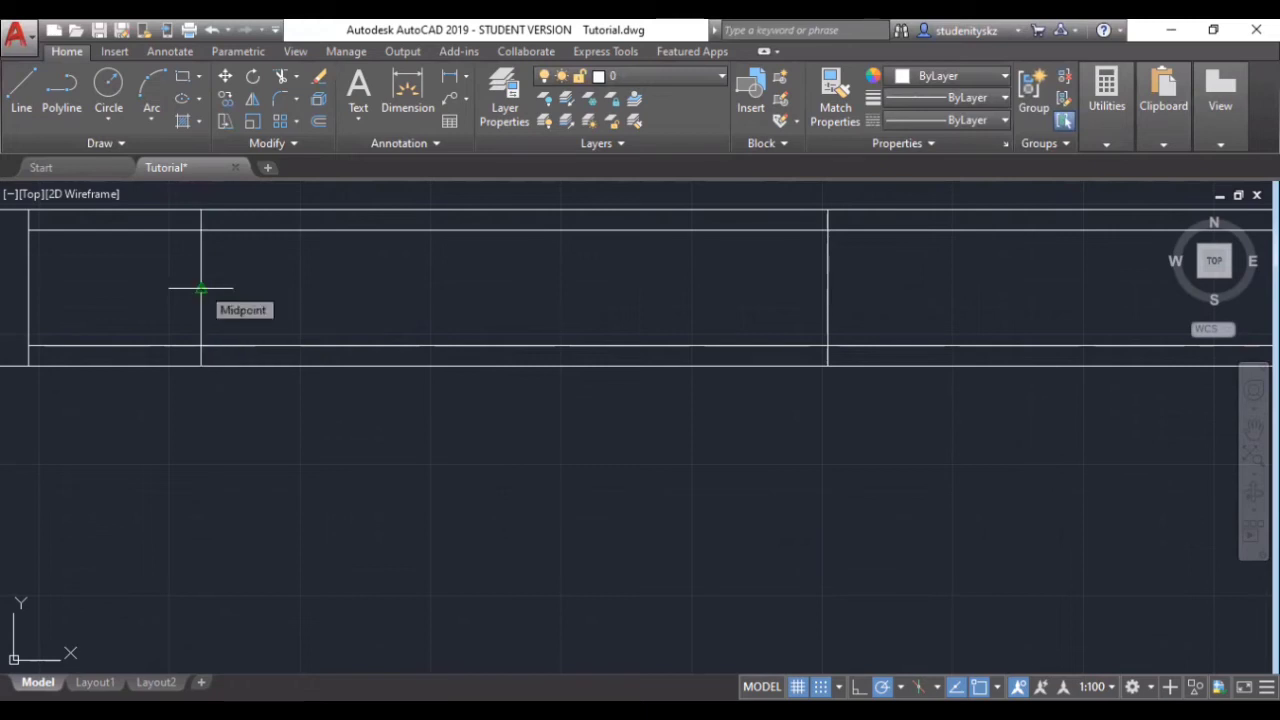
click(201, 288)
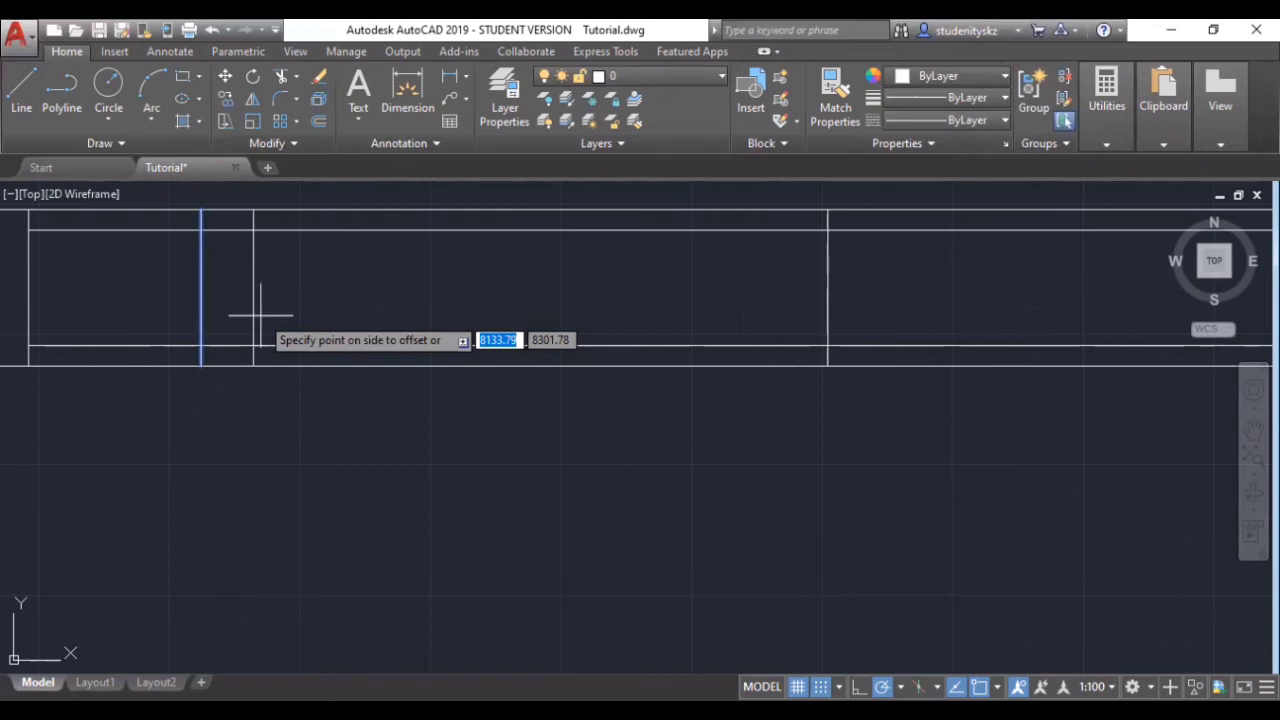
click(260, 315)
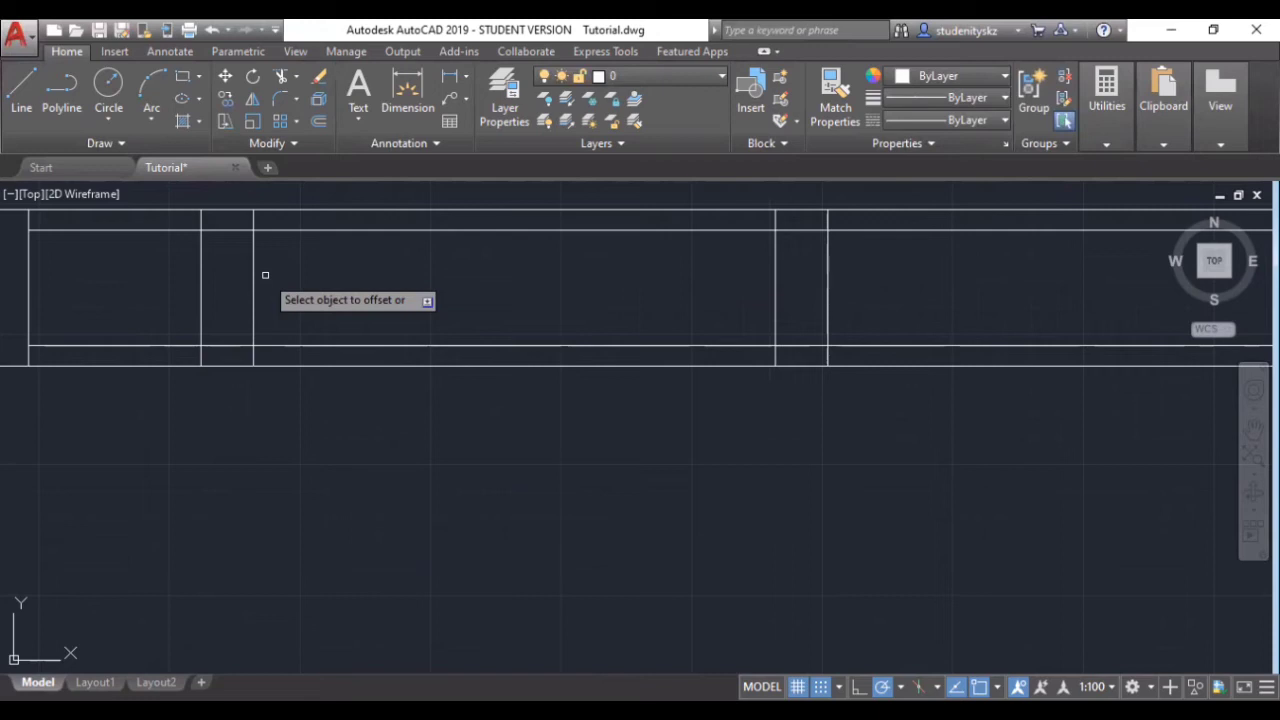
- Try to offset both inner jamb lines another 5 cm inward, and erase the extra line beside the far jamb
click(254, 276)
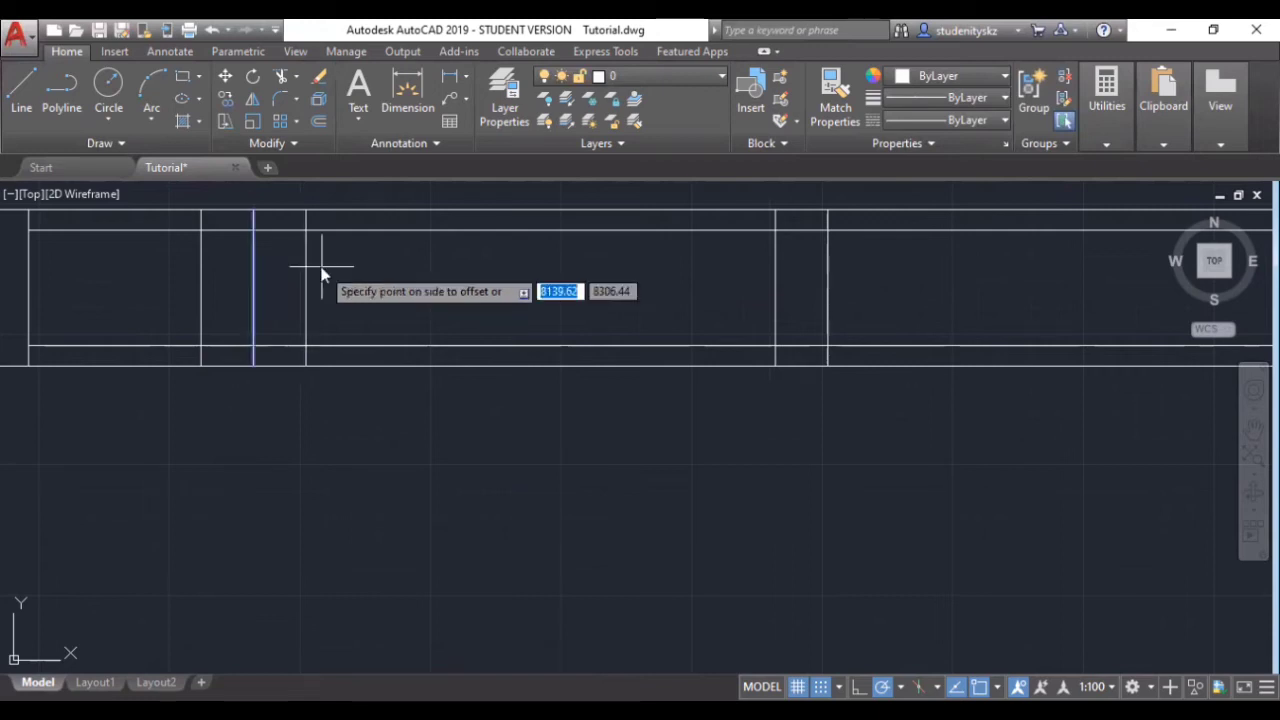
click(322, 272)
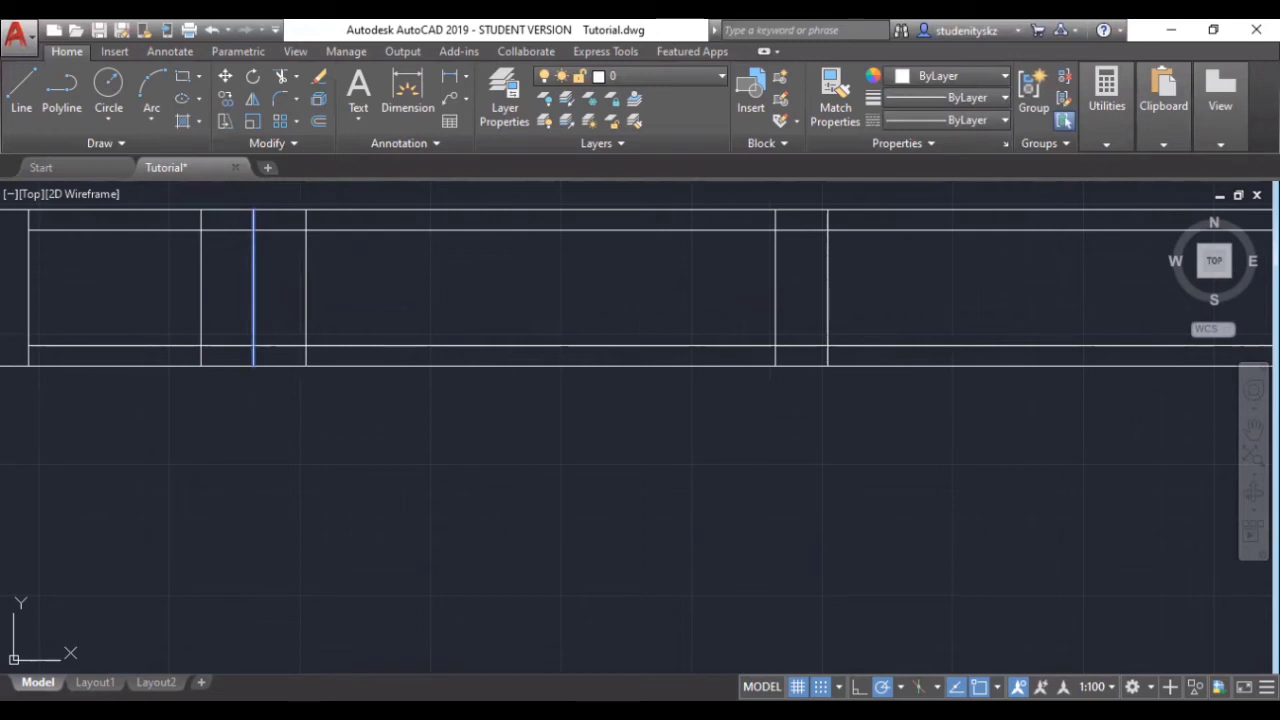
click(775, 265)
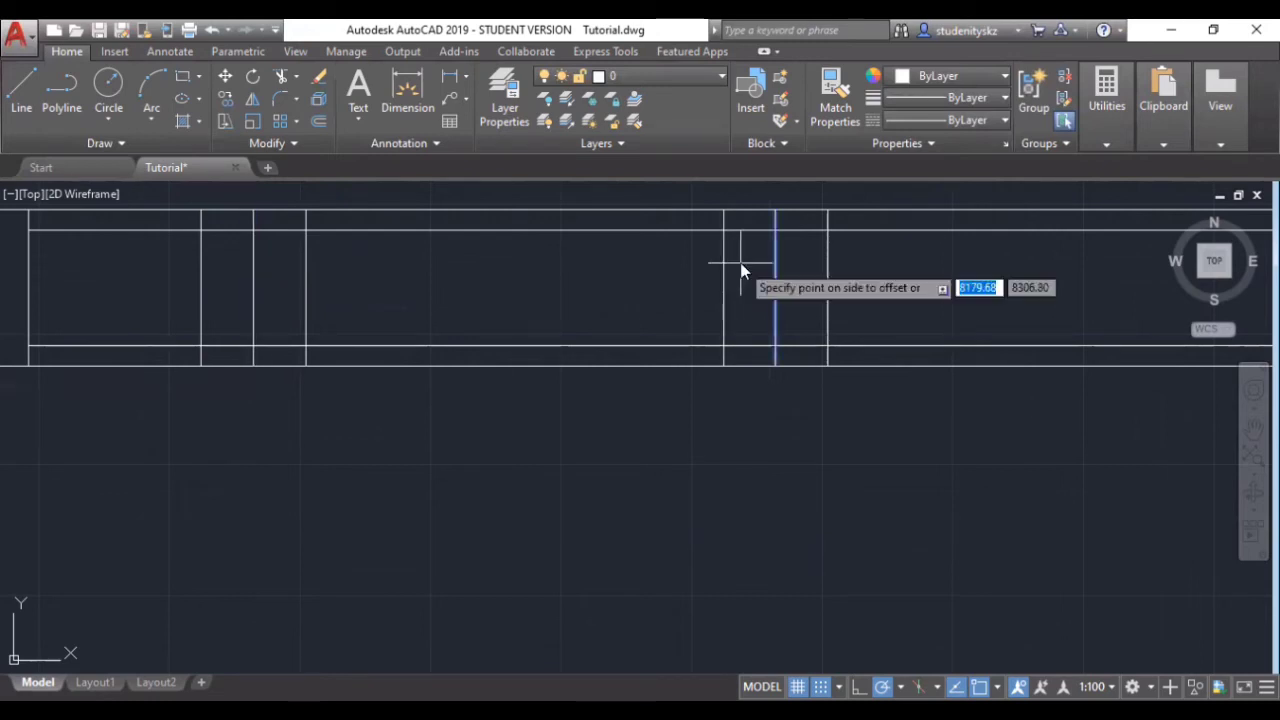
text(2)
key(Return)
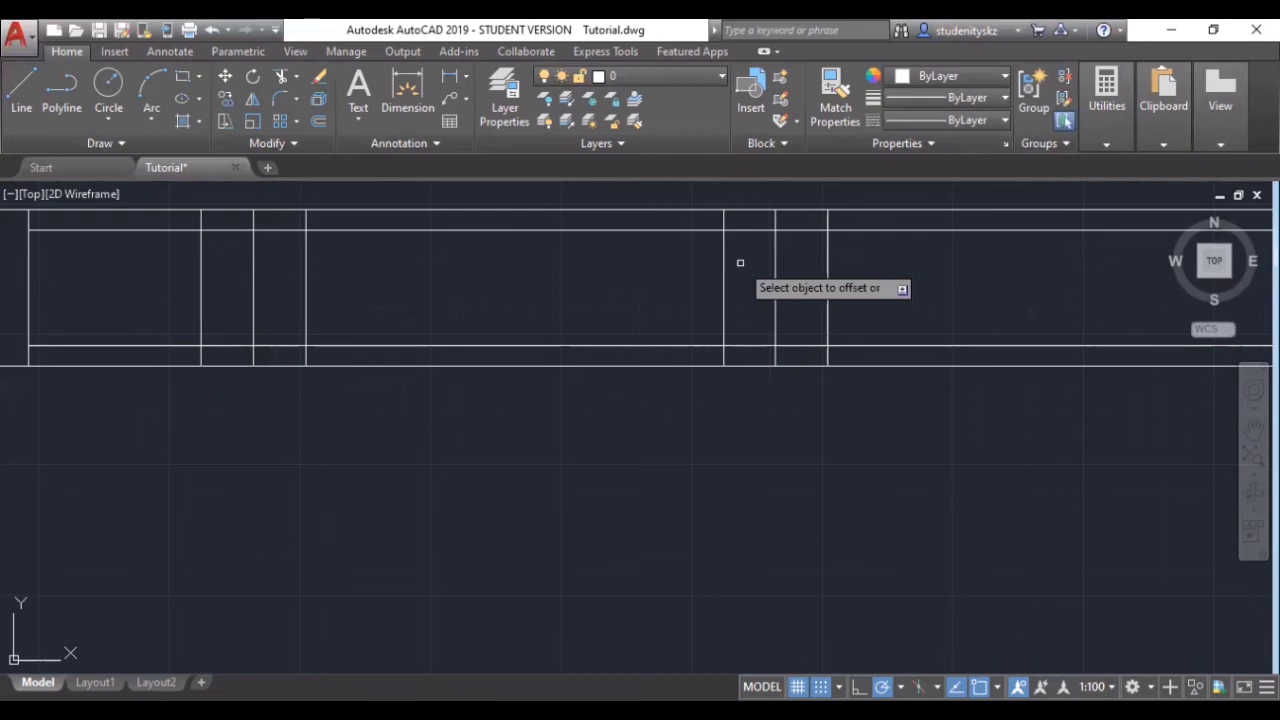
right_click(749, 286)
click(782, 311)
click(723, 270)
key(Delete)
- Offset both inner jamb lines 2 cm inward and erase the extra 5 cm offset line beside the near jamb
click(775, 288)
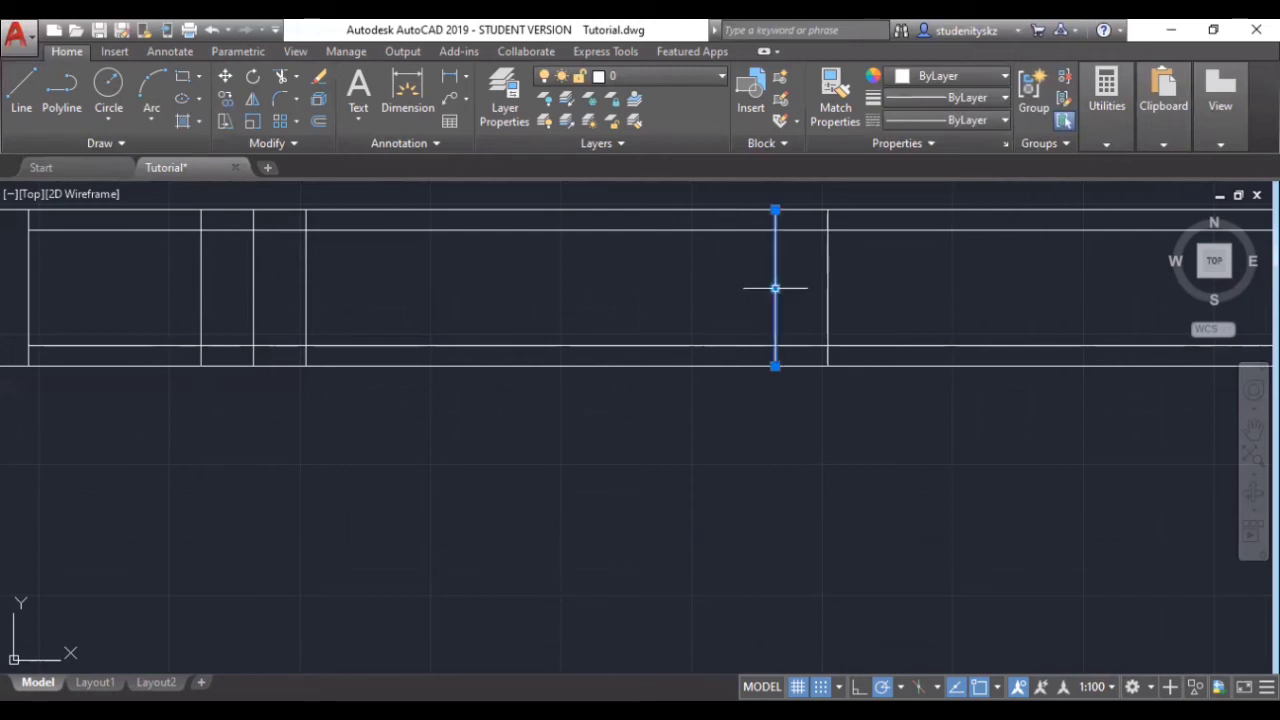
text(off)
key(Return)
text(2)
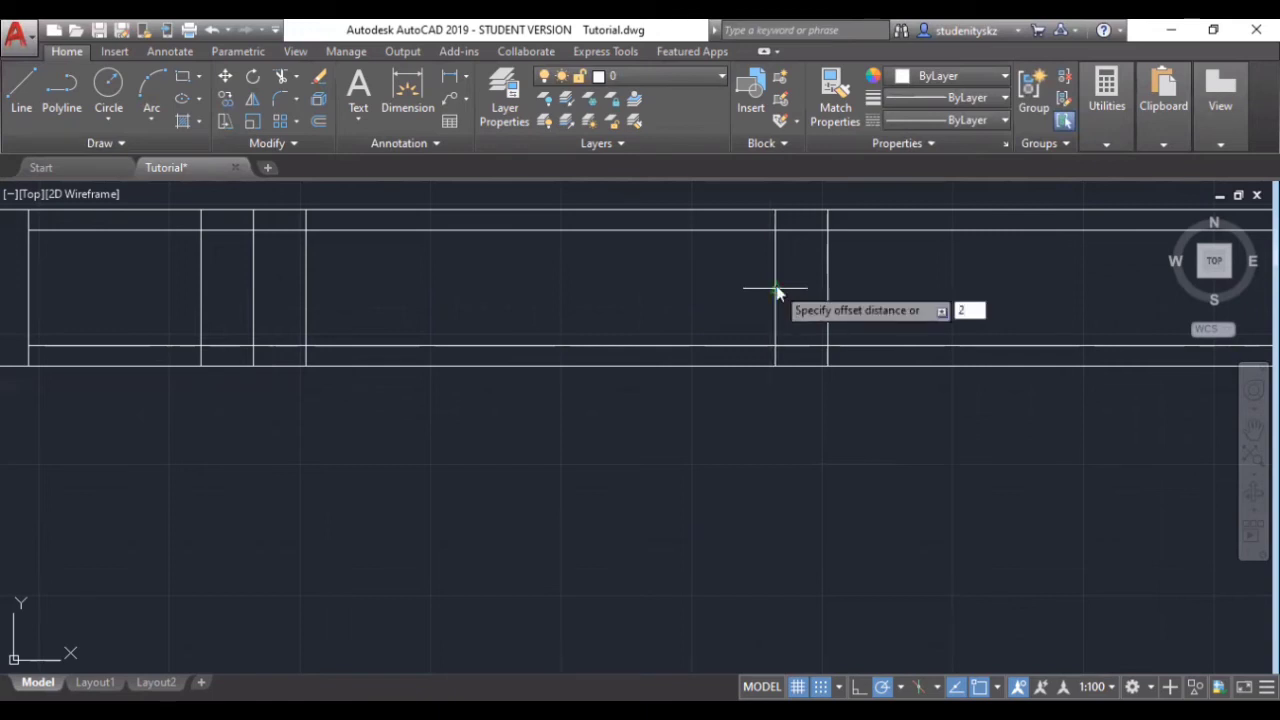
key(Return)
click(776, 289)
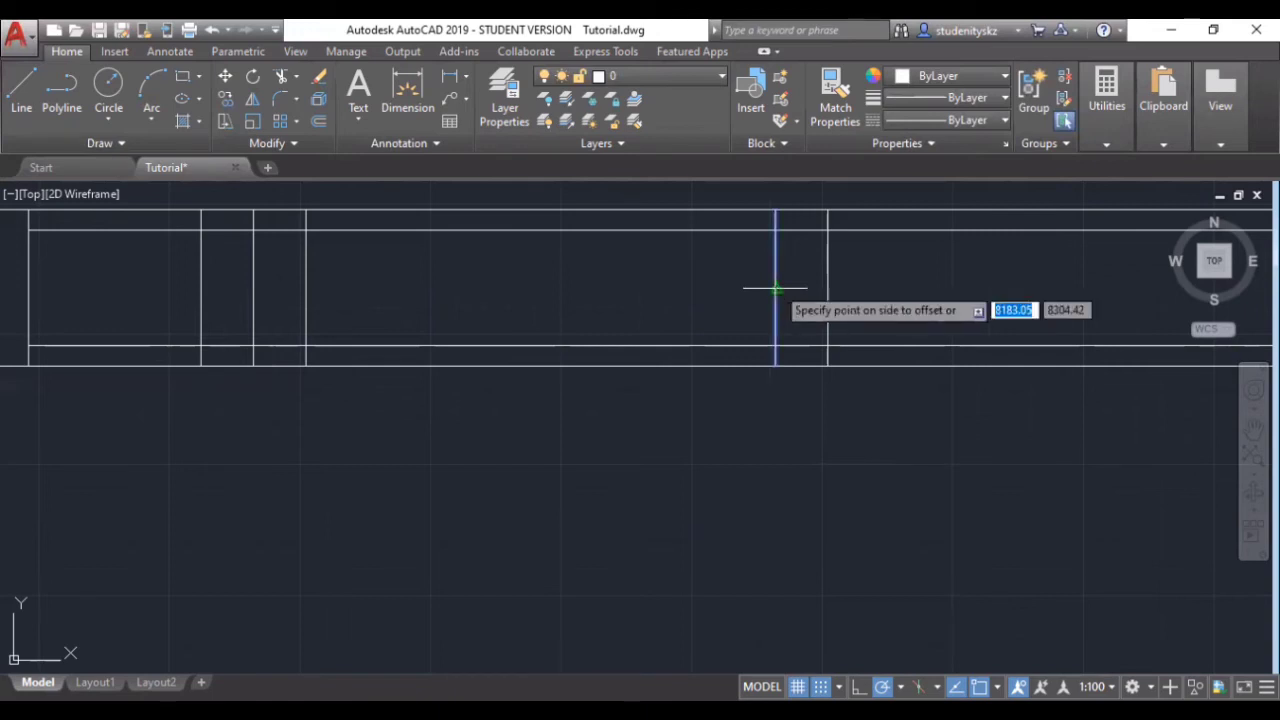
click(306, 297)
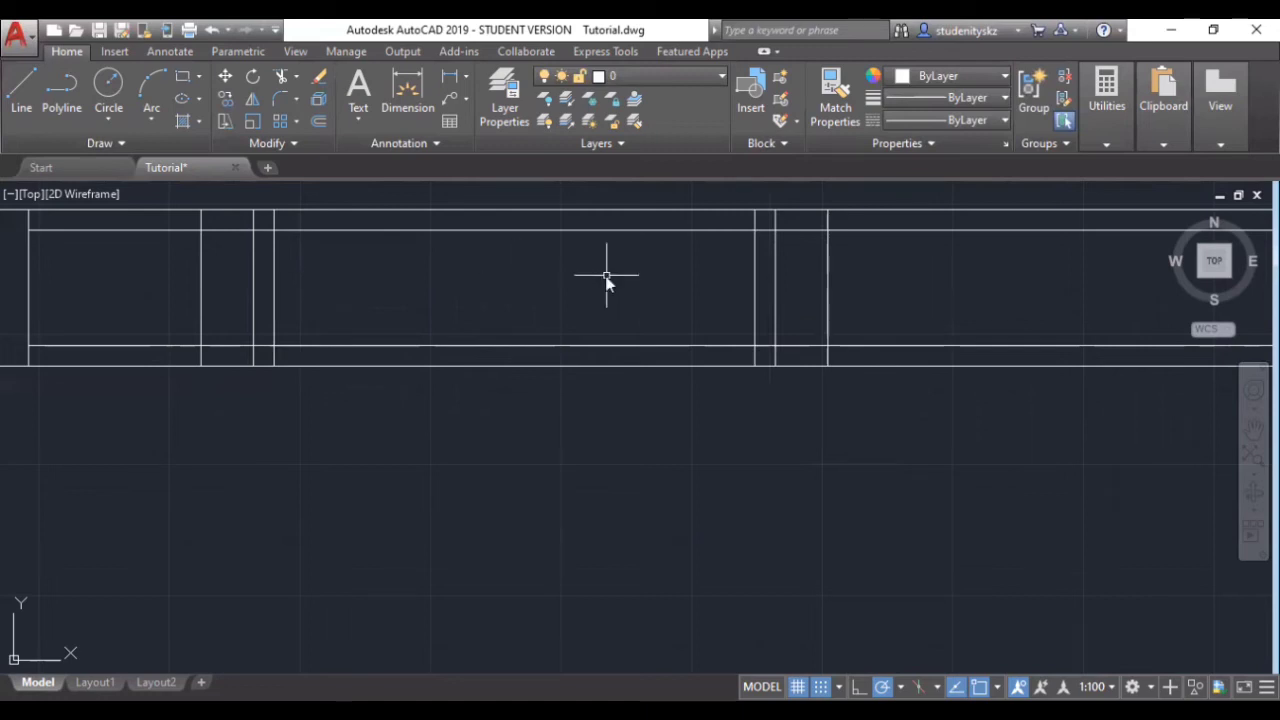
- Draw a horizontal line between the midpoints of the window opening's two outer end lines
text(L)
key(Return)
key(Return)
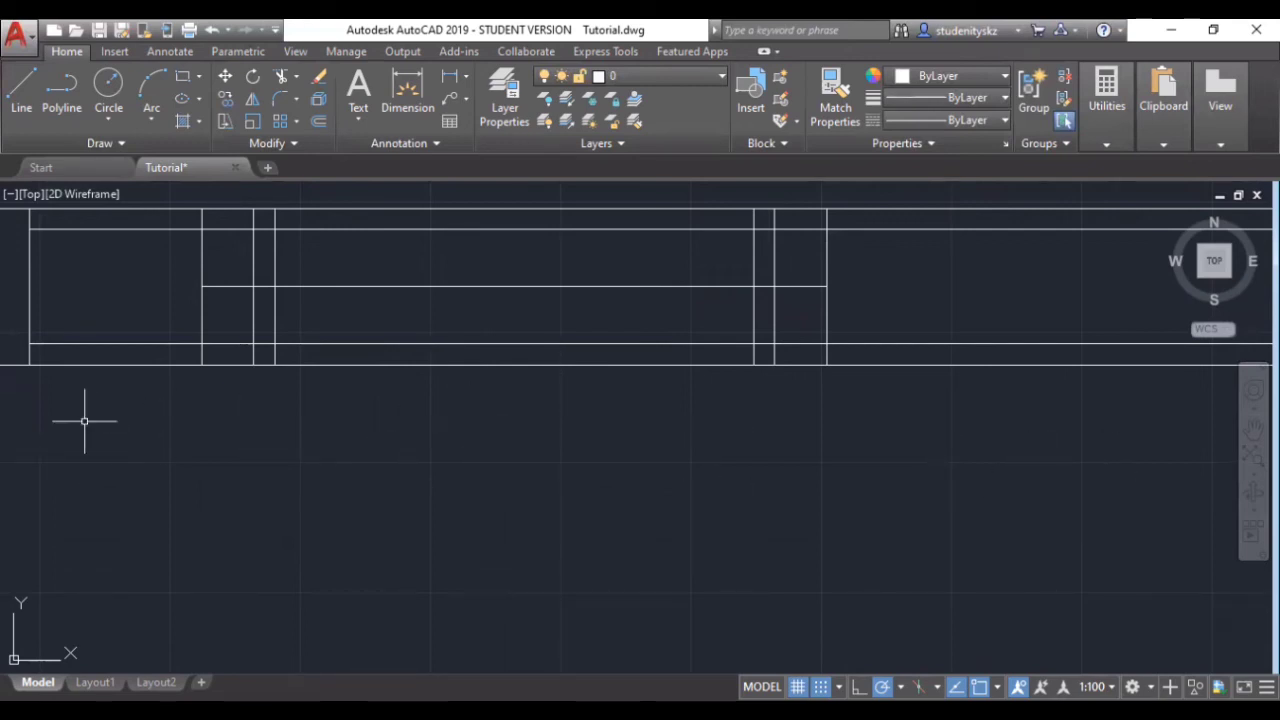
right_click(238, 458)
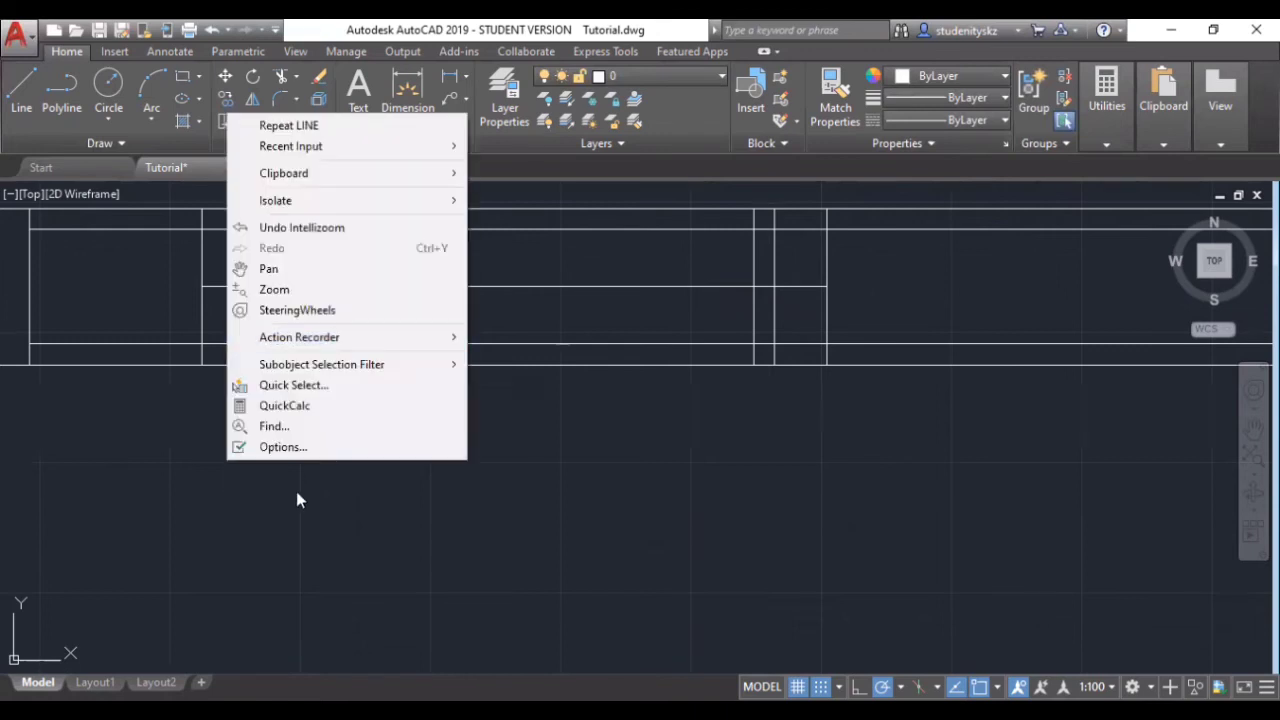
- Trim the window's jamb lines at its middle line, keeping the inner pair's upper halves and the outer pair's lower halves
scroll(229, 414, down, 1)
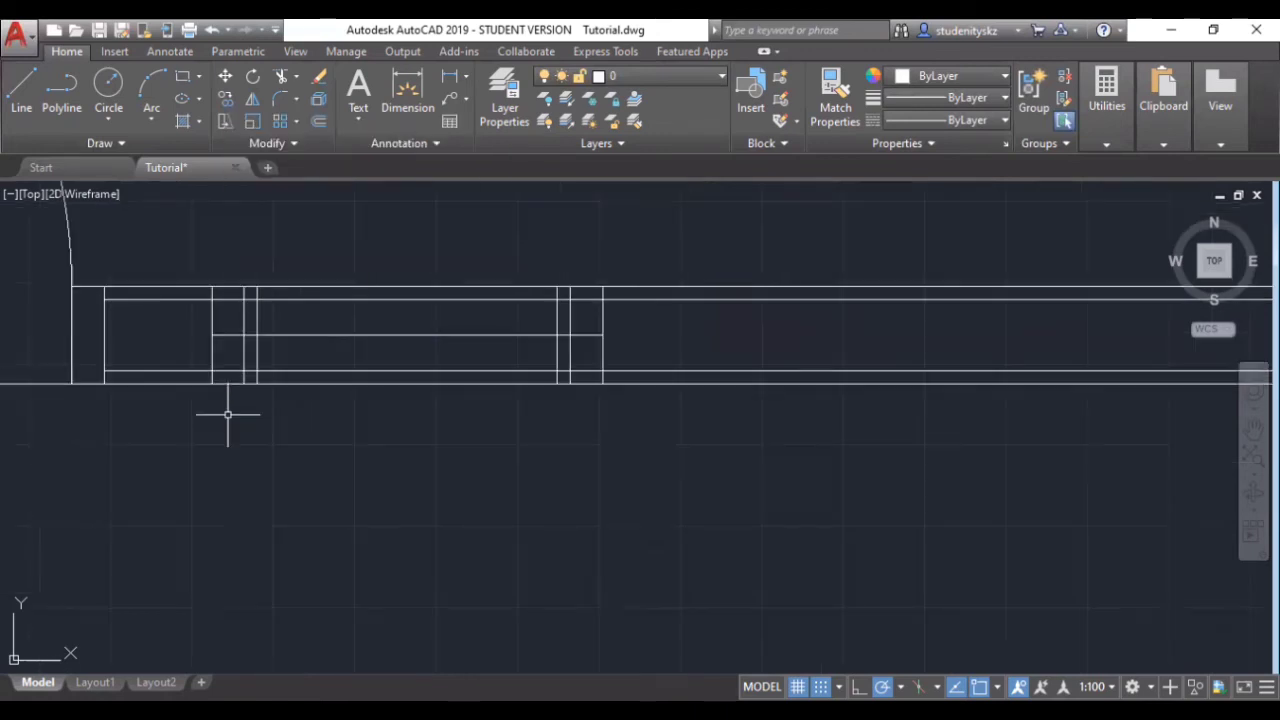
click(150, 252)
click(657, 428)
scroll(400, 294, up, 2)
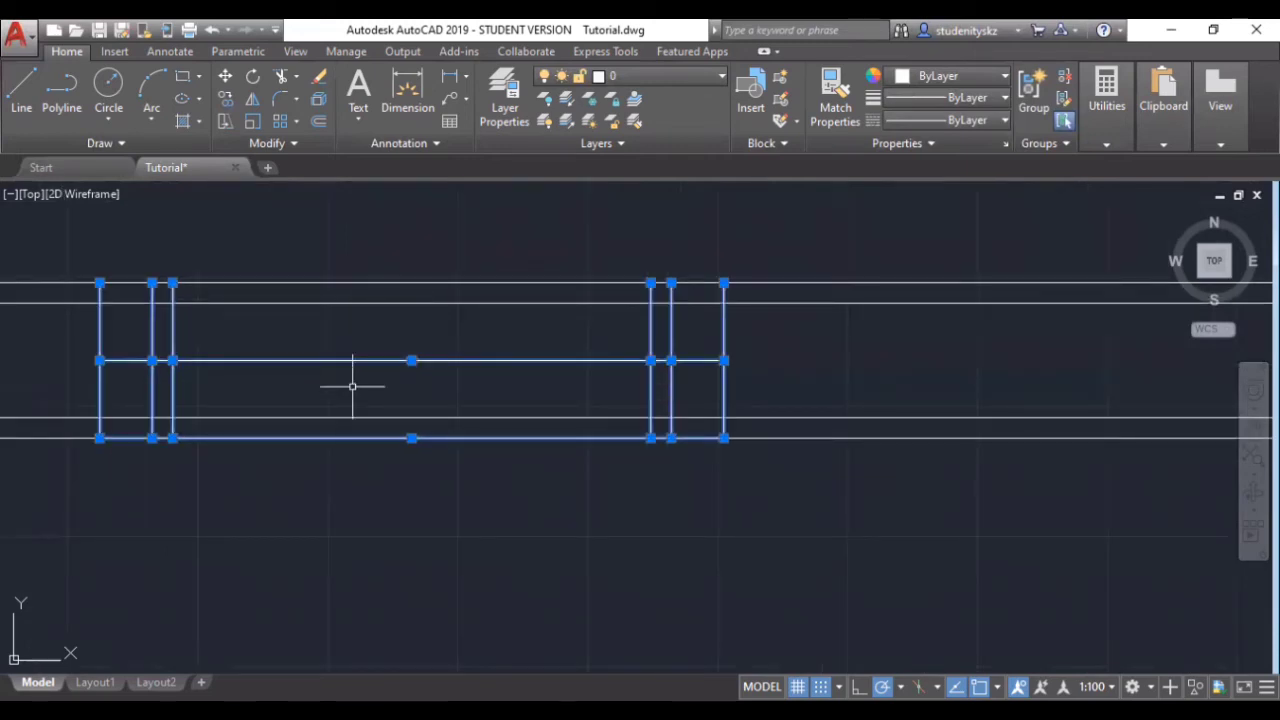
text(tr)
key(Return)
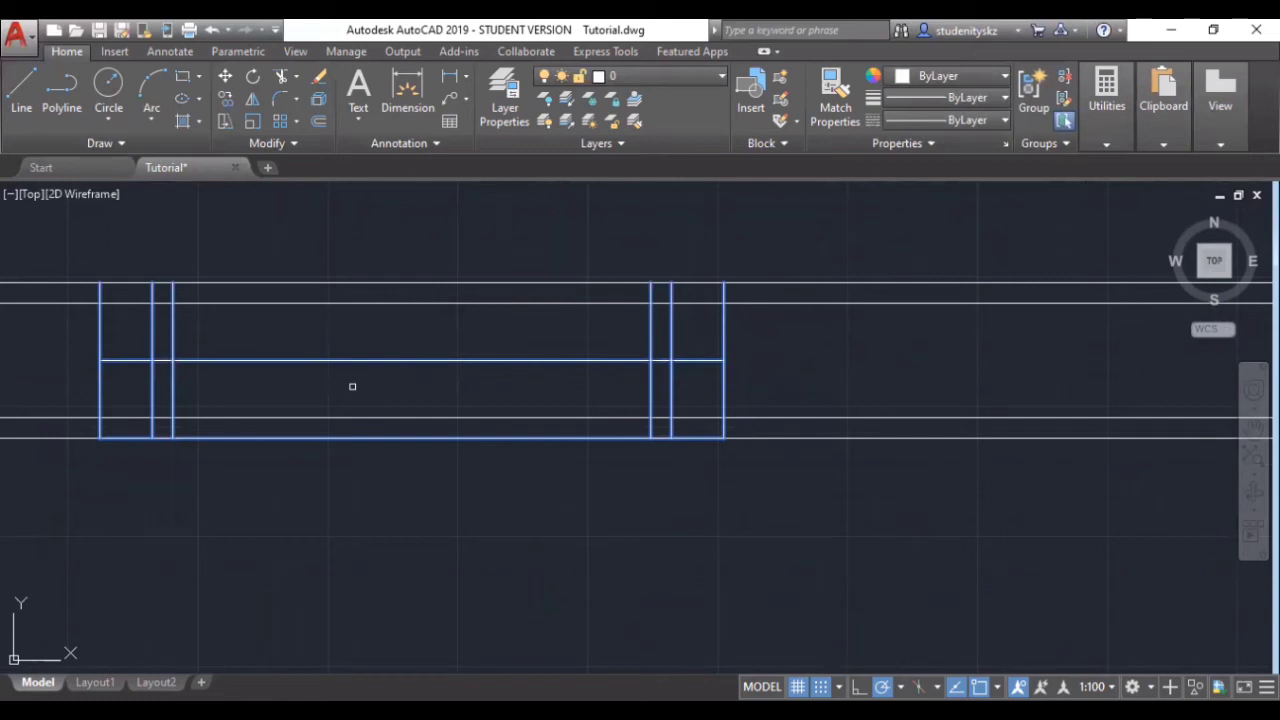
click(174, 388)
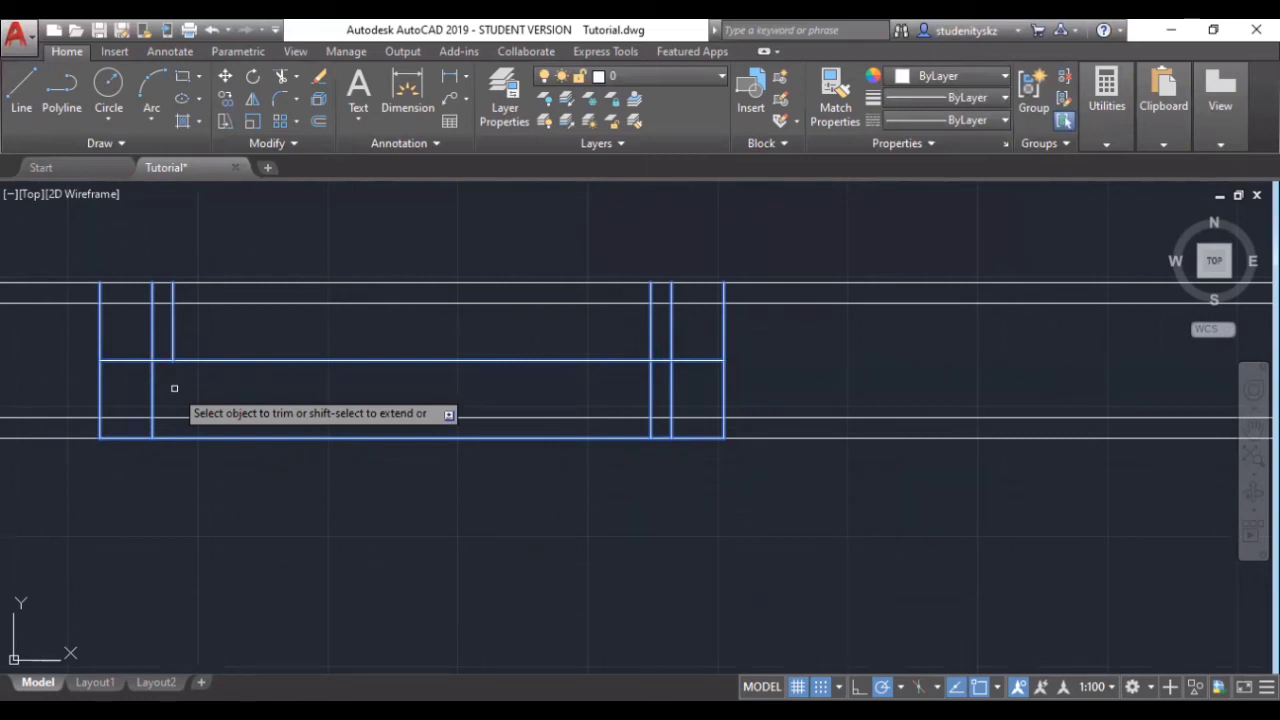
click(152, 322)
click(694, 416)
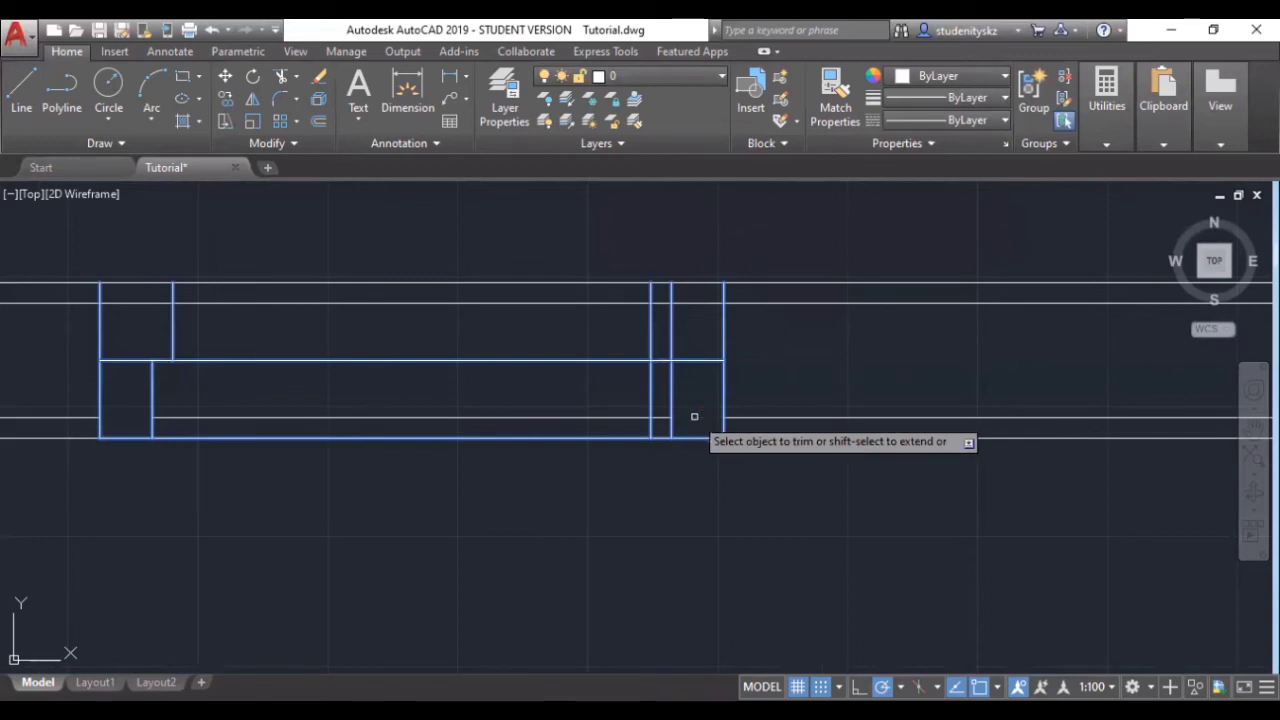
click(651, 394)
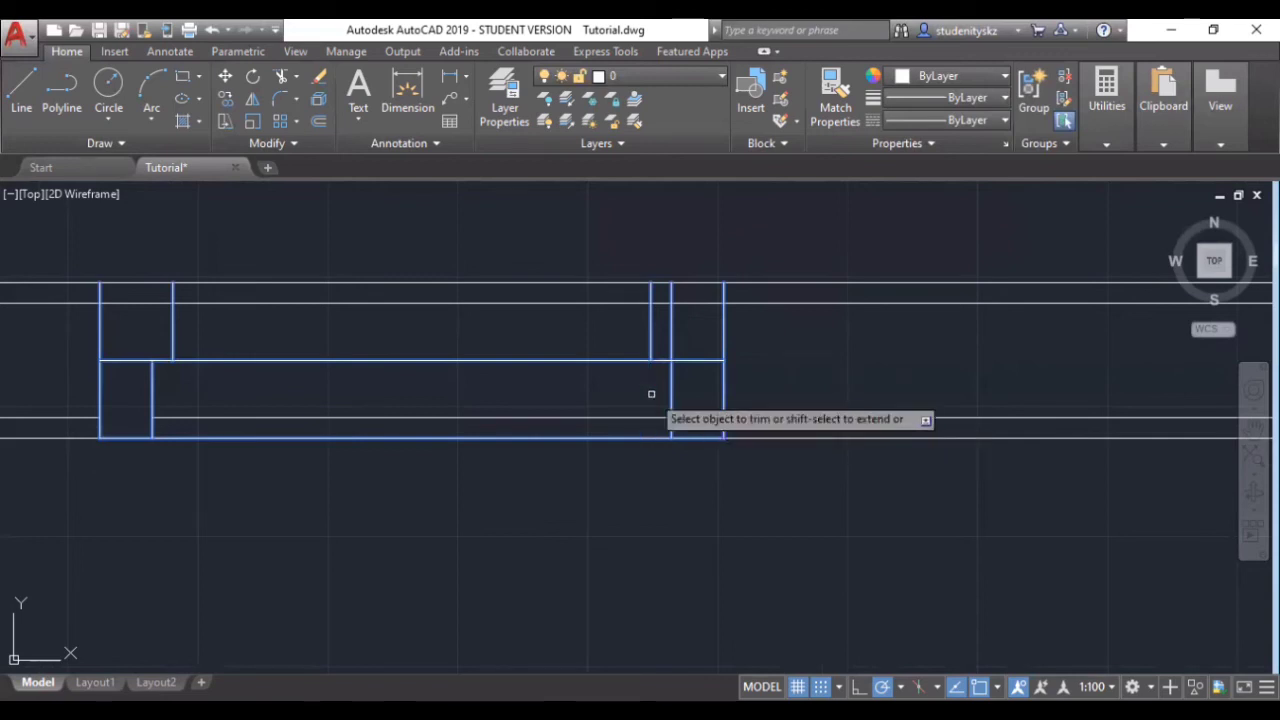
click(671, 335)
- Trim the remaining inner wall lines across the window opening and erase the four short leftover segments beside the jambs
click(603, 304)
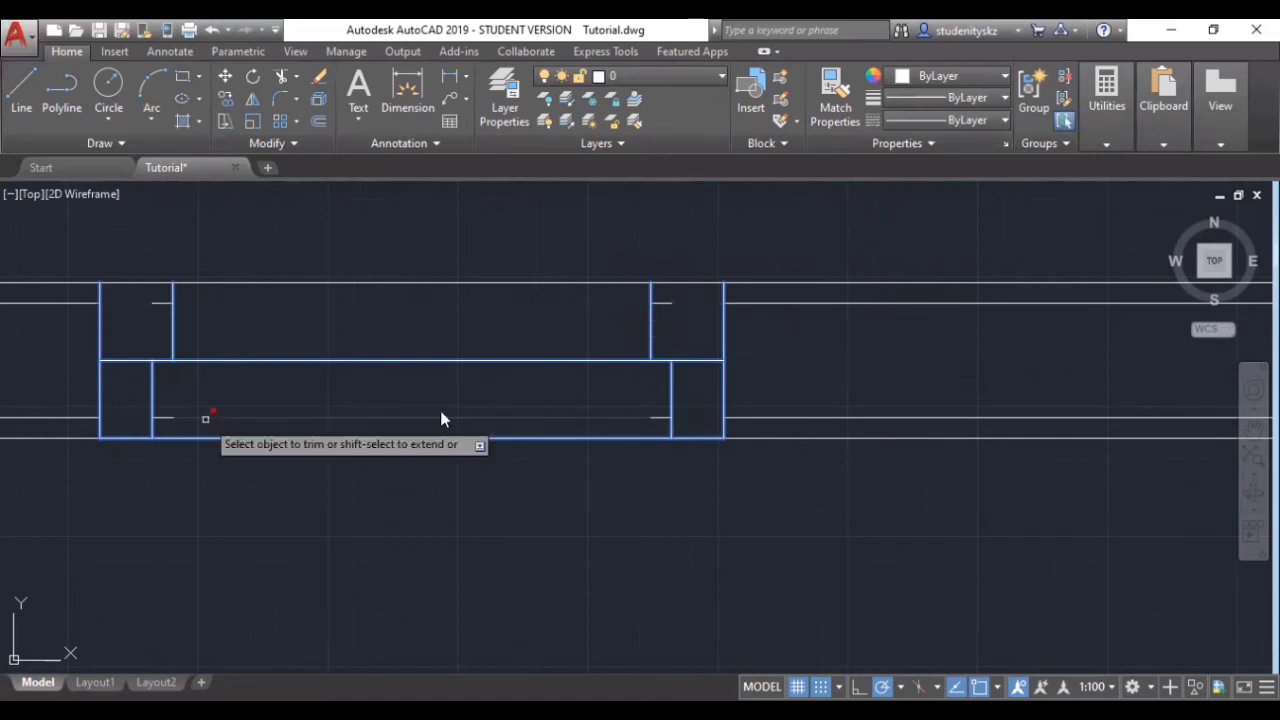
click(206, 419)
key(Escape)
click(162, 303)
click(165, 417)
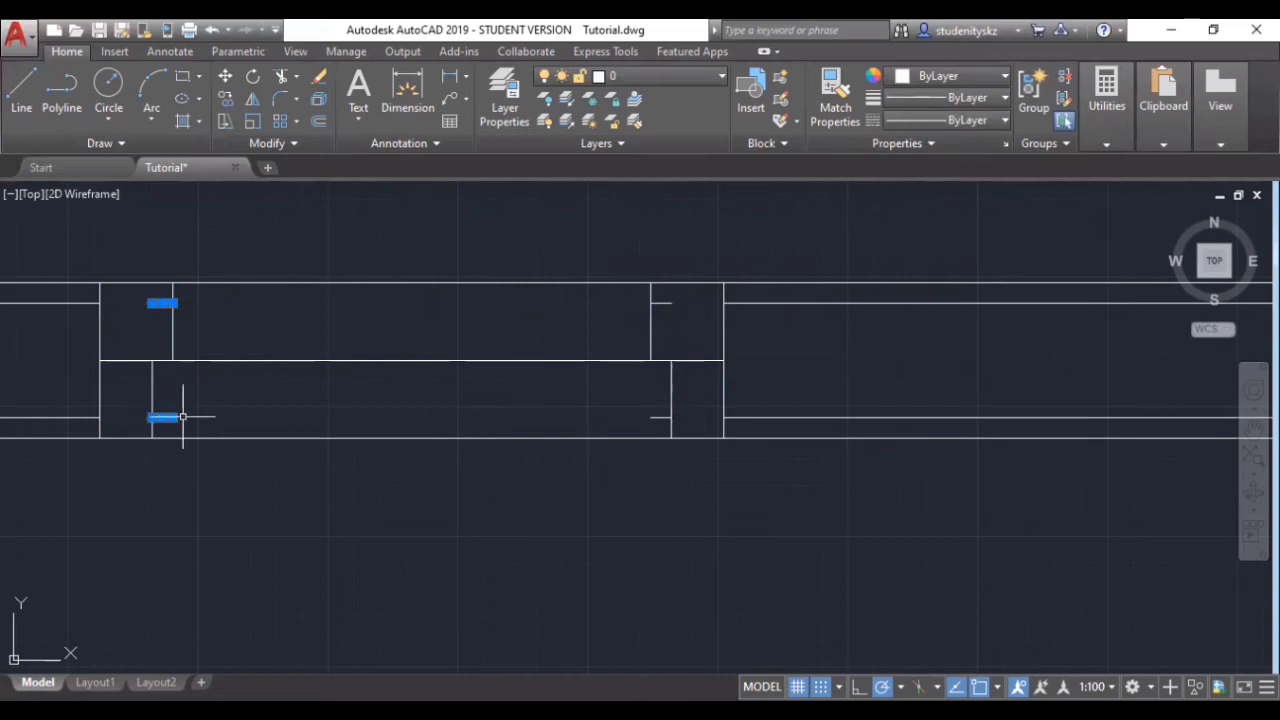
click(655, 417)
click(661, 303)
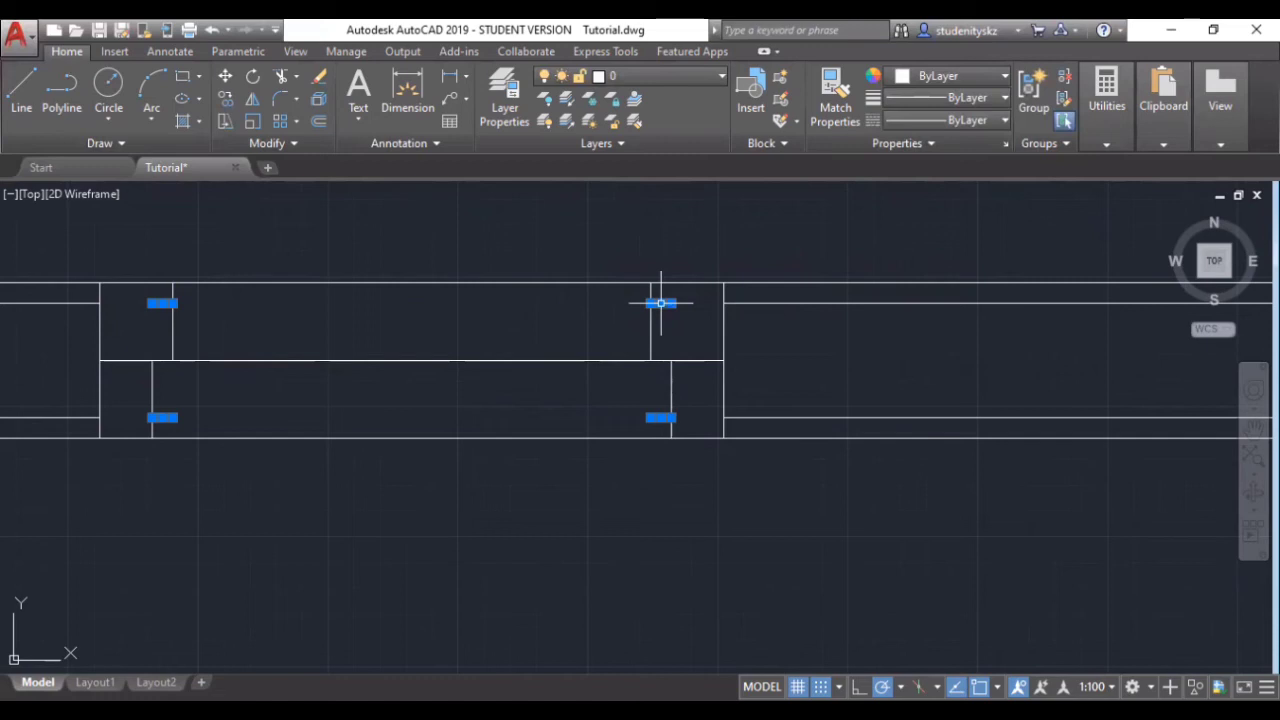
key(Delete)
- Trim the ends of the window's middle line that extend beyond the two lower jamb lines
click(608, 359)
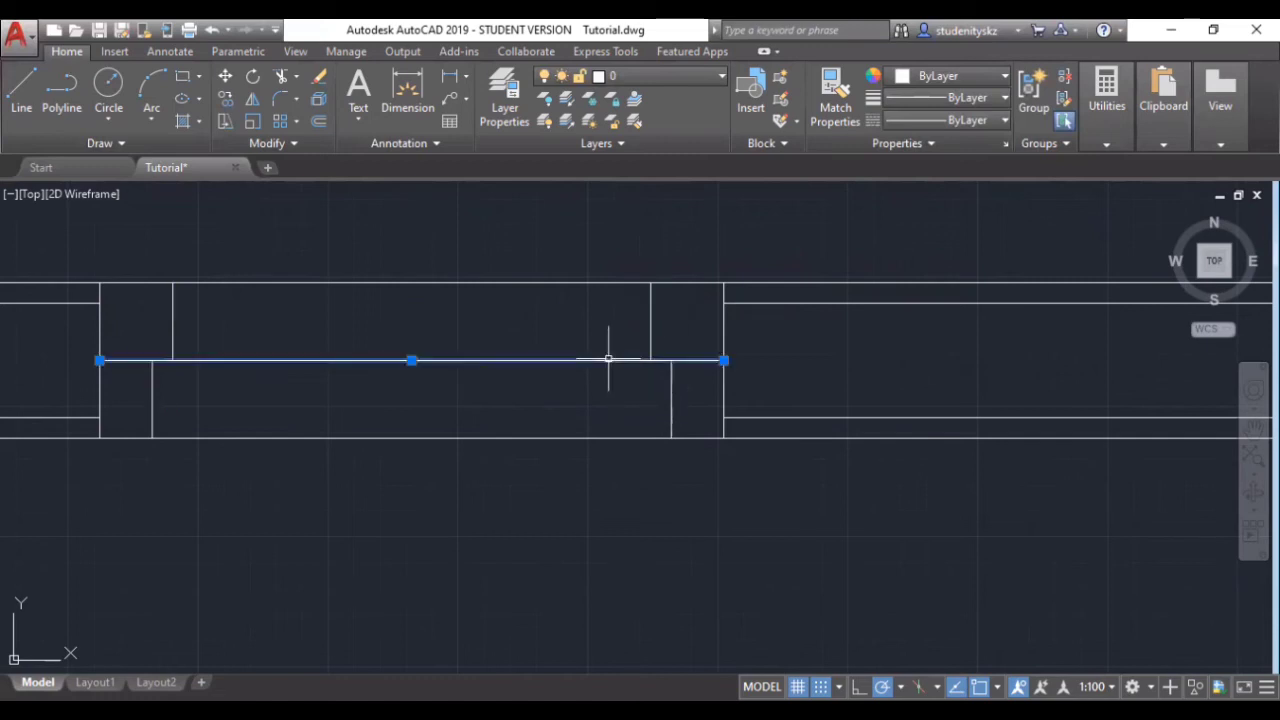
click(672, 375)
click(151, 378)
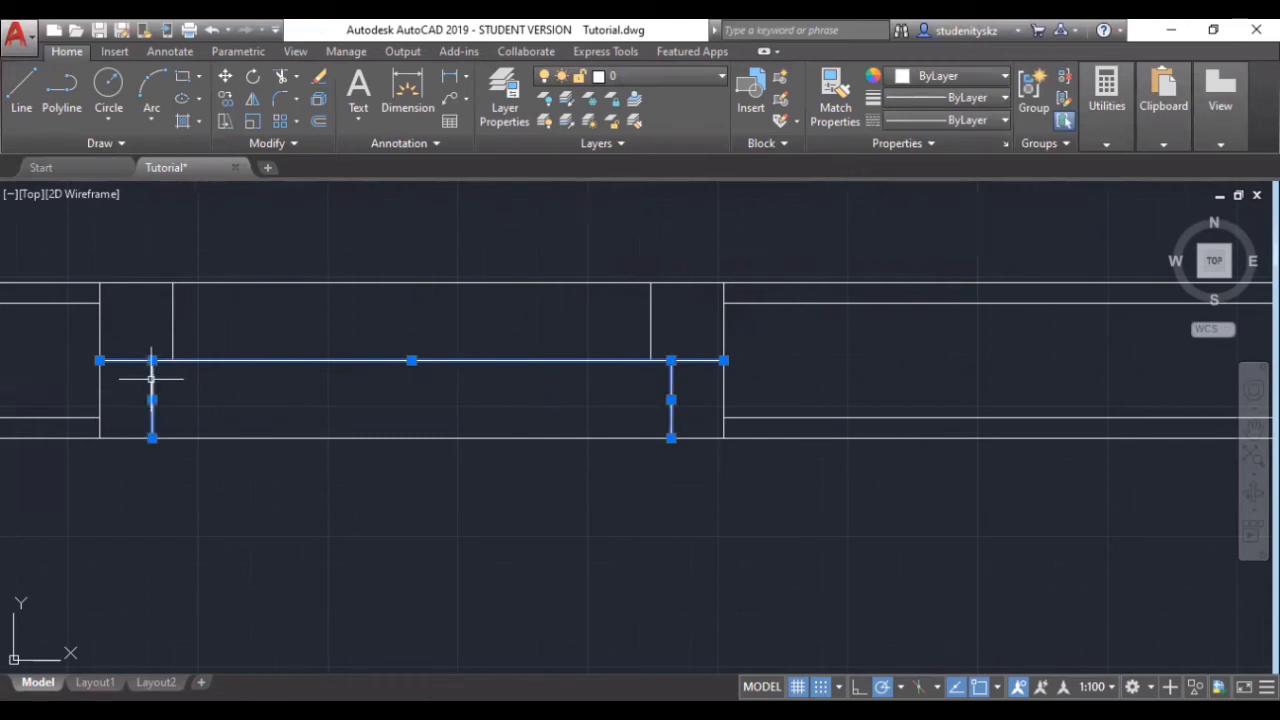
text(TR)
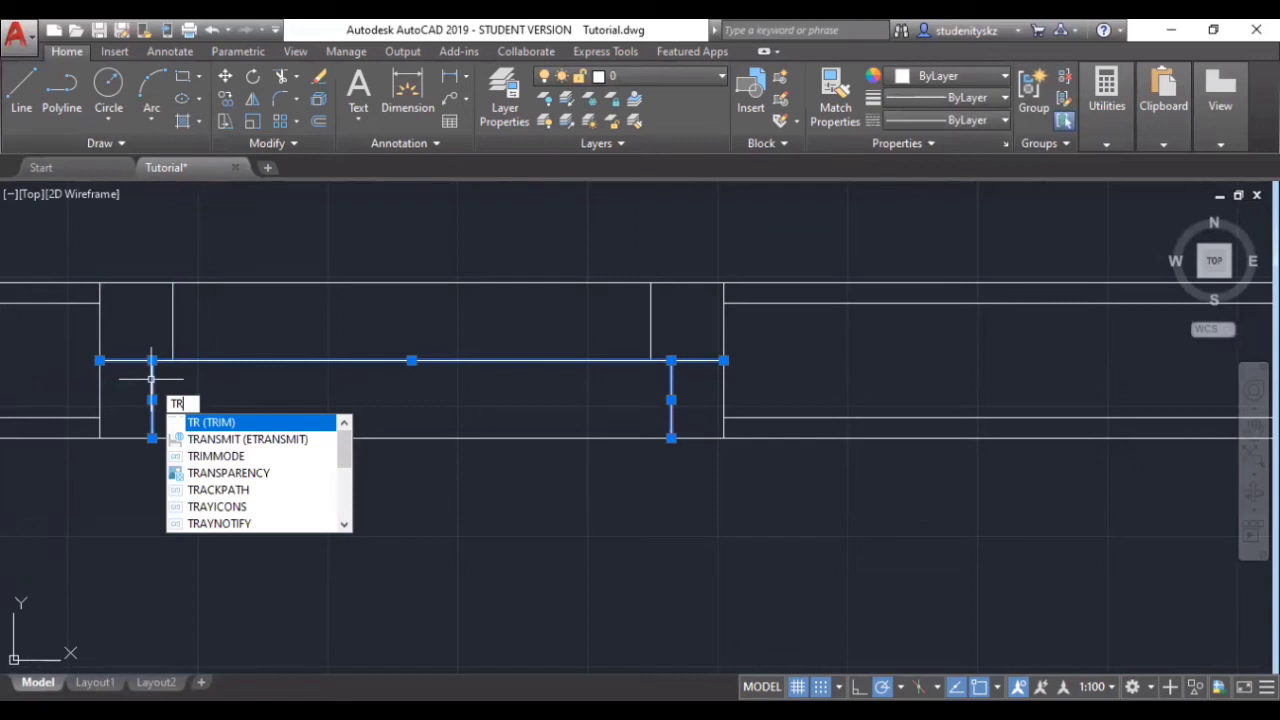
key(Return)
right_click(437, 382)
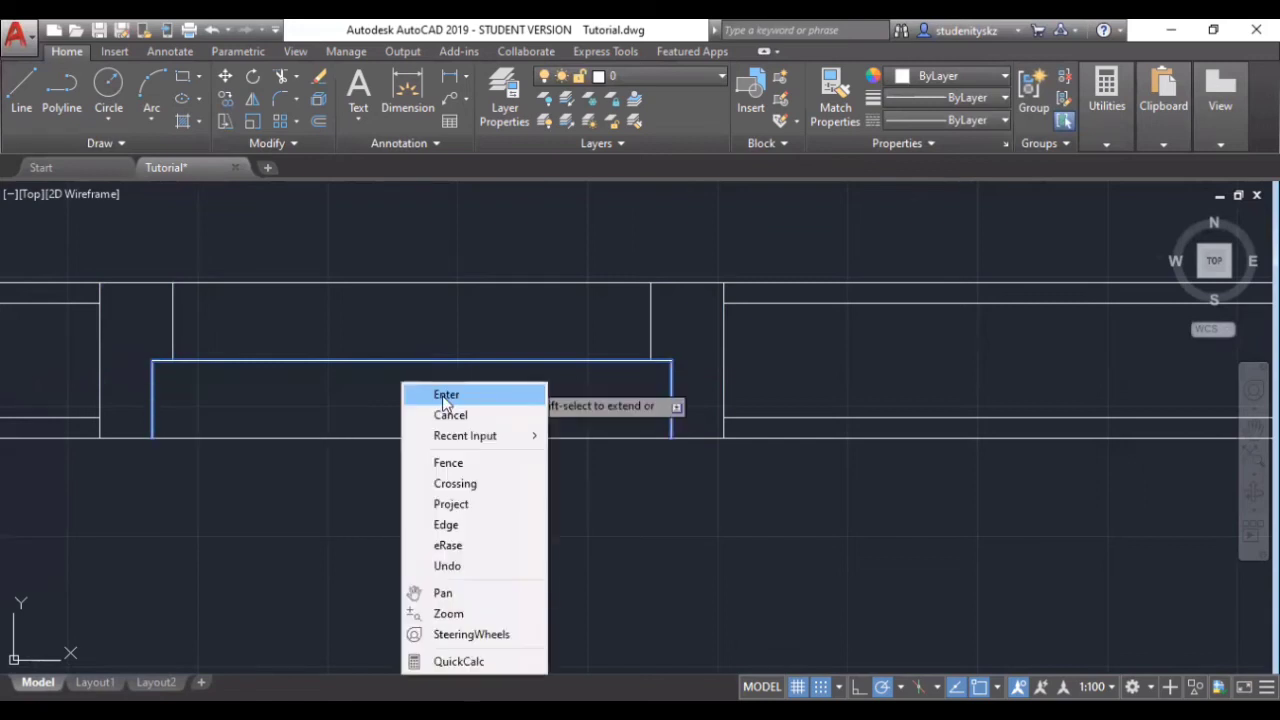
click(443, 396)
- Compare the finished window and front wall with the same part of the reference floor plan
scroll(723, 443, down, 10)
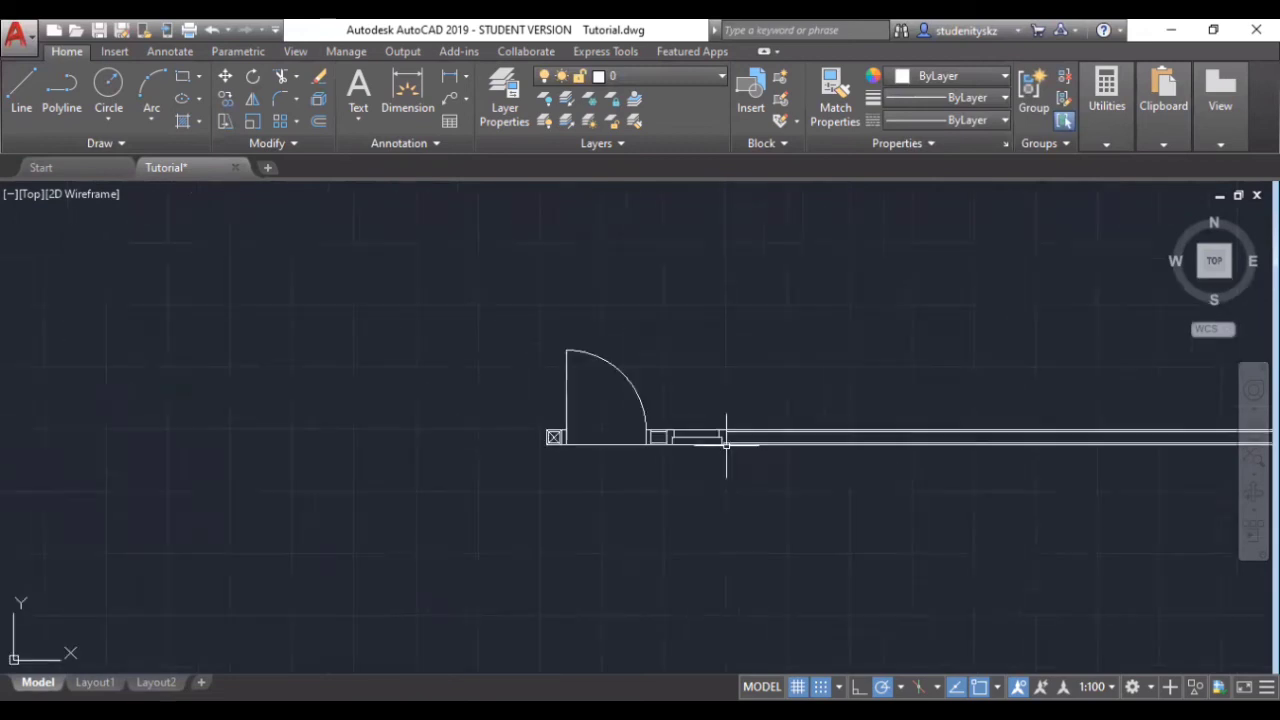
scroll(1113, 471, down, 8)
scroll(1203, 451, up, 8)
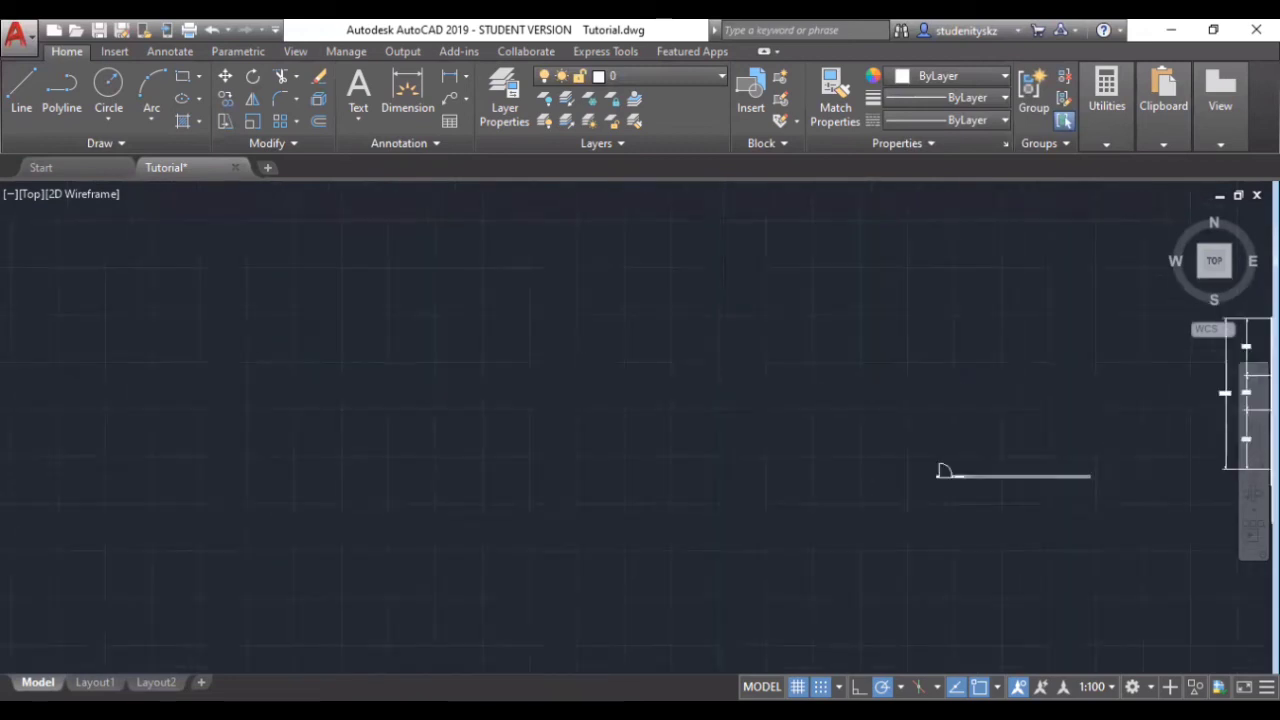
scroll(1202, 447, down, 8)
mouse_move(1153, 442)
middle_down()
mouse_move(778, 465)
mouse_move(493, 450)
middle_up()
scroll(778, 465, up, 9)
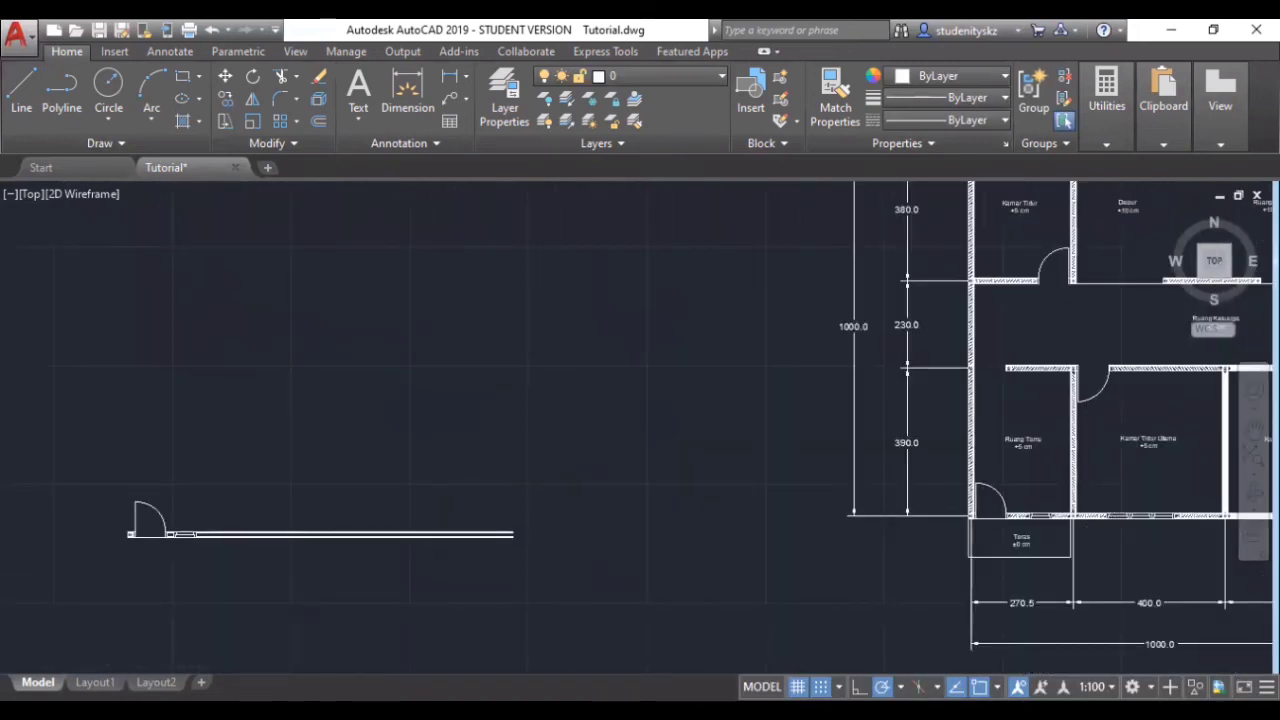
scroll(1088, 537, up, 5)
scroll(1088, 537, up, 6)
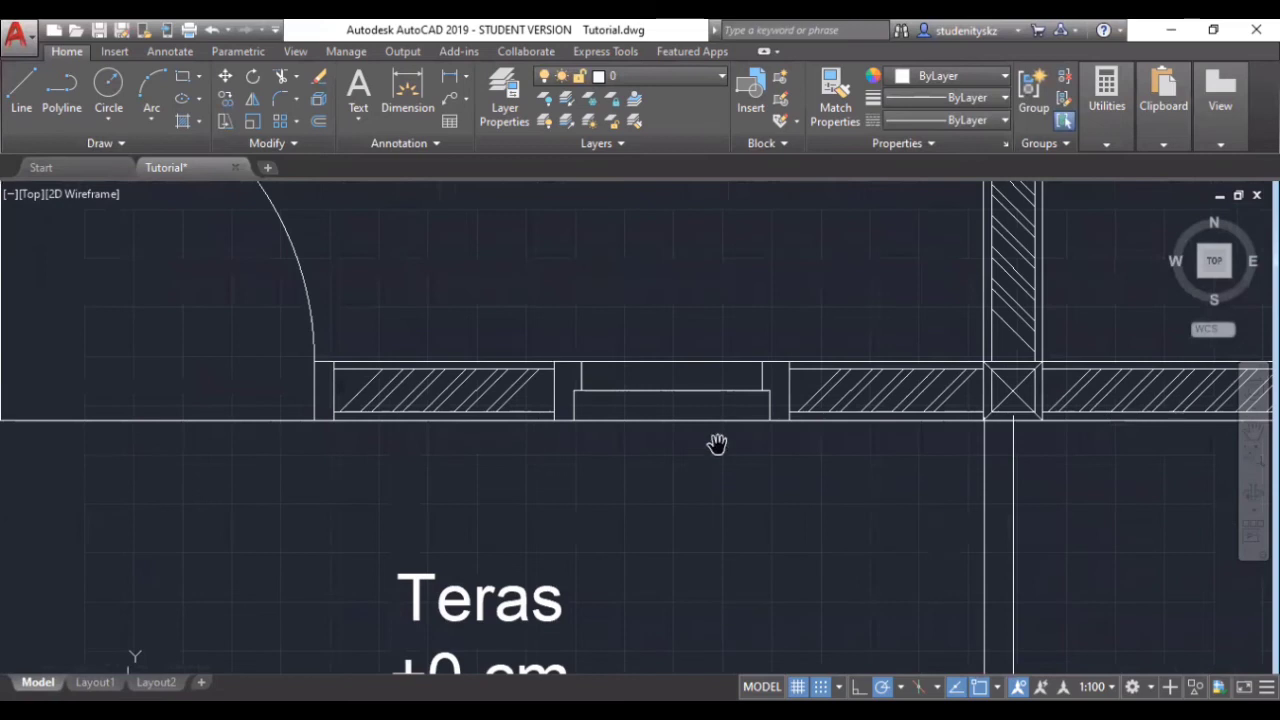
scroll(884, 418, down, 10)
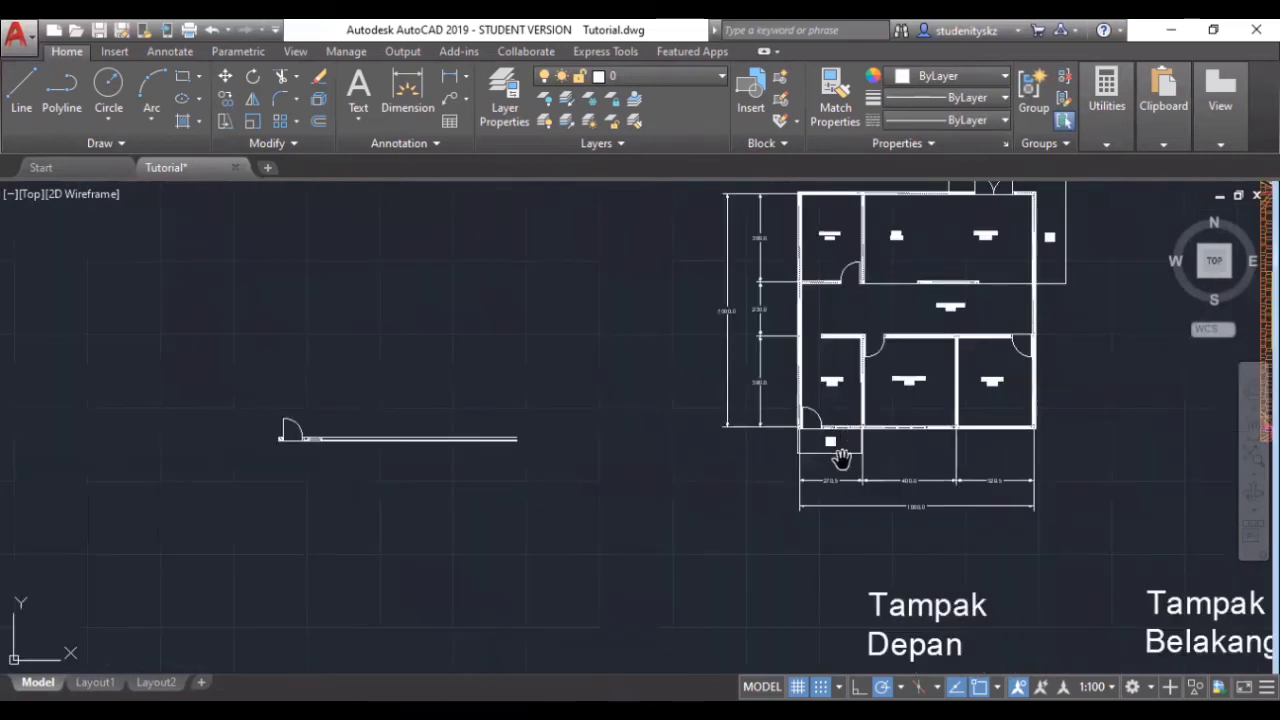
scroll(283, 445, up, 10)
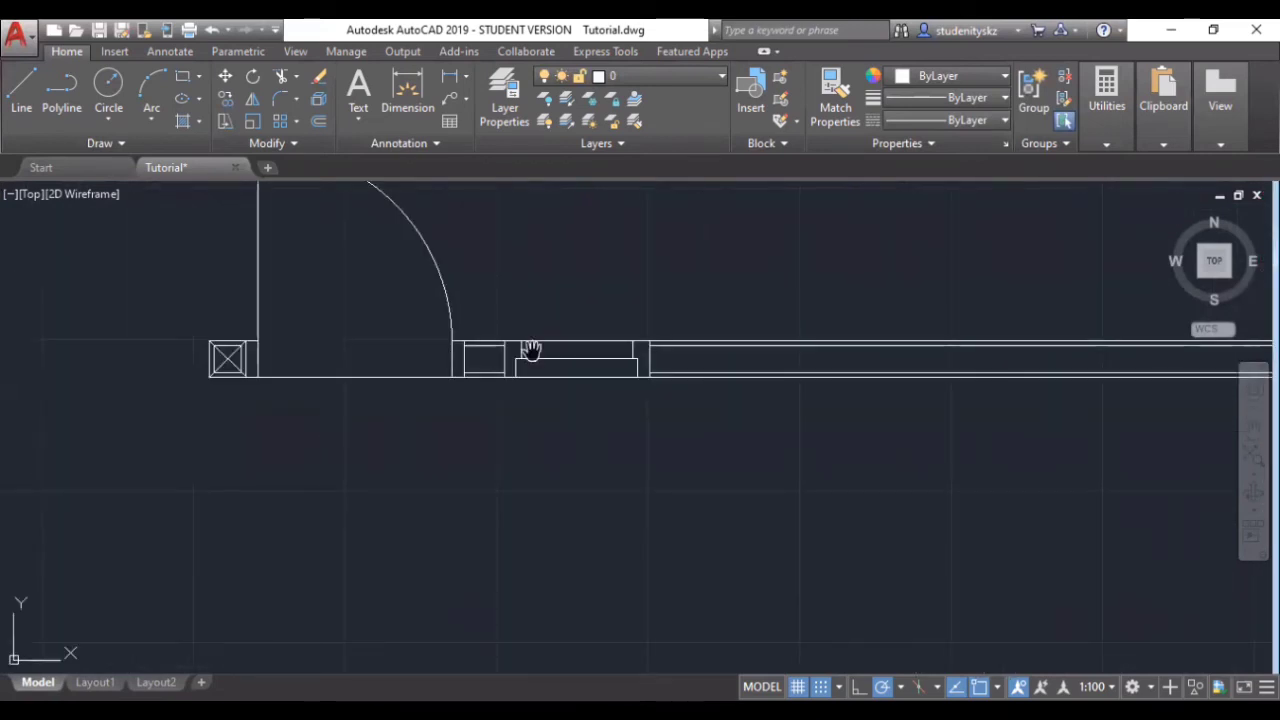
scroll(555, 346, down, 10)
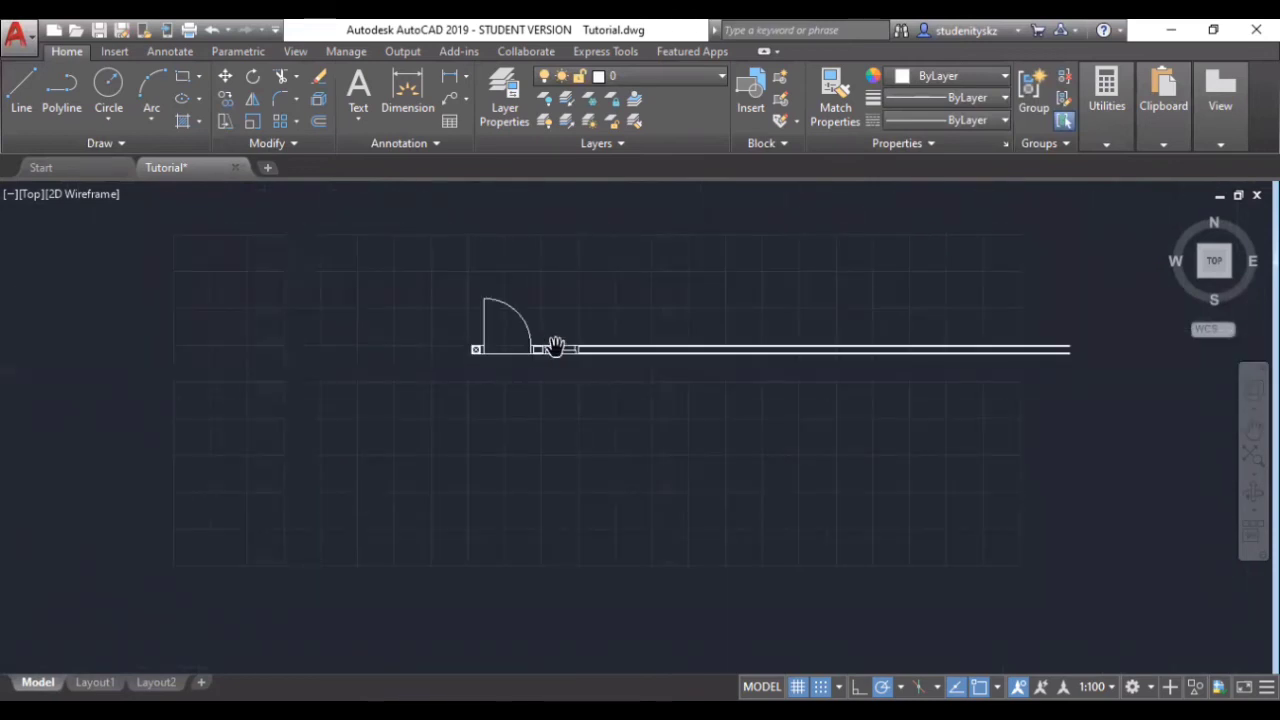
- Copy the corner column from its lower outer corner to the opposite end of the front wall
scroll(428, 343, up, 5)
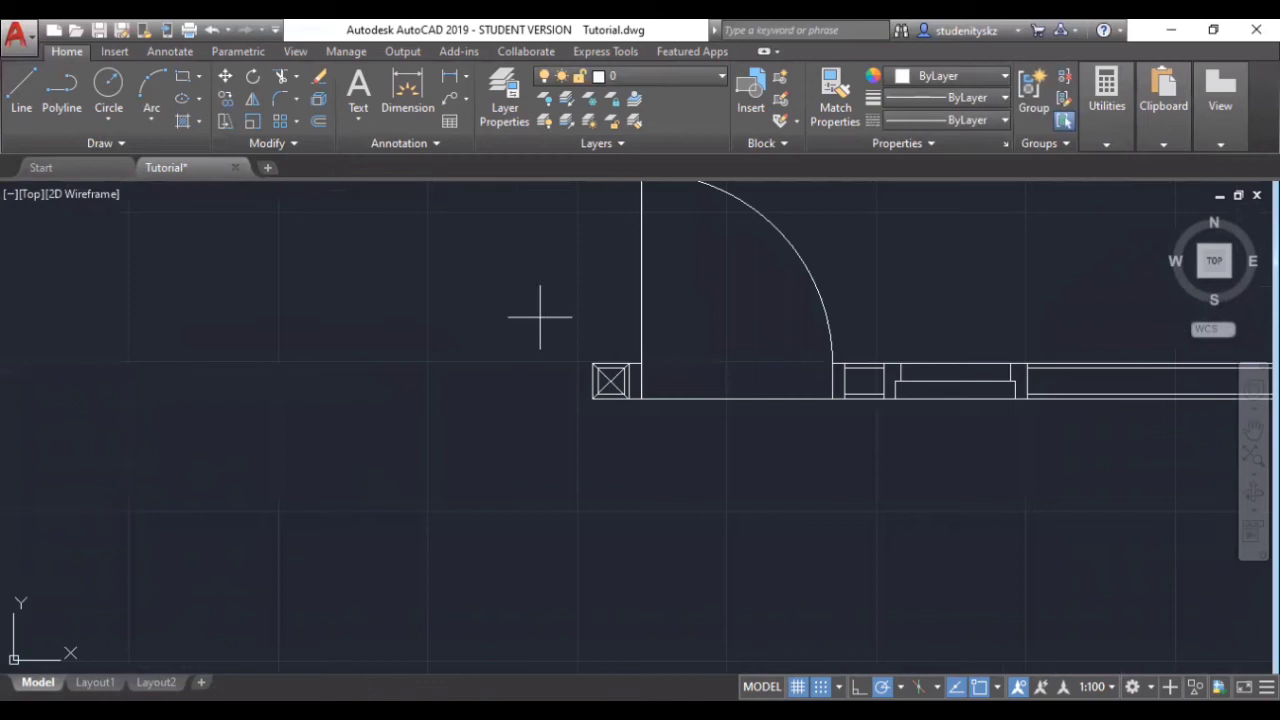
click(635, 433)
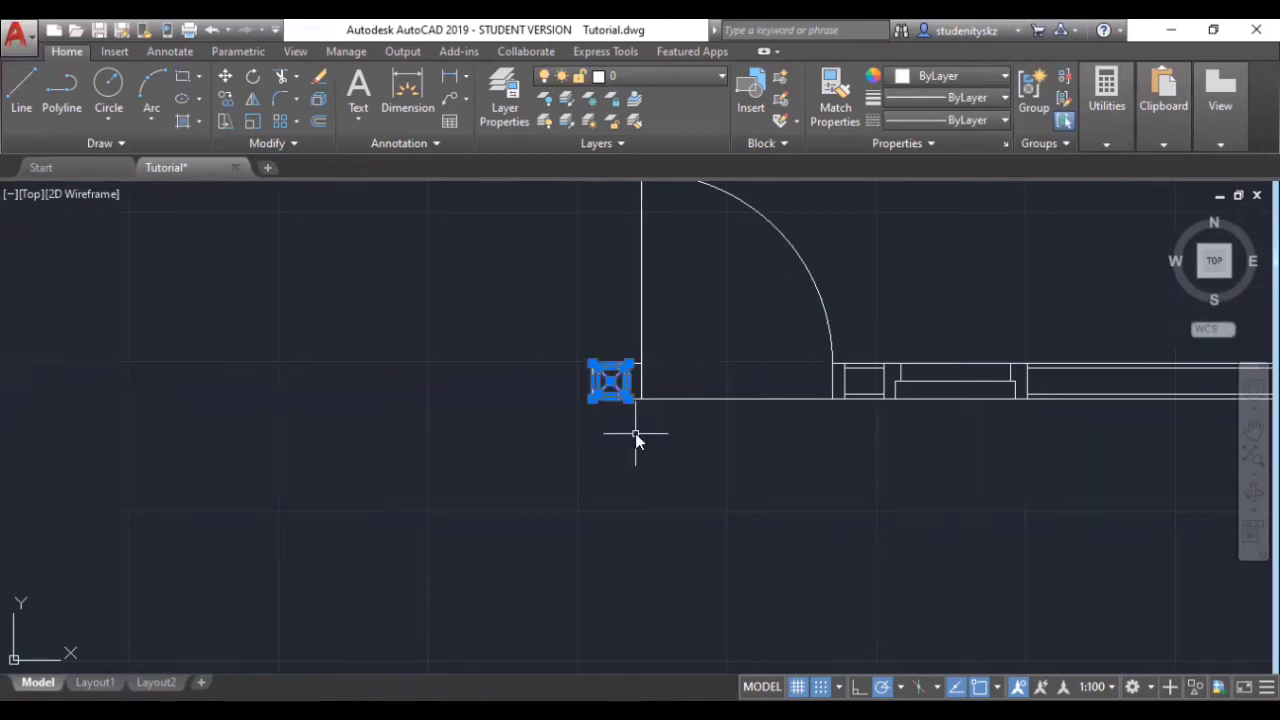
text(CO)
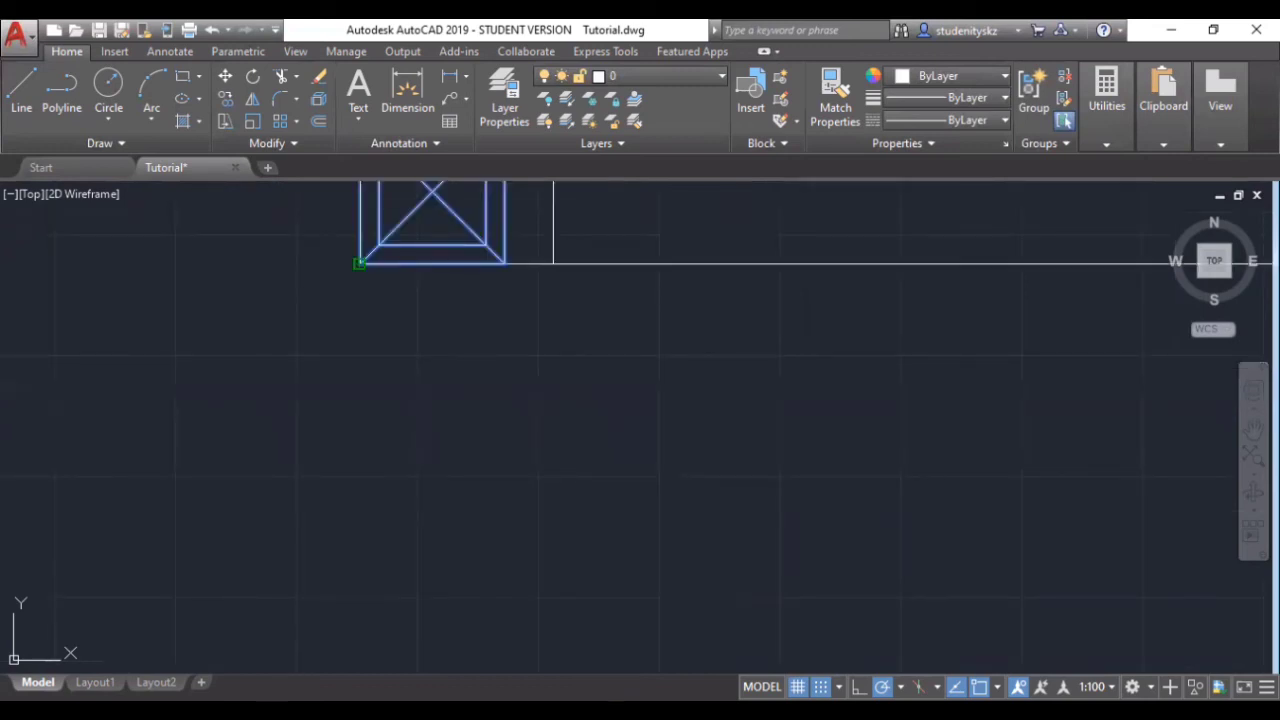
click(360, 264)
scroll(360, 264, down, 8)
scroll(586, 263, up, 8)
scroll(587, 263, down, 5)
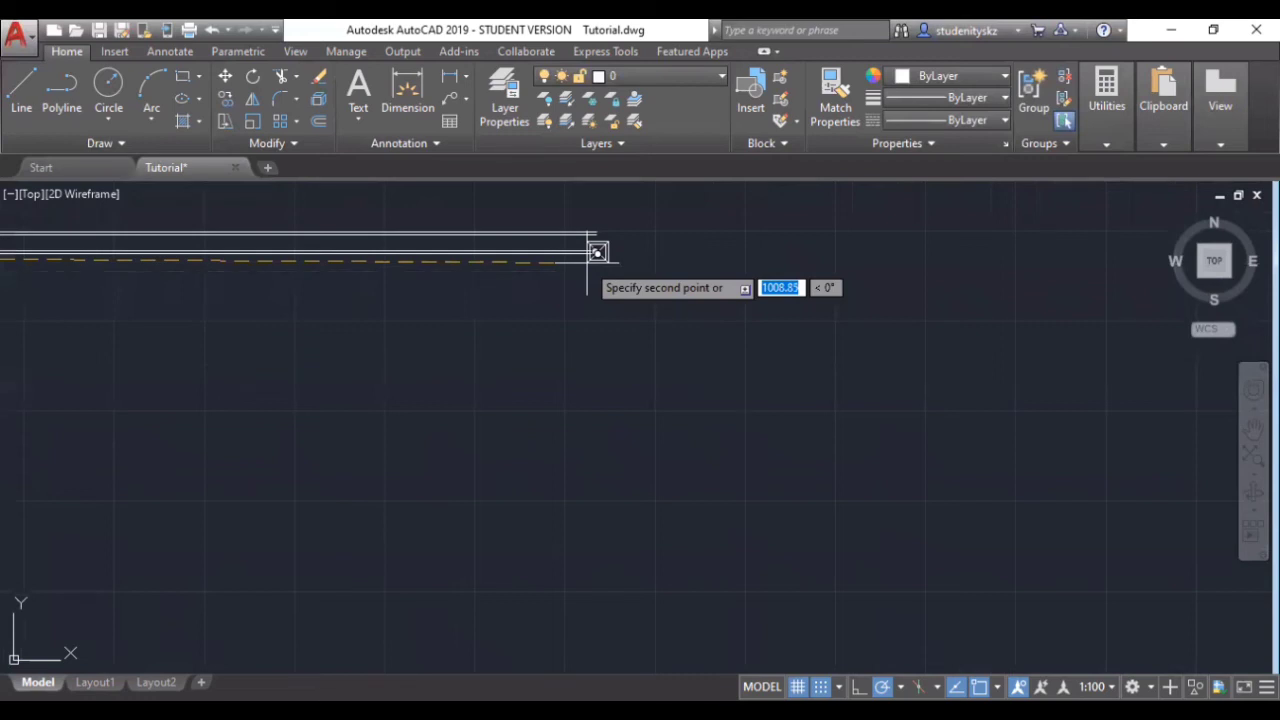
scroll(595, 254, up, 10)
click(486, 409)
right_click(488, 410)
click(508, 421)
- Examine the front wall's hatching, column and window layout in the reference floor plan
scroll(508, 416, down, 14)
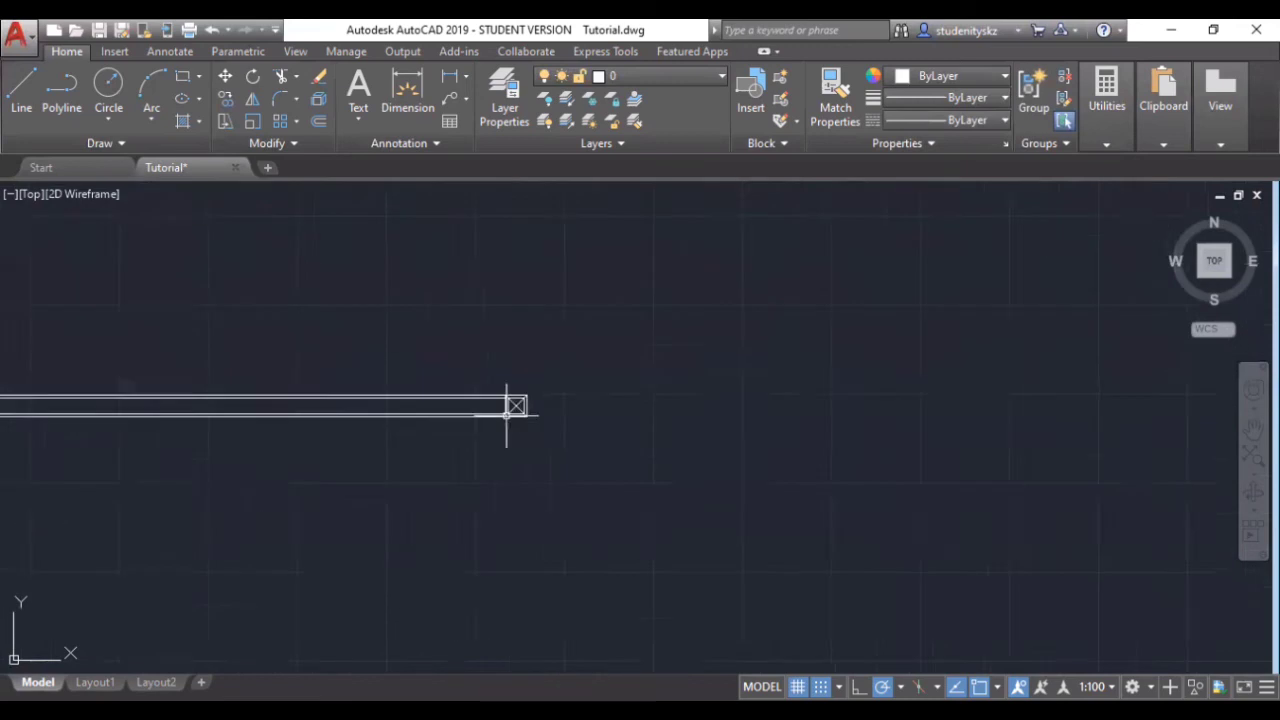
scroll(126, 457, down, 3)
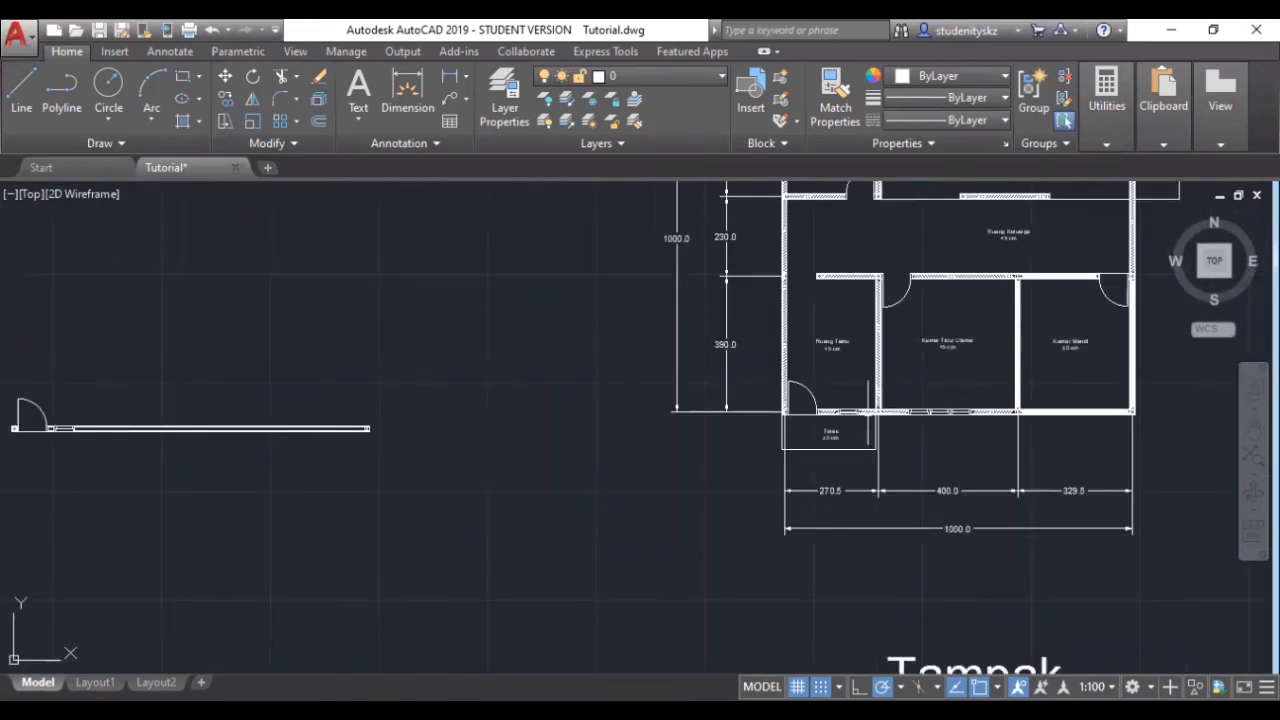
scroll(880, 405, up, 8)
scroll(867, 412, up, 8)
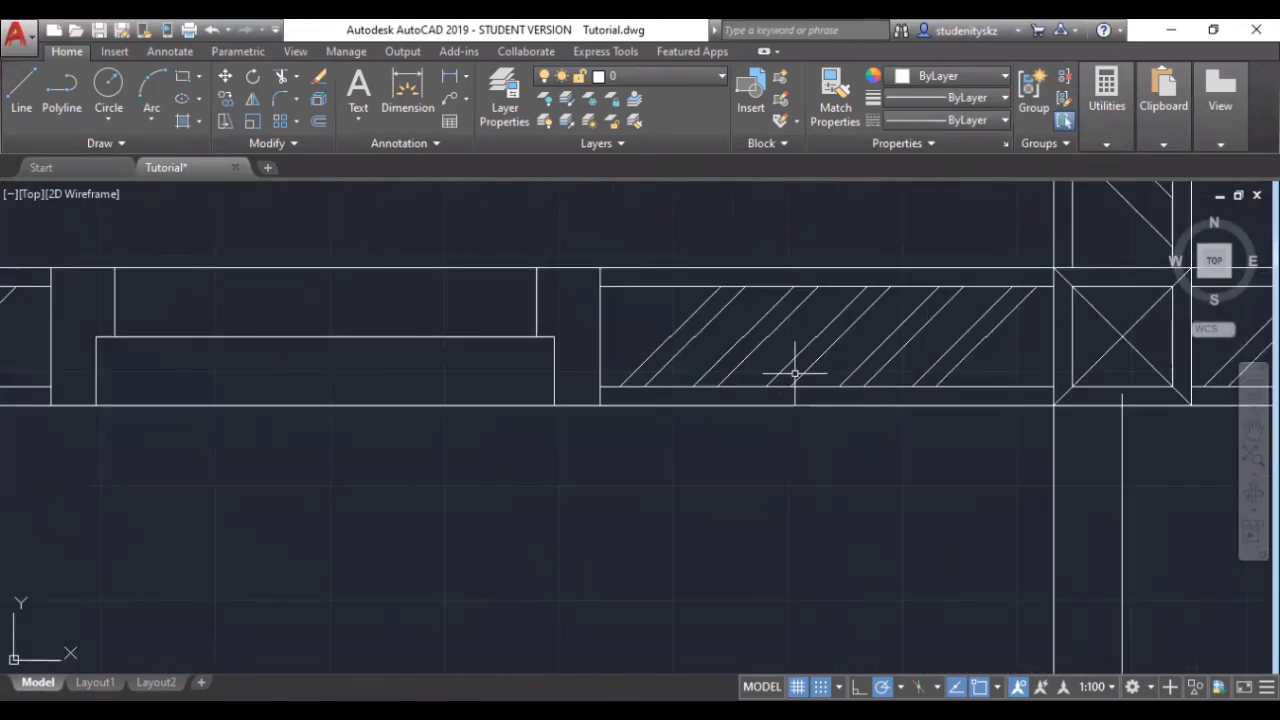
scroll(688, 322, down, 6)
scroll(688, 322, down, 5)
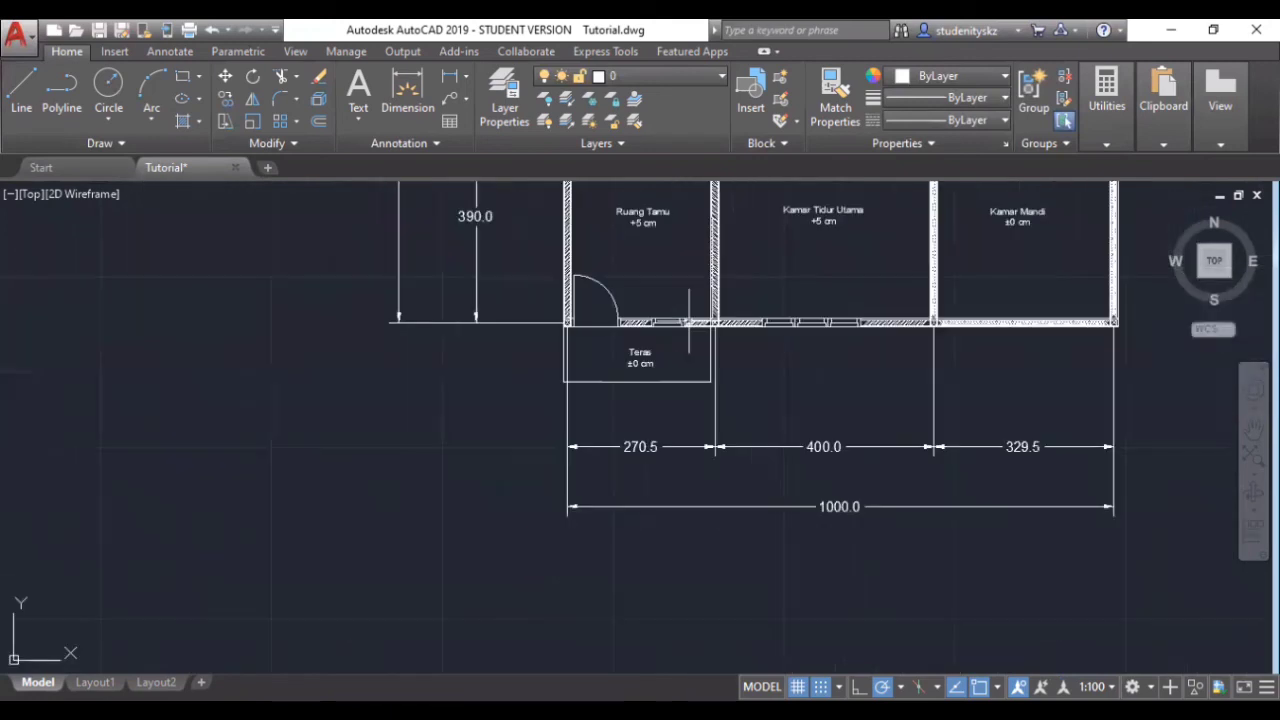
scroll(291, 395, down, 5)
scroll(116, 402, up, 2)
scroll(60, 400, up, 4)
scroll(60, 400, down, 6)
scroll(60, 400, up, 8)
scroll(80, 360, up, 2)
scroll(15, 320, down, 4)
scroll(30, 300, up, 5)
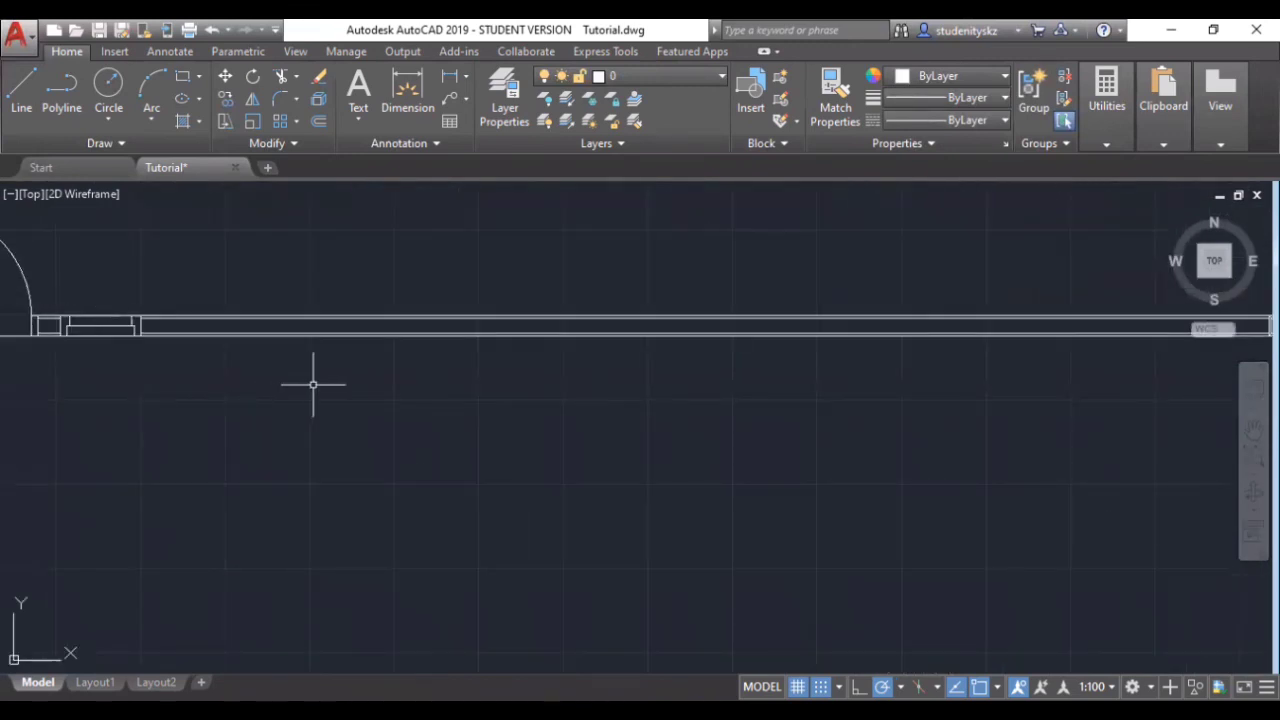
- Hatch the long front wall section beyond the window, using its two inner wall lines as the boundary
text(H)
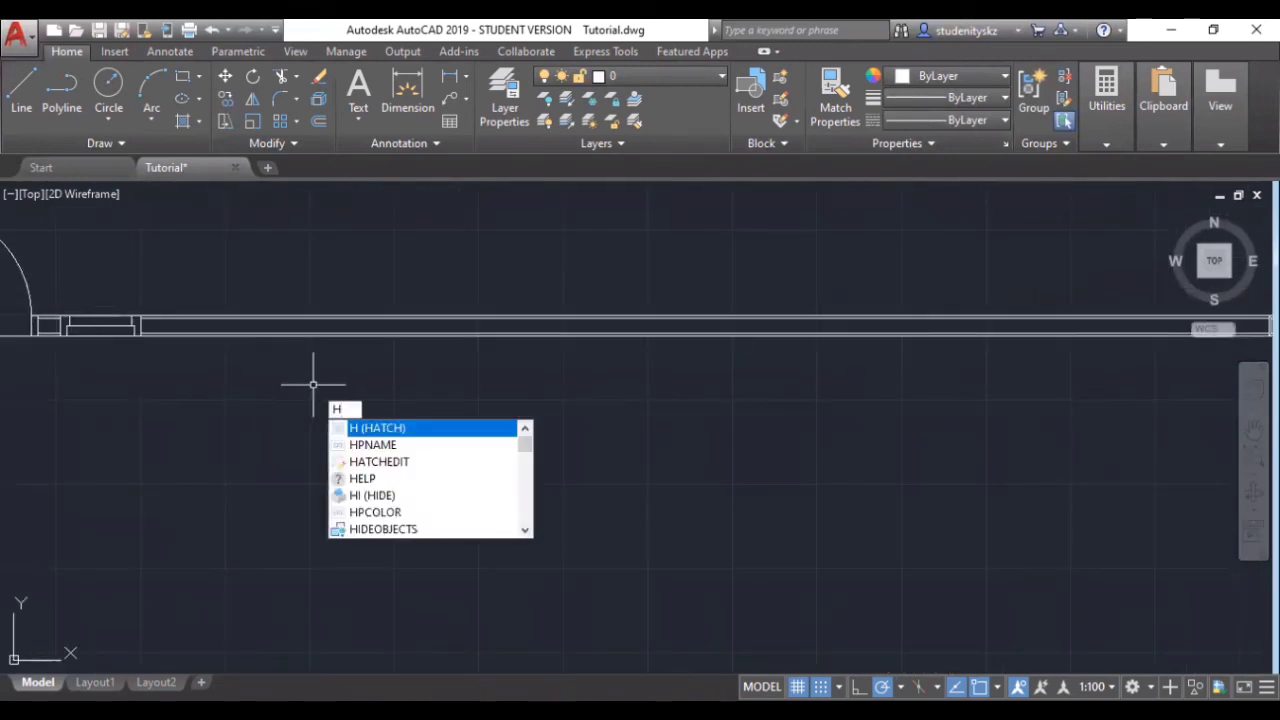
key(Return)
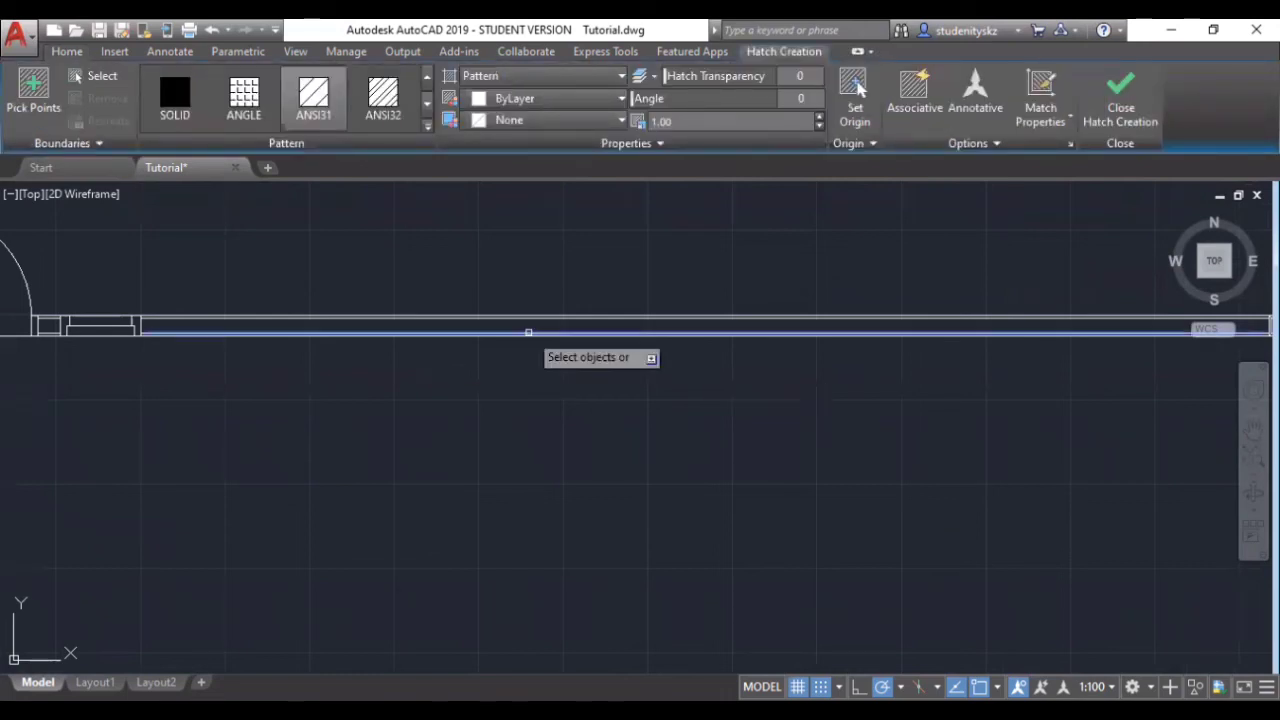
click(528, 332)
scroll(527, 318, up, 2)
scroll(527, 318, up, 3)
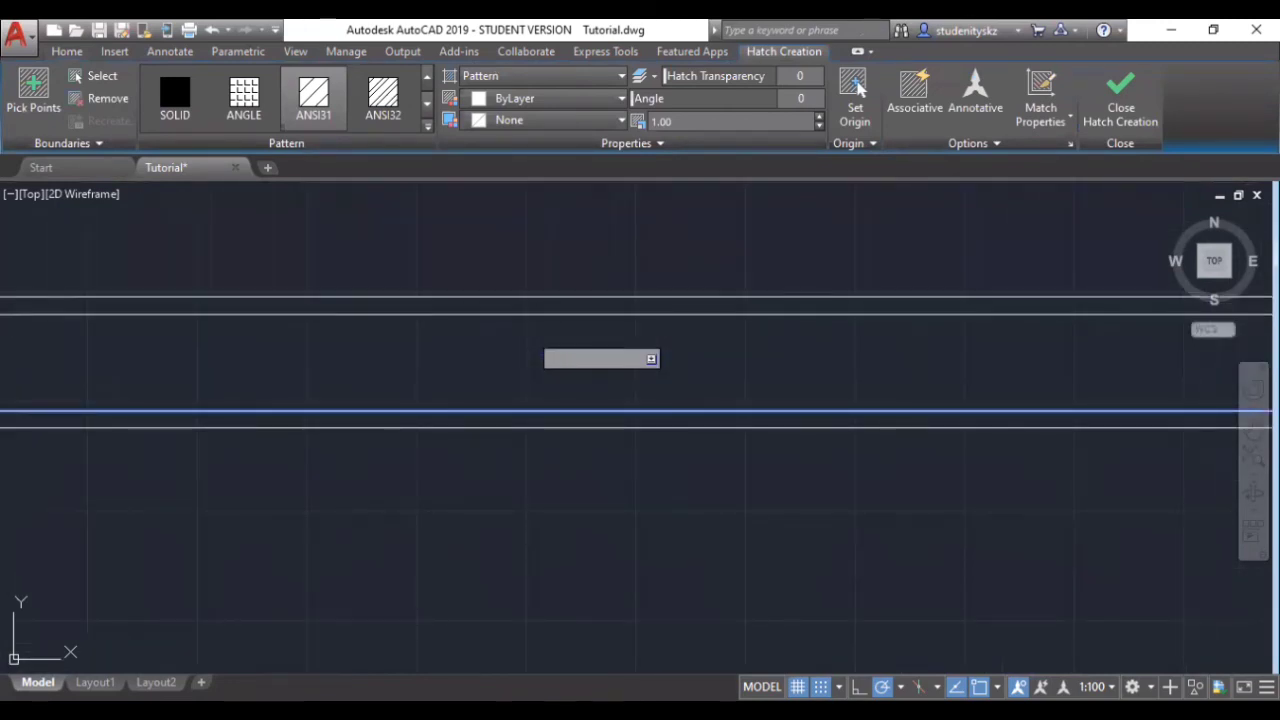
click(527, 314)
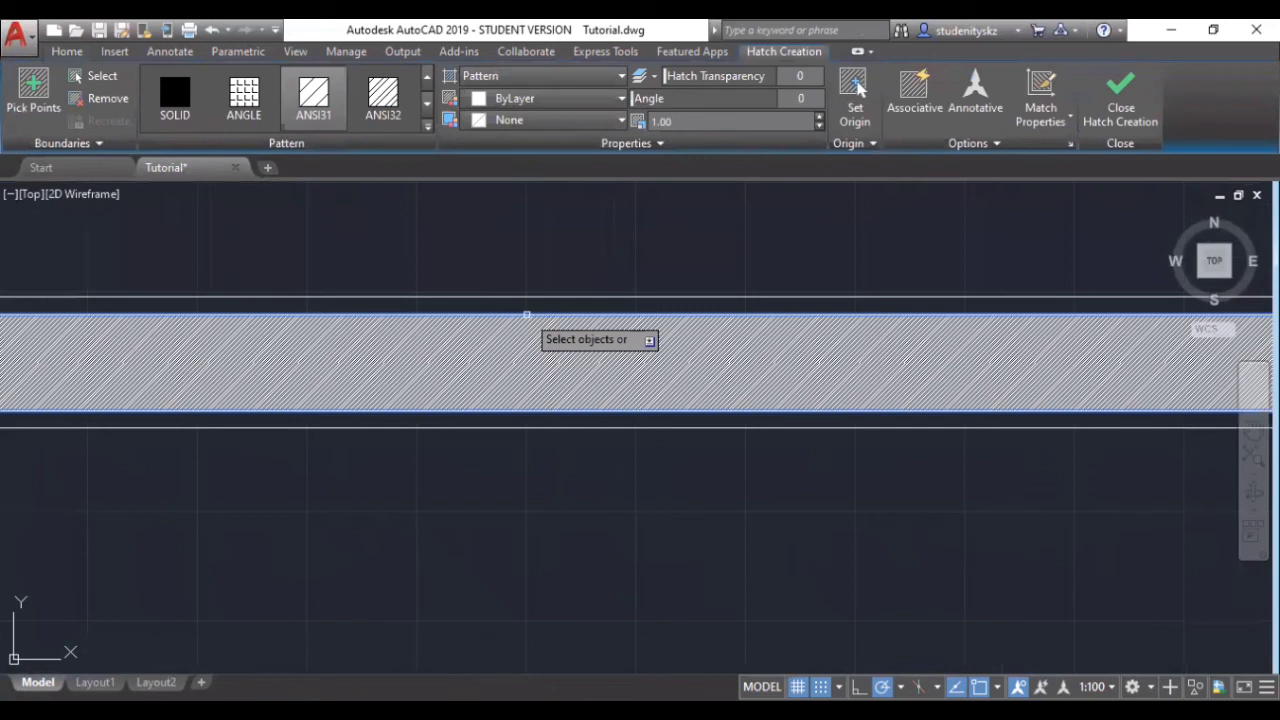
- Apply the ANSI32 pattern to the long front wall section's hatch and set its scale to 15
click(383, 100)
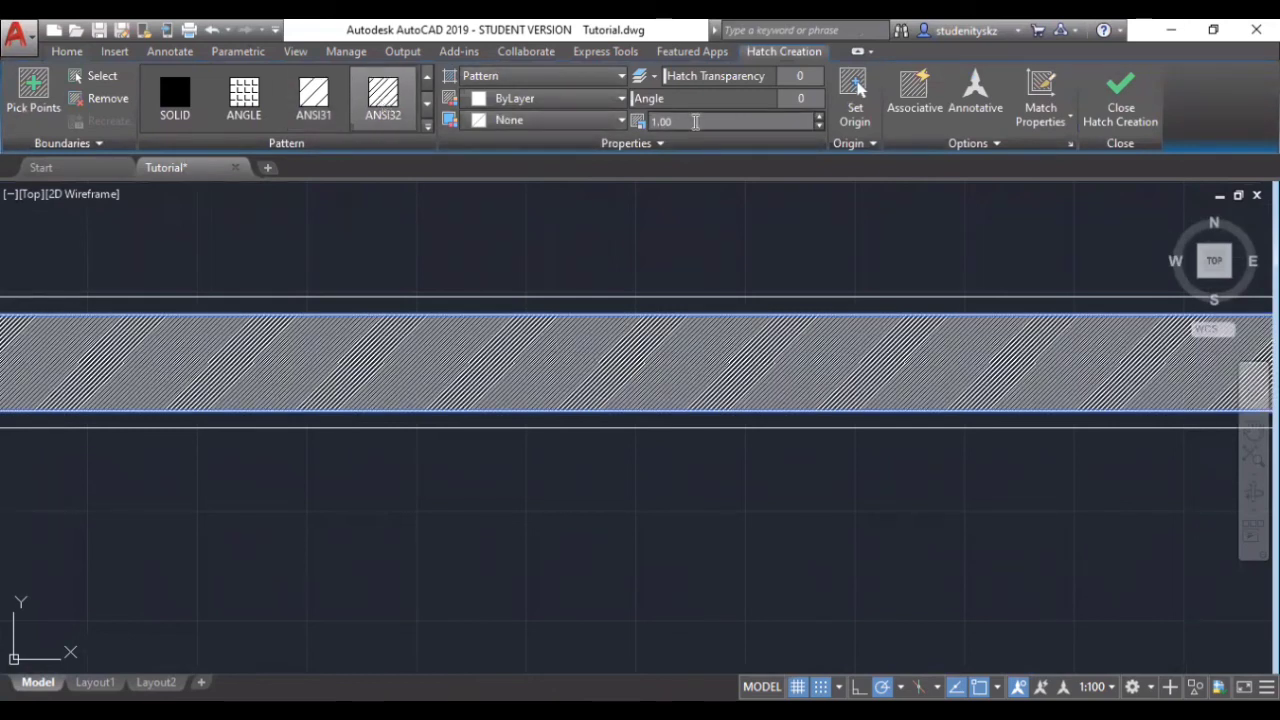
click(695, 121)
text(15)
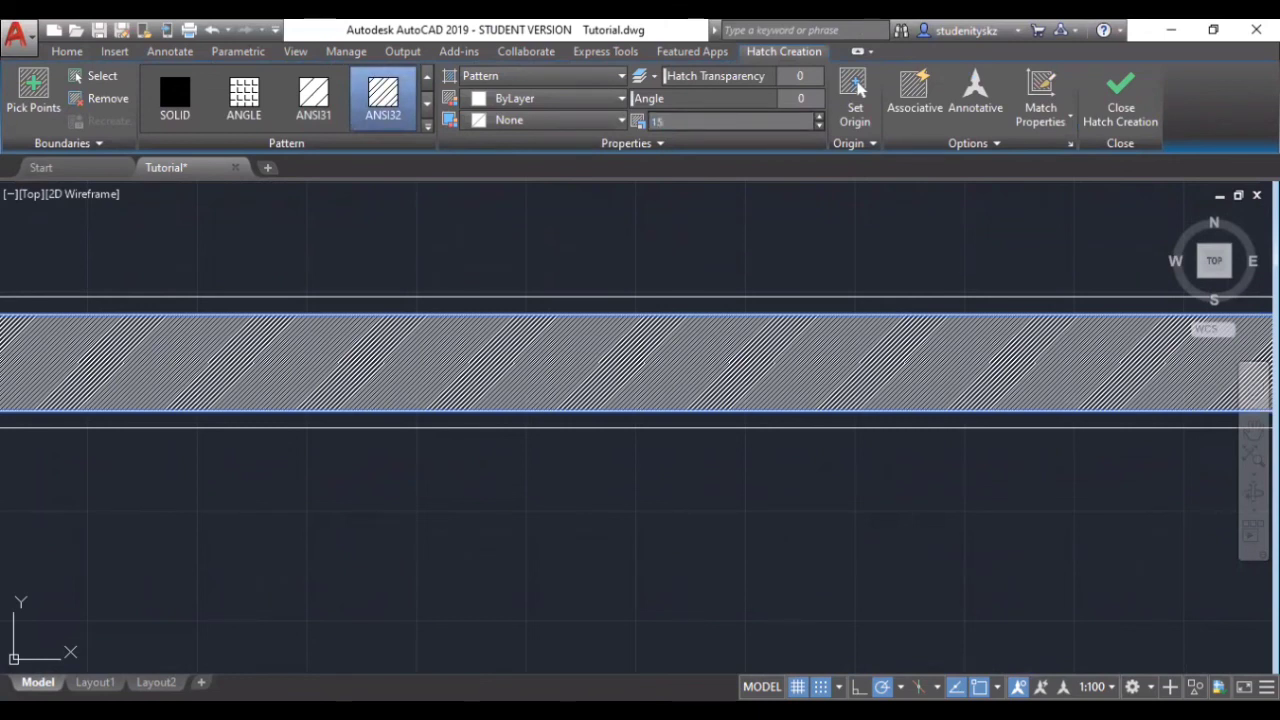
key(Return)
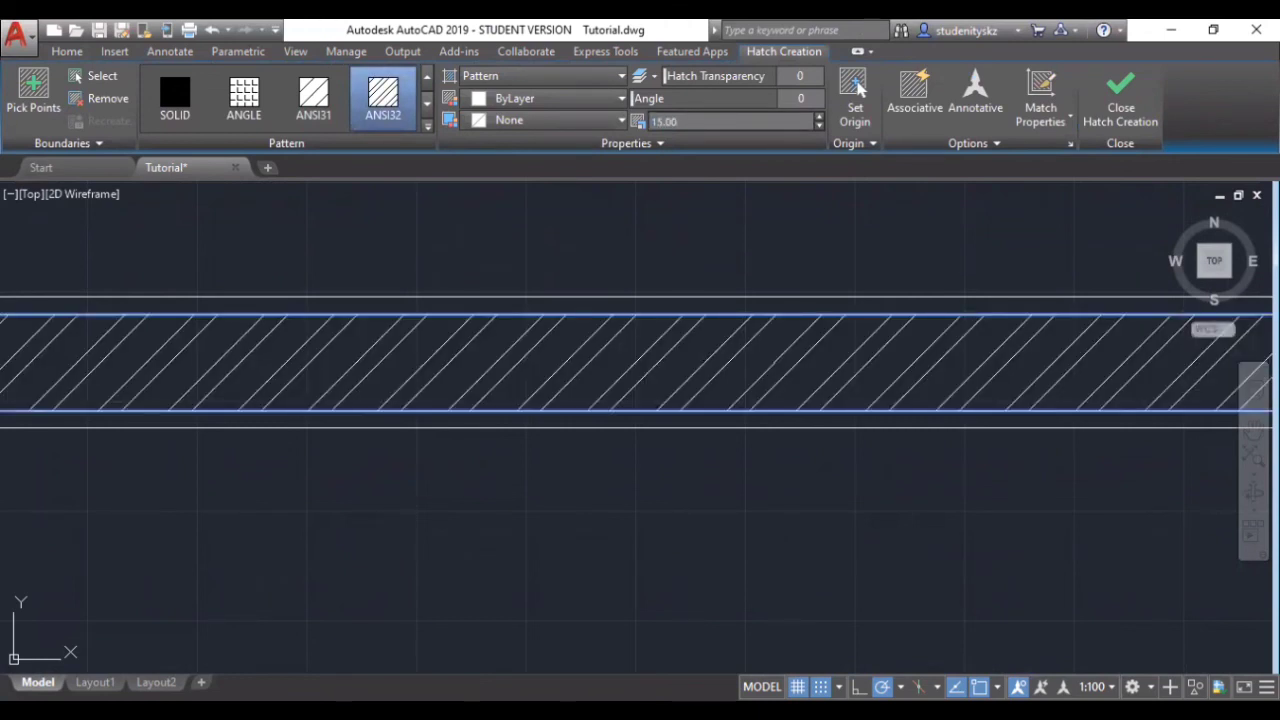
scroll(394, 486, down, 10)
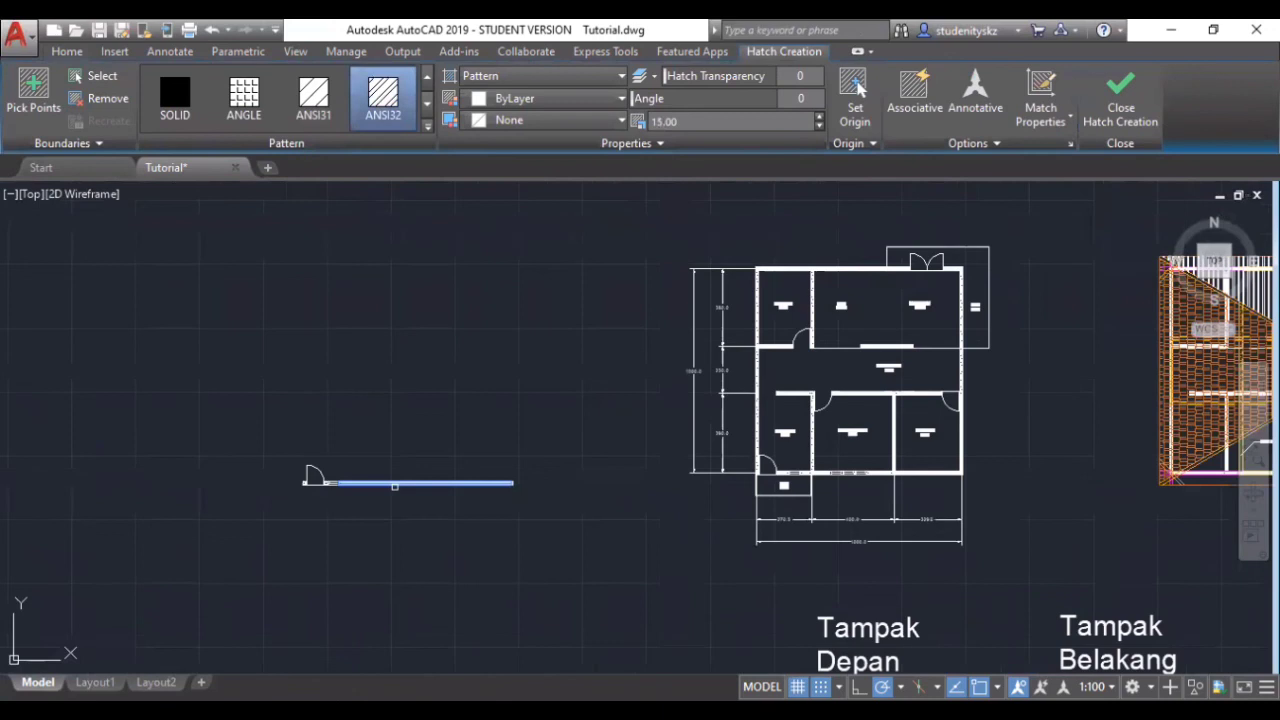
- Examine the hatching of the walls around the Kamar Mandi in the reference floor plan and the available hatch patterns
scroll(969, 472, up, 10)
scroll(484, 500, down, 4)
scroll(402, 464, up, 2)
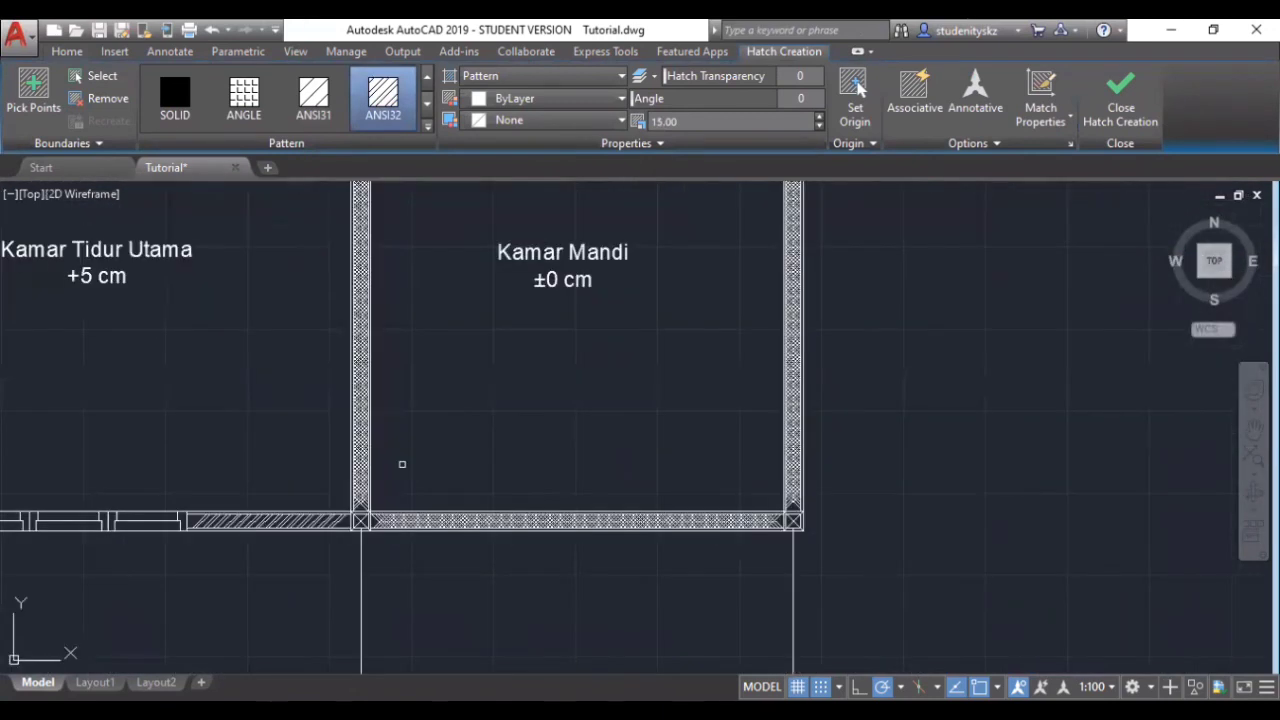
scroll(402, 464, up, 4)
scroll(402, 464, down, 4)
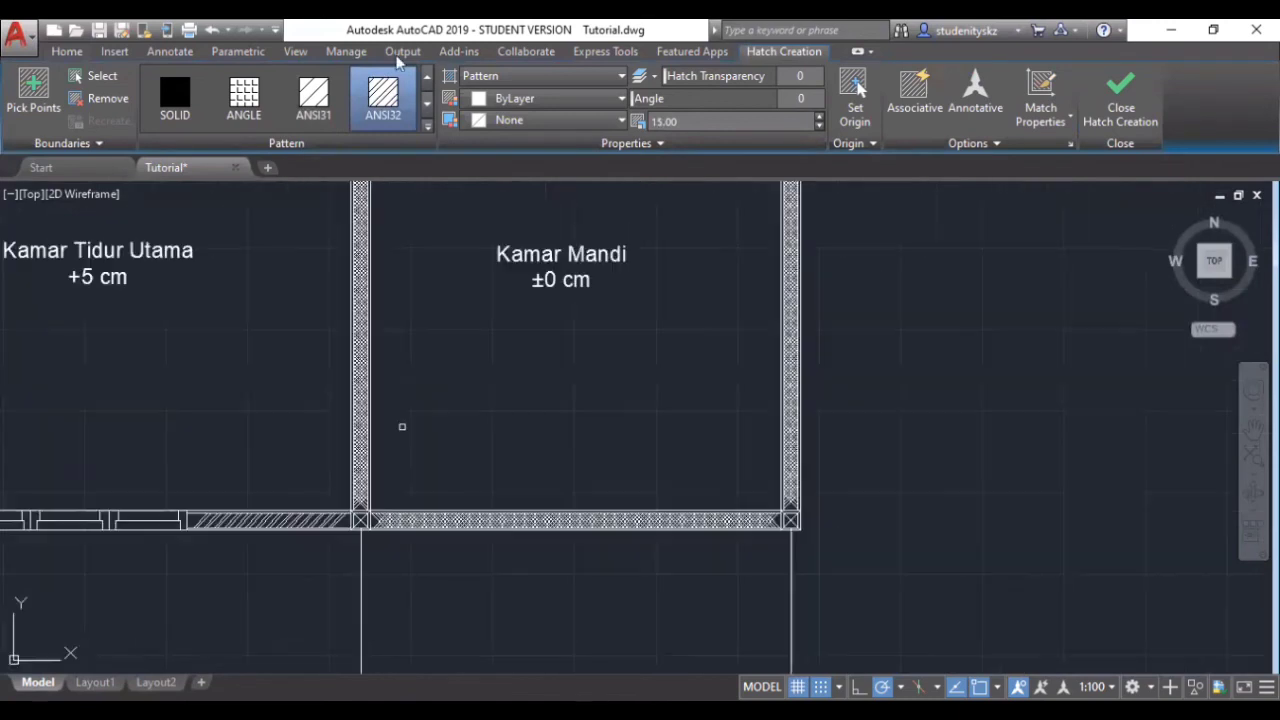
click(427, 131)
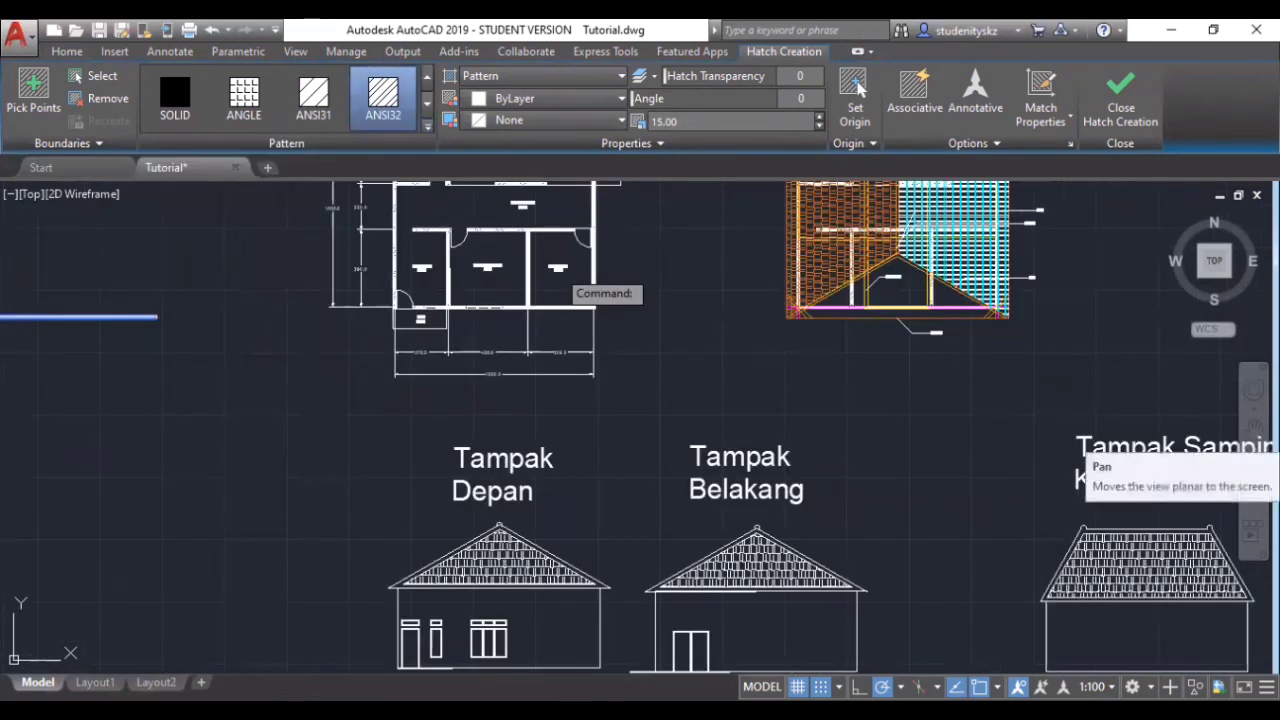
- Finish the long wall's hatch and hatch the short section between door and window with ANSI32, using its two inner lines as boundary
click(1254, 428)
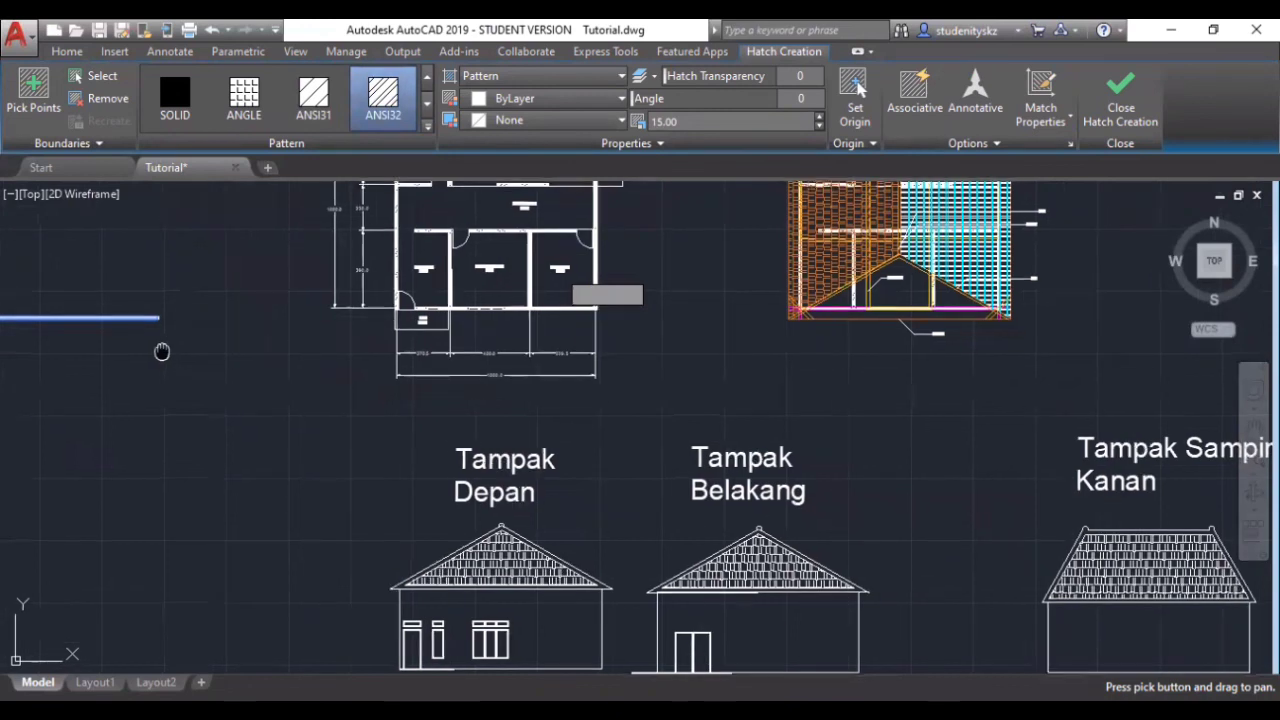
drag(163, 354, 518, 470)
scroll(414, 400, up, 7)
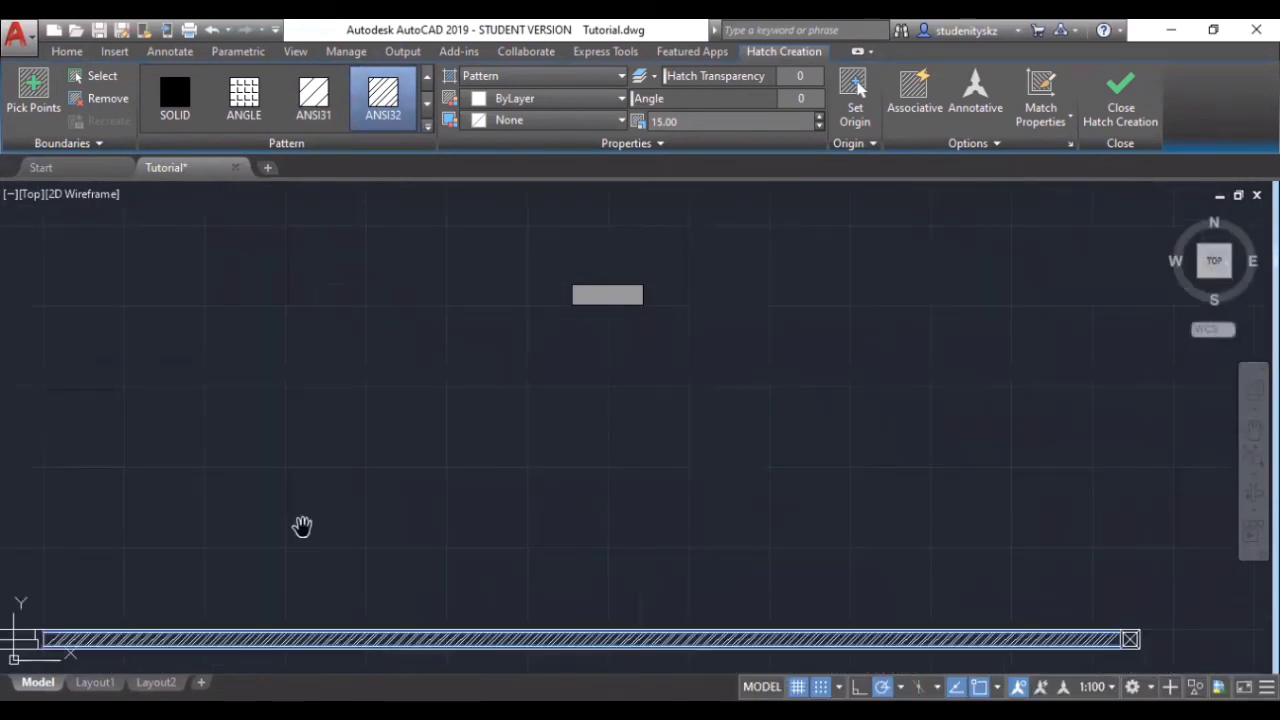
drag(302, 526, 667, 409)
scroll(286, 484, up, 4)
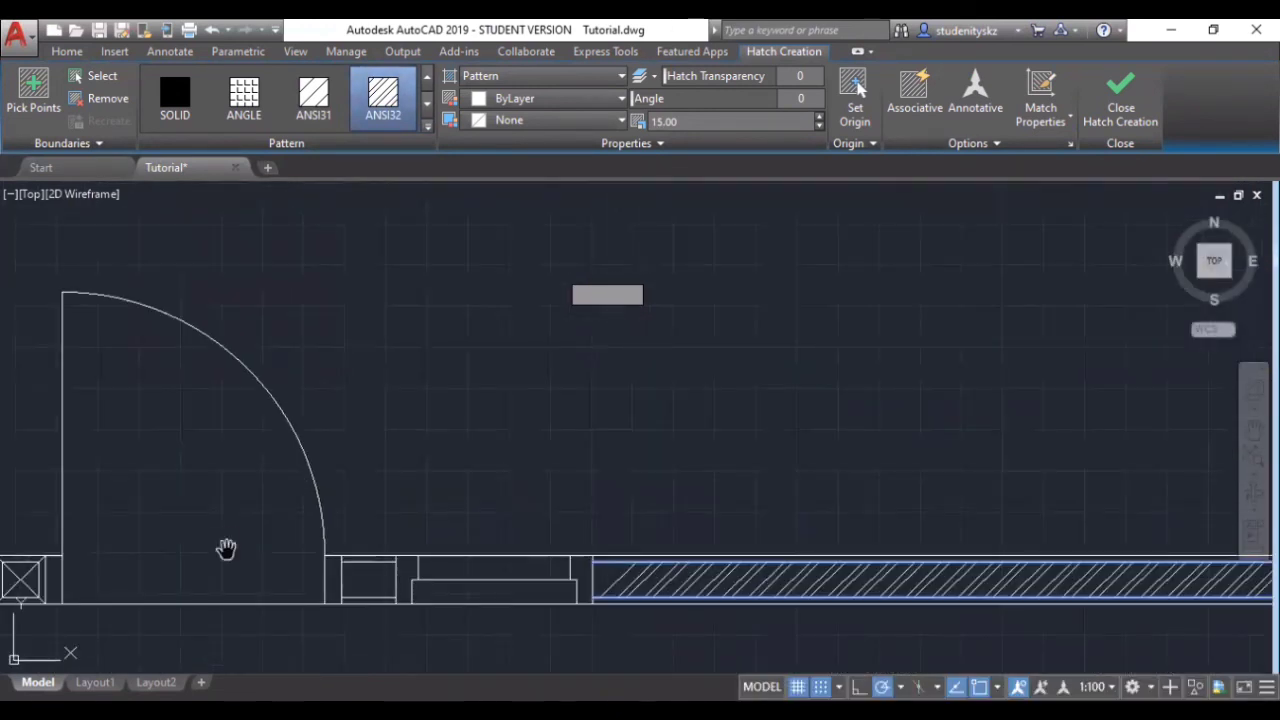
drag(229, 551, 409, 391)
scroll(405, 395, up, 5)
right_click(402, 398)
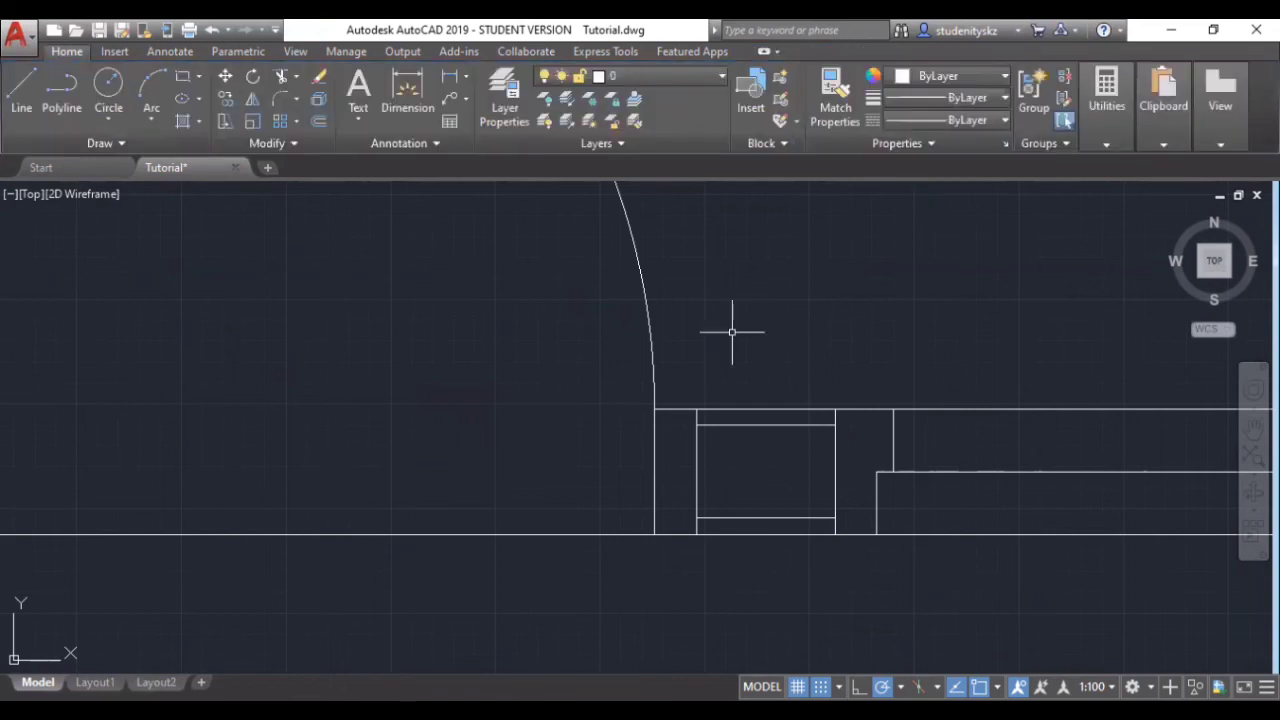
text(H)
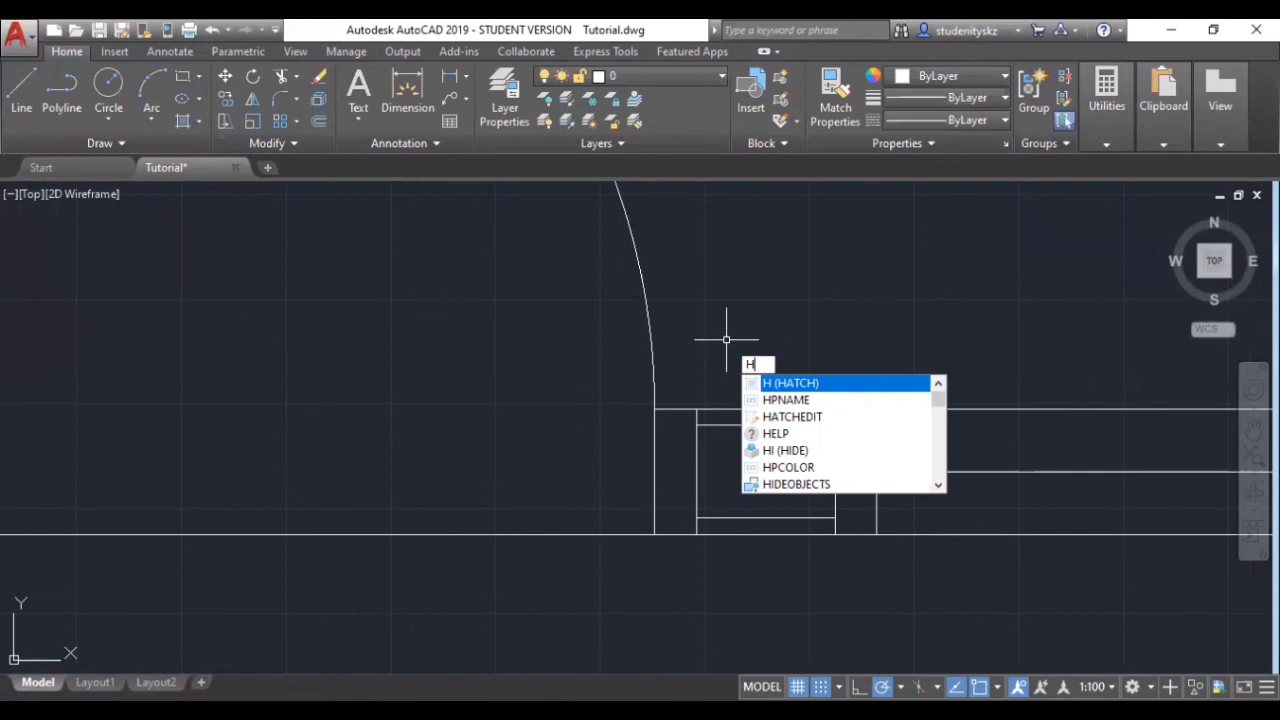
key(Return)
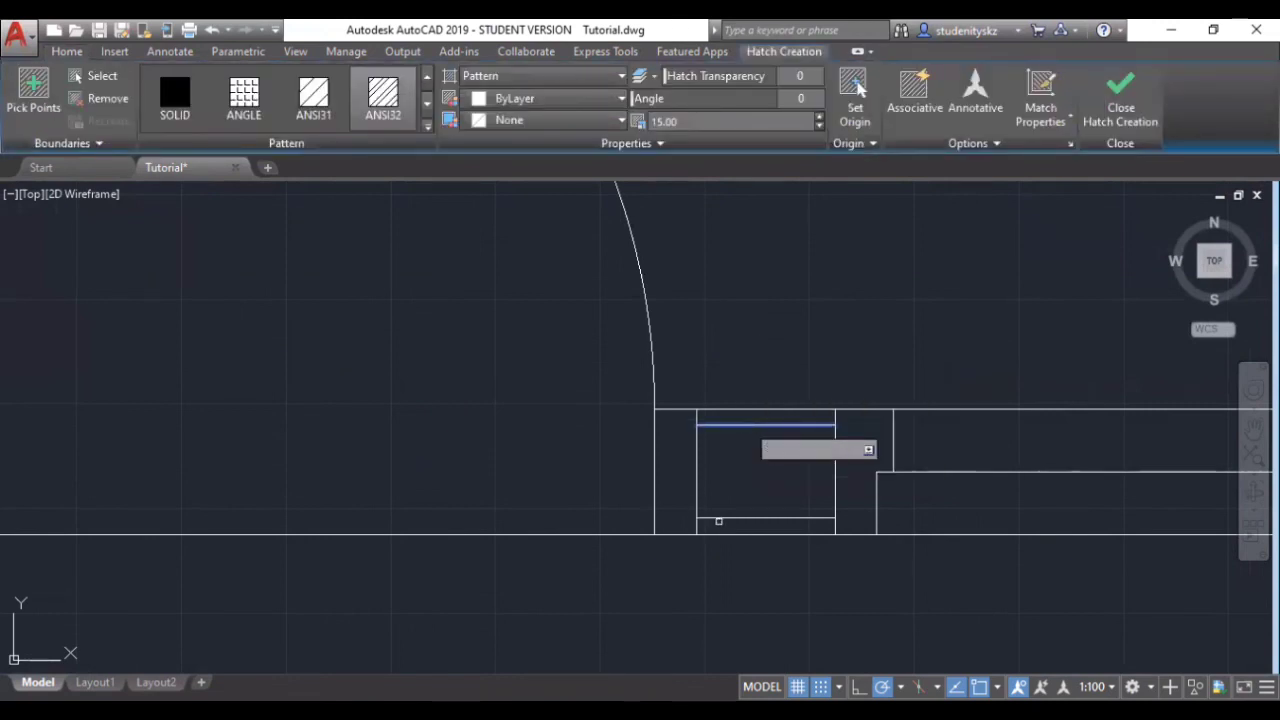
click(722, 517)
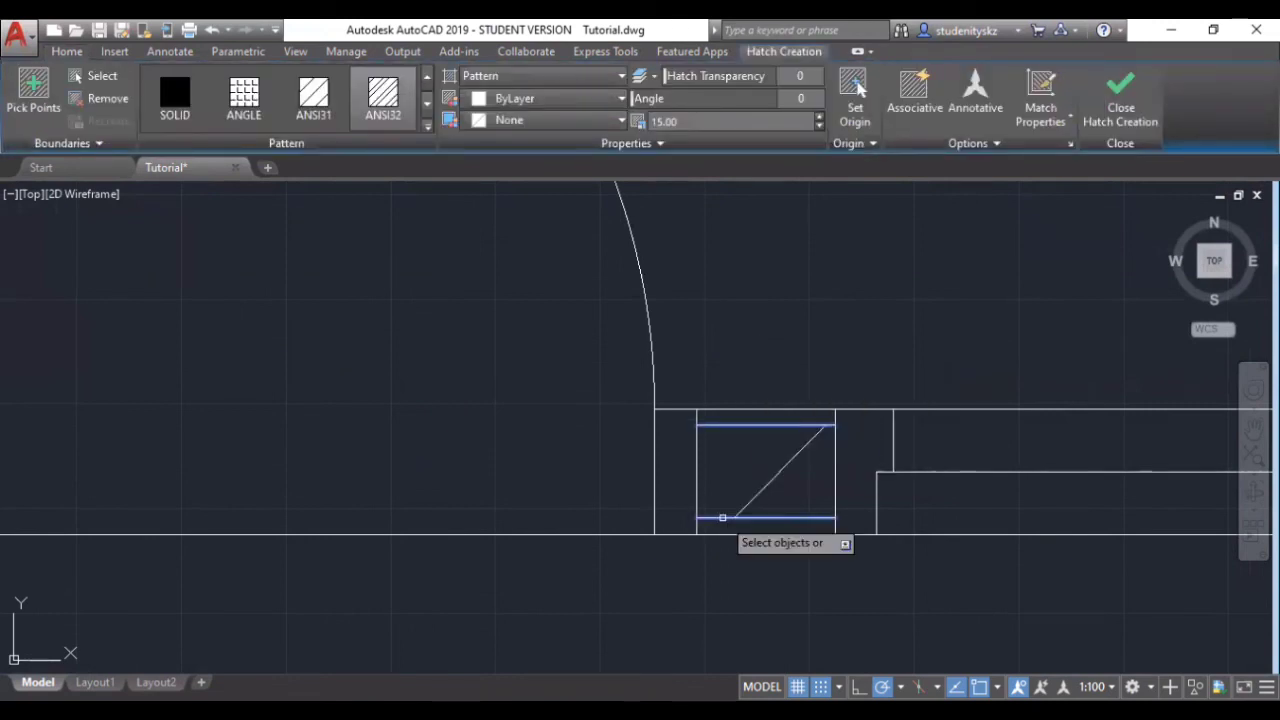
- Reduce the hatch scale of the short wall section between the door and the window to 9
click(819, 127)
click(819, 127)
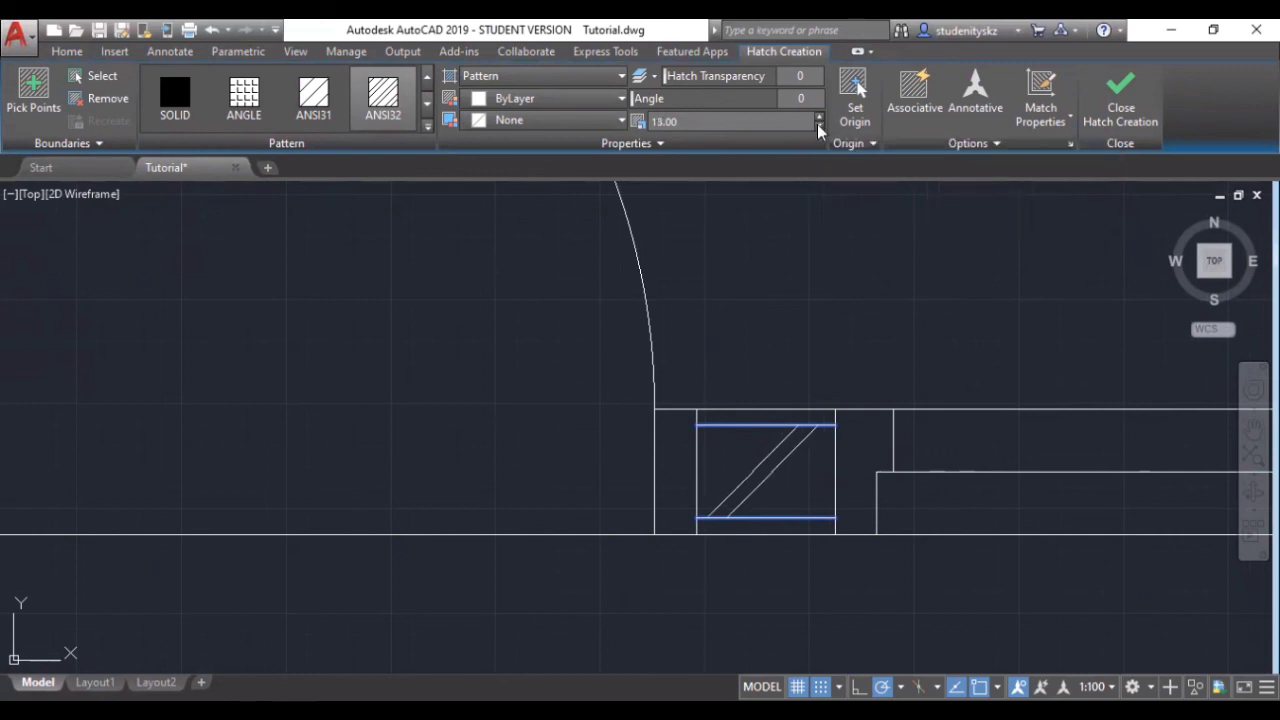
click(819, 127)
click(819, 127)
click(819, 127)
click(819, 127)
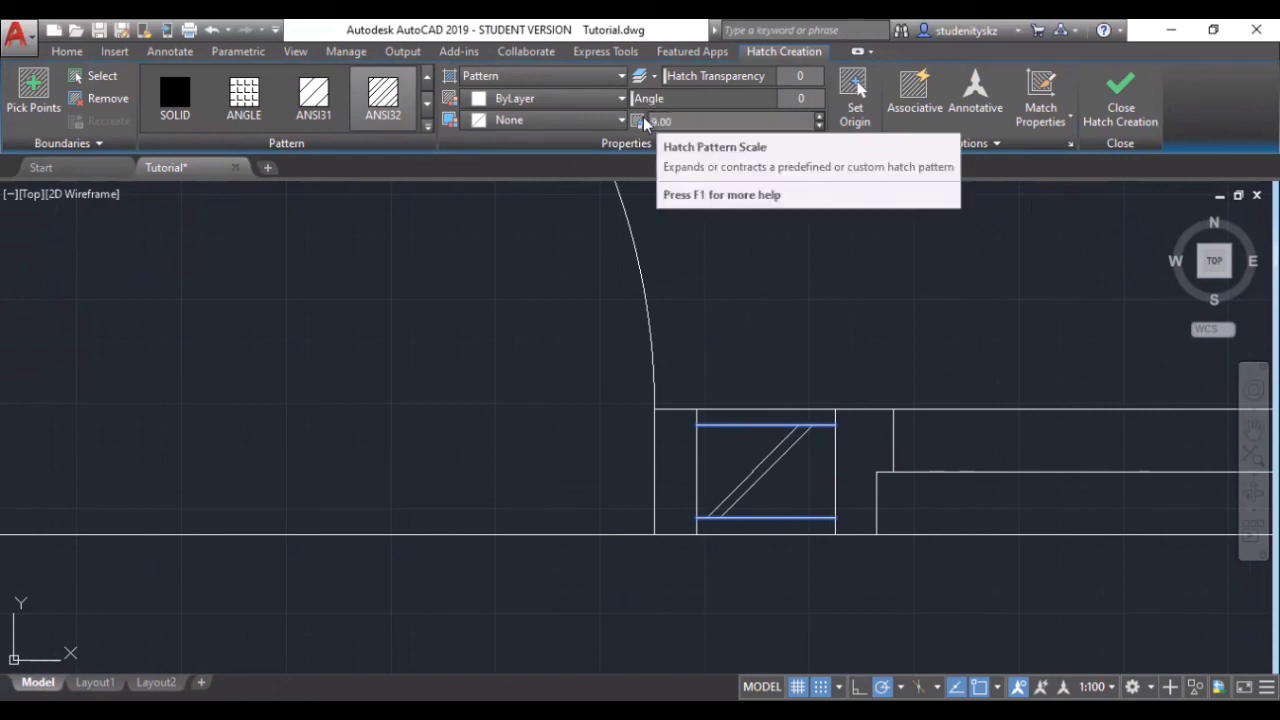
- Check the hatching along the whole front wall and compare it with the reference floor plan
scroll(575, 225, down, 8)
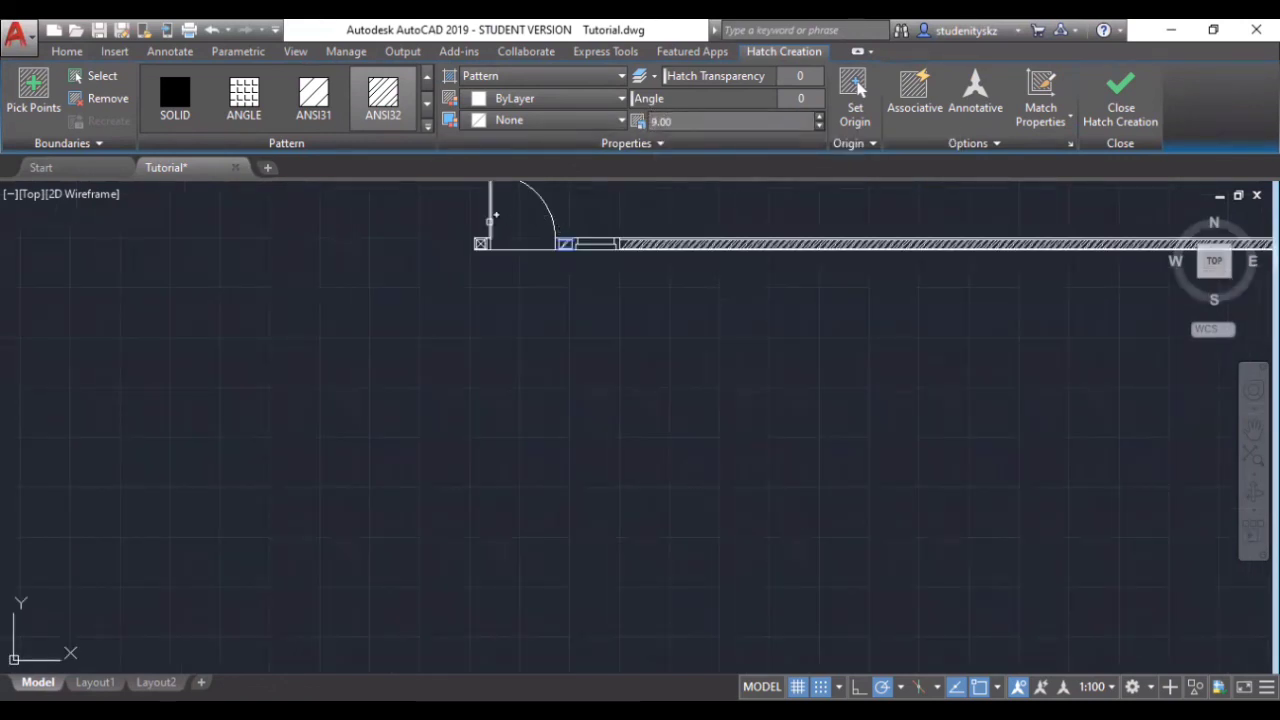
scroll(703, 402, up, 5)
scroll(703, 402, down, 10)
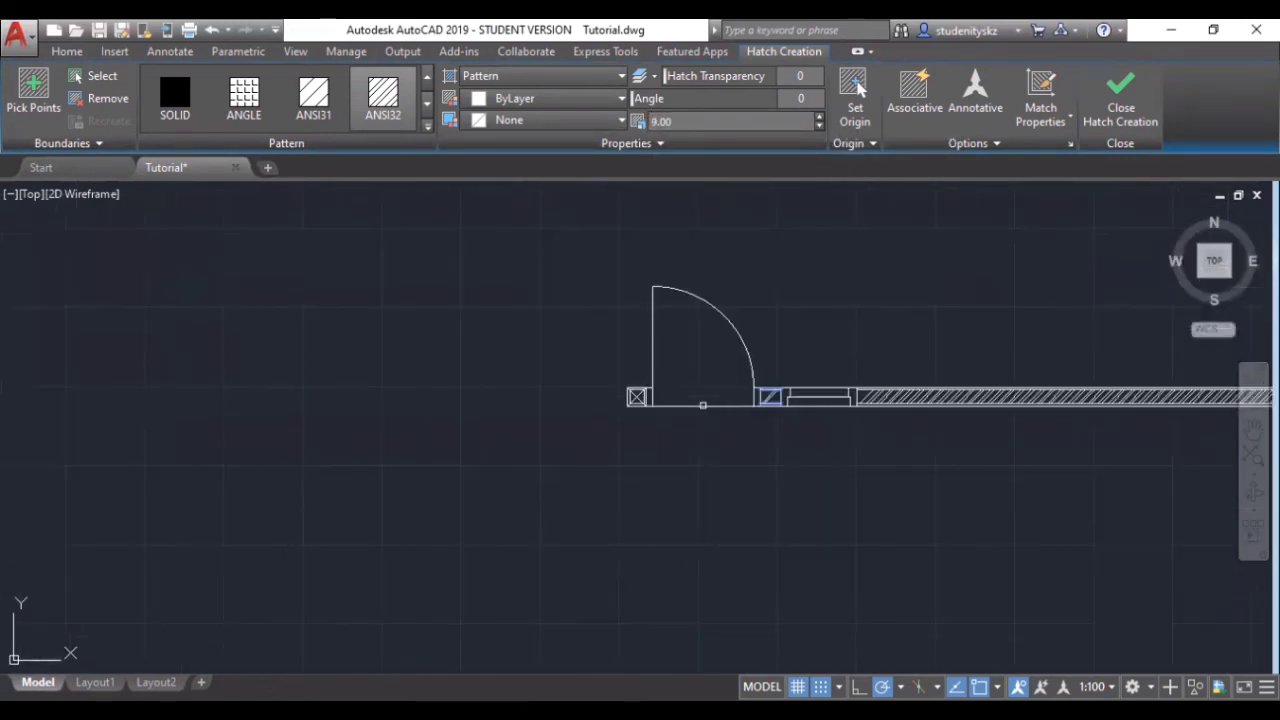
scroll(845, 362, up, 7)
scroll(845, 362, down, 3)
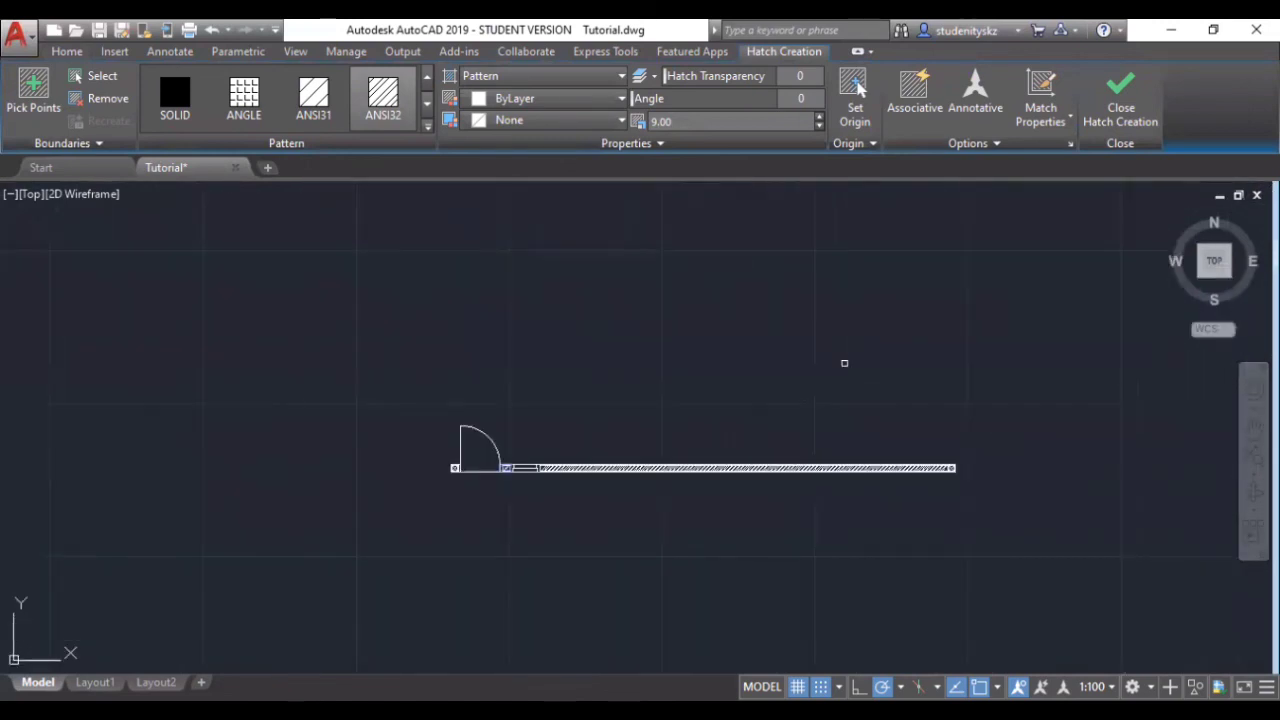
scroll(622, 516, up, 3)
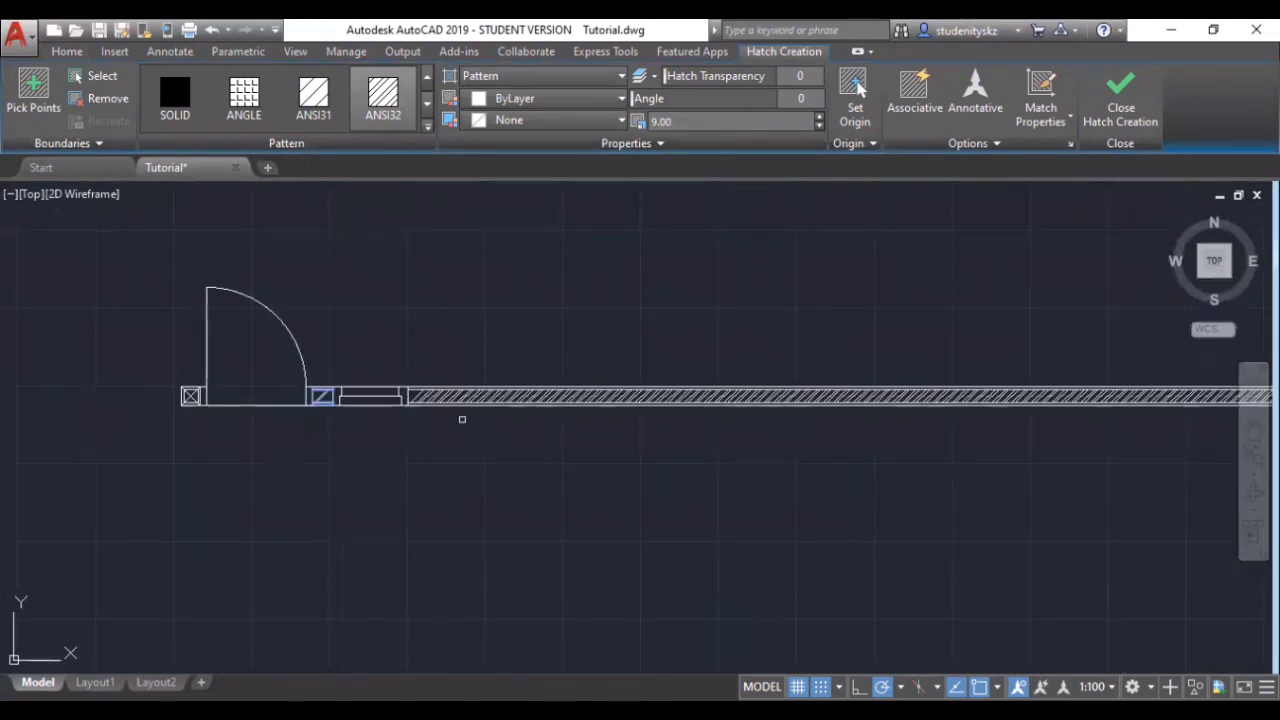
scroll(562, 446, down, 2)
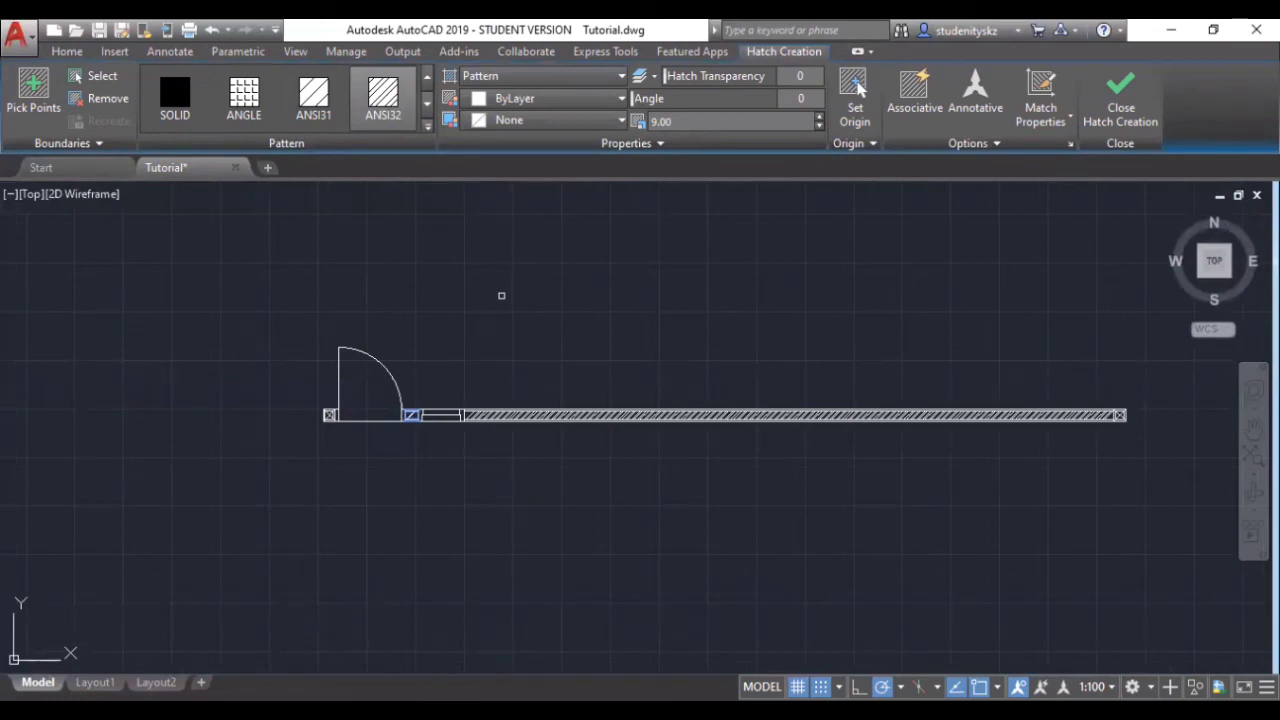
scroll(749, 377, down, 8)
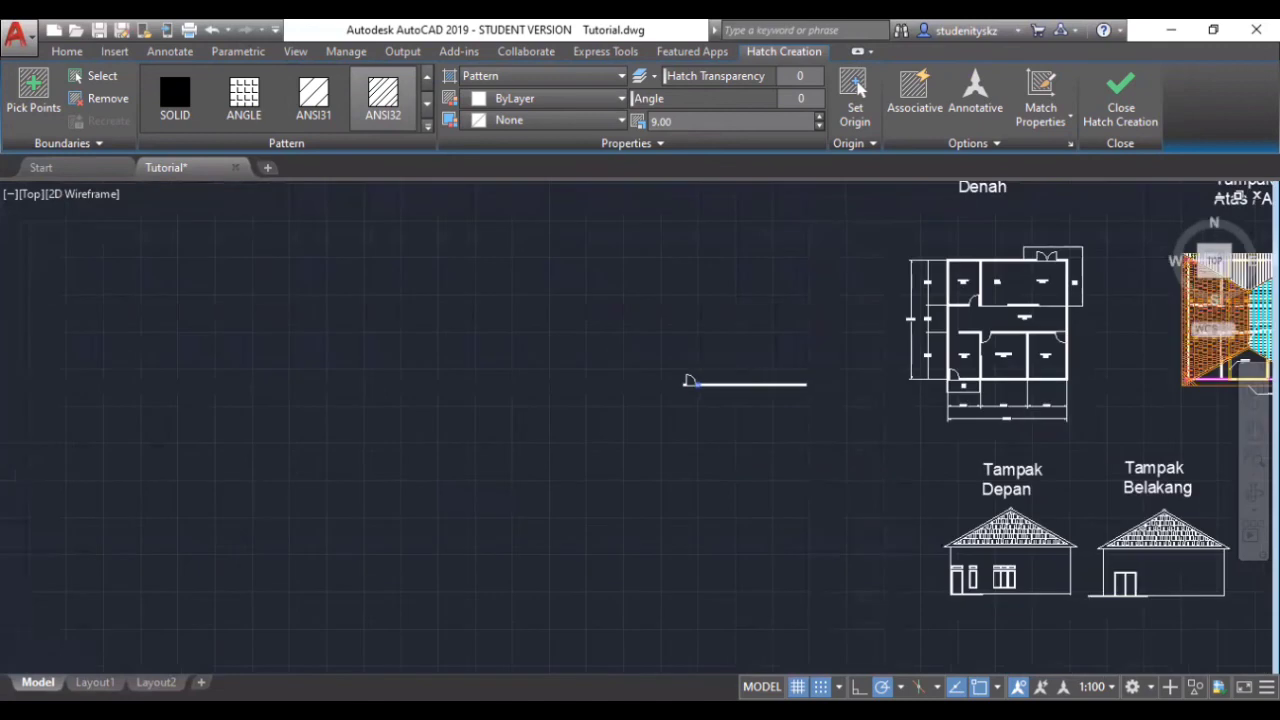
scroll(743, 376, up, 8)
scroll(743, 376, up, 2)
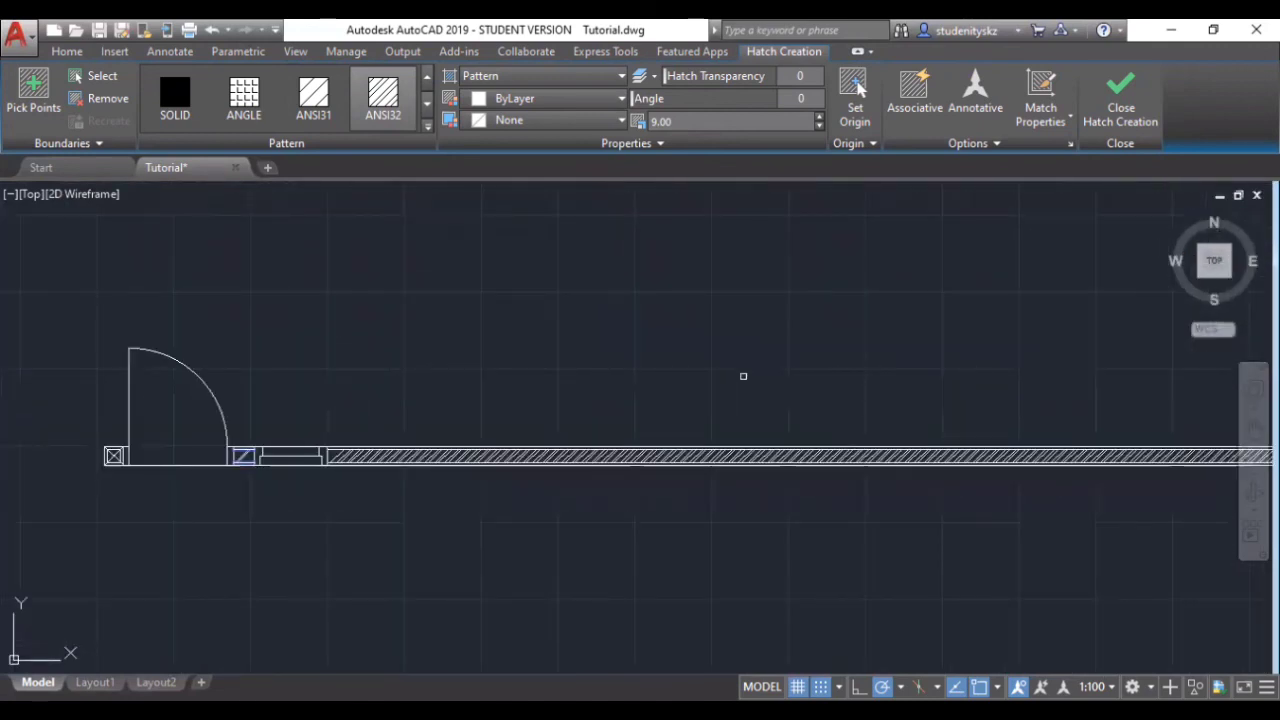
scroll(743, 376, down, 7)
scroll(862, 388, down, 2)
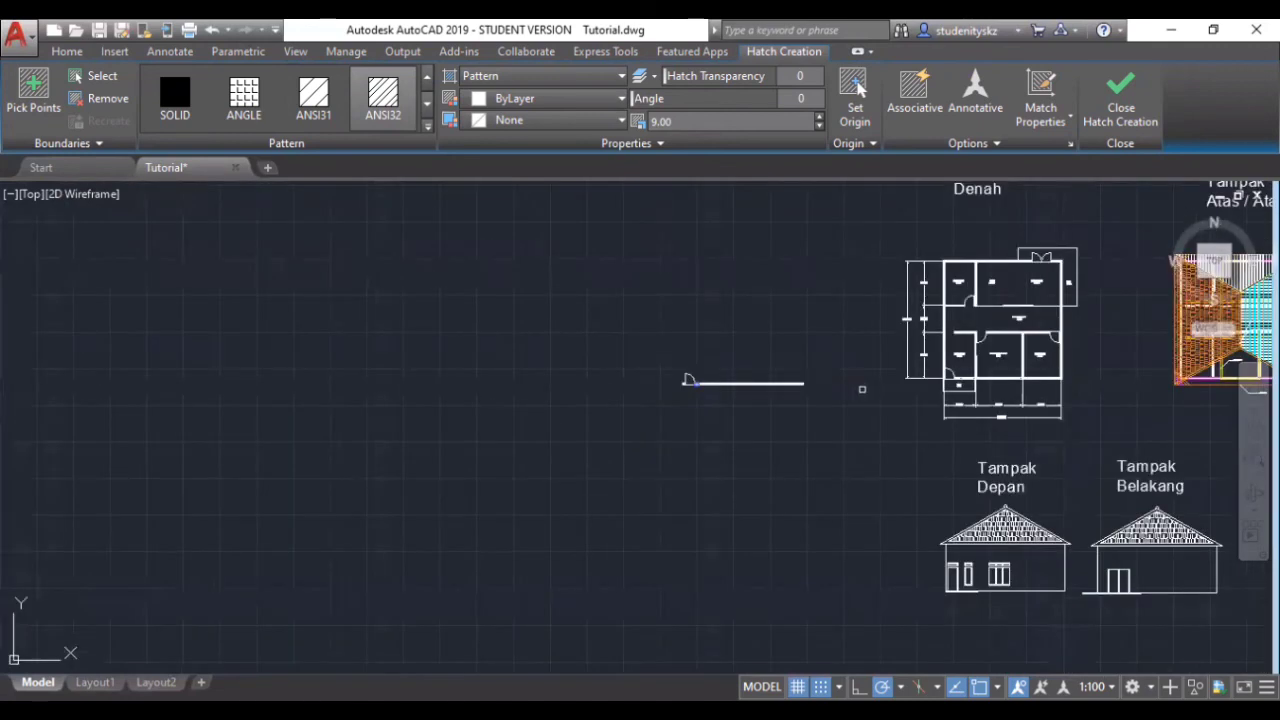
scroll(1041, 313, up, 6)
scroll(1041, 313, down, 2)
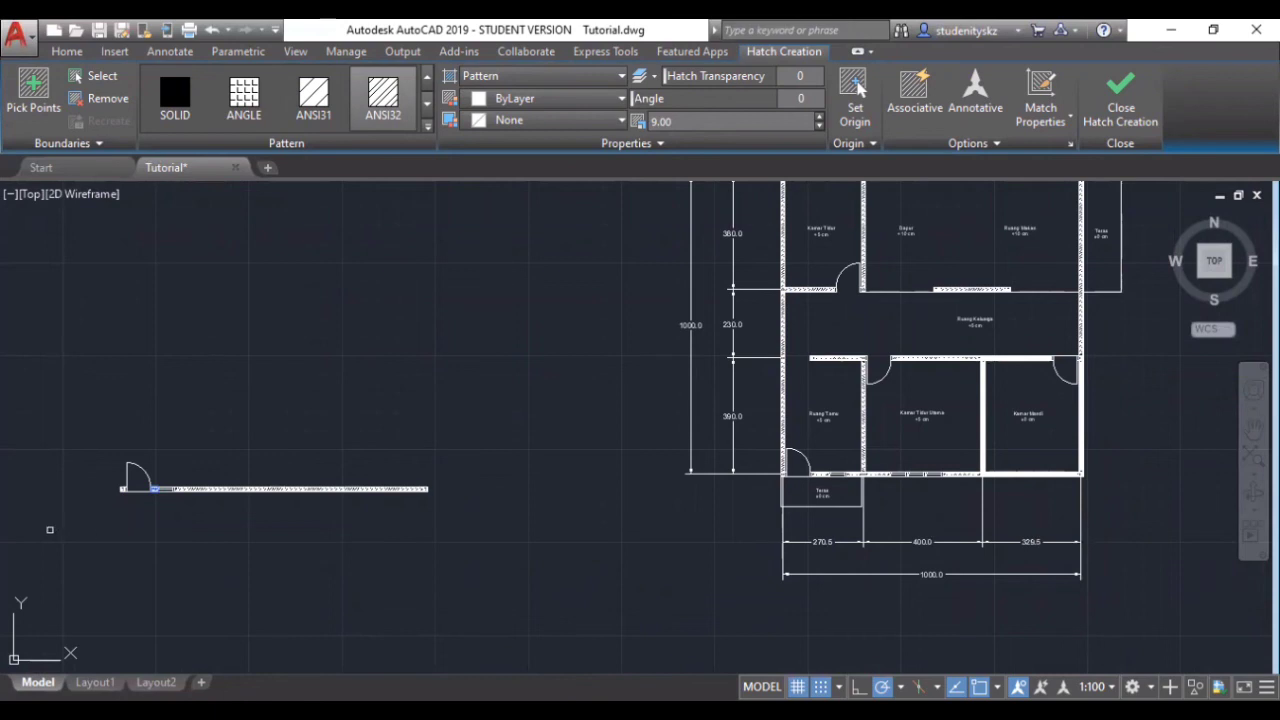
- Finish the short section's hatch and dimension the front wall's length between its two end columns, with the dimension line below the wall
scroll(49, 529, up, 4)
right_click(349, 494)
click(369, 497)
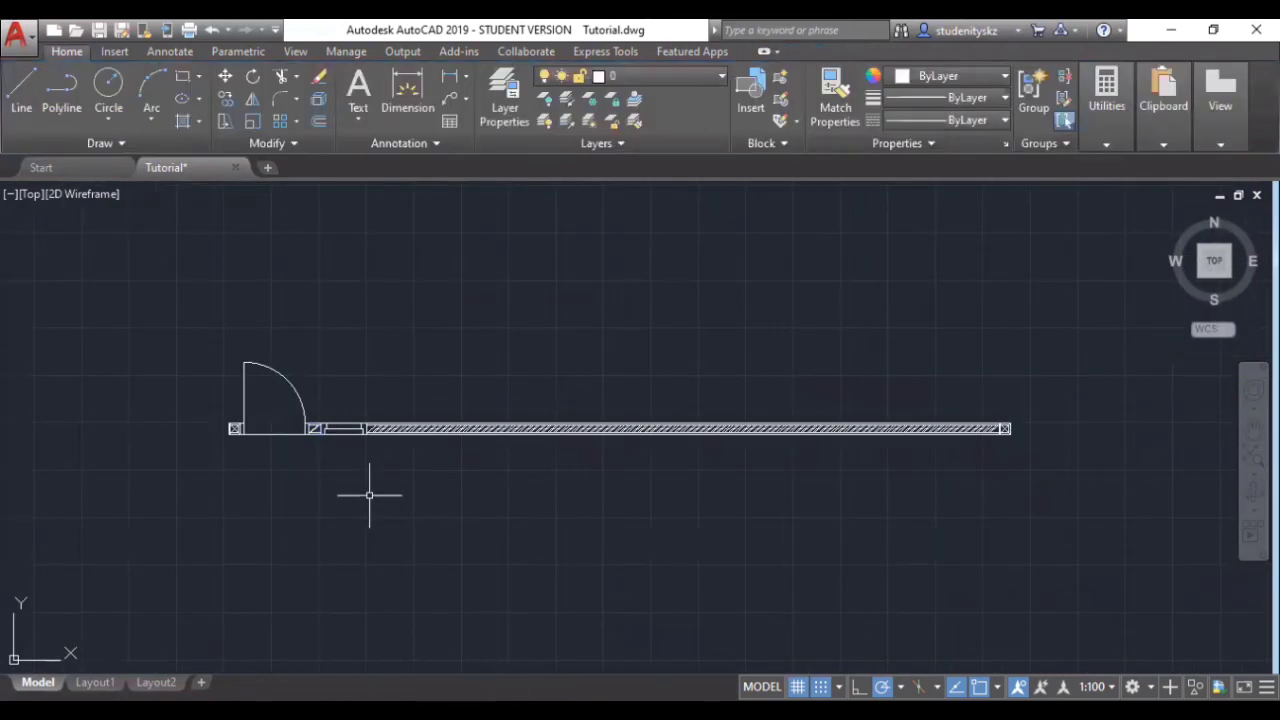
text(DIM)
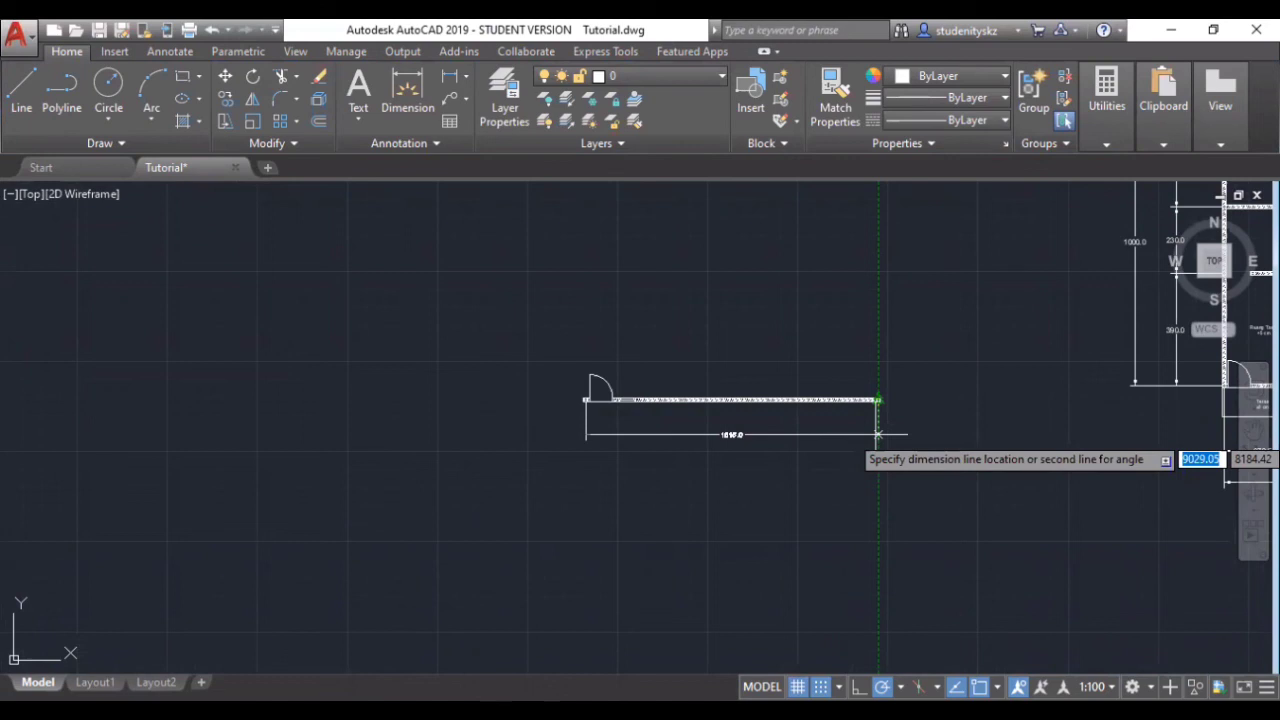
key(Escape)
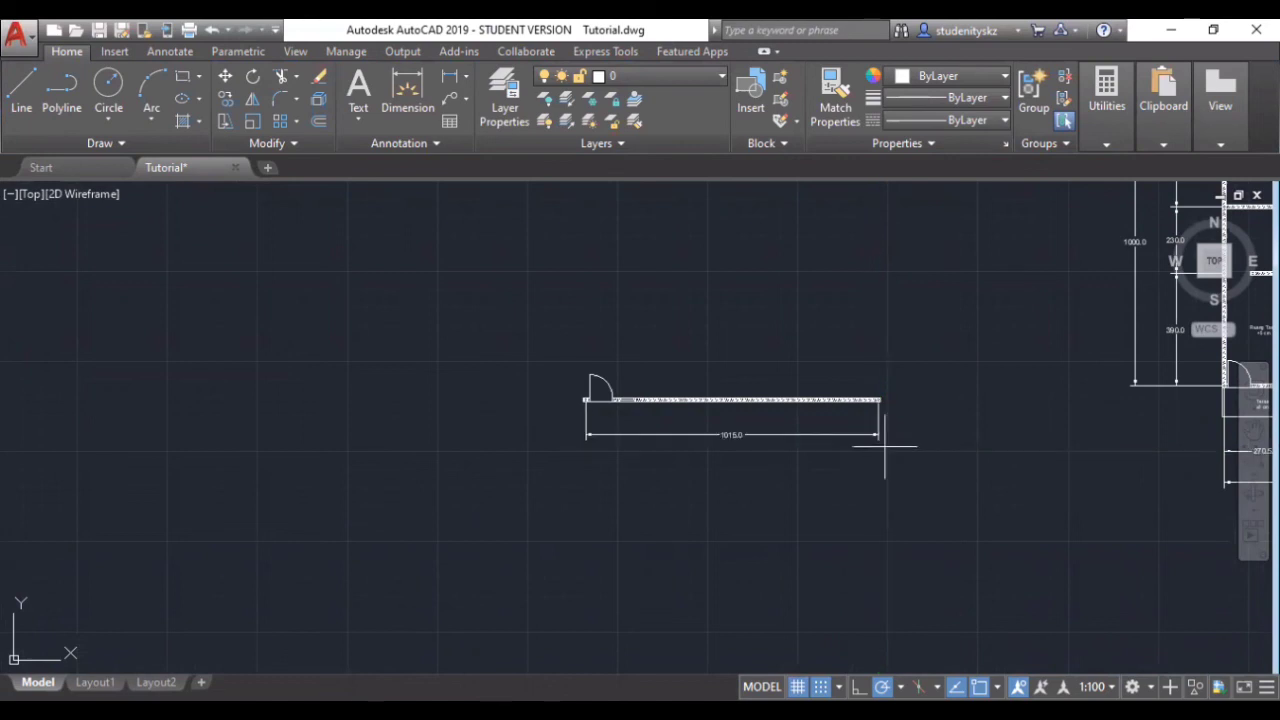
- Compare the front wall's overall dimension with the room and overall dimensions of the reference floor plan
scroll(766, 388, up, 4)
key(Return)
scroll(764, 384, down, 3)
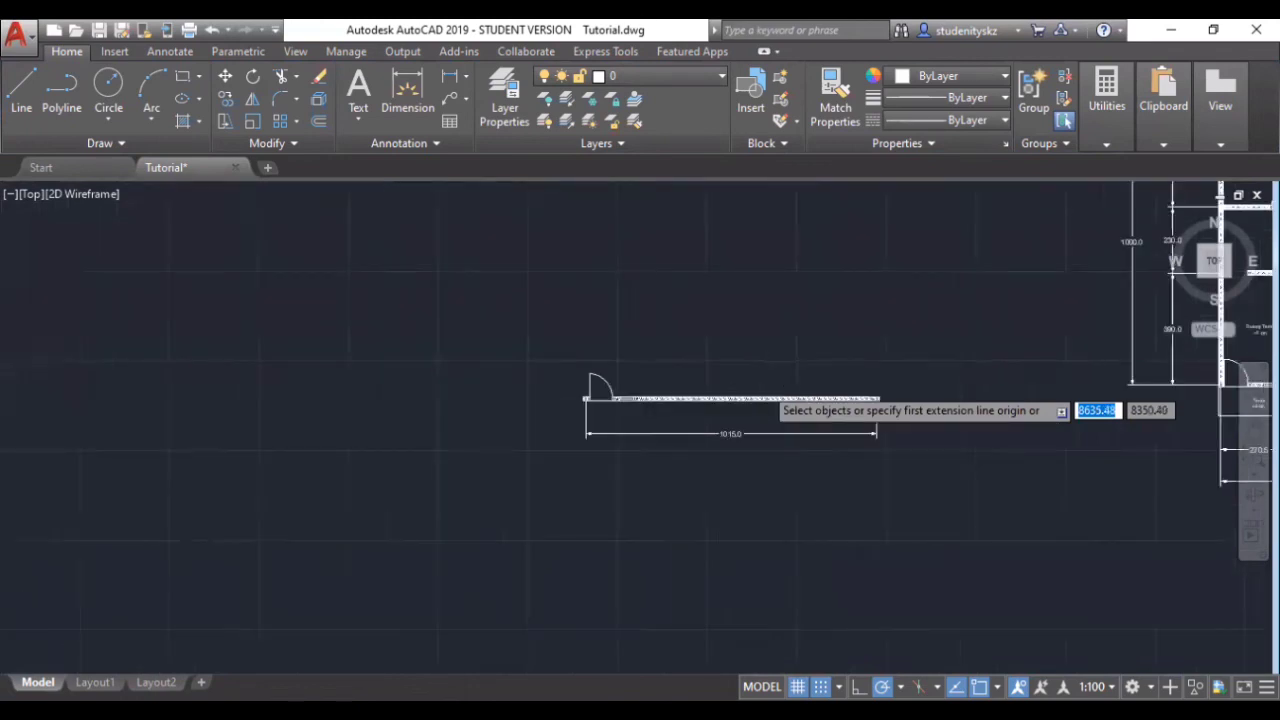
mouse_move(764, 385)
middle_down()
mouse_move(929, 371)
mouse_move(766, 403)
mouse_move(500, 266)
mouse_move(525, 323)
middle_up()
drag(525, 323, 500, 343)
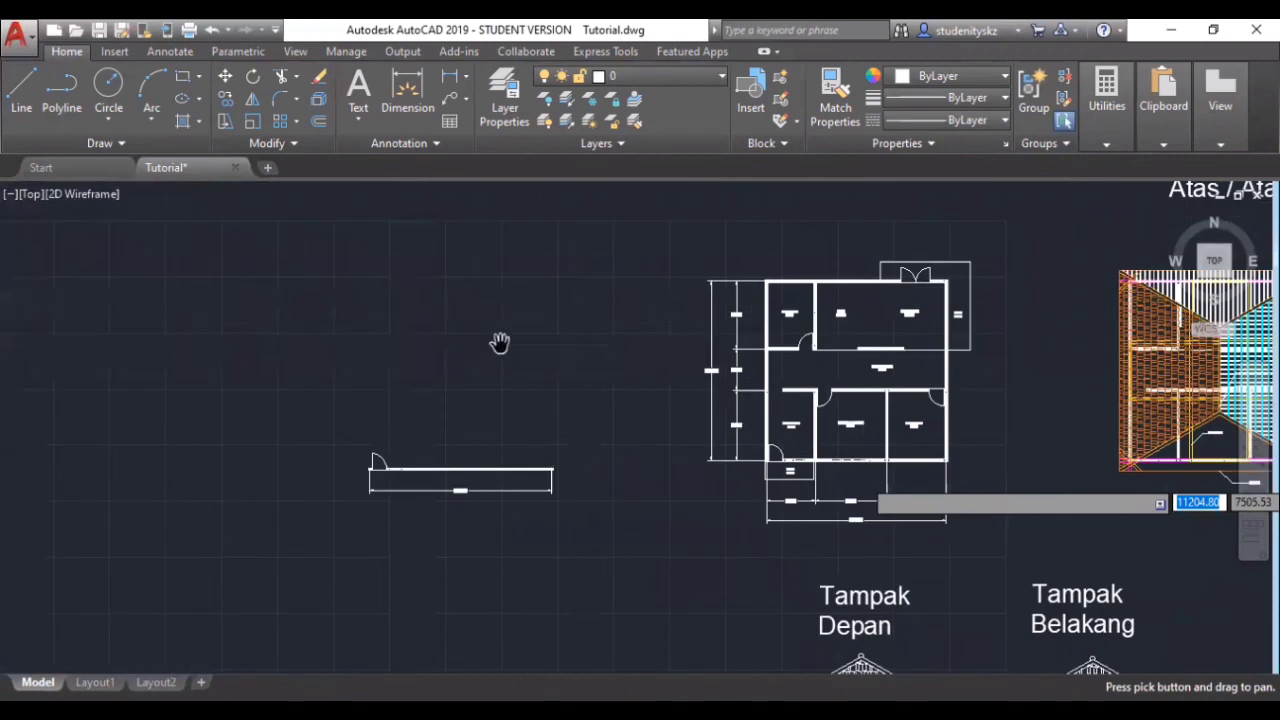
right_click(500, 343)
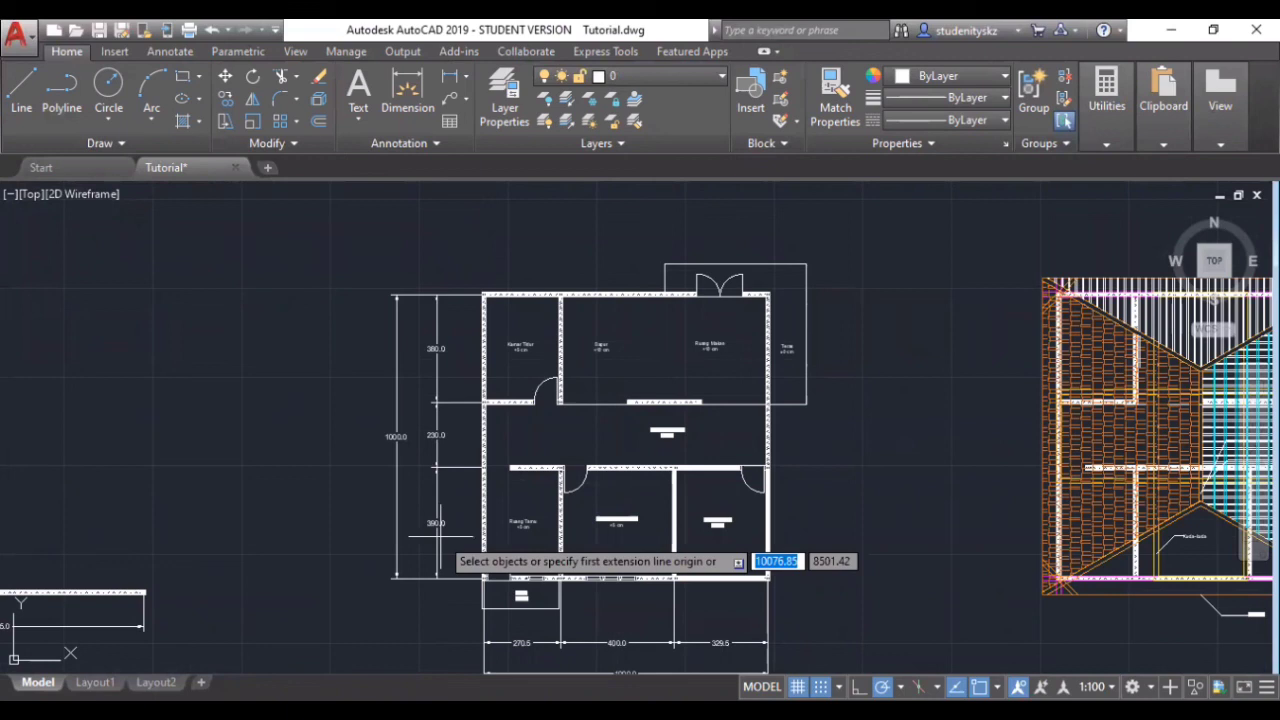
key(Escape)
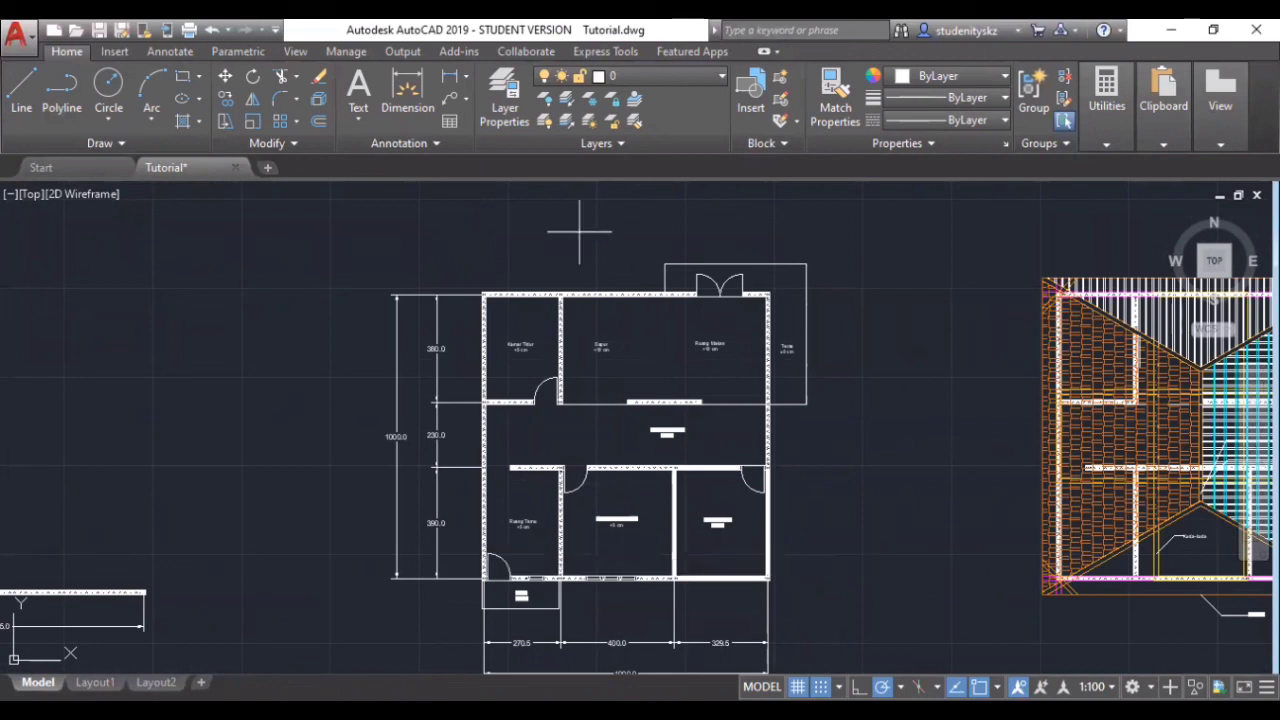